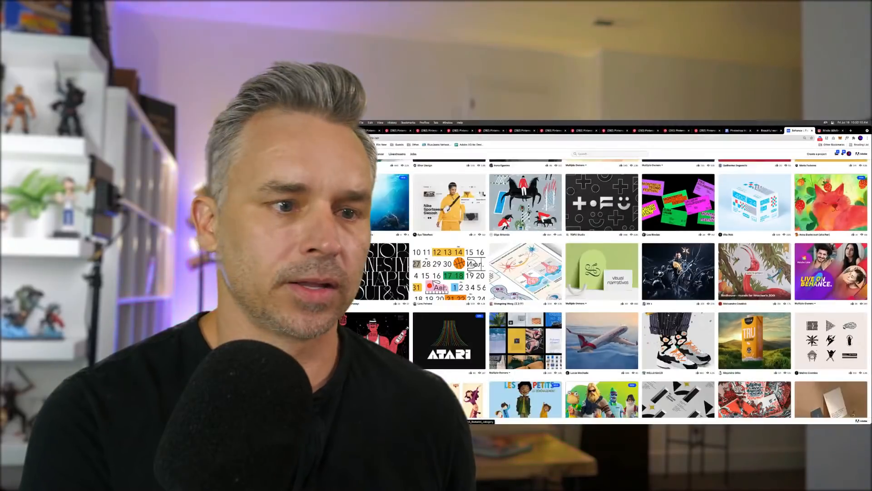
- Browse the Behance project gallery for design inspiration
{"action": "scroll", "coordinate": [742, 275], "scroll_direction": "down", "scroll_amount": 10}
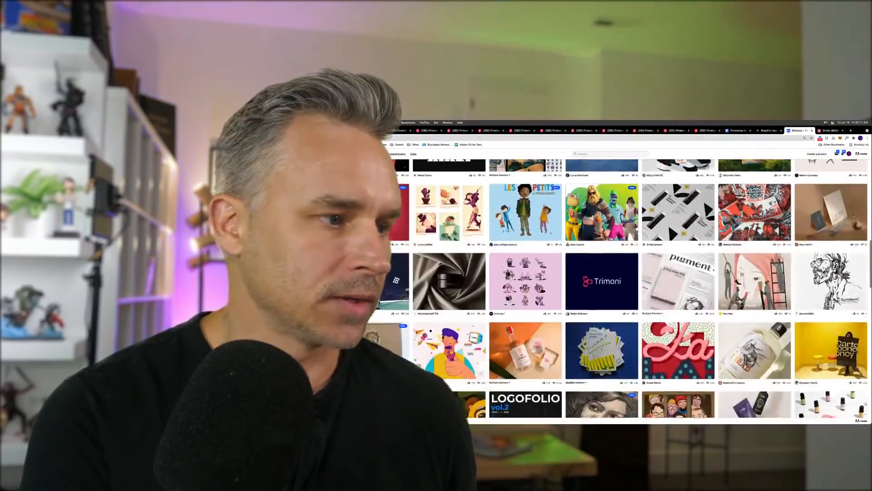
{"action": "scroll", "coordinate": [641, 288], "scroll_direction": "down", "scroll_amount": 5}
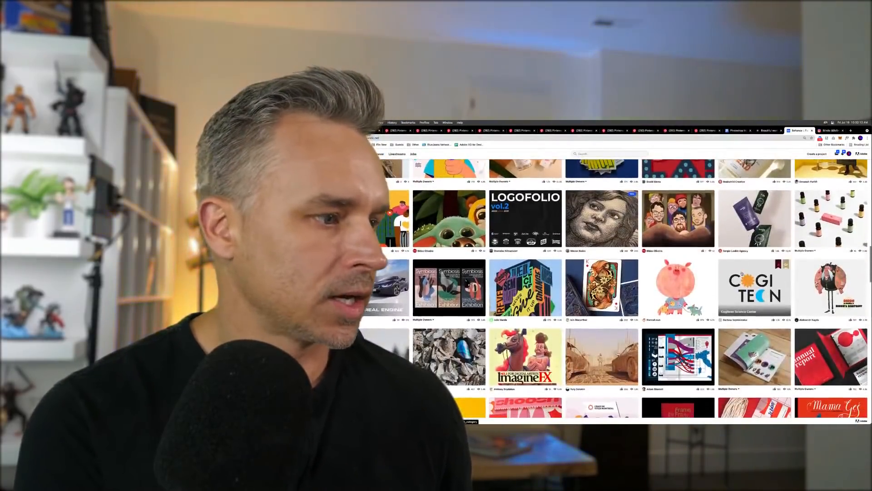
{"action": "scroll", "coordinate": [711, 255], "scroll_direction": "down", "scroll_amount": 5}
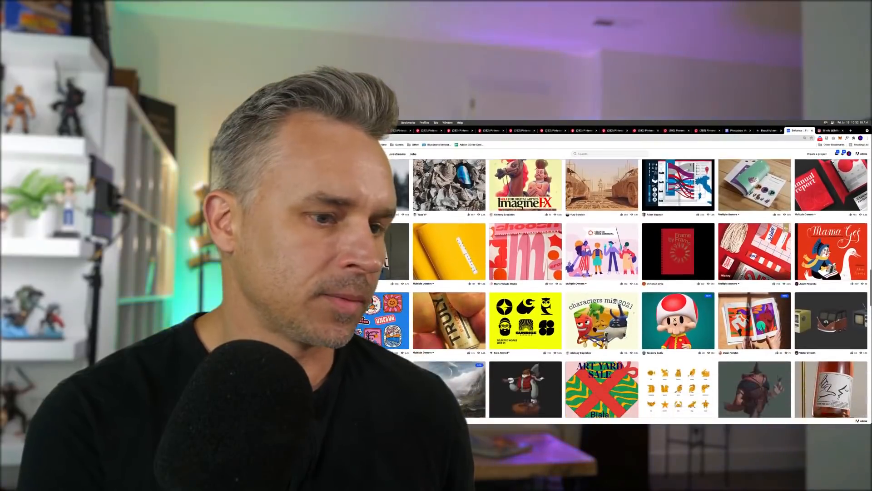
- Switch to the open Pinterest pages and examine the SkullDeep photo series pin and its related pins
{"action": "left_click", "coordinate": [706, 131]}
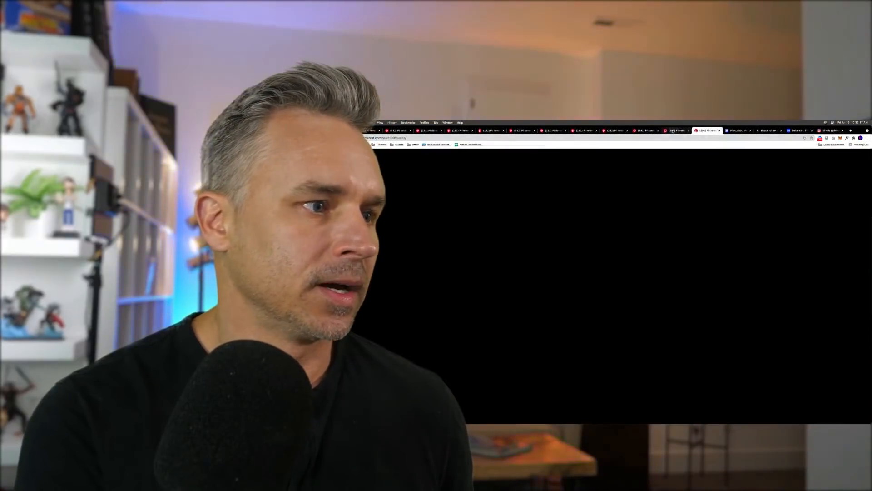
{"action": "left_click", "coordinate": [677, 130]}
{"action": "left_click", "coordinate": [632, 131]}
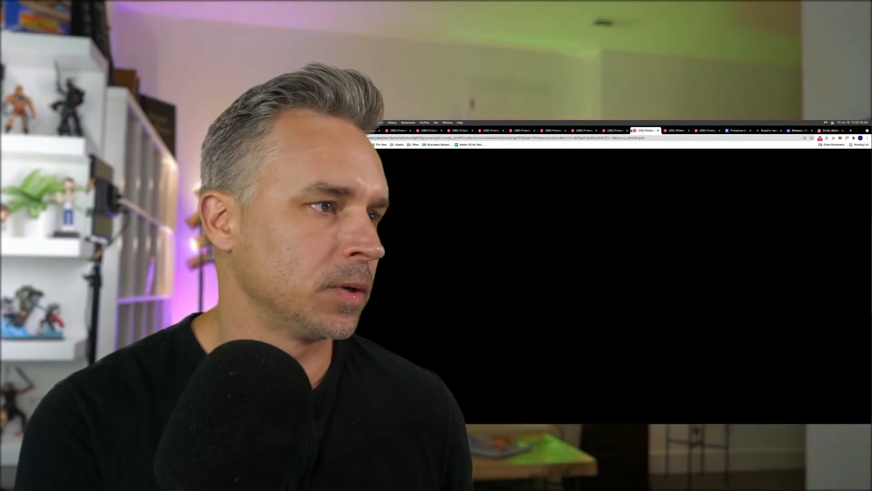
{"action": "left_click", "coordinate": [615, 131]}
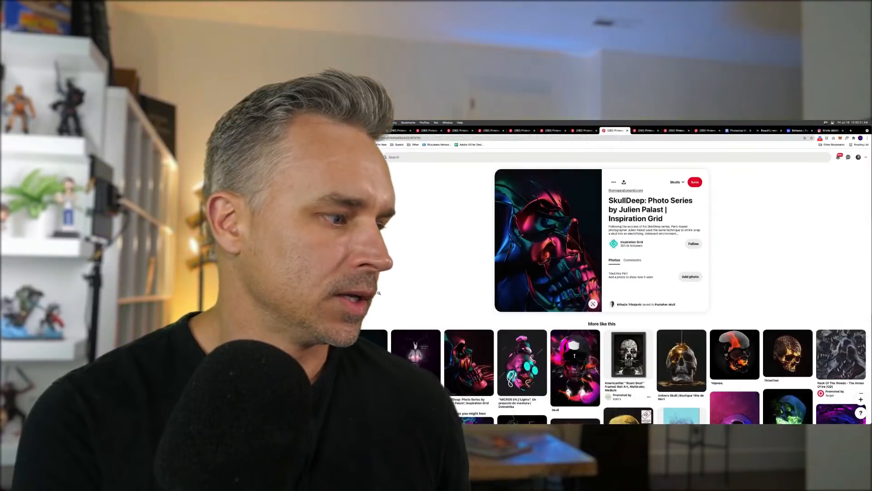
{"action": "scroll", "coordinate": [373, 363], "scroll_direction": "down", "scroll_amount": 2}
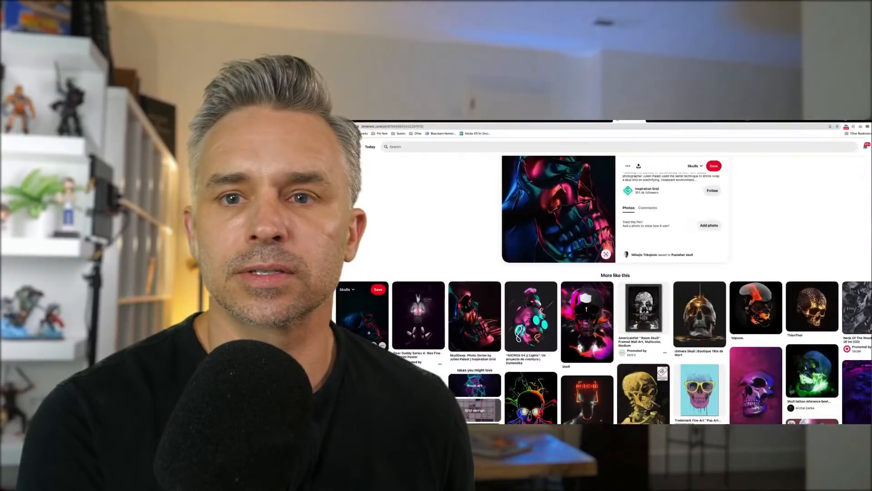
{"action": "scroll", "coordinate": [364, 300], "scroll_direction": "down", "scroll_amount": 5}
{"action": "scroll", "coordinate": [489, 345], "scroll_direction": "down", "scroll_amount": 1}
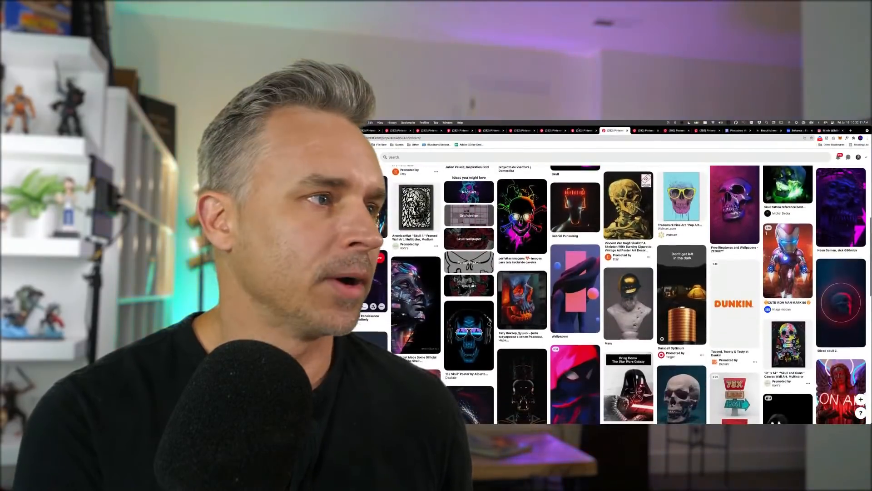
- Browse more skull and poster artwork pins and open the "No Bad Vibes" pin
{"action": "key", "text": "ctrl+shift+Tab"}
{"action": "scroll", "coordinate": [447, 246], "scroll_direction": "down", "scroll_amount": 5}
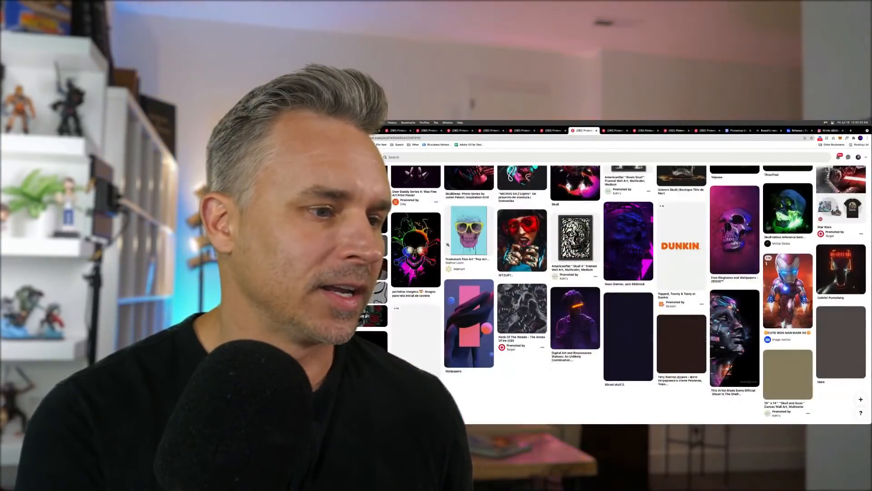
{"action": "left_click", "coordinate": [734, 227]}
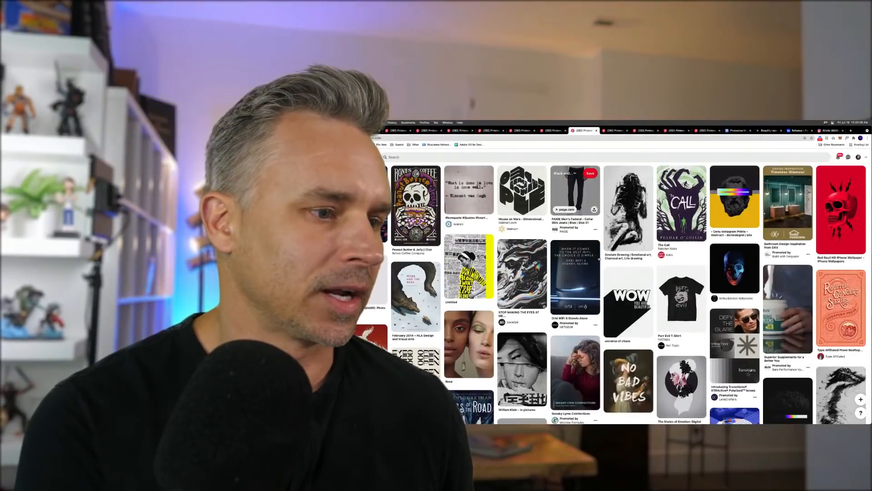
{"action": "scroll", "coordinate": [630, 348], "scroll_direction": "down", "scroll_amount": 2}
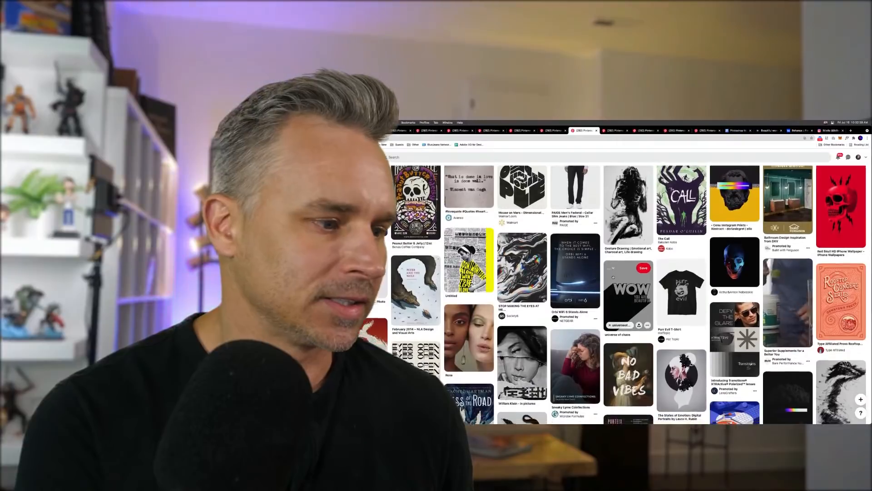
{"action": "left_click", "coordinate": [630, 348]}
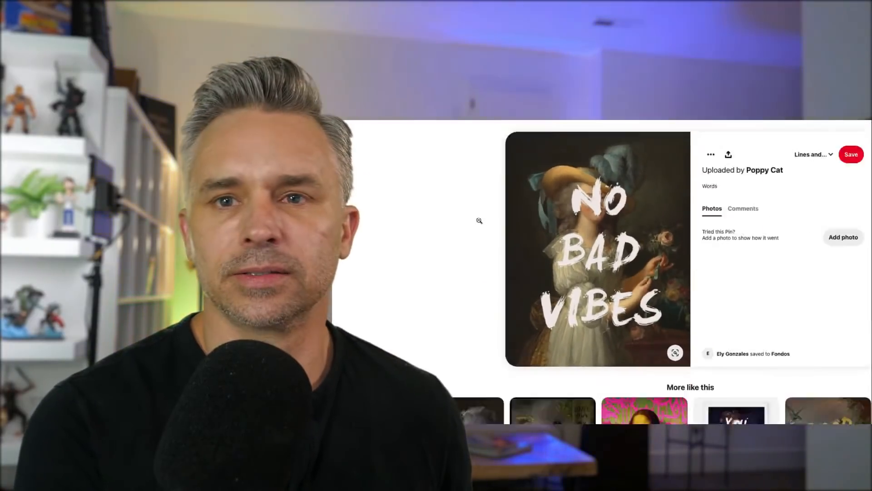
- Review the Handsome Frank illustration pin and the "No Bad Vibes" pin among the open pages
{"action": "left_click", "coordinate": [548, 131]}
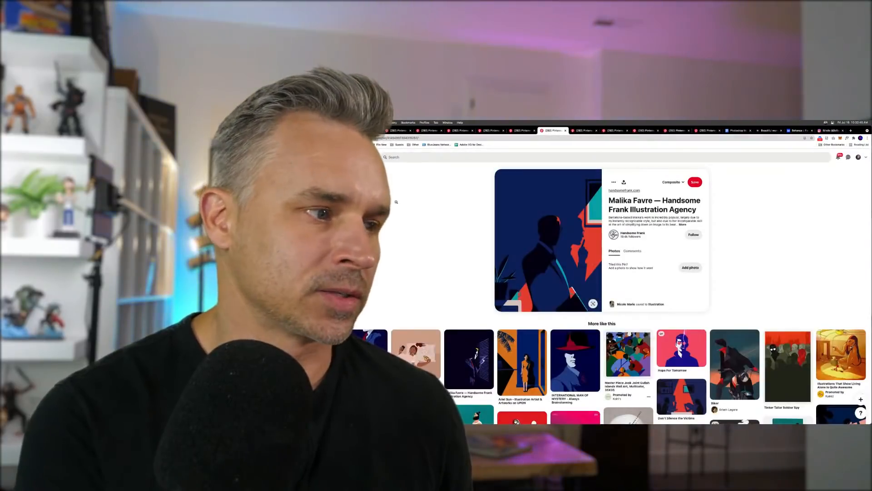
{"action": "left_click", "coordinate": [565, 131]}
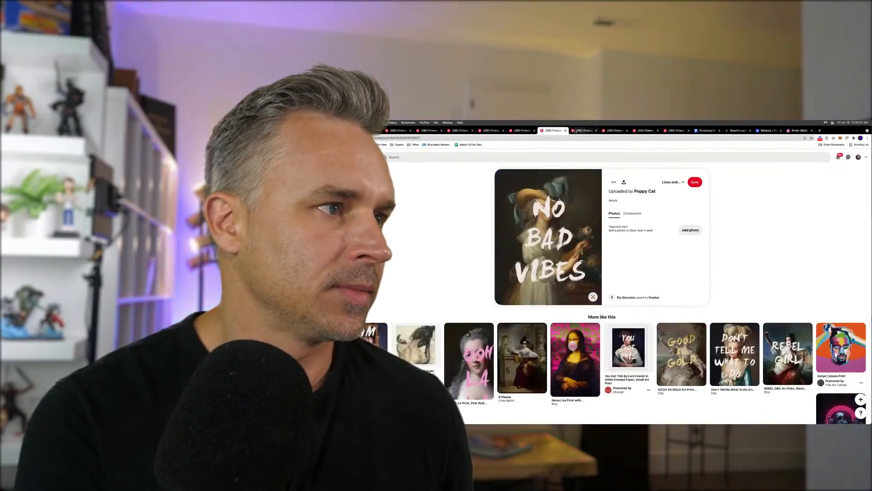
{"action": "left_click", "coordinate": [566, 131]}
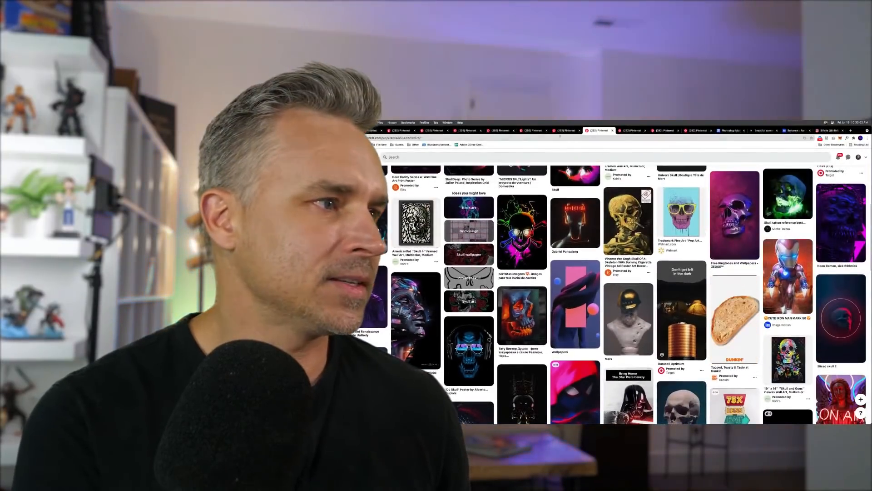
- Look through the open Pinterest pages of classical statue pins, the home feed and the "Dark wallpaper" search
{"action": "left_click", "coordinate": [526, 130]}
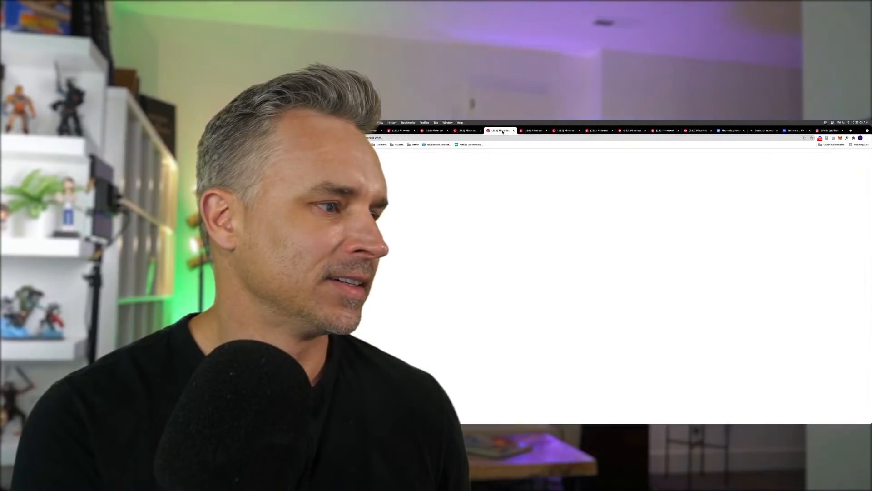
{"action": "scroll", "coordinate": [536, 273], "scroll_direction": "down", "scroll_amount": 5}
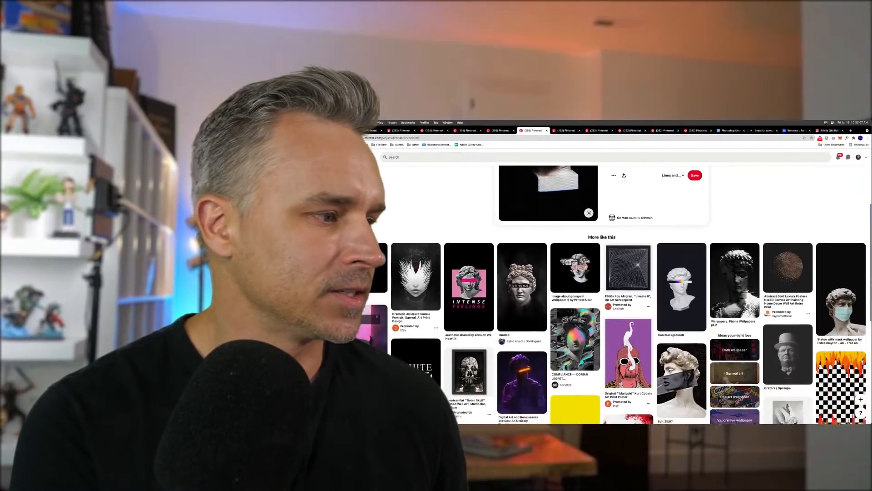
{"action": "left_click", "coordinate": [468, 130]}
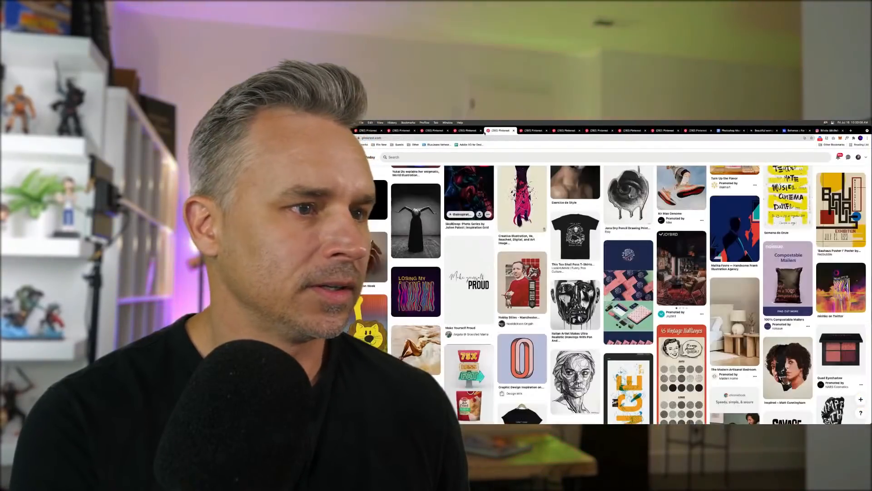
{"action": "left_click", "coordinate": [434, 131]}
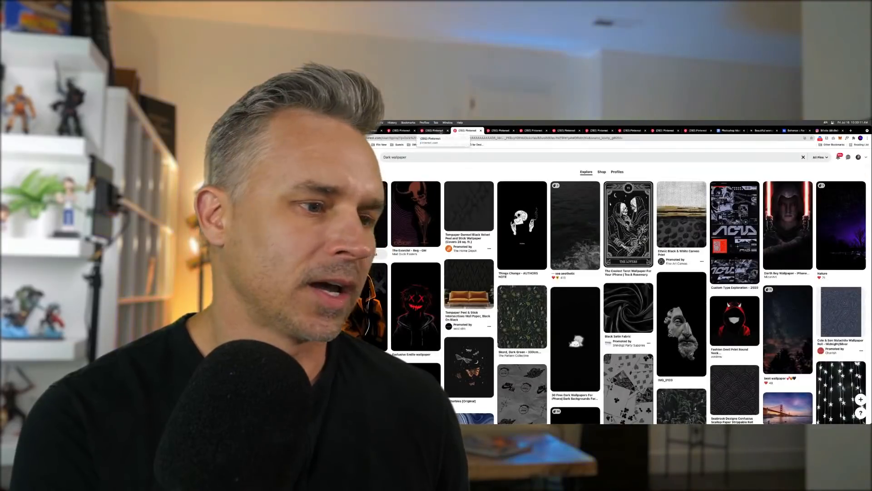
- Examine the open page for the "Digital Art and Renaissance Statues" pin and its related pins
{"action": "left_click", "coordinate": [407, 131]}
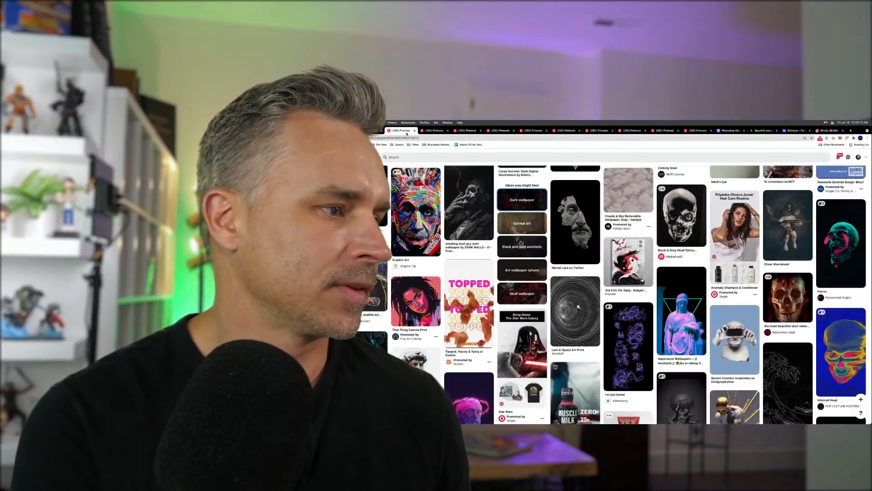
{"action": "left_click", "coordinate": [373, 131]}
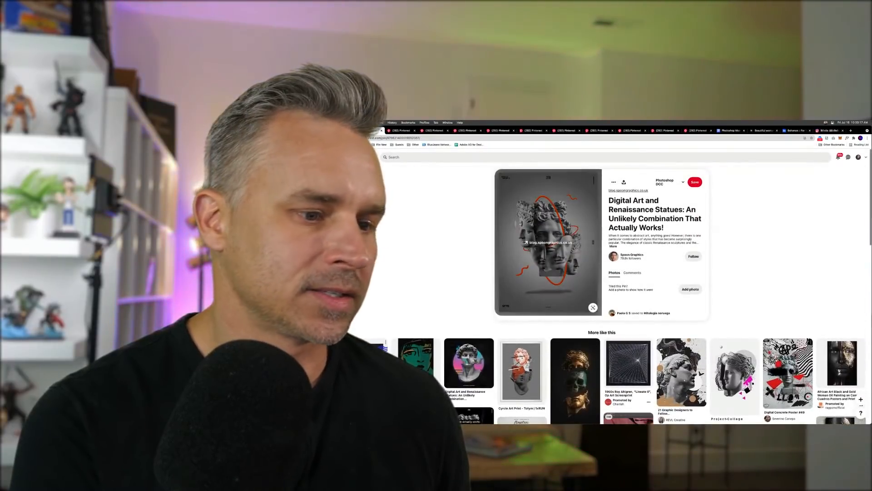
{"action": "left_click", "coordinate": [766, 350]}
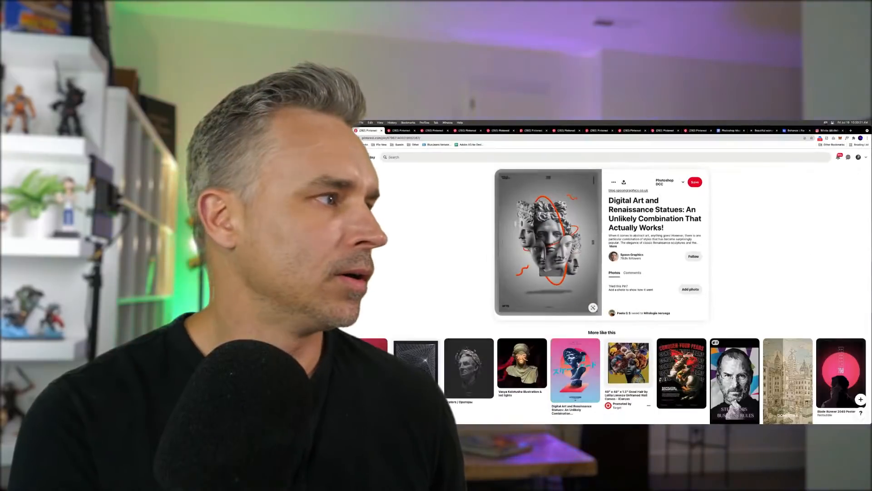
- Put away the browser and the Messages window and switch to Photoshop
{"action": "left_click", "coordinate": [341, 130]}
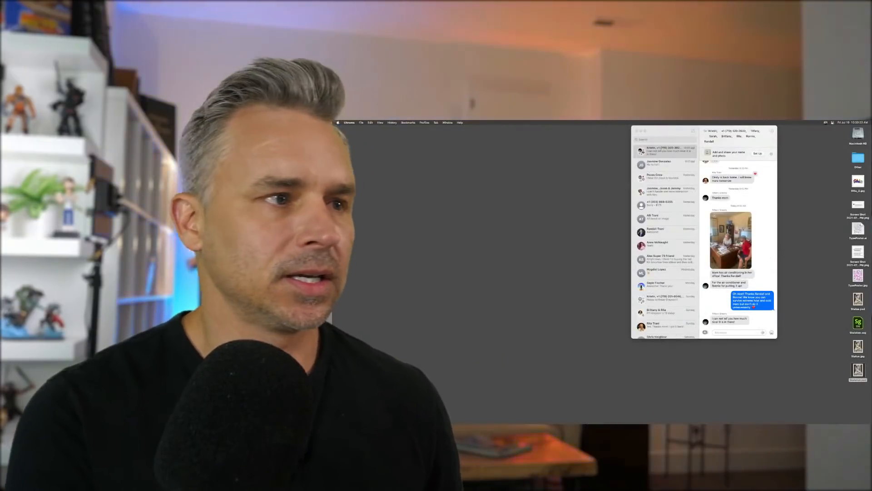
{"action": "left_click", "coordinate": [640, 131]}
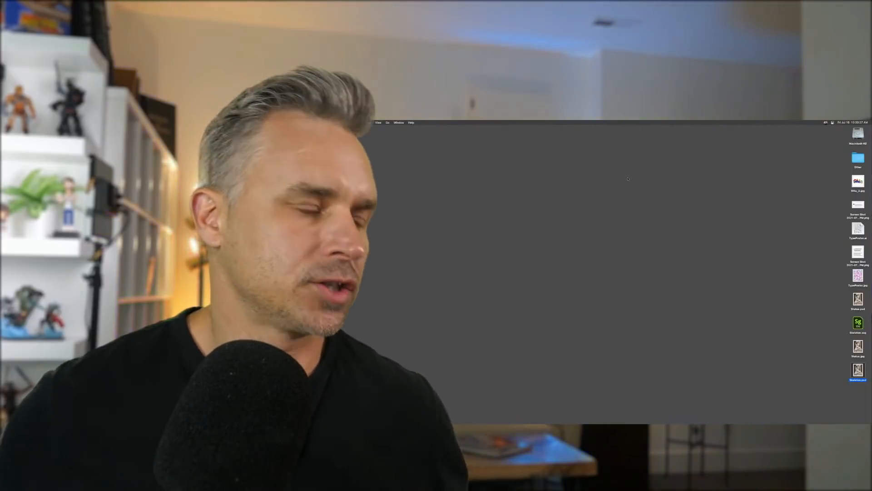
{"action": "left_click", "coordinate": [491, 418]}
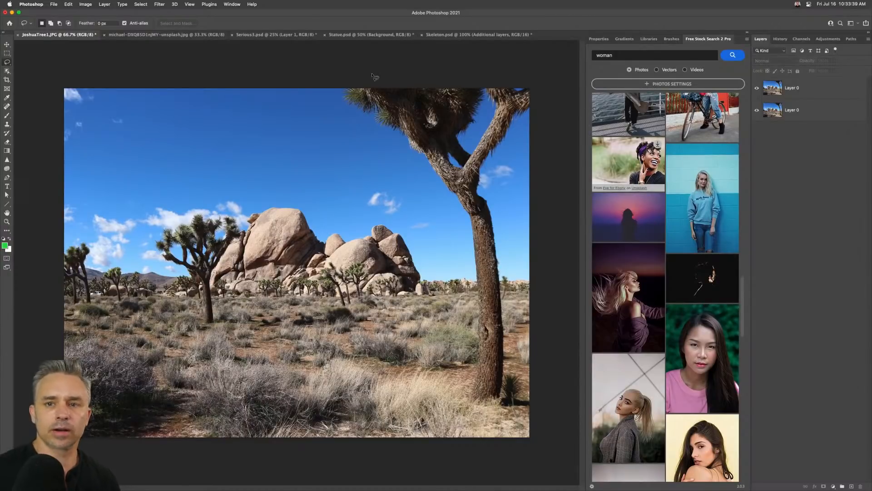
- Collapse the stock photo search panel group and tile all open documents
{"action": "left_click", "coordinate": [747, 32]}
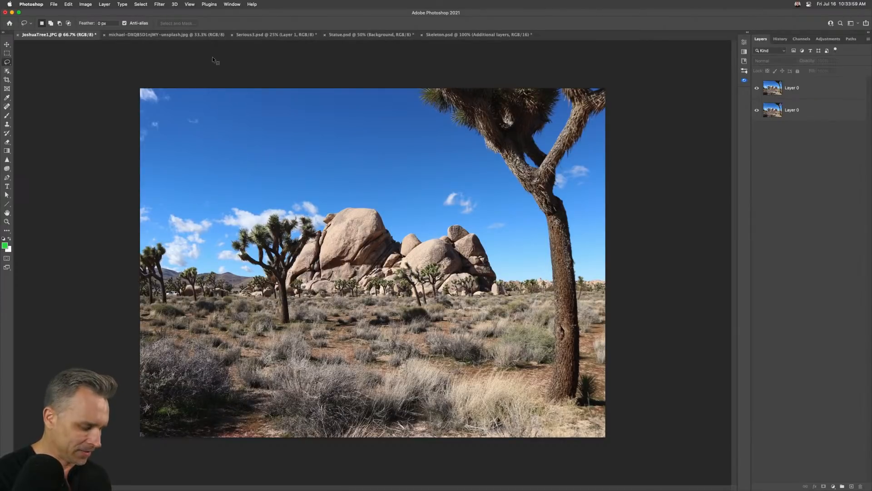
{"action": "key", "text": "F2"}
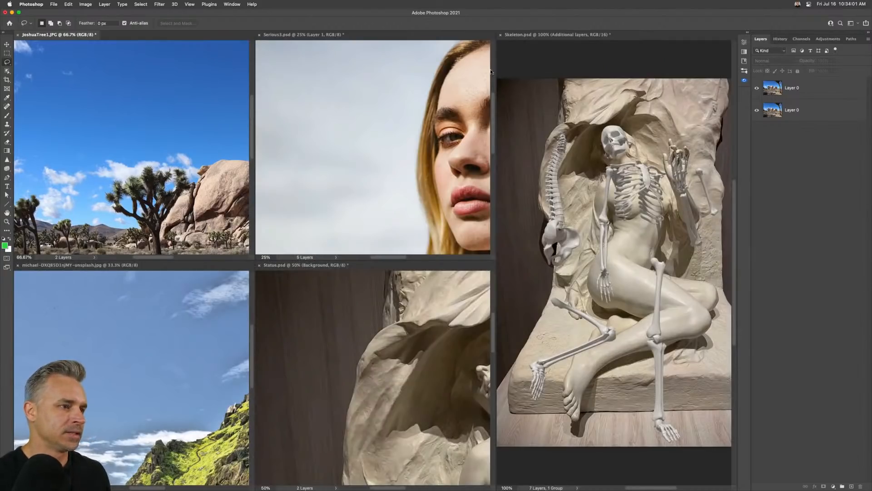
- Group Skeleton.psd with Statue.psd, showing the statue, and group the mountain photo with Serious3.psd
{"action": "left_click_drag", "start_coordinate": [514, 35], "coordinate": [346, 265]}
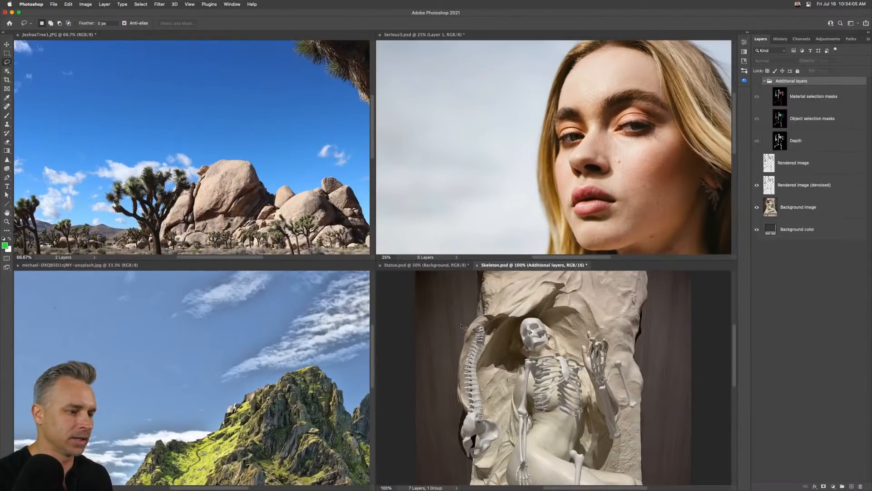
{"action": "left_click", "coordinate": [425, 265]}
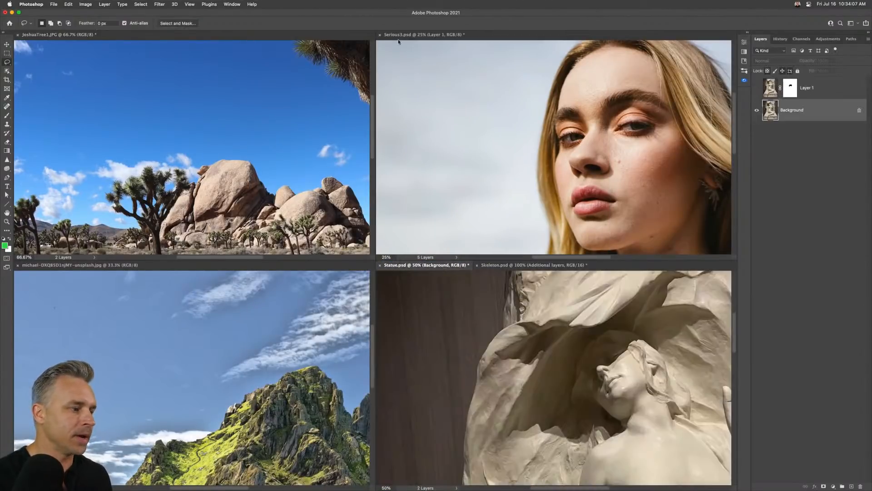
{"action": "left_click_drag", "start_coordinate": [47, 266], "coordinate": [461, 39]}
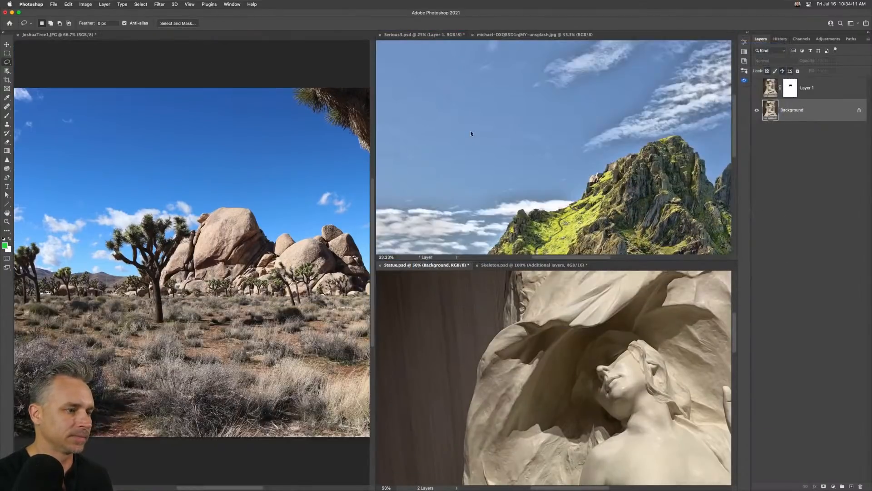
- Zoom Statue.psd out to 25% and reframe the statue and Joshua tree photos inside their document windows
{"action": "key", "text": "super+minus"}
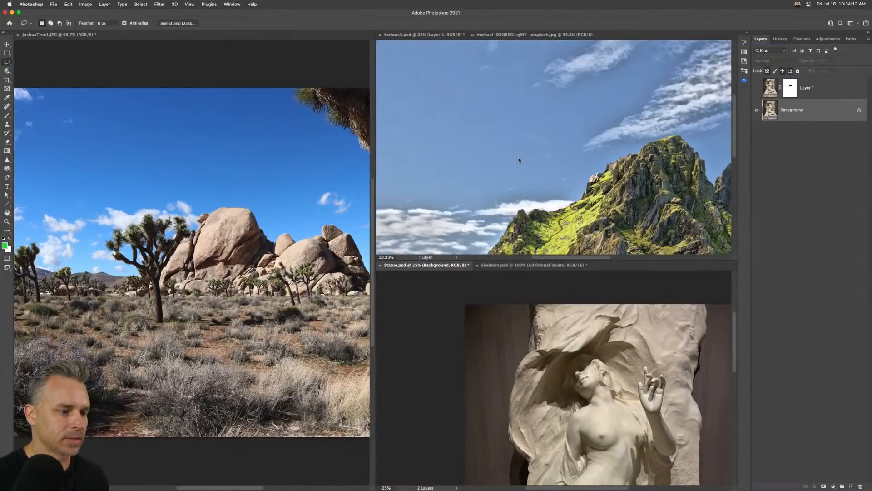
{"action": "left_click_drag", "start_coordinate": [523, 348], "coordinate": [482, 260]}
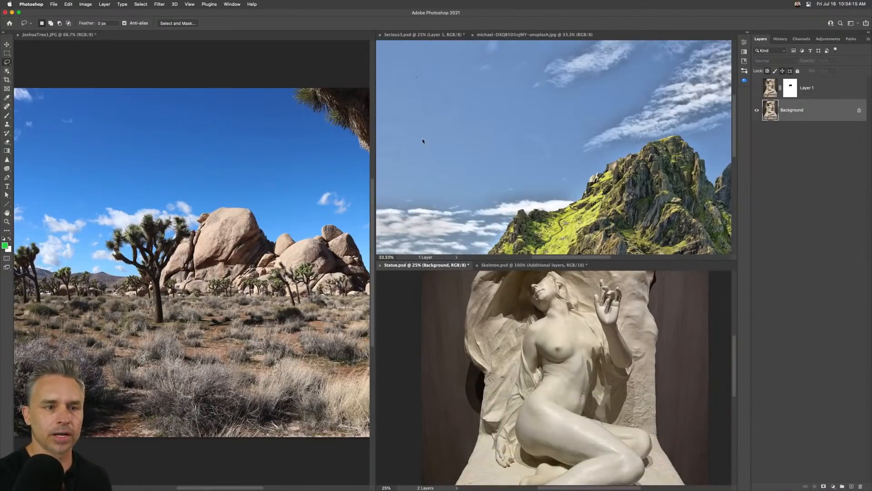
{"action": "left_click", "coordinate": [183, 194]}
{"action": "left_click_drag", "start_coordinate": [186, 246], "coordinate": [120, 242]}
- Reframe the mountain photo on its peaks, and bring Serious3.psd to the front of that document group
{"action": "left_click", "coordinate": [448, 128]}
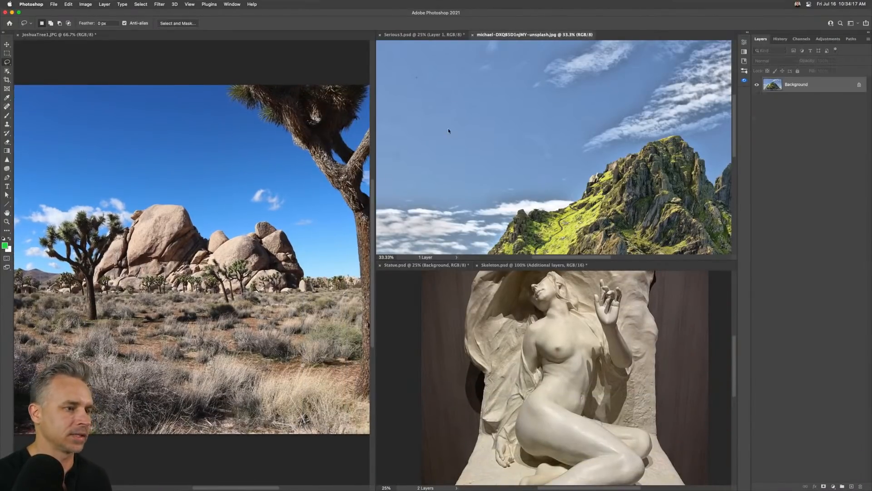
{"action": "left_click_drag", "start_coordinate": [544, 147], "coordinate": [391, 30]}
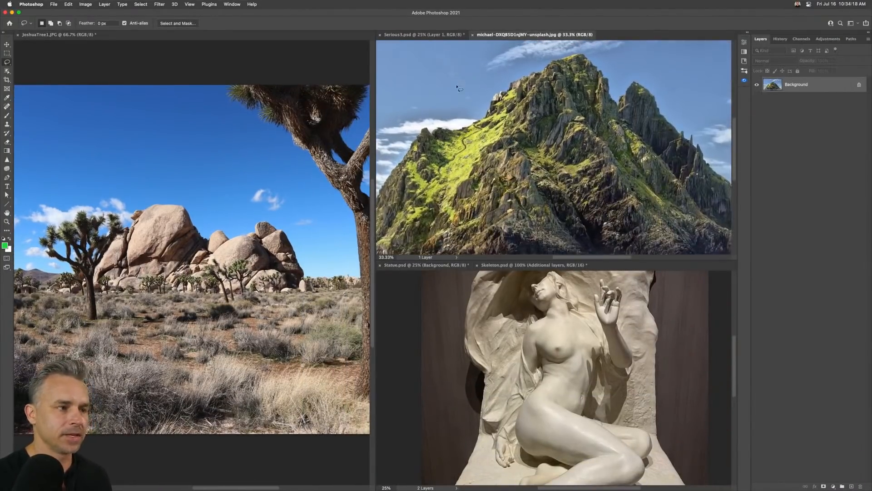
{"action": "left_click", "coordinate": [433, 36]}
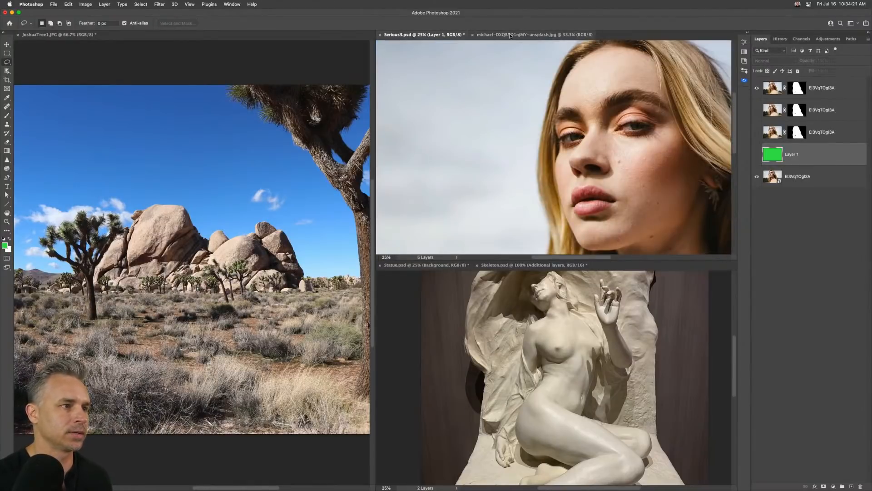
- Group the mountain photo with JoshuaTree1.JPG and Serious3.psd with the statue and skeleton documents, and reframe the portrait and mountain in their windows
{"action": "left_click_drag", "start_coordinate": [511, 36], "coordinate": [514, 267]}
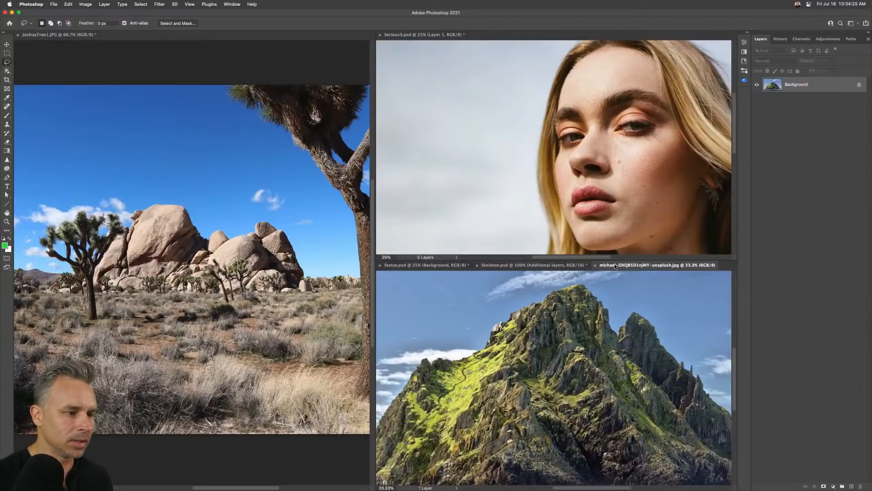
{"action": "left_click_drag", "start_coordinate": [615, 268], "coordinate": [178, 36]}
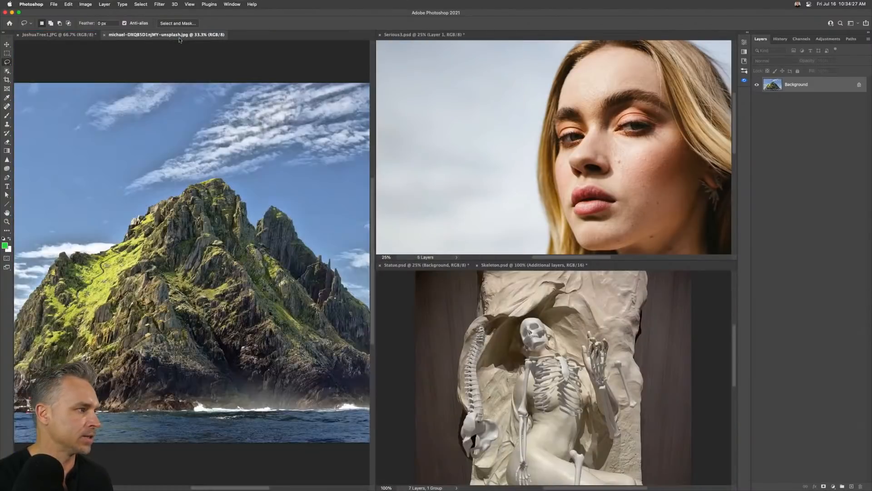
{"action": "left_click_drag", "start_coordinate": [426, 33], "coordinate": [471, 269]}
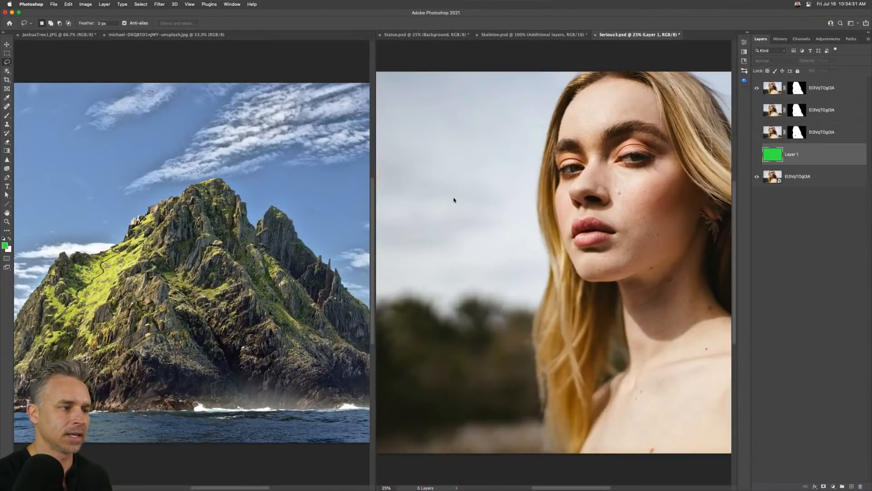
{"action": "left_click_drag", "start_coordinate": [590, 215], "coordinate": [462, 210]}
{"action": "left_click_drag", "start_coordinate": [198, 263], "coordinate": [176, 240]}
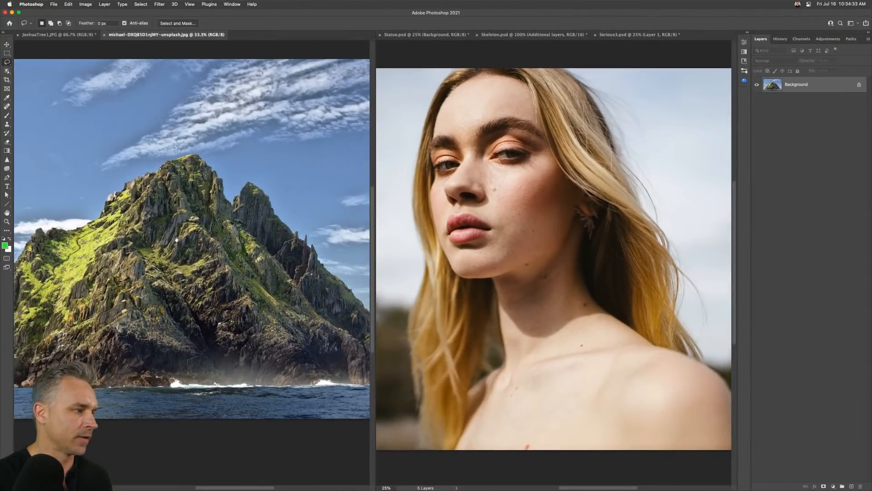
- Consolidate all open documents into one tab group with JoshuaTree1.JPG in front, and show it at 100% zoom
{"action": "left_click", "coordinate": [73, 35]}
{"action": "key", "text": "F1"}
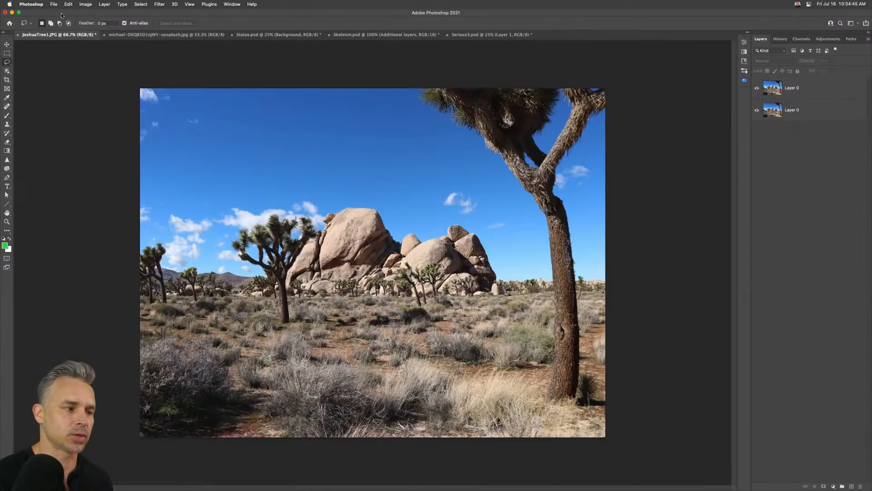
{"action": "key", "text": "super+1"}
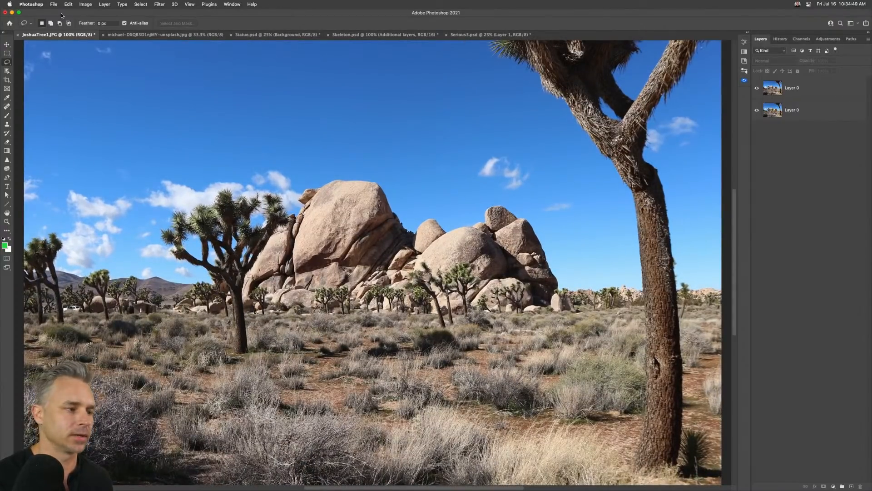
{"action": "key", "text": "super+equal"}
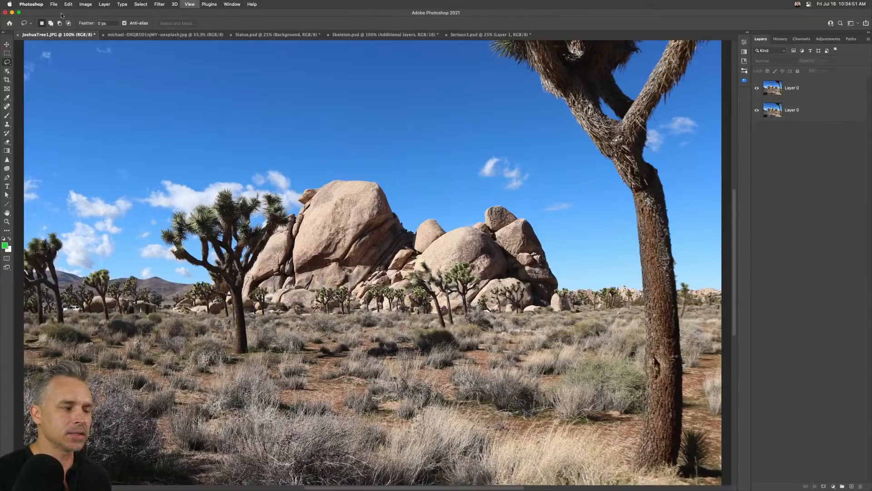
{"action": "key", "text": "super+minus"}
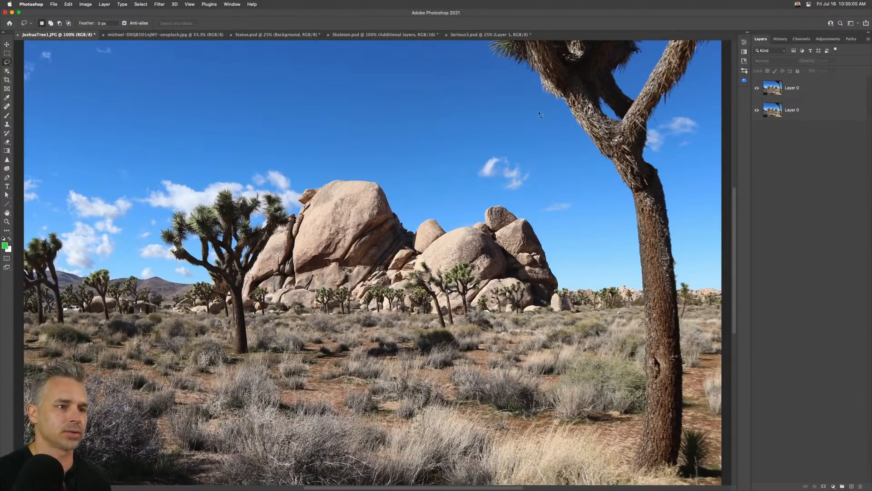
{"action": "left_click", "coordinate": [813, 97]}
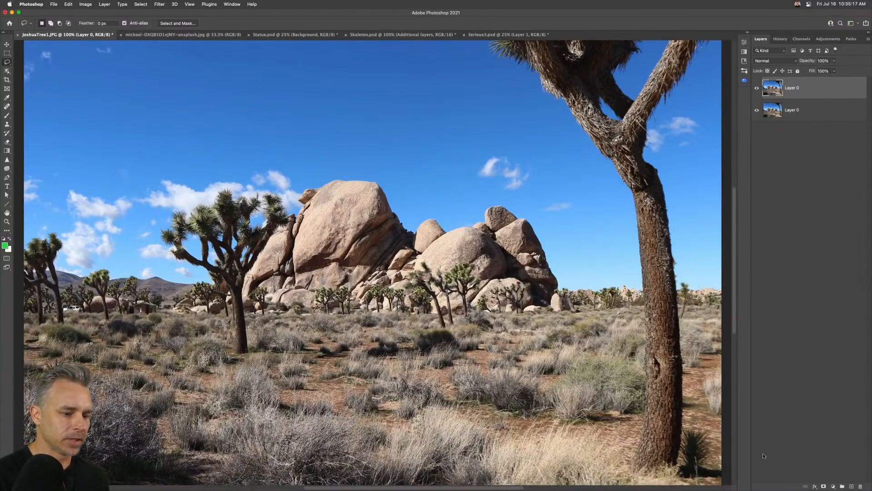
{"action": "left_click", "coordinate": [796, 446]}
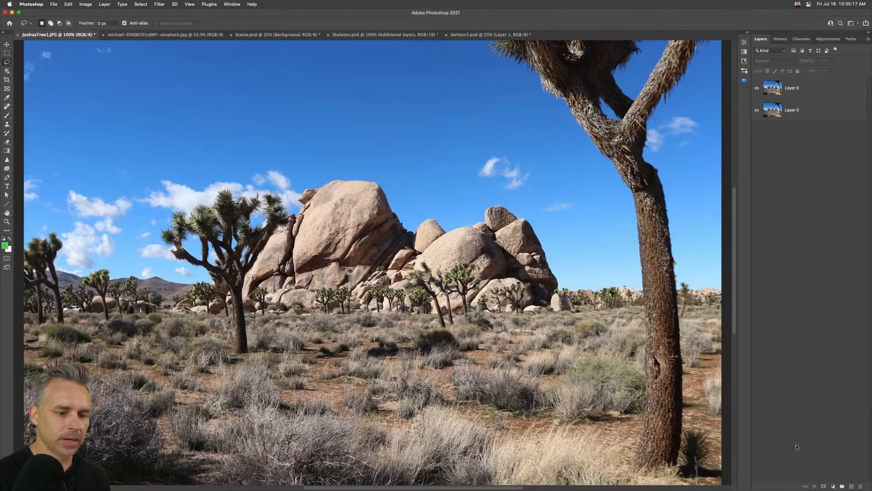
{"action": "left_click", "coordinate": [832, 486]}
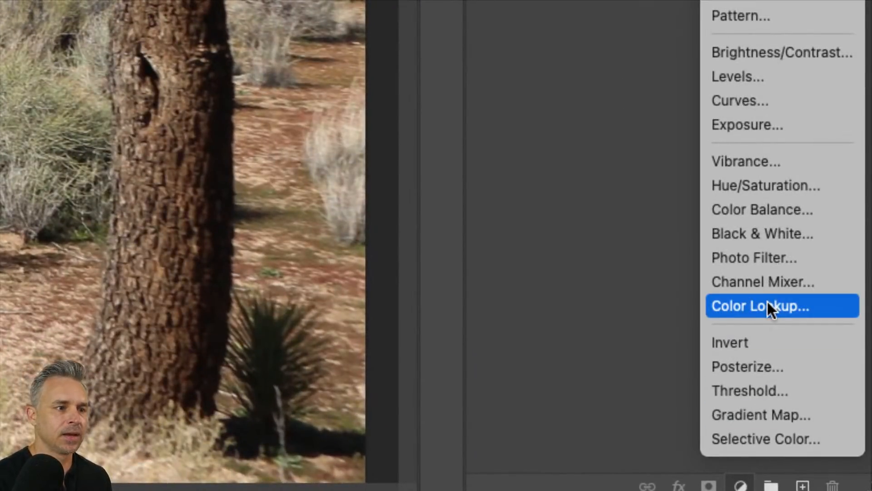
{"action": "left_click", "coordinate": [804, 285]}
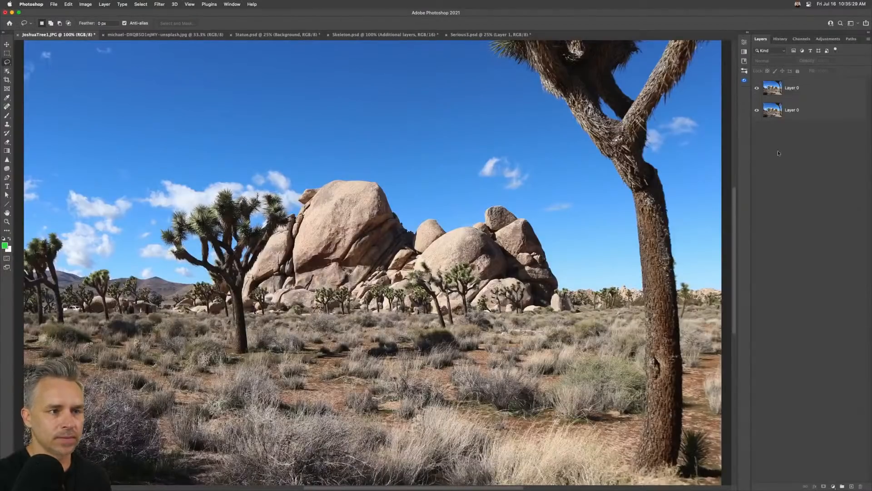
- Open the upper Joshua tree layer in the Camera Raw Filter and apply the automatic tone settings
{"action": "left_click", "coordinate": [795, 91]}
{"action": "left_click", "coordinate": [158, 4]}
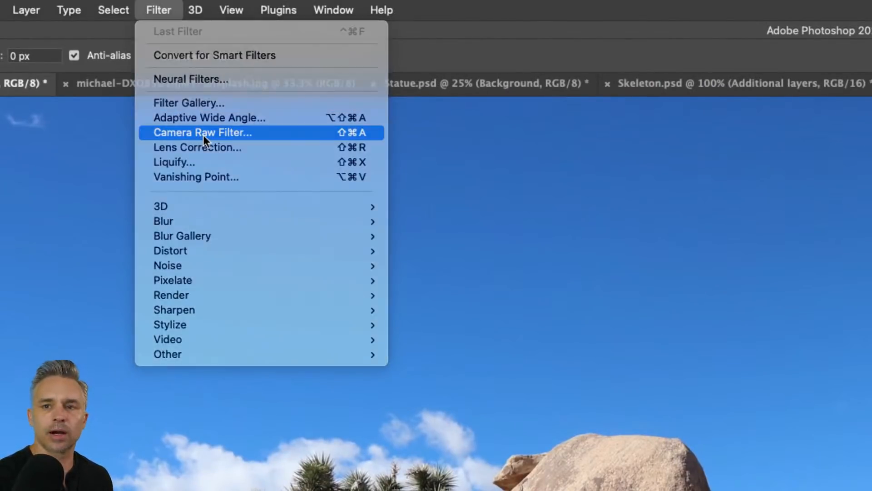
{"action": "left_click", "coordinate": [203, 134]}
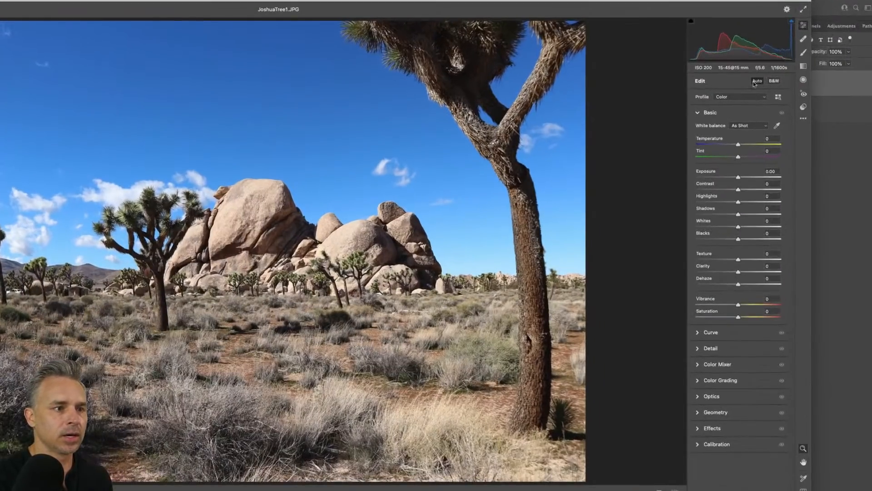
{"action": "left_click", "coordinate": [754, 87]}
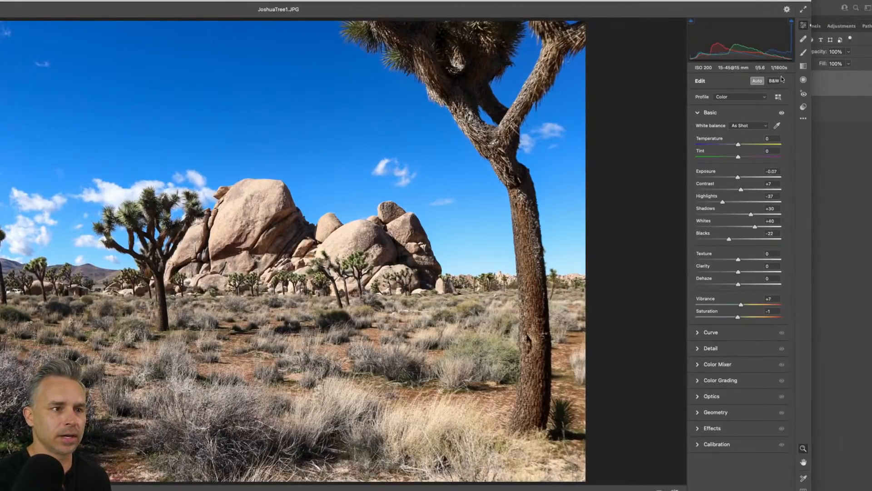
- Try the B&W treatment with automatic tone off and on, and return the photo to color
{"action": "left_click", "coordinate": [773, 81]}
{"action": "left_click", "coordinate": [757, 81]}
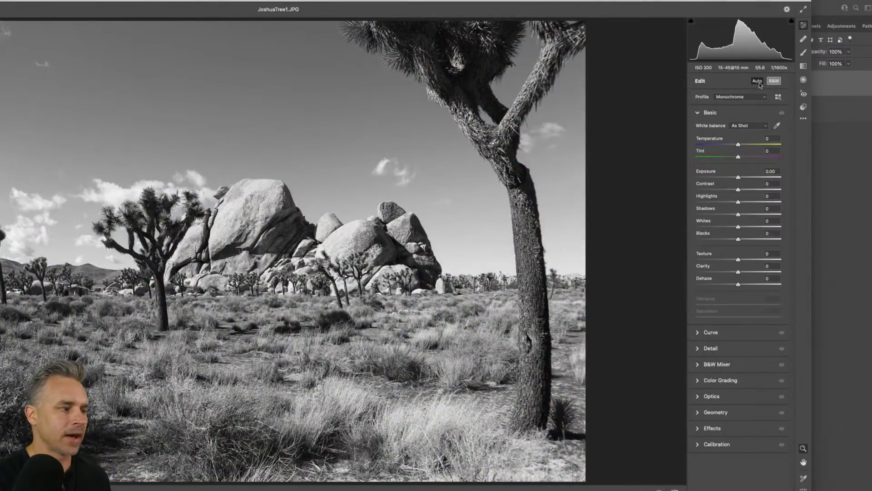
{"action": "left_click", "coordinate": [757, 81]}
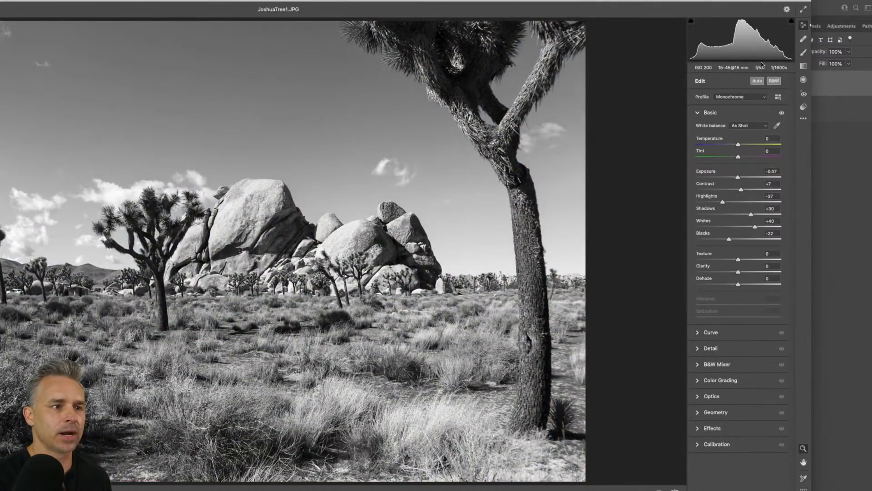
{"action": "left_click", "coordinate": [774, 80]}
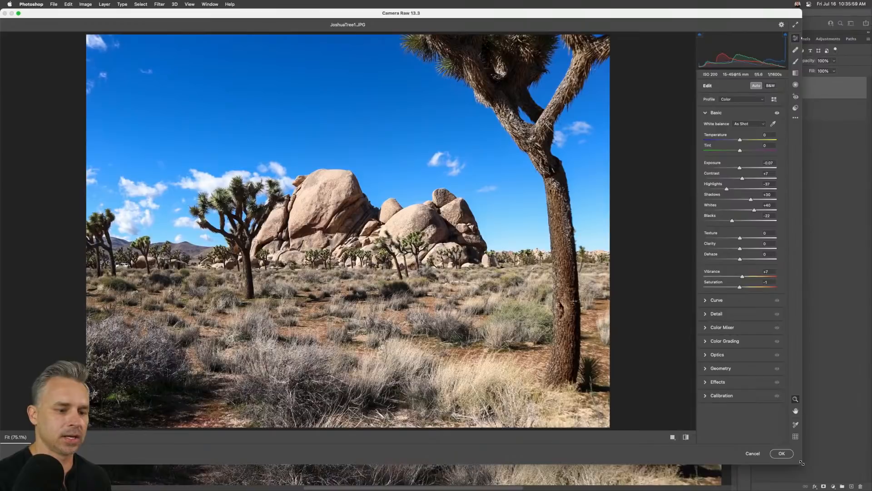
- Enlarge the Camera Raw window to fill the screen, and set Exposure to -0.65 and Blacks to -20
{"action": "left_click_drag", "start_coordinate": [802, 463], "coordinate": [870, 490]}
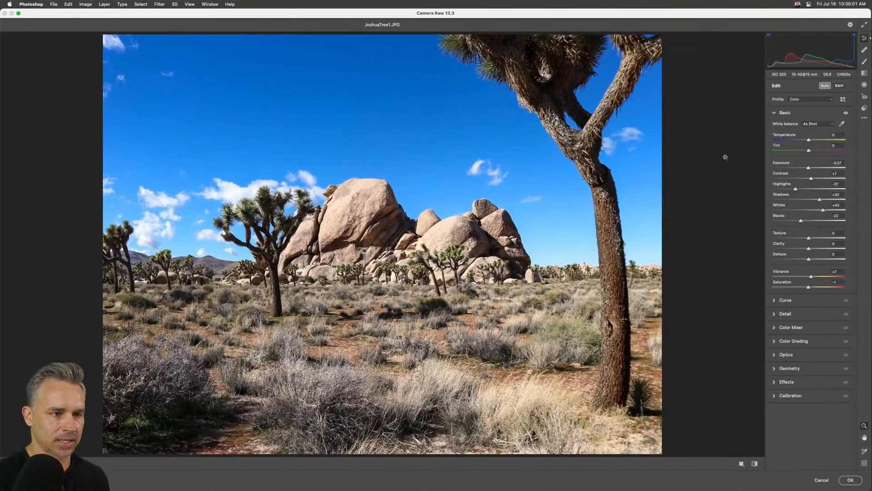
{"action": "left_click", "coordinate": [809, 168]}
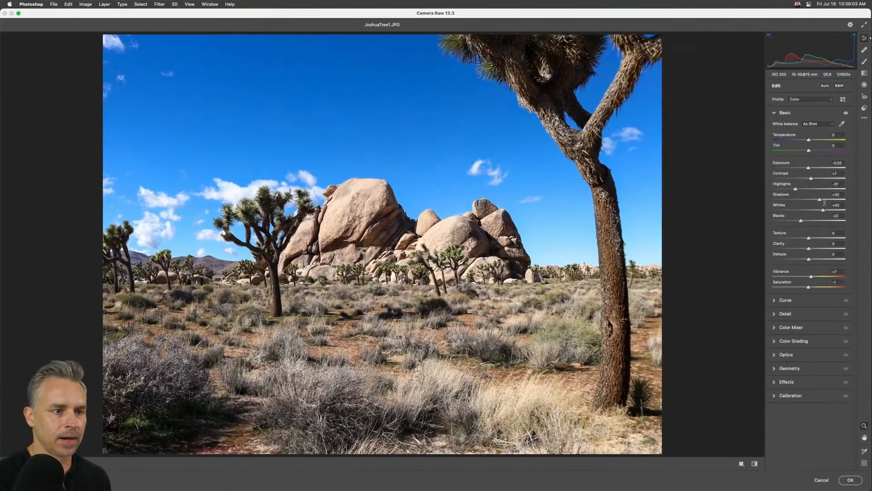
{"action": "left_click", "coordinate": [802, 221]}
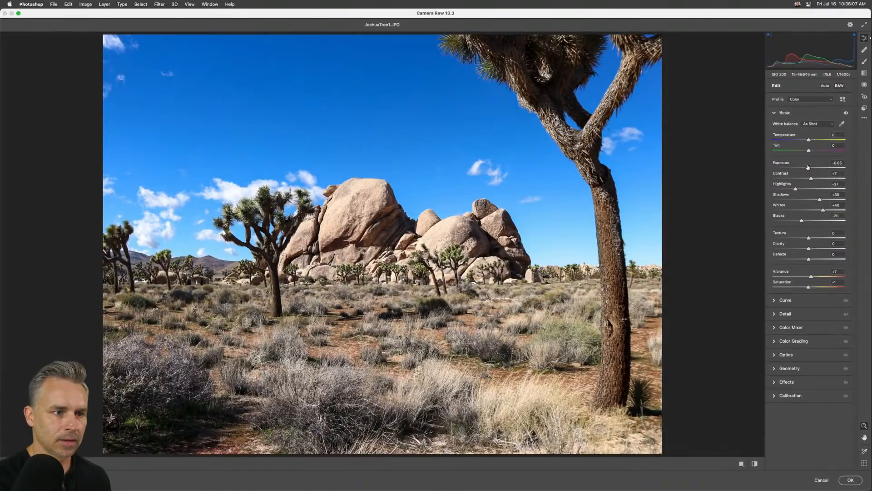
{"action": "left_click_drag", "start_coordinate": [808, 169], "coordinate": [803, 169]}
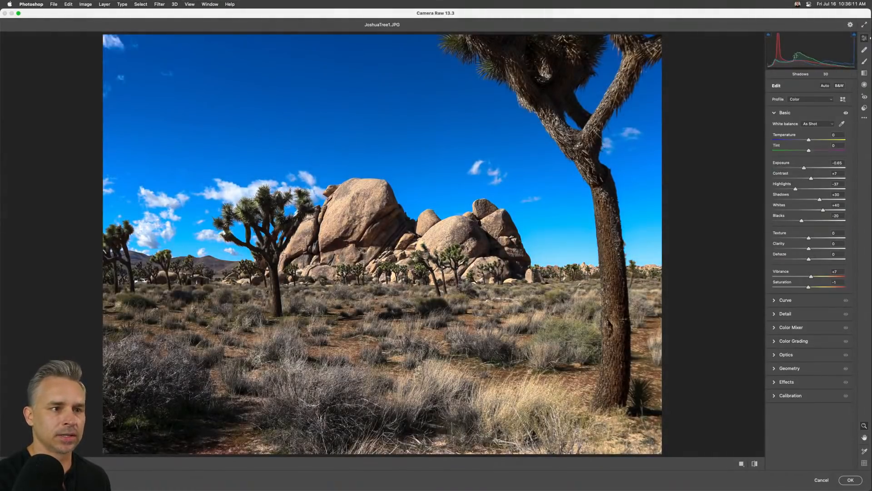
- Show the Camera Raw presets and mark the Creative preset Red Lift Matte as a favorite
{"action": "left_click", "coordinate": [866, 108]}
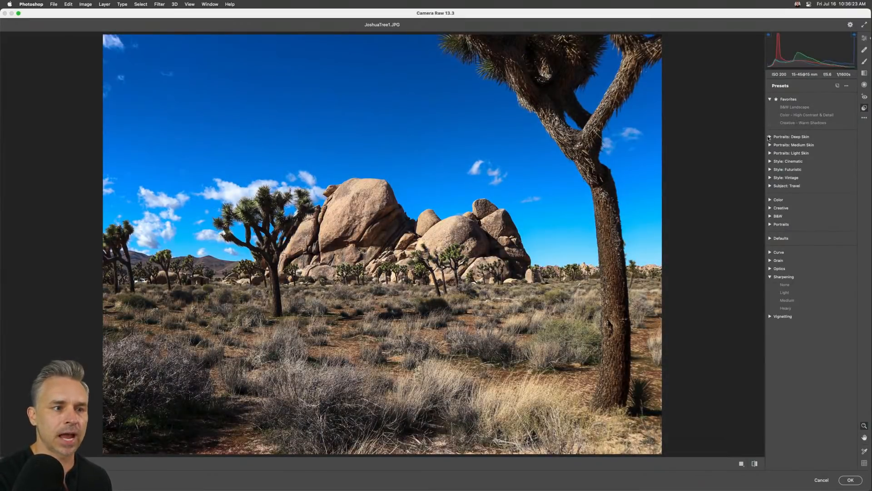
{"action": "left_click", "coordinate": [770, 208]}
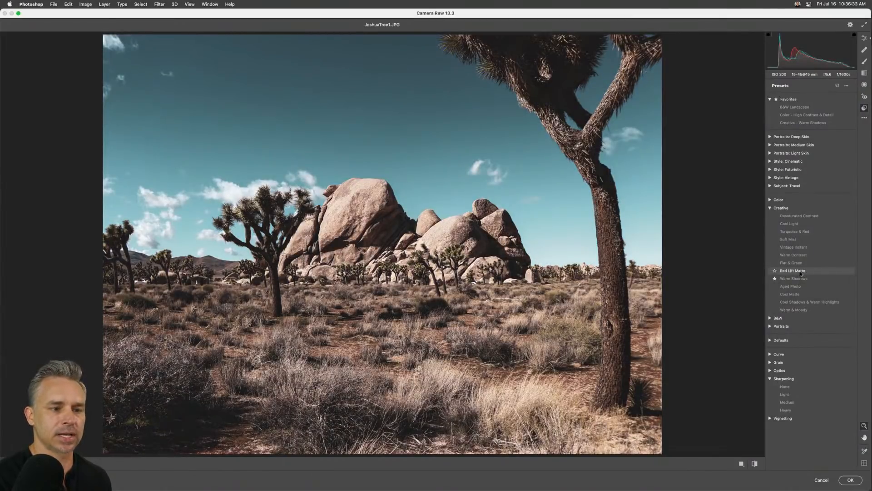
{"action": "left_click", "coordinate": [775, 271]}
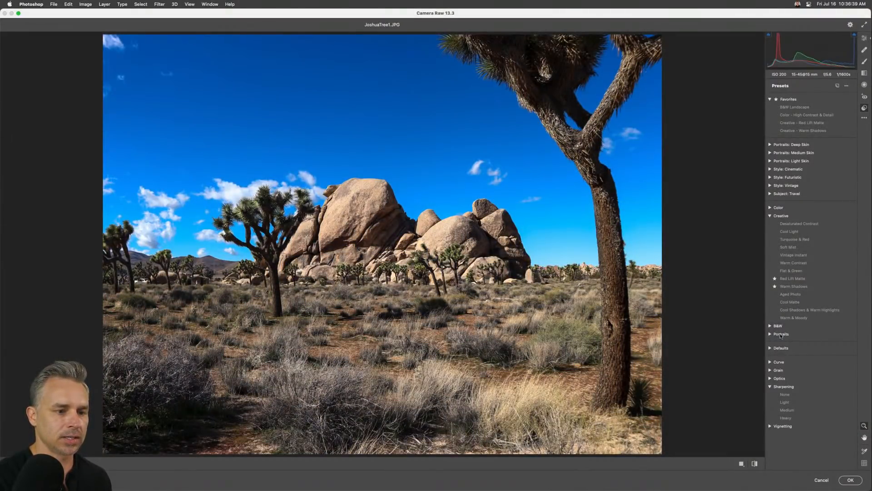
- Preview the Portraits and Subject: Travel presets, apply Medium & Deep Skin 03, and accept the Camera Raw edits
{"action": "left_click", "coordinate": [781, 333]}
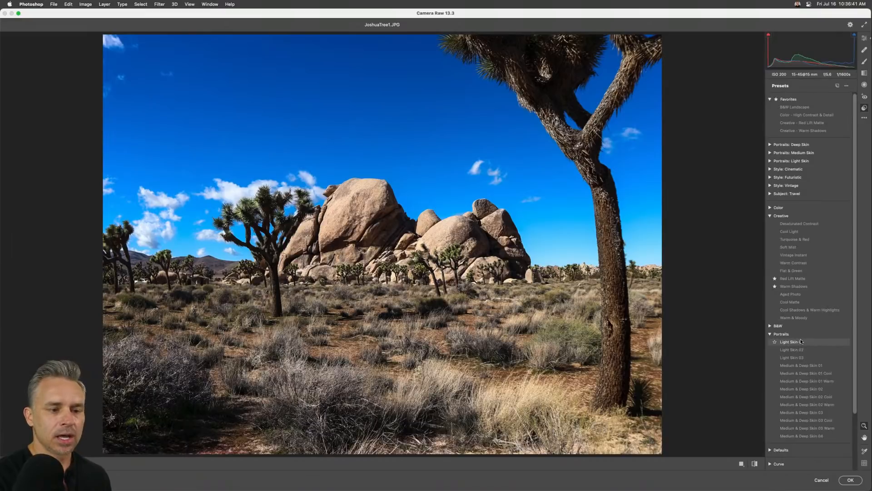
{"action": "scroll", "coordinate": [801, 341], "scroll_direction": "down", "scroll_amount": 3}
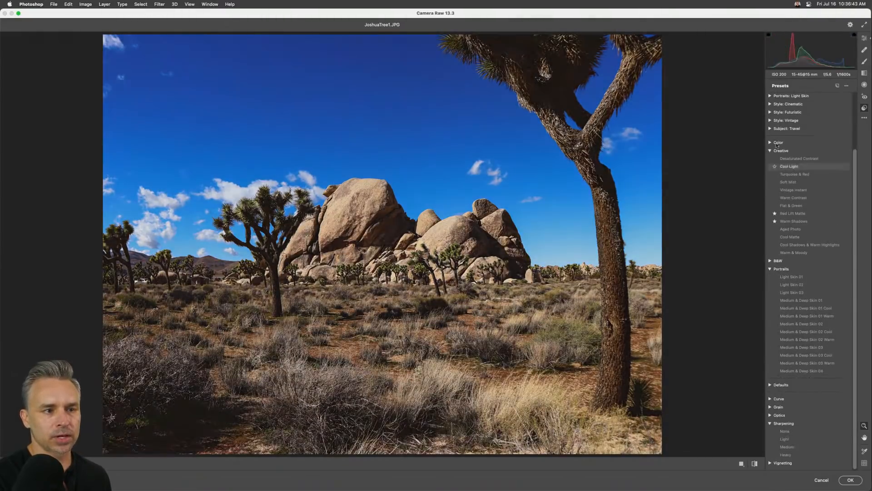
{"action": "left_click", "coordinate": [771, 129]}
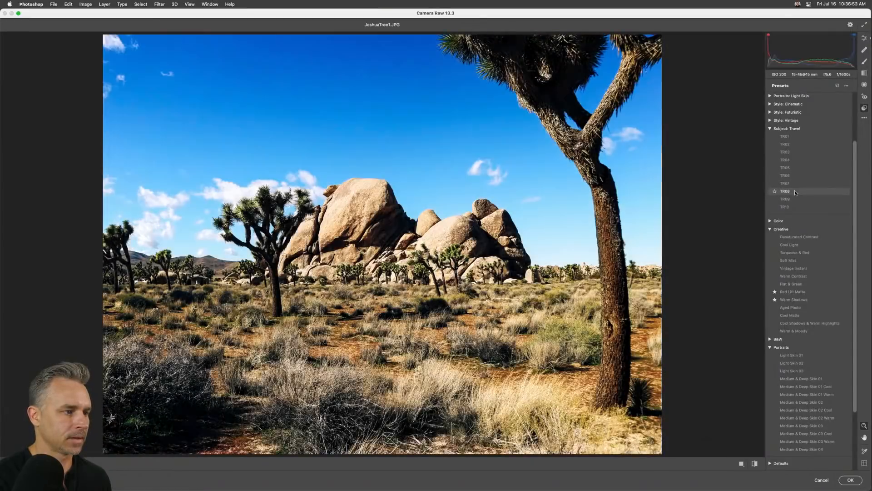
{"action": "scroll", "coordinate": [791, 418], "scroll_direction": "down", "scroll_amount": 4}
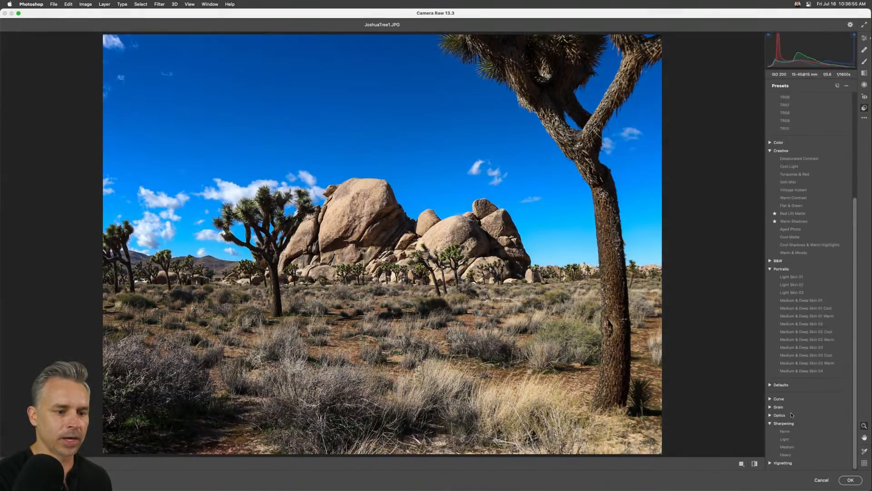
{"action": "left_click", "coordinate": [789, 348]}
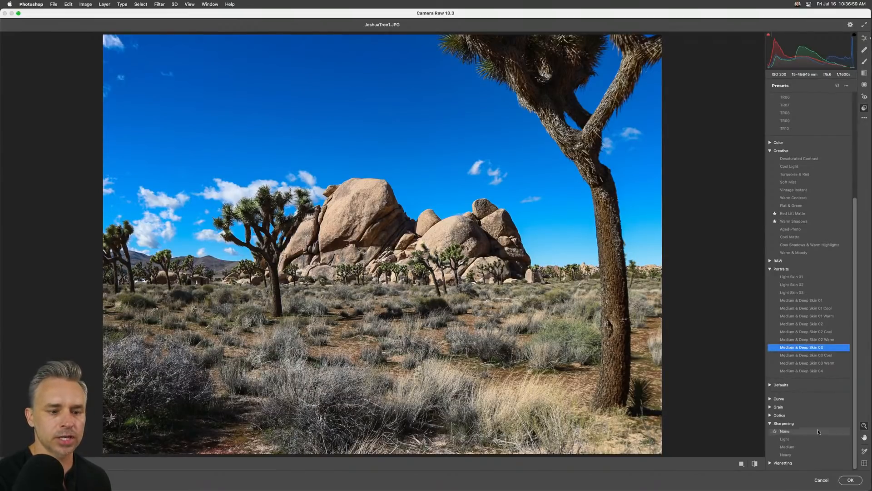
{"action": "left_click", "coordinate": [850, 480]}
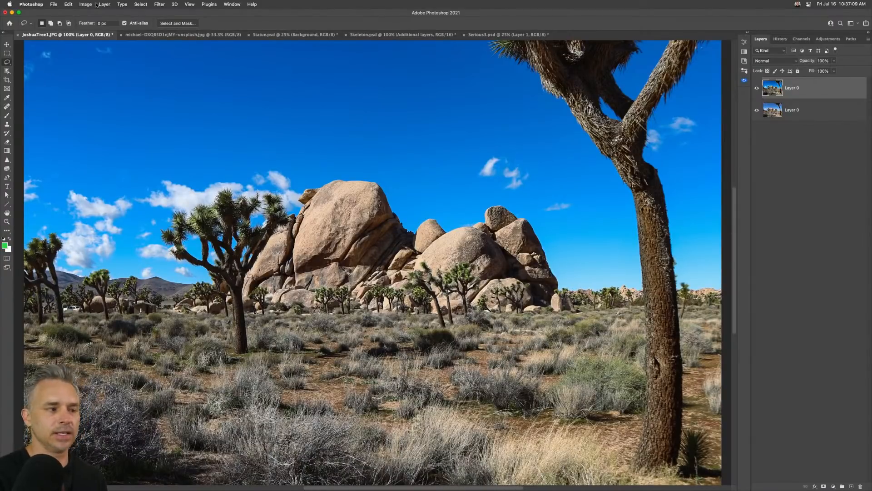
- Add a Color Lookup adjustment layer above the photo and apply the 2Strip.look 3D LUT
{"action": "left_click", "coordinate": [832, 486]}
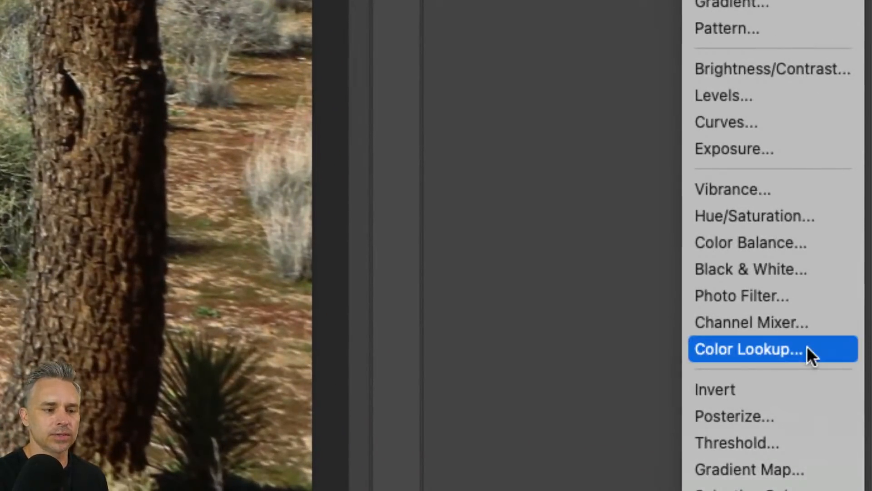
{"action": "left_click", "coordinate": [807, 348]}
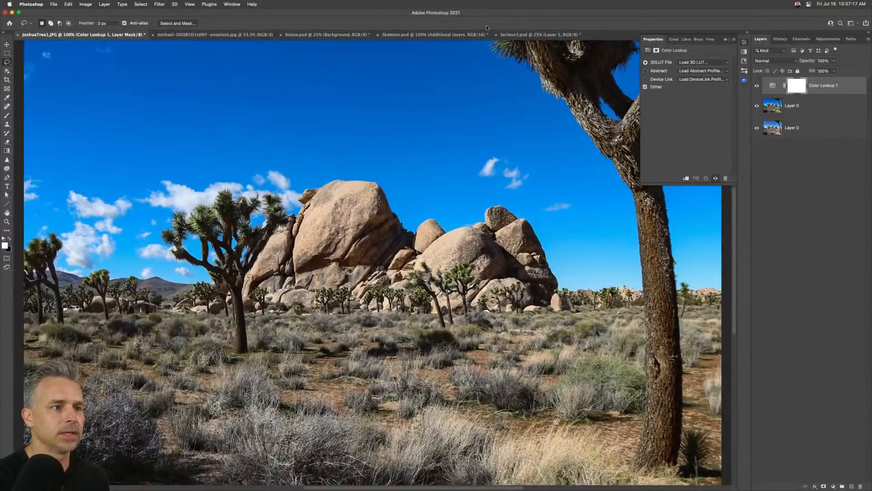
{"action": "left_click", "coordinate": [748, 32]}
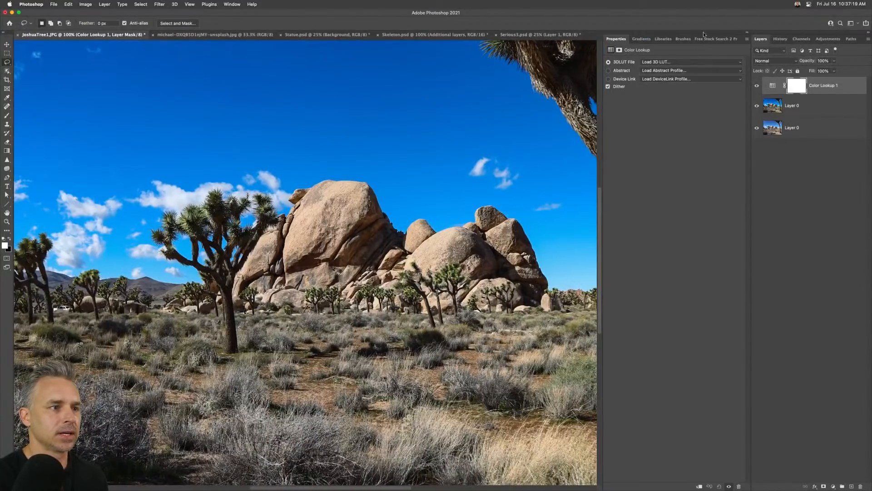
{"action": "left_click", "coordinate": [668, 63]}
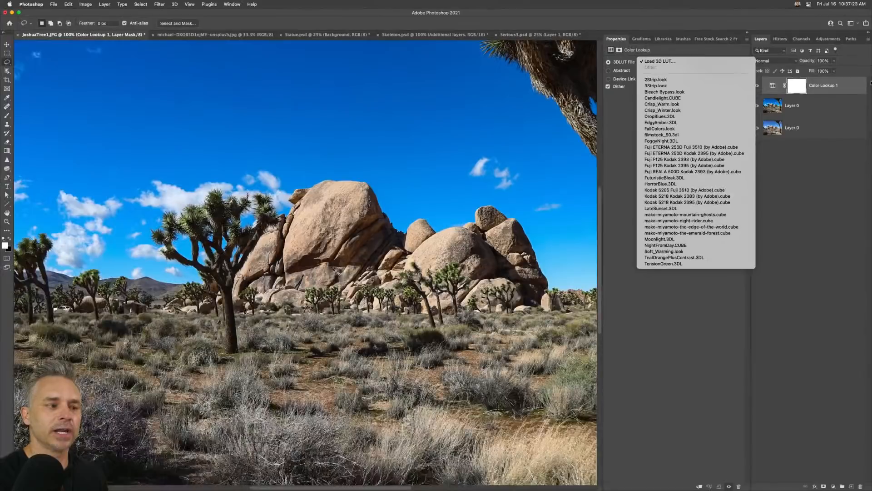
{"action": "left_click", "coordinate": [663, 81]}
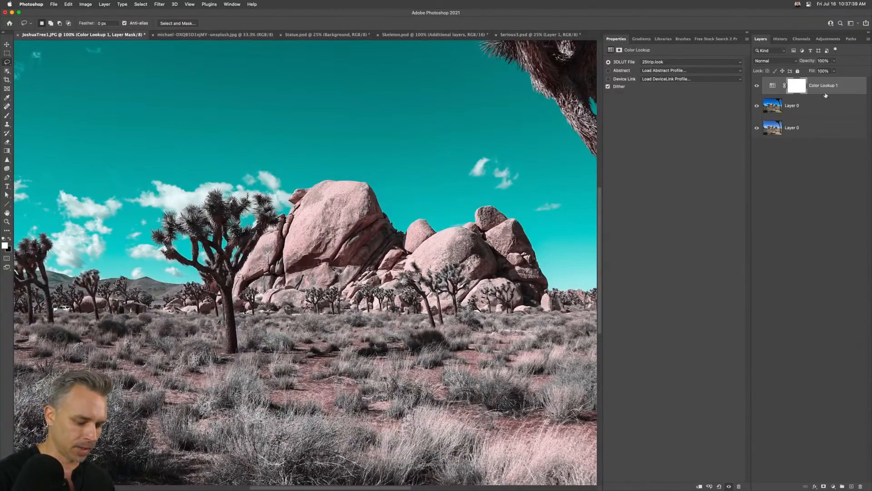
- Duplicate the Color Lookup layer, hide the lower one, and try Candlelight.CUBE, Crisp_Warm.look and EdgyAmber.3DL on the copy
{"action": "key", "text": "super+j"}
{"action": "left_click", "coordinate": [757, 103]}
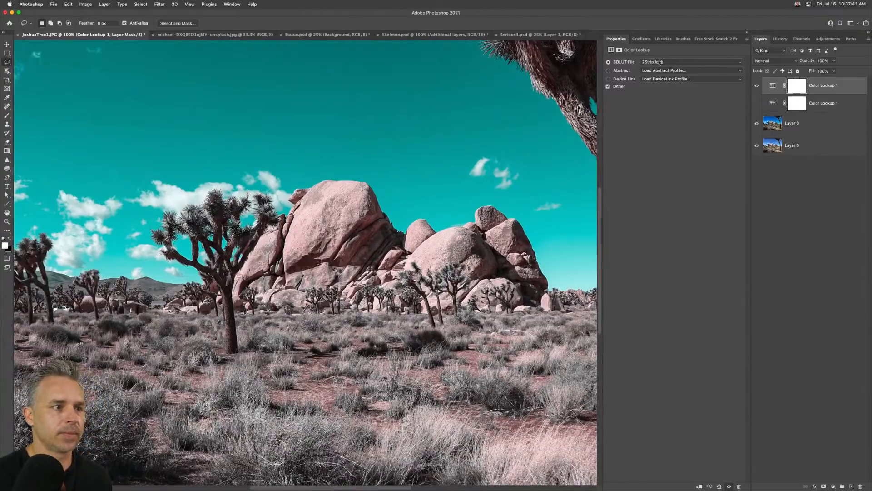
{"action": "left_click", "coordinate": [659, 62]}
{"action": "left_click", "coordinate": [662, 80]}
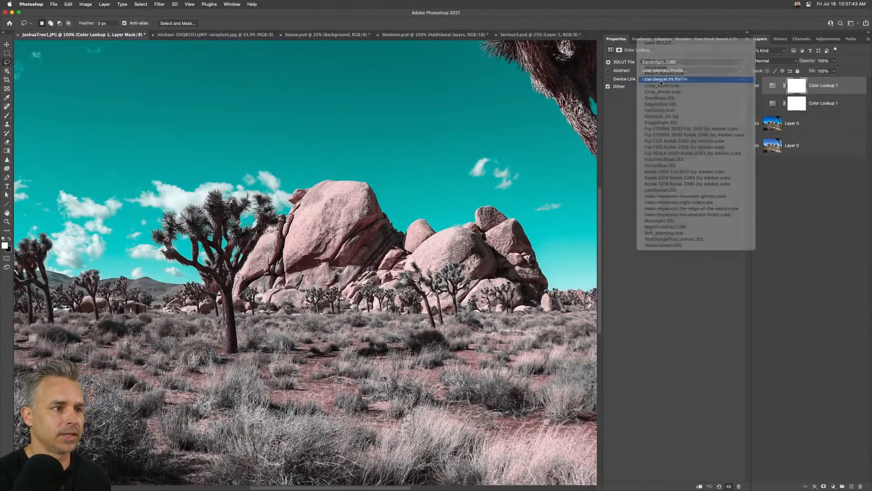
{"action": "left_click", "coordinate": [670, 62]}
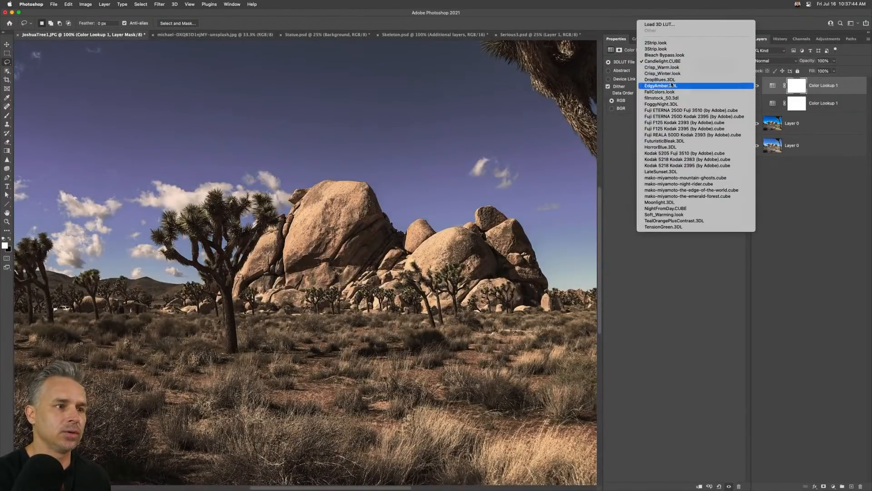
{"action": "left_click", "coordinate": [676, 67]}
{"action": "left_click", "coordinate": [678, 61]}
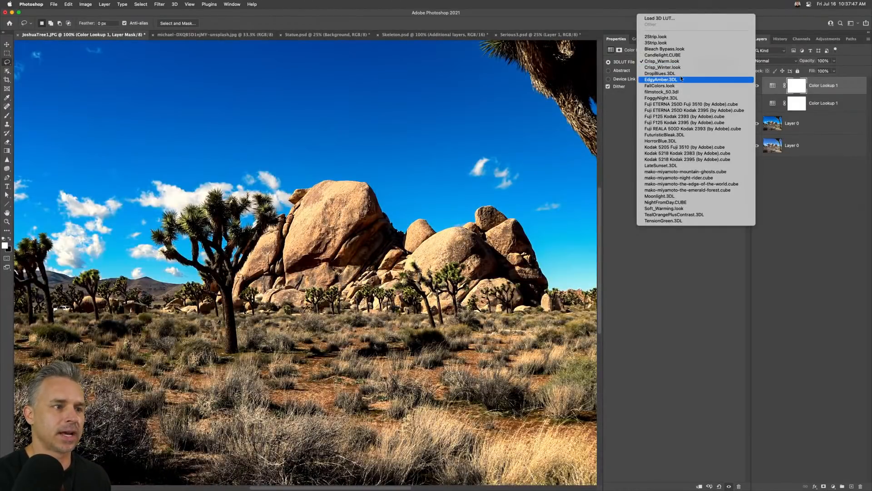
{"action": "left_click", "coordinate": [681, 79]}
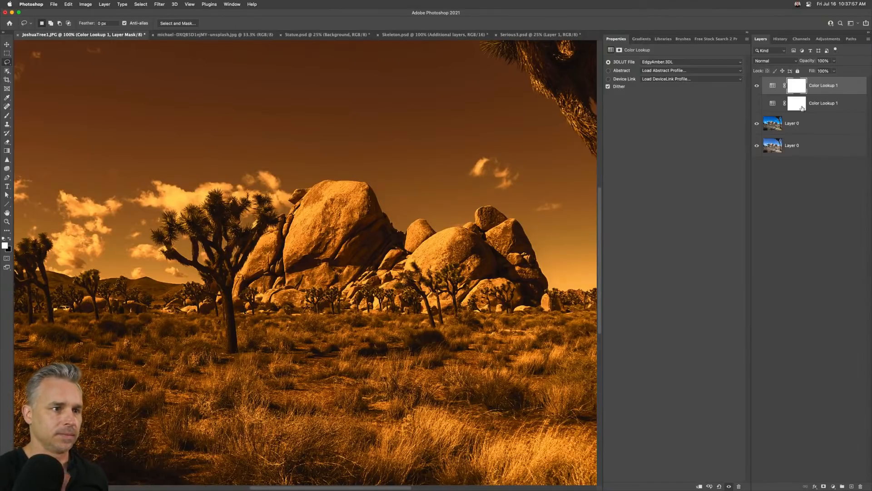
- Hide the upper Color Lookup layer and browse the Bones and Skulls group of the Nature library
{"action": "left_click", "coordinate": [756, 86]}
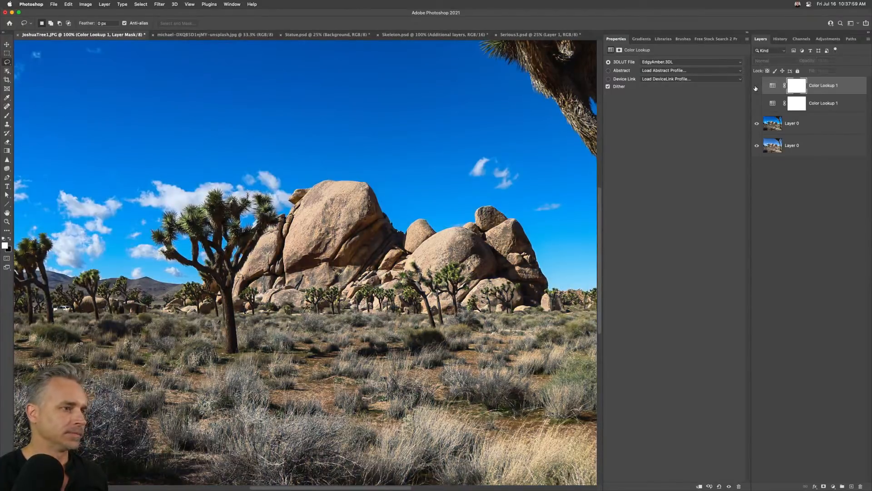
{"action": "left_click", "coordinate": [663, 39]}
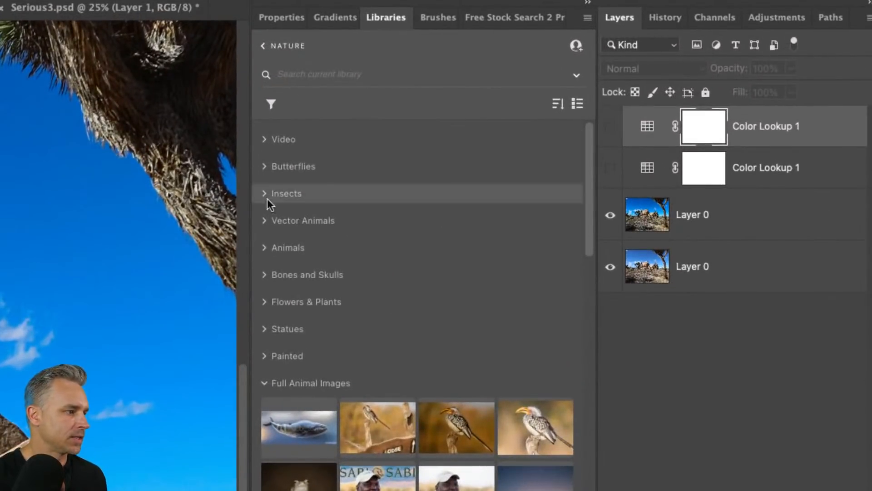
{"action": "left_click", "coordinate": [264, 275]}
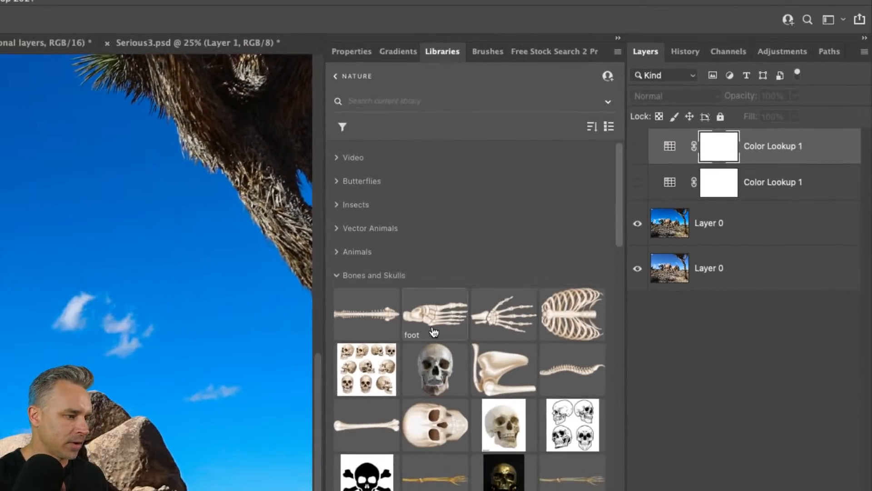
{"action": "scroll", "coordinate": [377, 339], "scroll_direction": "down", "scroll_amount": 5}
{"action": "scroll", "coordinate": [432, 326], "scroll_direction": "up", "scroll_amount": 3}
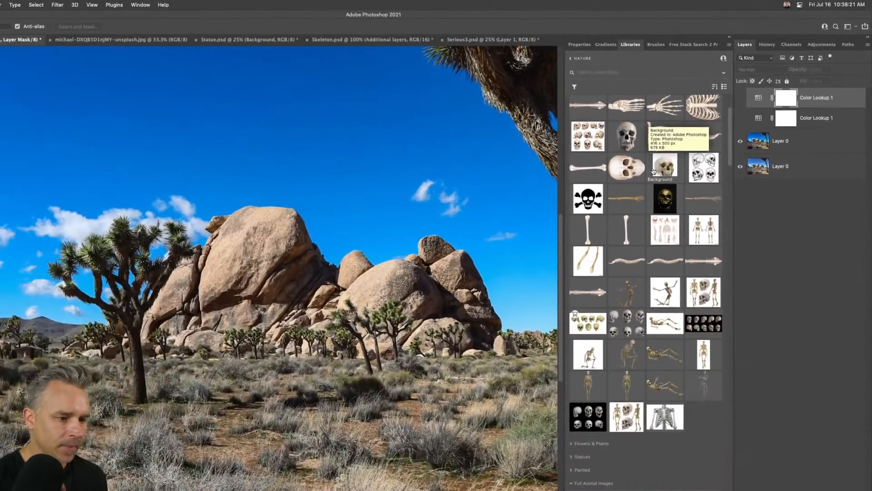
- Place the watermarked Adobe Stock skull from the Bones and Skulls group into the Joshua tree document
{"action": "left_click_drag", "start_coordinate": [650, 175], "coordinate": [349, 206]}
{"action": "left_click_drag", "start_coordinate": [272, 171], "coordinate": [263, 219]}
{"action": "key", "text": "Return"}
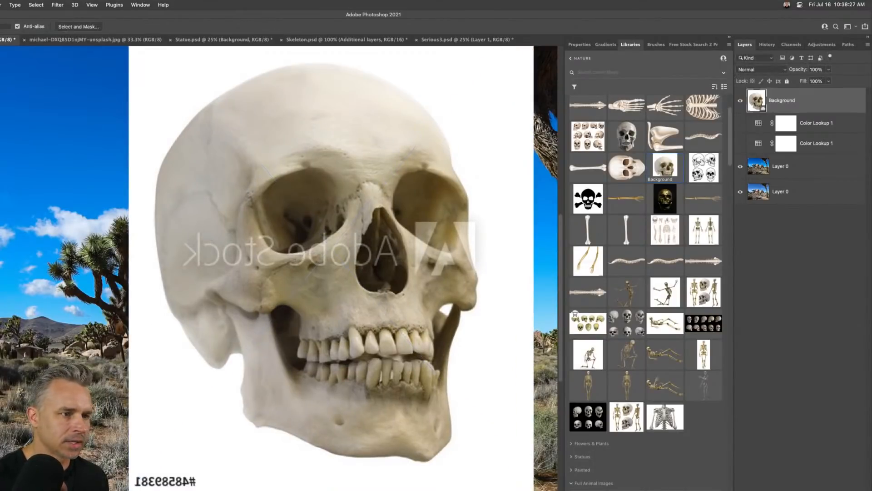
- Delete the watermarked skull asset from the Nature library and remove its placed layer from the document
{"action": "right_click", "coordinate": [662, 168]}
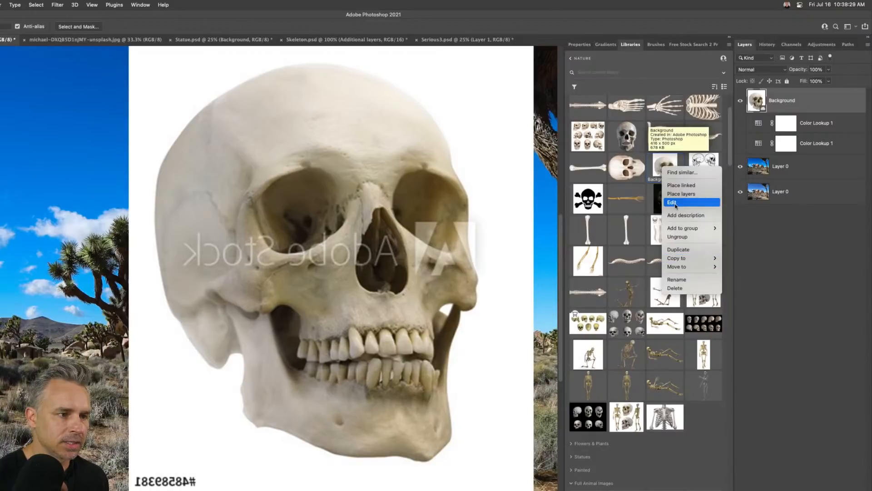
{"action": "left_click", "coordinate": [681, 288]}
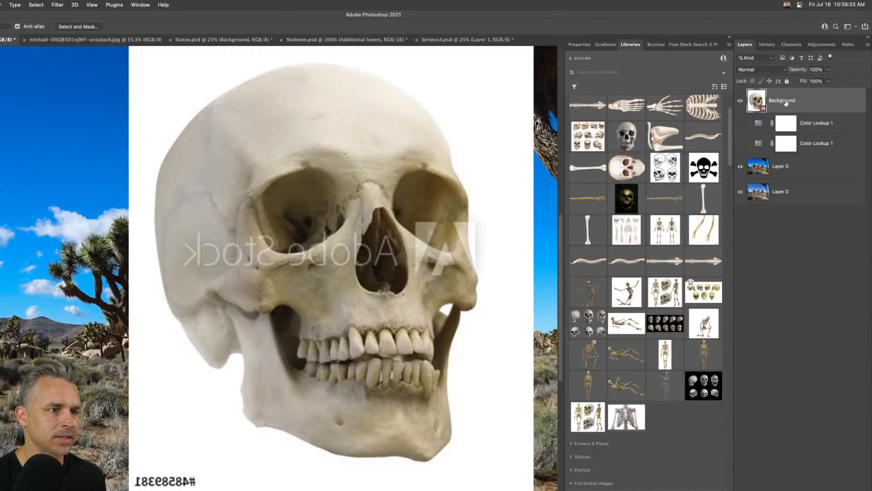
{"action": "left_click_drag", "start_coordinate": [785, 102], "coordinate": [827, 112]}
{"action": "key", "text": "Delete"}
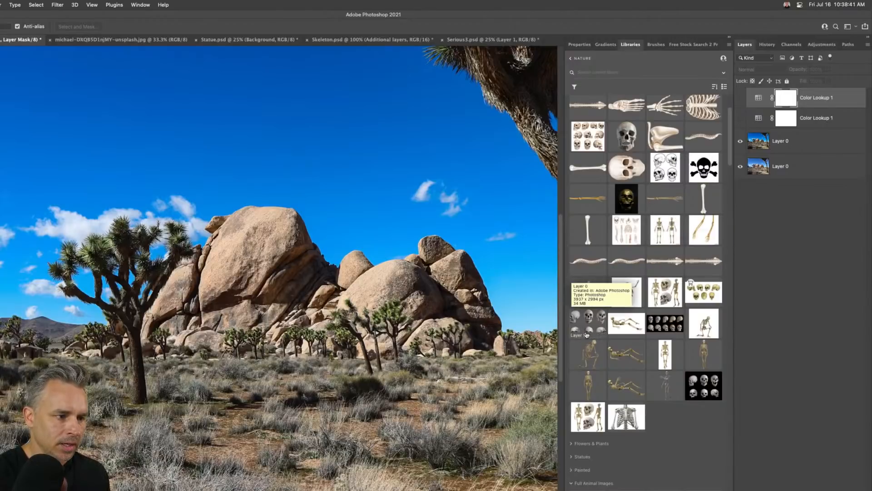
- Place the library graphic with six skulls over the Joshua tree photo and align it within the canvas
{"action": "left_click_drag", "start_coordinate": [587, 323], "coordinate": [297, 243]}
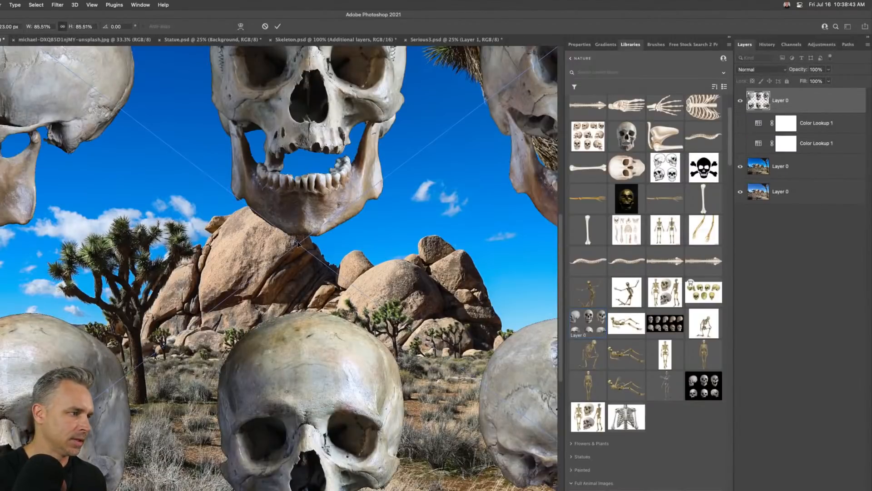
{"action": "key", "text": "super+minus"}
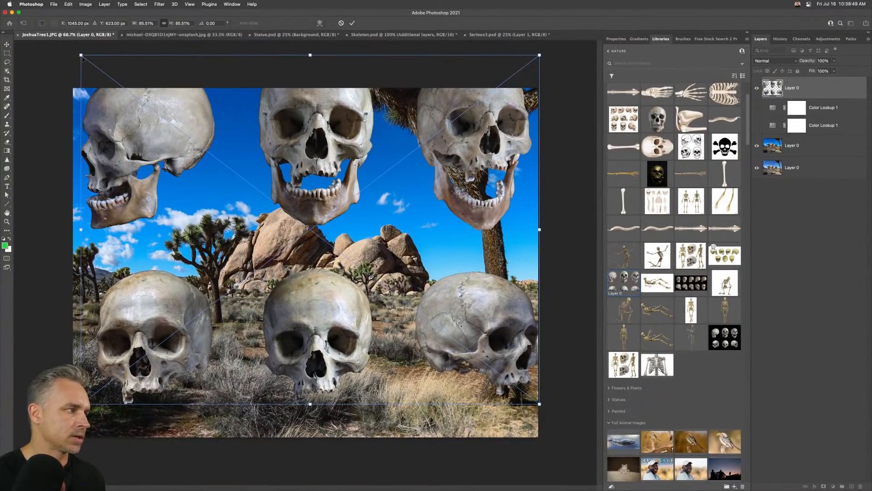
{"action": "left_click_drag", "start_coordinate": [83, 59], "coordinate": [96, 135]}
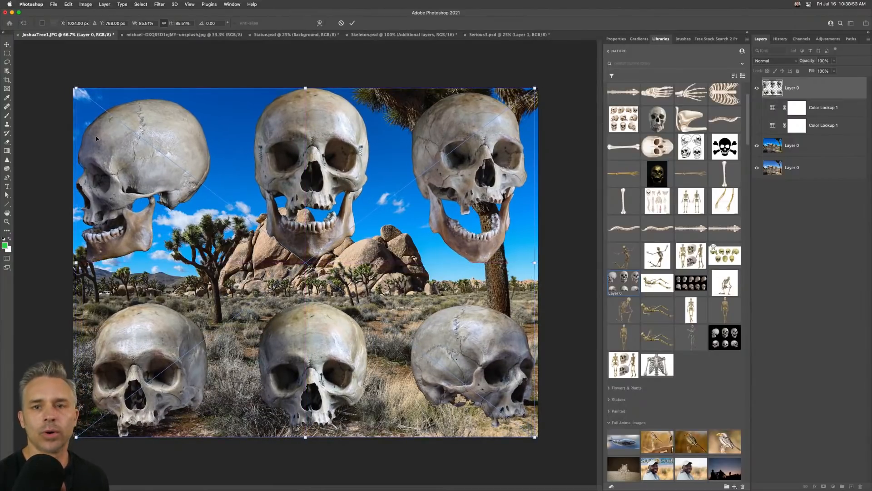
{"action": "key", "text": "Return"}
- Lasso the lower-right skull, rasterize the skulls layer, and cut and paste the skull onto its own layer
{"action": "key", "text": "l"}
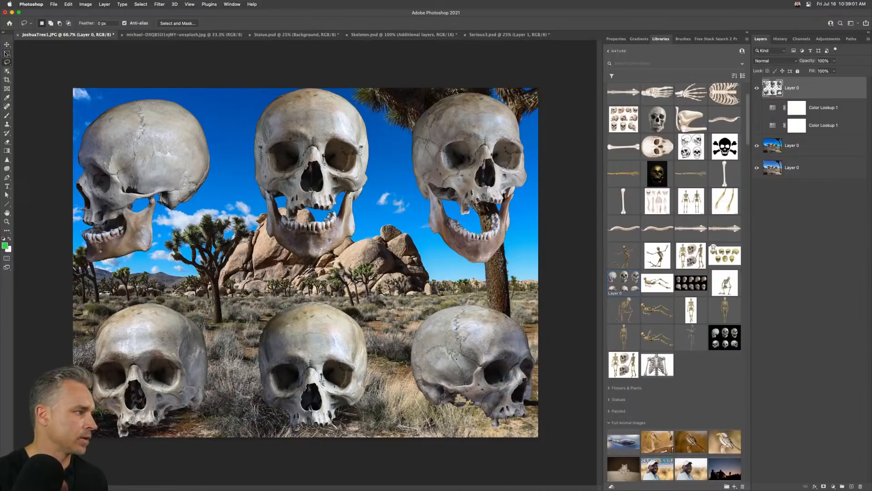
{"action": "mouse_move", "coordinate": [421, 310]}
{"action": "left_mouse_down"}
{"action": "mouse_move", "coordinate": [539, 333]}
{"action": "mouse_move", "coordinate": [540, 452]}
{"action": "mouse_move", "coordinate": [384, 394]}
{"action": "mouse_move", "coordinate": [402, 325]}
{"action": "left_mouse_up"}
{"action": "key", "text": "super+v"}
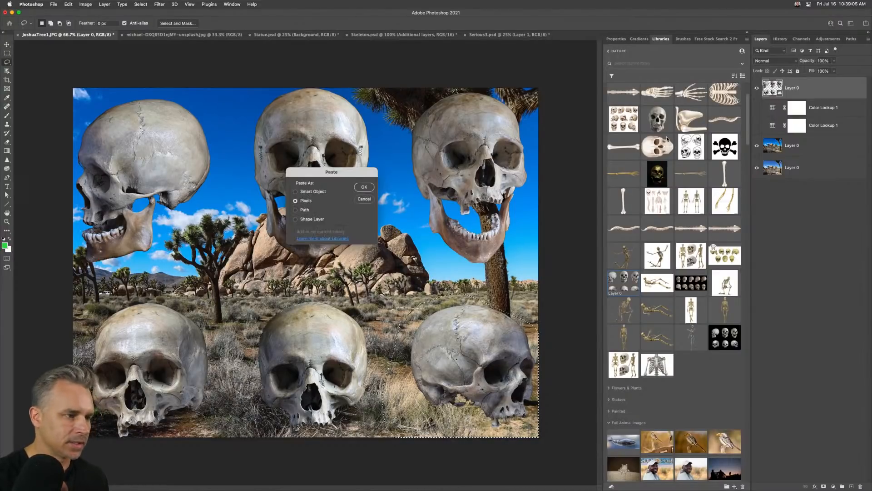
{"action": "left_click", "coordinate": [365, 199]}
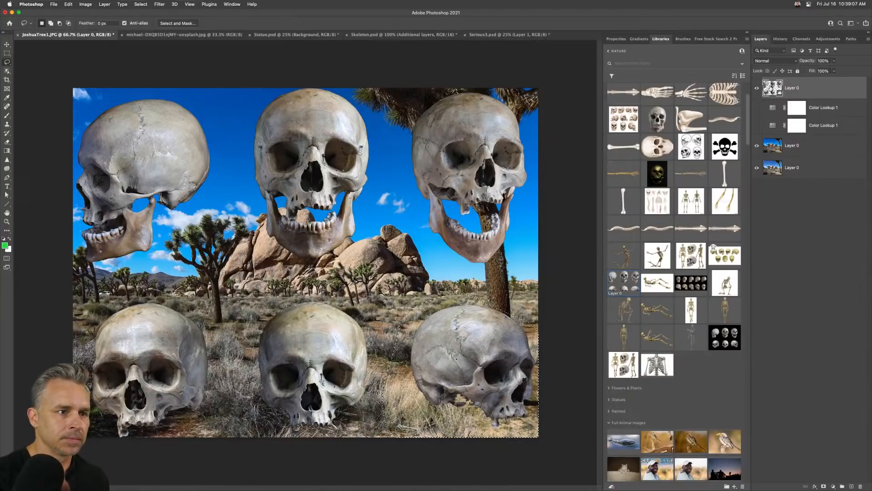
{"action": "right_click", "coordinate": [825, 88]}
{"action": "left_click", "coordinate": [768, 254]}
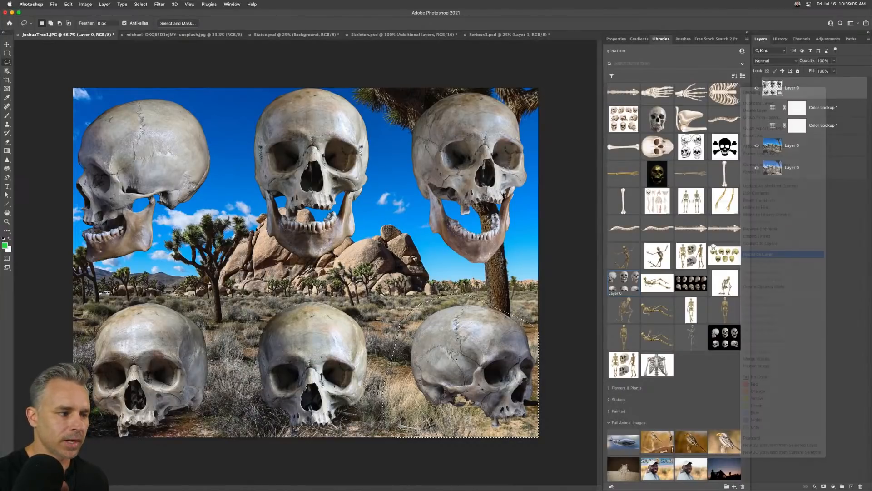
{"action": "key", "text": "Delete"}
{"action": "key", "text": "super+v"}
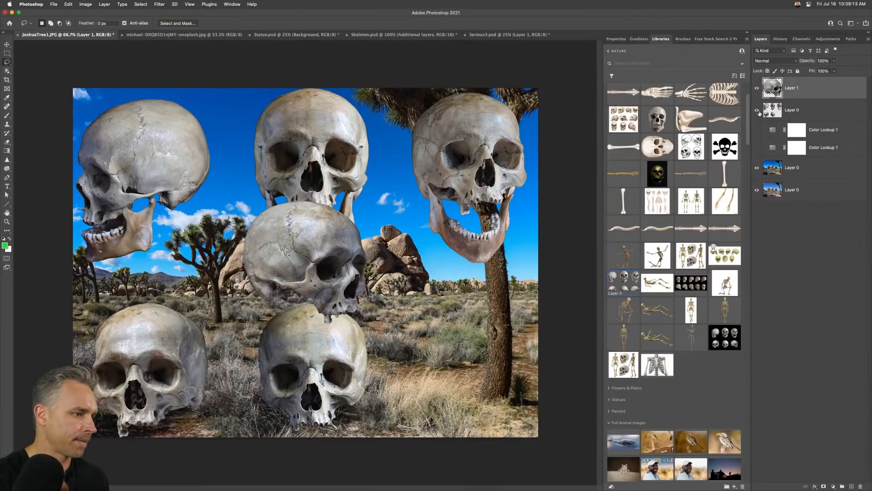
- Lasso the upper-left skull on the skulls layer, then cut and paste it onto its own layer
{"action": "left_click", "coordinate": [784, 111]}
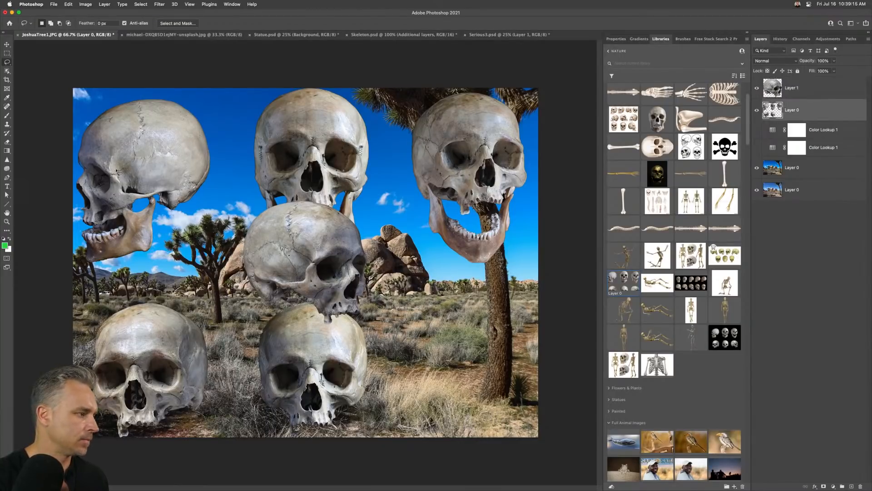
{"action": "mouse_move", "coordinate": [191, 265]}
{"action": "left_mouse_down"}
{"action": "mouse_move", "coordinate": [38, 224]}
{"action": "mouse_move", "coordinate": [131, 82]}
{"action": "mouse_move", "coordinate": [222, 145]}
{"action": "mouse_move", "coordinate": [193, 261]}
{"action": "left_mouse_up"}
{"action": "key", "text": "BackSpace"}
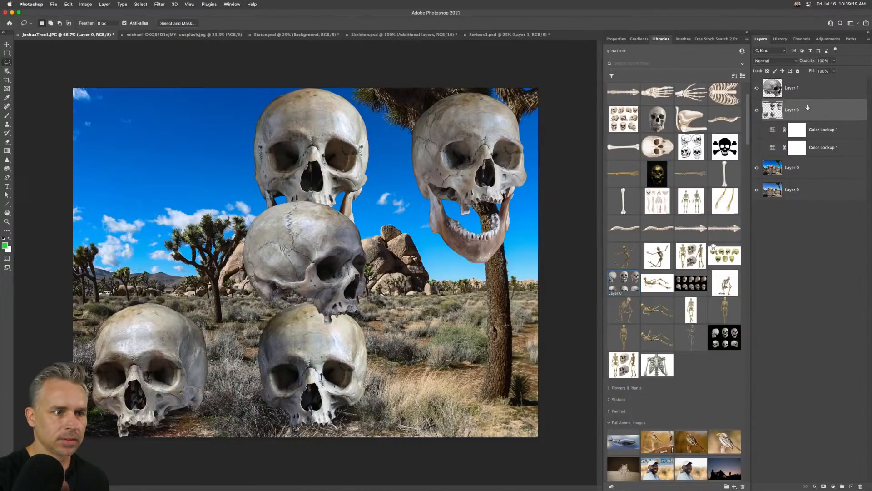
{"action": "key", "text": "super+v"}
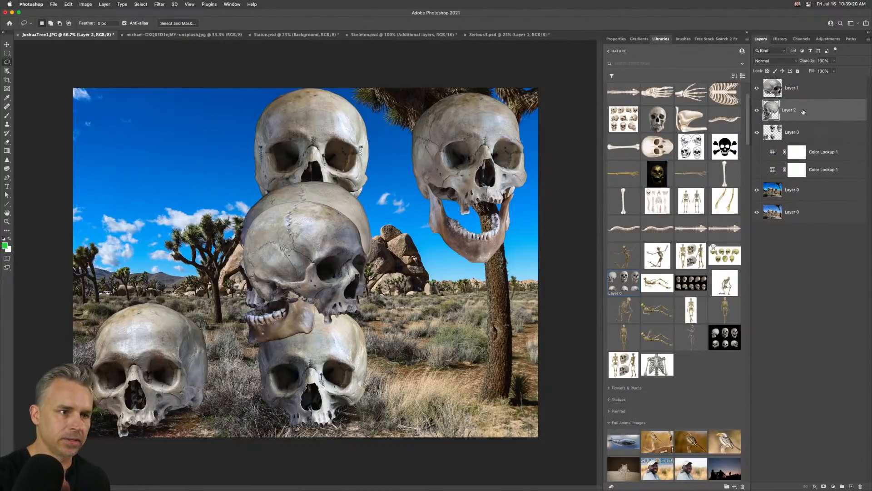
- Hide all three skull layers and turn on the upper Color Lookup layer
{"action": "left_click", "coordinate": [756, 113]}
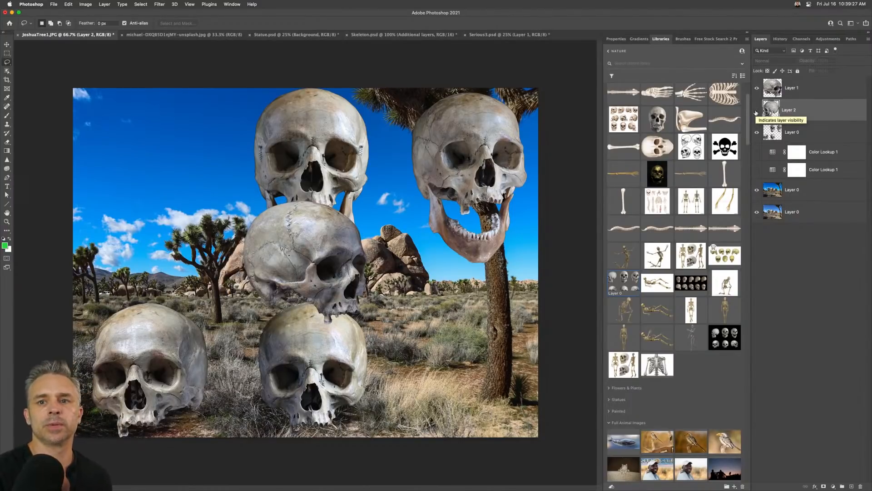
{"action": "left_click", "coordinate": [834, 153]}
{"action": "left_click", "coordinate": [757, 151]}
{"action": "left_click", "coordinate": [757, 132]}
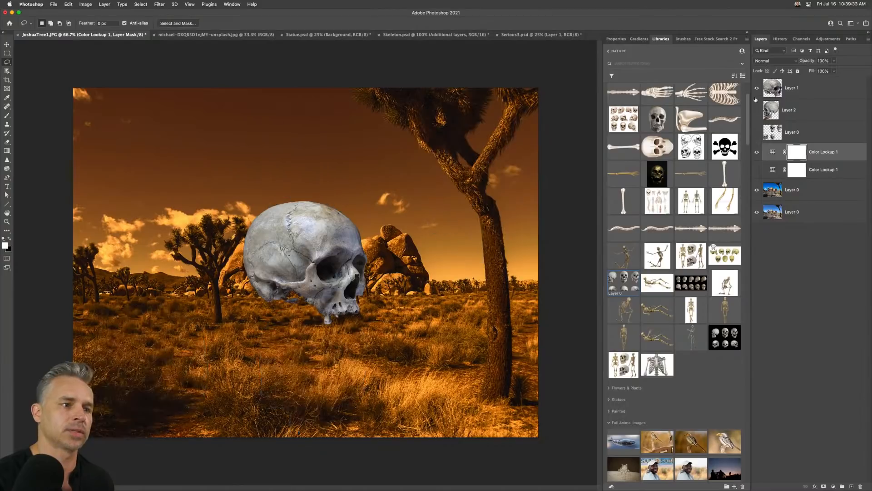
{"action": "left_click", "coordinate": [757, 88]}
- Cycle the upper Color Lookup layer through FallColors.look, filmstock_50.3dl and FoggyNight.3DL, and turn on the lower Color Lookup layer
{"action": "left_click", "coordinate": [618, 39]}
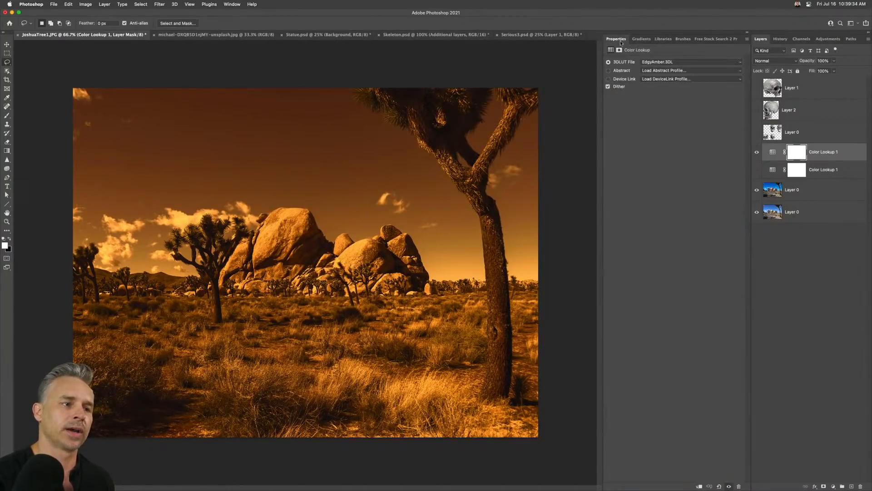
{"action": "left_click", "coordinate": [665, 63]}
{"action": "left_click", "coordinate": [665, 66]}
{"action": "left_click", "coordinate": [664, 64]}
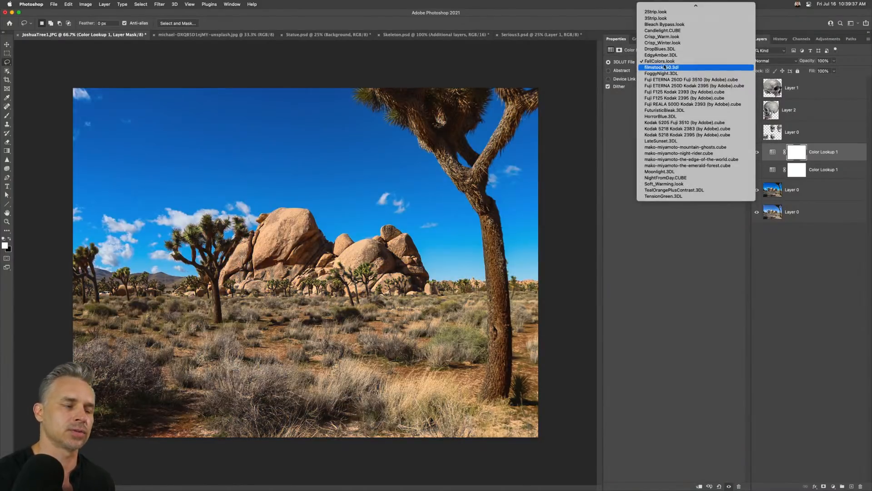
{"action": "left_click", "coordinate": [665, 68]}
{"action": "left_click", "coordinate": [664, 65]}
{"action": "left_click", "coordinate": [666, 69]}
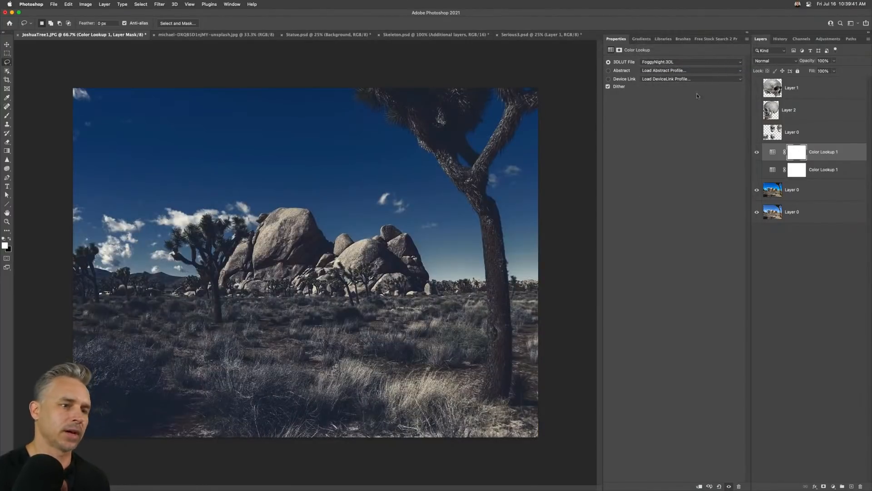
{"action": "left_click", "coordinate": [757, 170]}
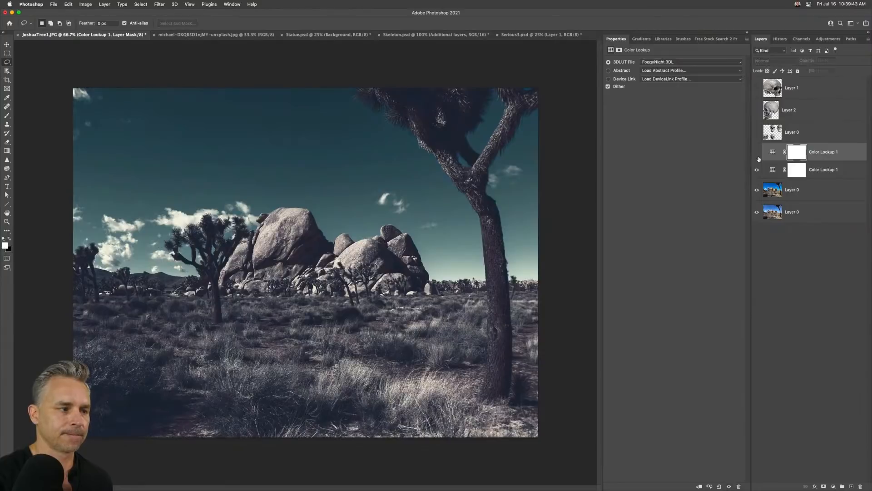
- Hide the upper Color Lookup layer and try Candlelight.CUBE and FallColors.look on the lower Color Lookup layer
{"action": "left_click", "coordinate": [757, 152]}
{"action": "left_click", "coordinate": [831, 170]}
{"action": "left_click", "coordinate": [652, 62]}
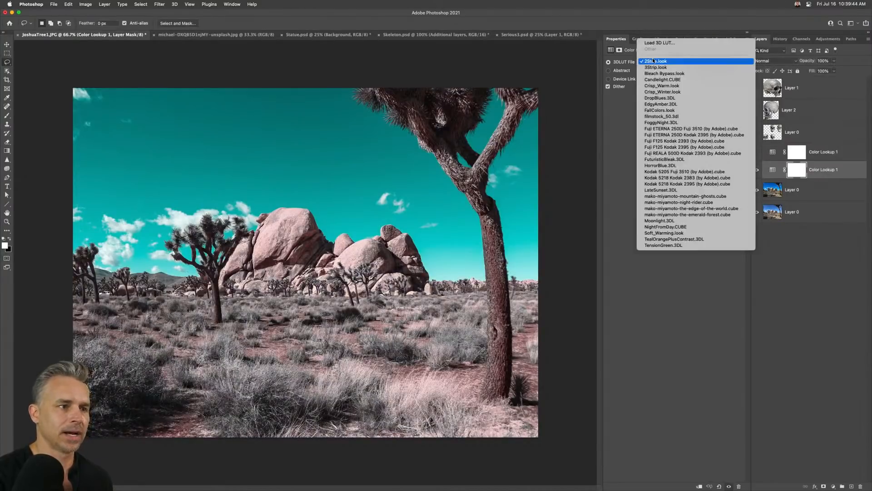
{"action": "left_click", "coordinate": [688, 80]}
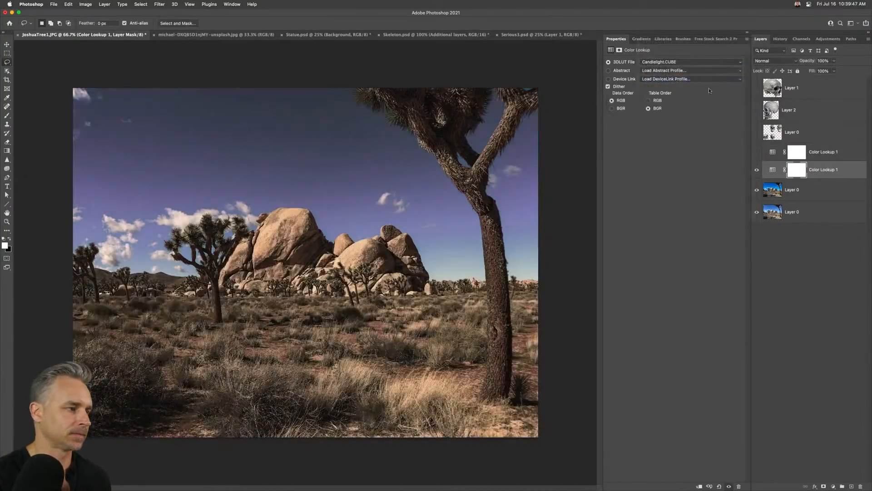
{"action": "left_click", "coordinate": [652, 63]}
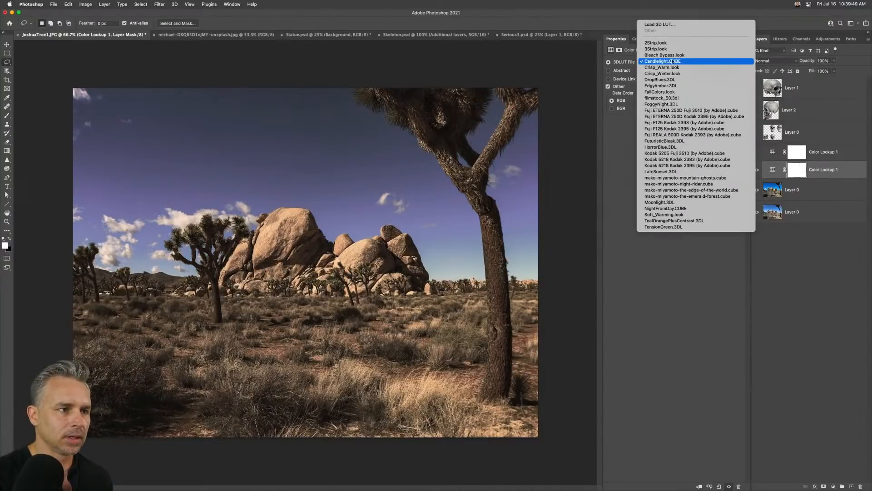
{"action": "left_click", "coordinate": [696, 92]}
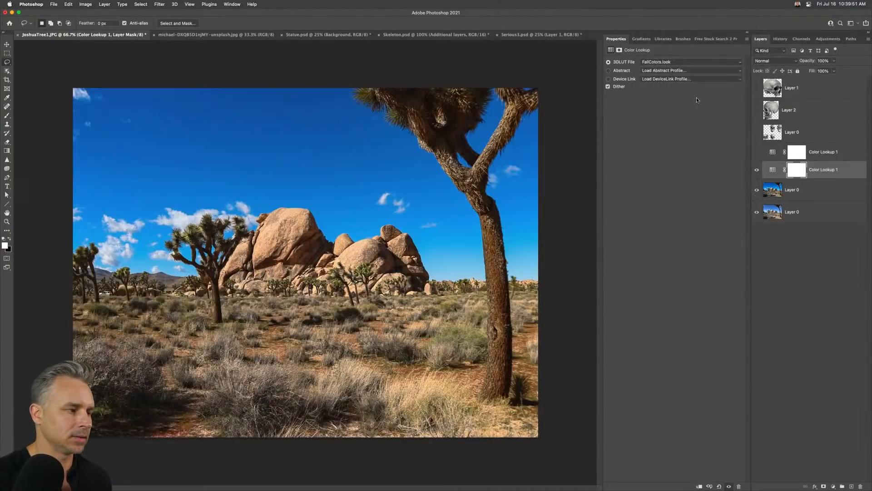
- Set the lower Color Lookup layer to EdgyAmber.3DL and hide that layer
{"action": "left_click", "coordinate": [675, 63]}
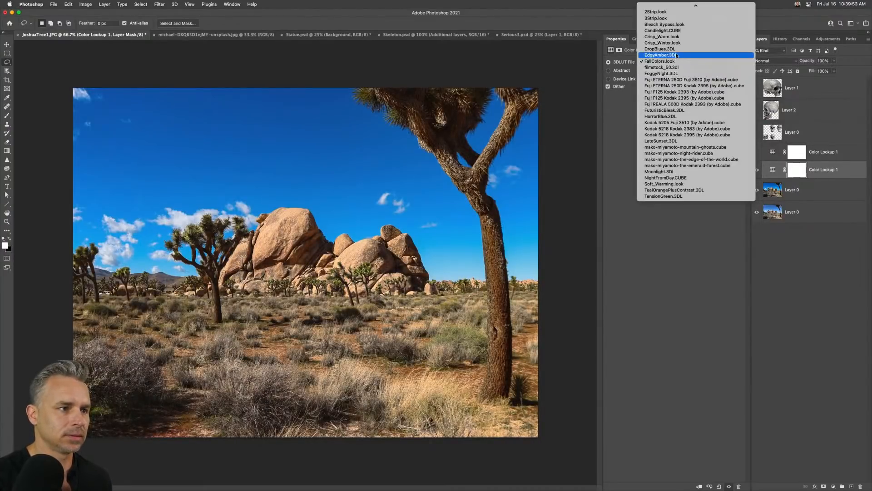
{"action": "left_click", "coordinate": [675, 54]}
{"action": "left_click", "coordinate": [756, 170]}
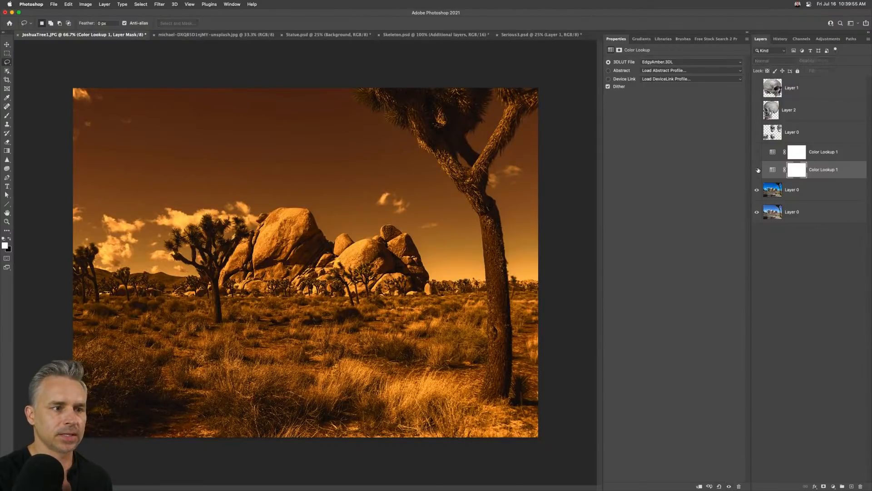
- Show the Layer 2 skull, select its layer and convert it to a smart object
{"action": "left_click", "coordinate": [757, 110]}
{"action": "left_click", "coordinate": [766, 119]}
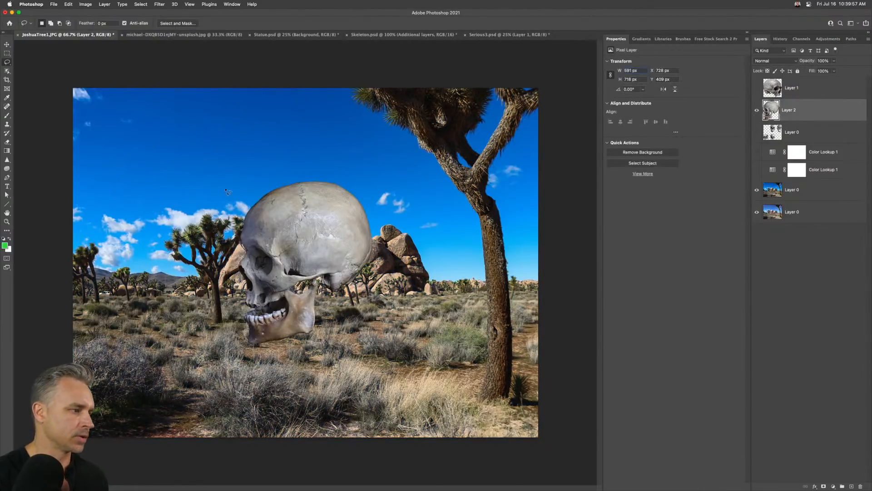
{"action": "key", "text": "super+slash"}
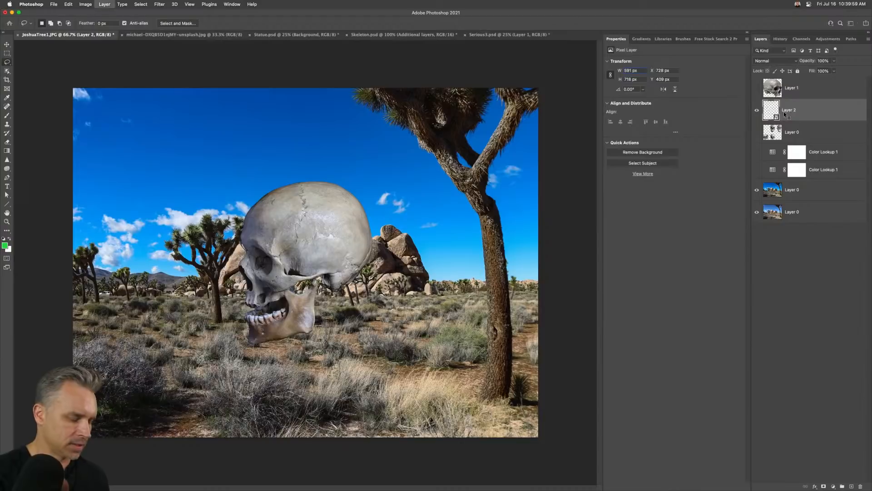
- Flip the Layer 2 skull horizontally, then rotate and shrink it to about 437 × 325 px over the large rock formation
{"action": "key", "text": "super+t"}
{"action": "right_click", "coordinate": [317, 219]}
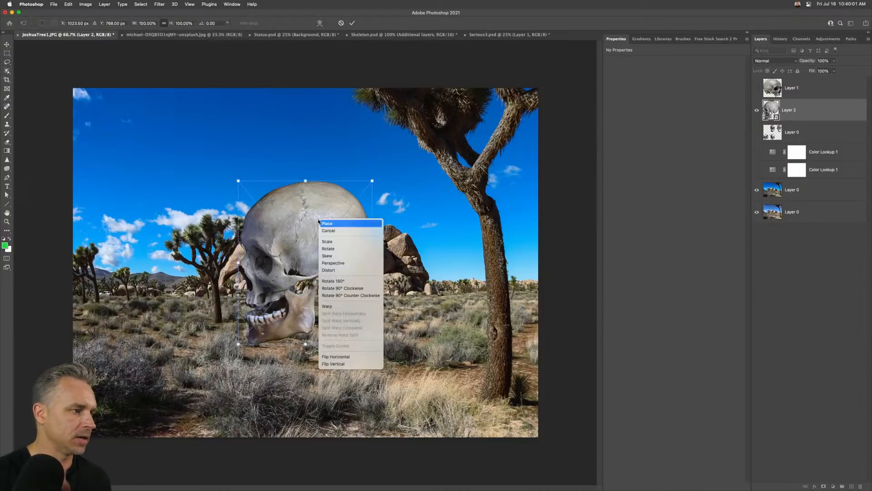
{"action": "left_click", "coordinate": [336, 358]}
{"action": "left_click_drag", "start_coordinate": [215, 201], "coordinate": [224, 318]}
{"action": "left_click_drag", "start_coordinate": [363, 354], "coordinate": [313, 273]}
{"action": "left_click_drag", "start_coordinate": [273, 212], "coordinate": [278, 244]}
{"action": "key", "text": "Return"}
- Show and select the Layer 1 skull and hide Layer 2
{"action": "left_click", "coordinate": [756, 87]}
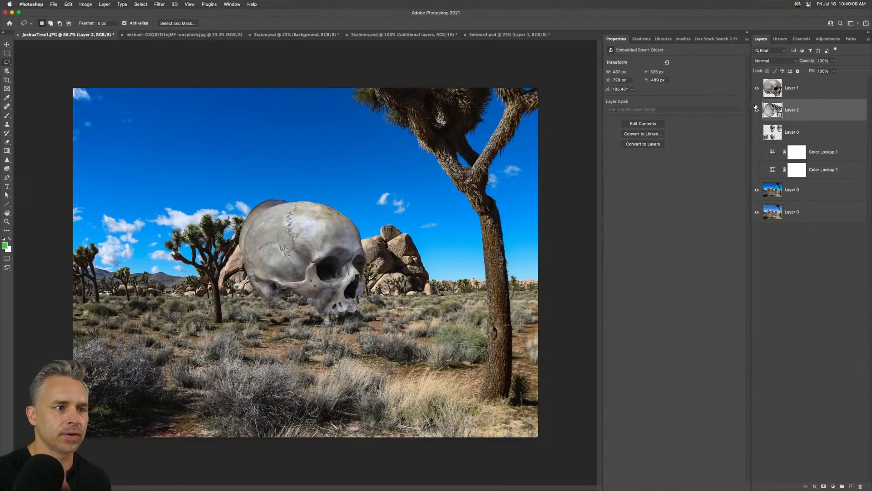
{"action": "left_click", "coordinate": [756, 110]}
{"action": "left_click", "coordinate": [790, 90]}
{"action": "key", "text": "super+1"}
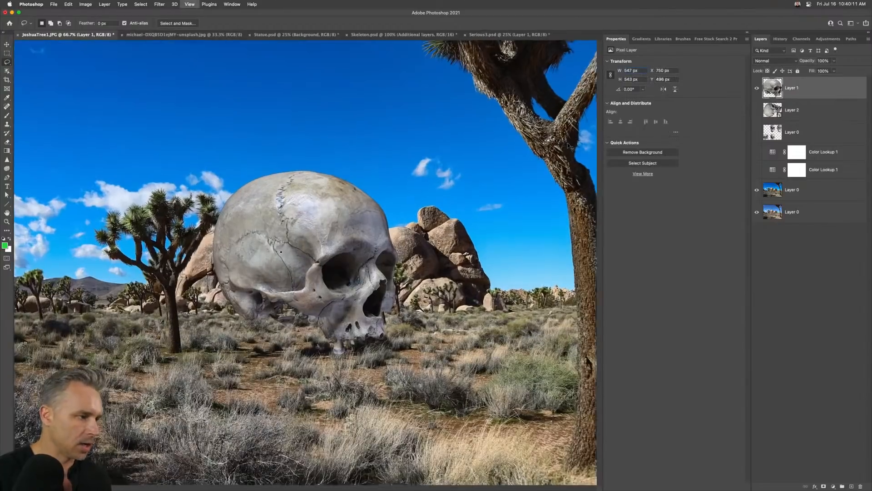
- Rotate the Layer 1 skull counter-clockwise so its face points up, and move it left to about X 629 px
{"action": "key", "text": "super+t"}
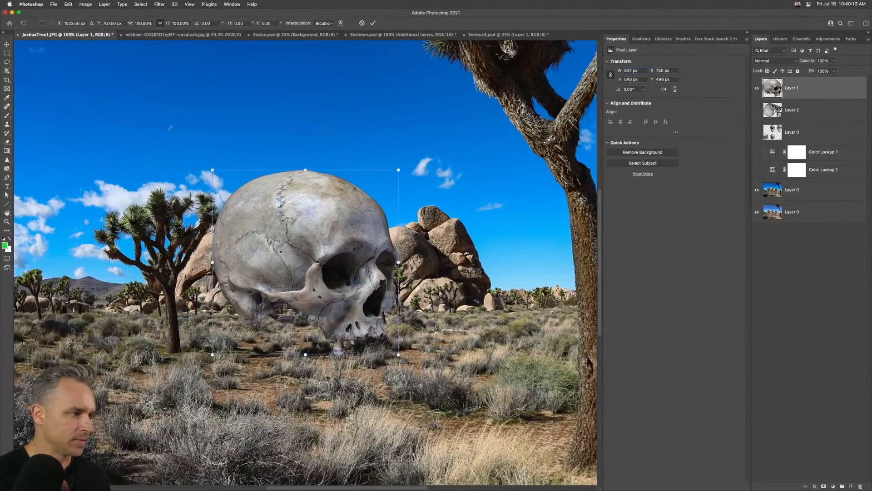
{"action": "left_click_drag", "start_coordinate": [193, 172], "coordinate": [217, 300]}
{"action": "key", "text": "Return"}
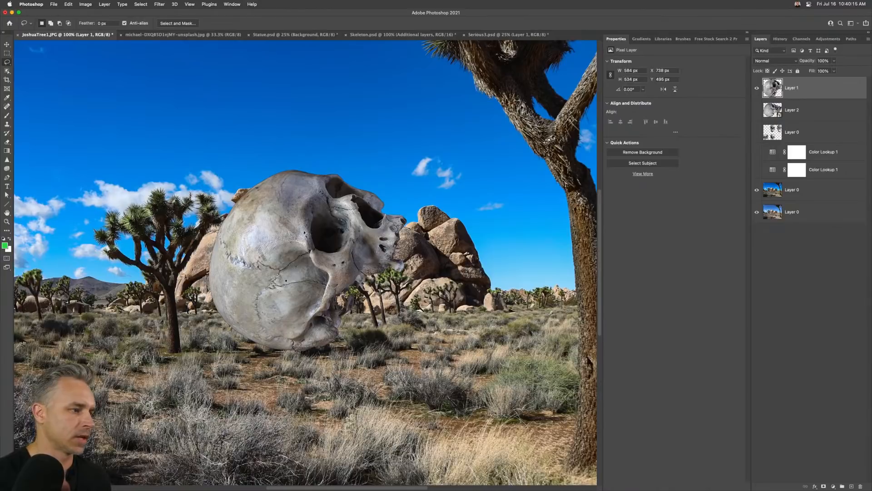
{"action": "left_click", "coordinate": [6, 45]}
{"action": "left_click_drag", "start_coordinate": [336, 270], "coordinate": [298, 270]}
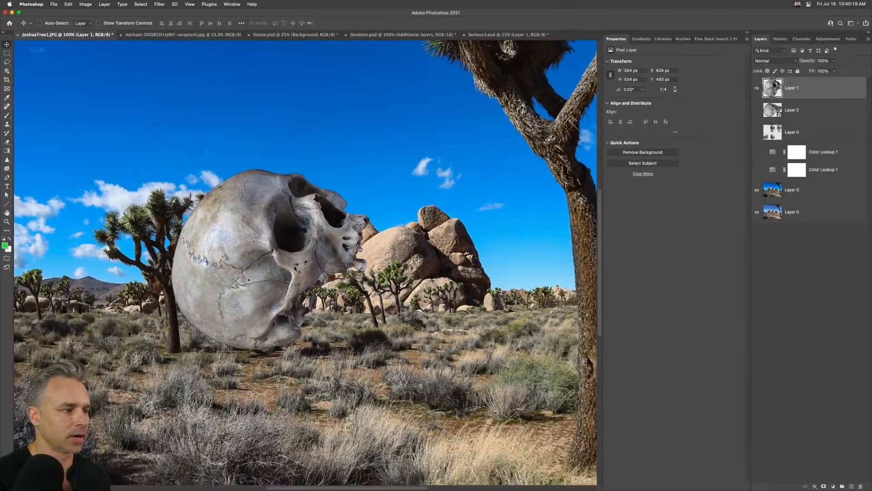
- Rotate the Layer 1 skull clockwise to face right and shrink it to about 430 × 358 px over the large rock formation
{"action": "key", "text": "super+t"}
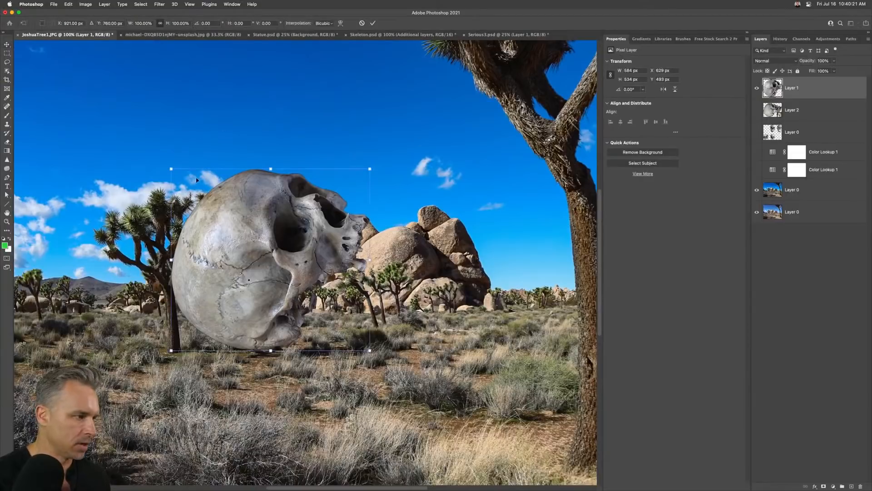
{"action": "left_click_drag", "start_coordinate": [168, 167], "coordinate": [262, 165]}
{"action": "left_click_drag", "start_coordinate": [277, 279], "coordinate": [255, 243]}
{"action": "mouse_move", "coordinate": [157, 235]}
{"action": "left_mouse_down"}
{"action": "mouse_move", "coordinate": [183, 236]}
{"action": "mouse_move", "coordinate": [169, 237]}
{"action": "left_mouse_up"}
{"action": "key", "text": "Return"}
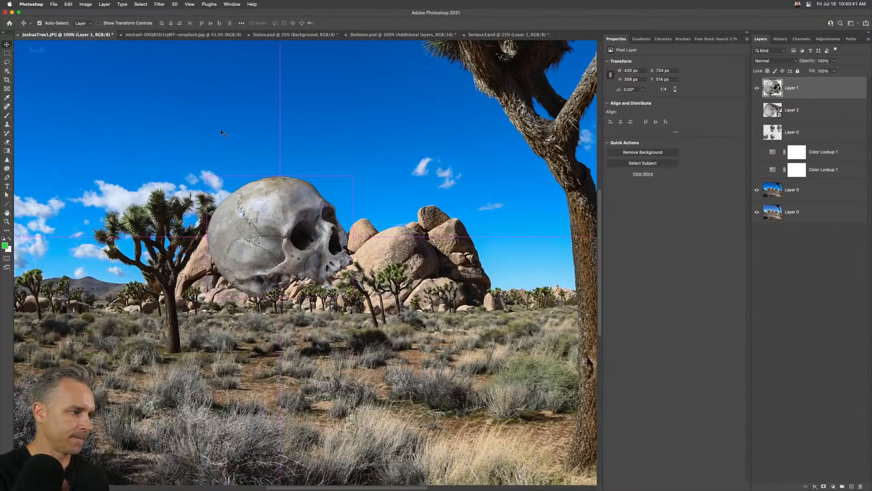
- Convert Layer 1 to a smart object and add a layer mask to it
{"action": "right_click", "coordinate": [822, 88]}
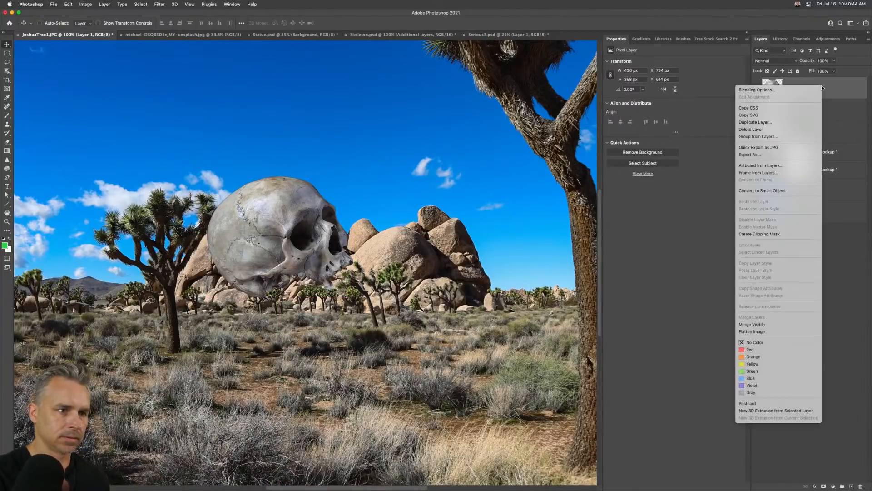
{"action": "left_click", "coordinate": [763, 191]}
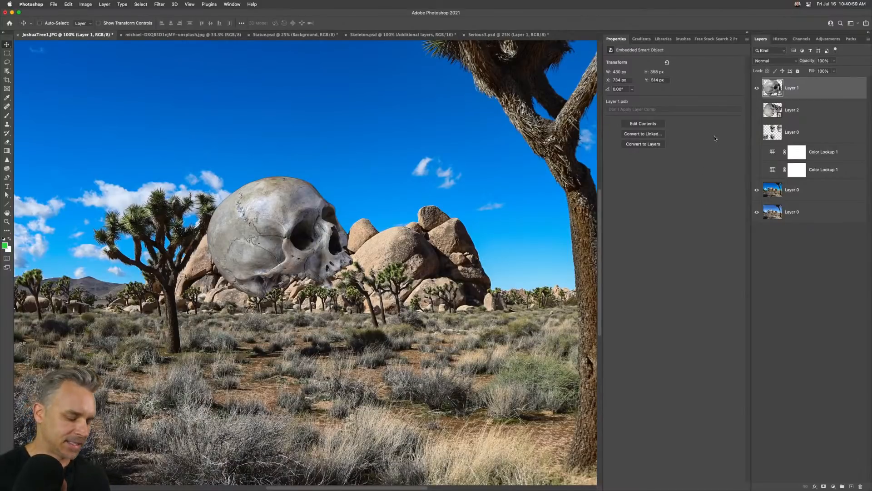
{"action": "key", "text": "super+equal"}
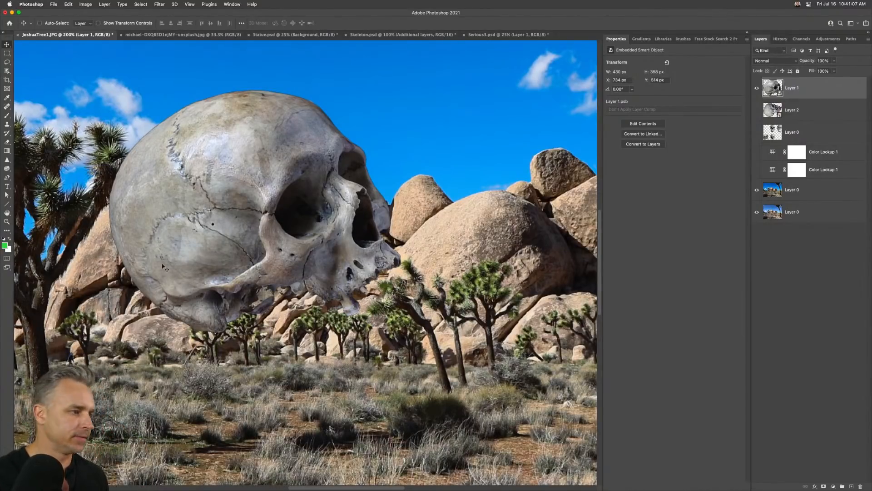
{"action": "left_click_drag", "start_coordinate": [228, 226], "coordinate": [326, 252]}
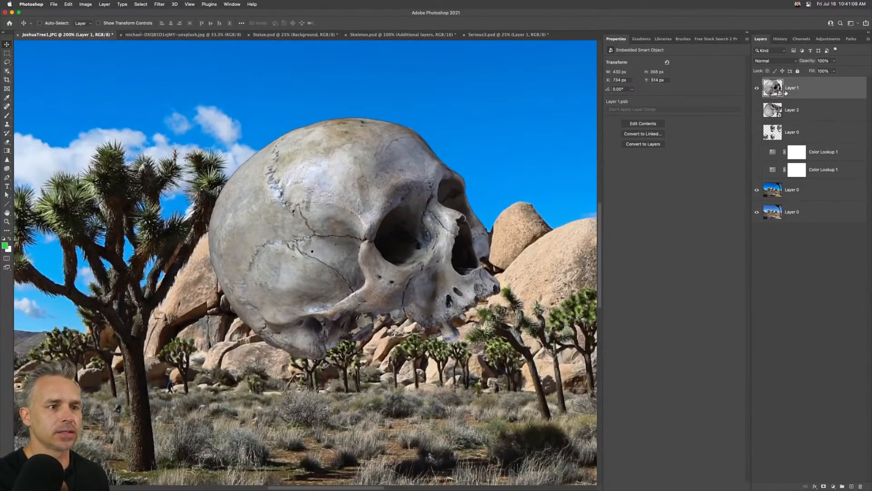
{"action": "left_click", "coordinate": [822, 485]}
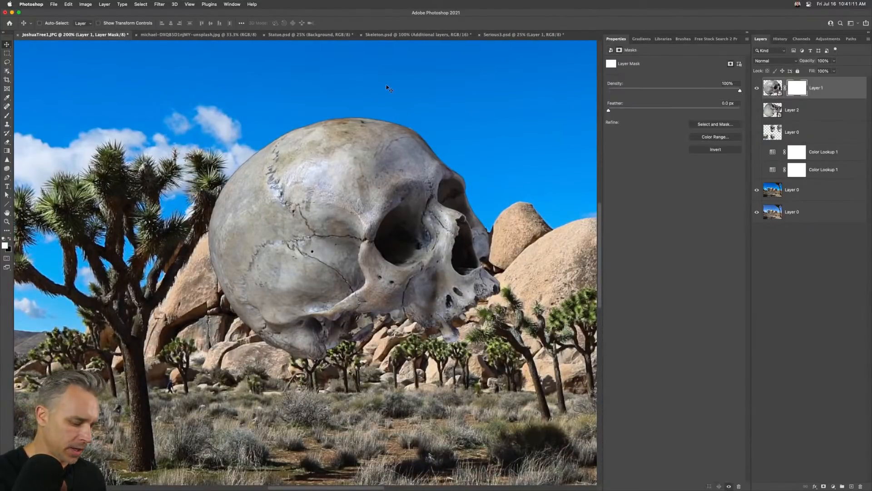
{"action": "key", "text": "b"}
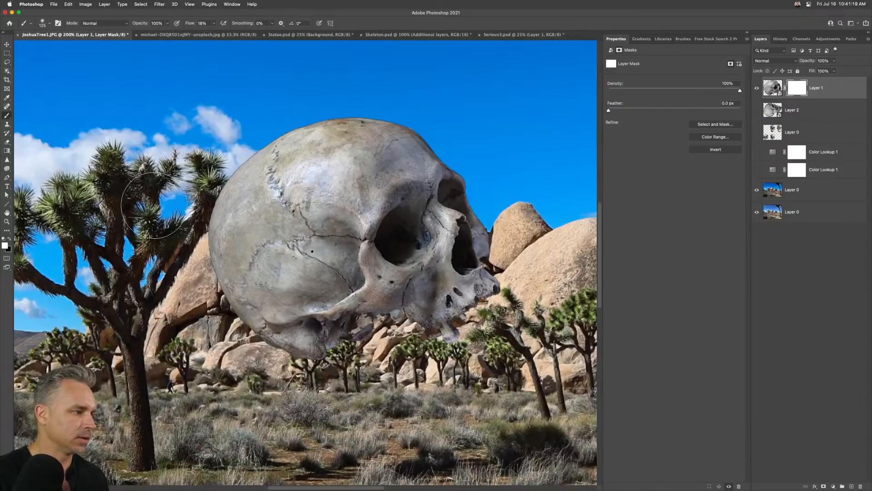
{"action": "key", "text": "super+space"}
{"action": "key", "text": "Escape"}
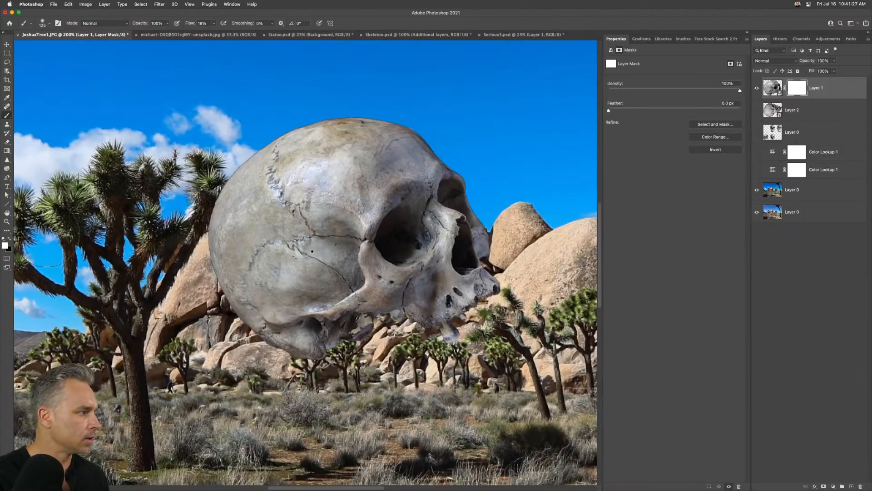
{"action": "left_click", "coordinate": [5, 245]}
{"action": "type", "text": "xxxxx"}
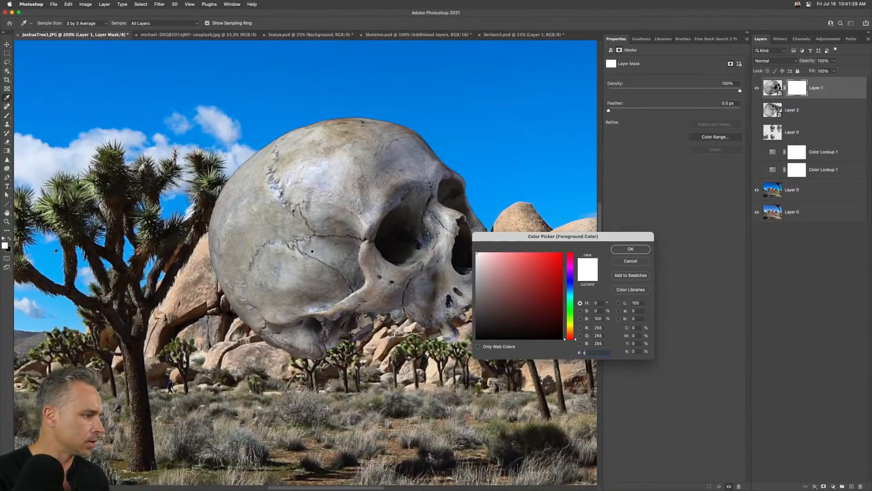
{"action": "left_click", "coordinate": [623, 262]}
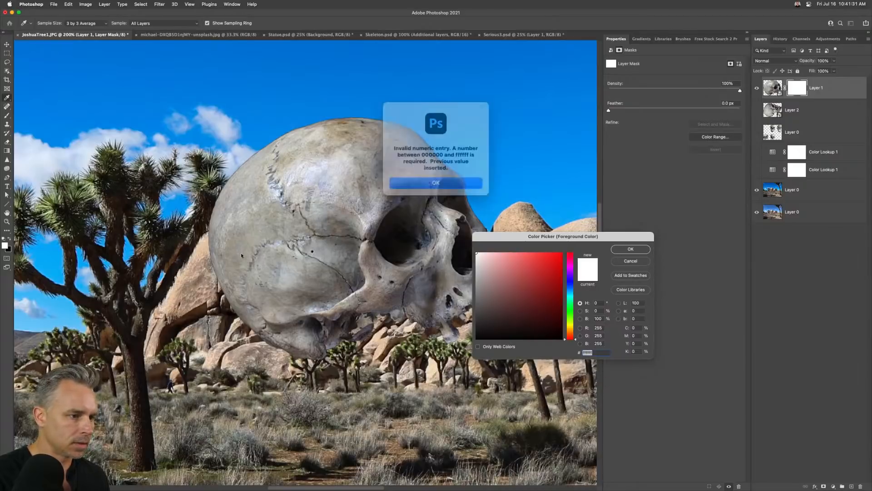
{"action": "left_click", "coordinate": [434, 178]}
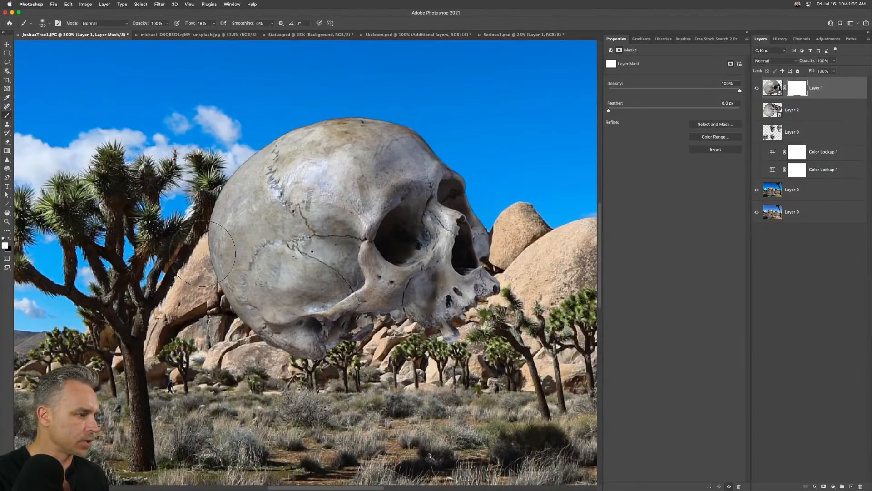
{"action": "key", "text": "v"}
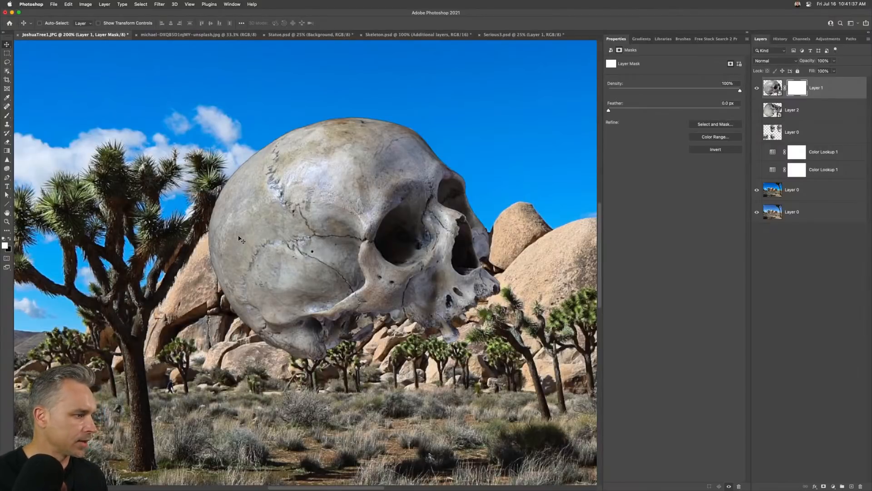
- Paint black on the Layer 1 mask with the Brush at 18% flow to blend the skull's back and lower edge into the rocks
{"action": "key", "text": "b"}
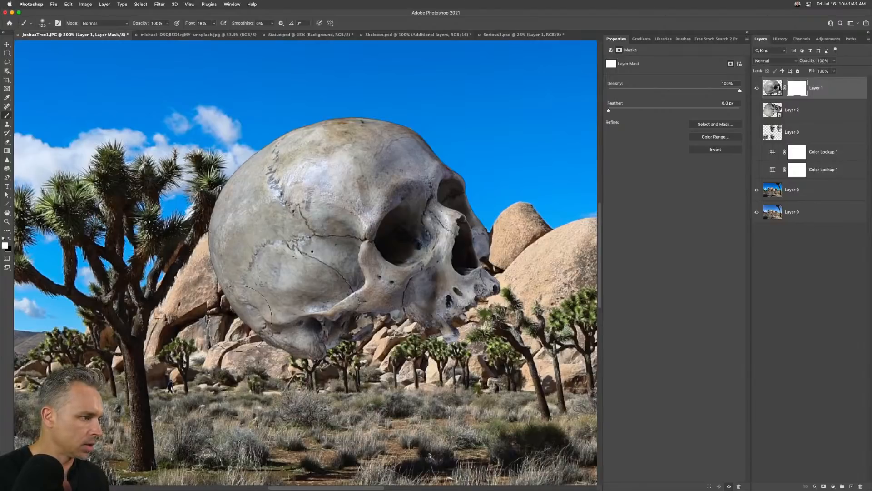
{"action": "left_click", "coordinate": [9, 238]}
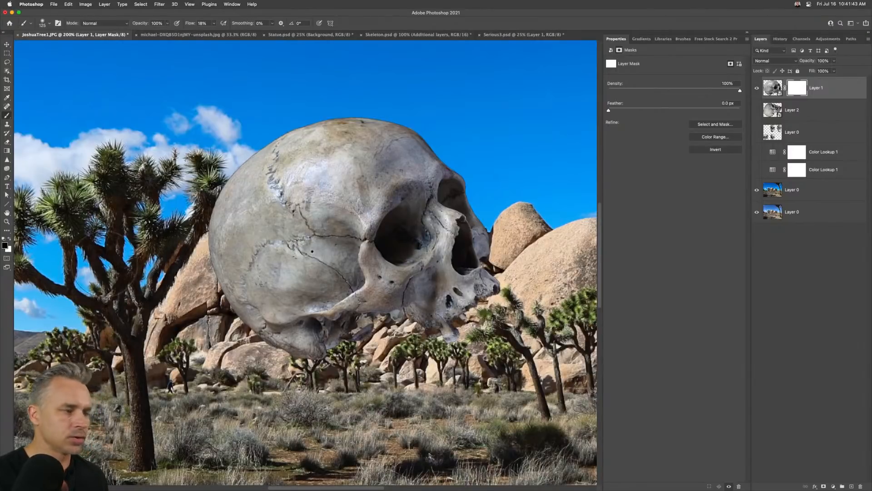
{"action": "mouse_move", "coordinate": [309, 345]}
{"action": "left_mouse_down"}
{"action": "mouse_move", "coordinate": [191, 276]}
{"action": "mouse_move", "coordinate": [193, 210]}
{"action": "mouse_move", "coordinate": [266, 76]}
{"action": "mouse_move", "coordinate": [168, 241]}
{"action": "mouse_move", "coordinate": [278, 98]}
{"action": "mouse_move", "coordinate": [210, 199]}
{"action": "mouse_move", "coordinate": [230, 144]}
{"action": "left_mouse_up"}
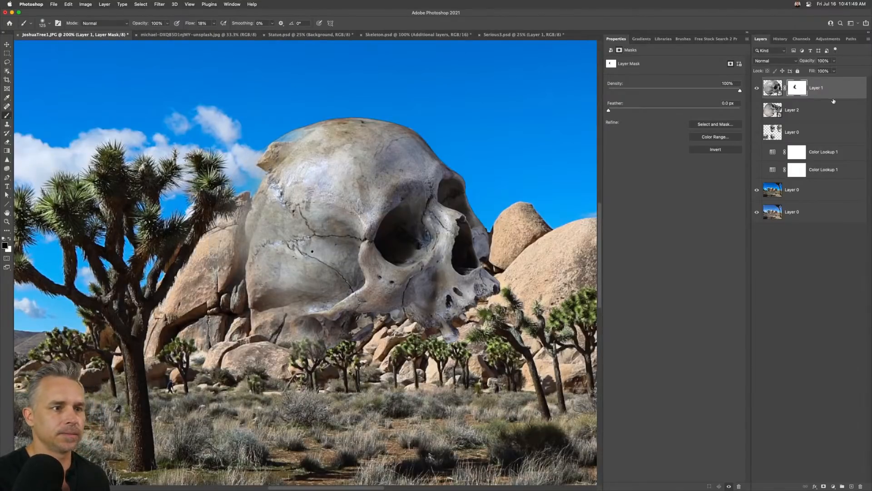
- Toggle Layer 1's visibility repeatedly to compare the rock formation with and without the blended skull
{"action": "left_click", "coordinate": [778, 86]}
{"action": "left_click", "coordinate": [757, 88]}
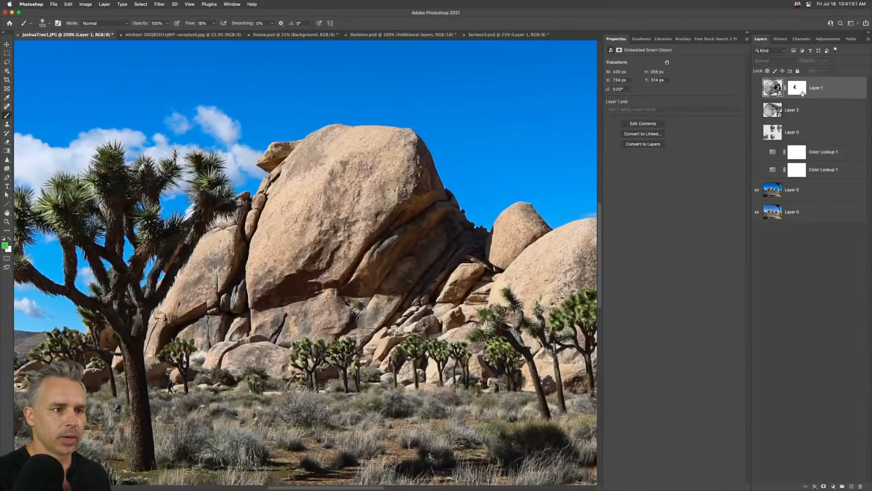
{"action": "left_click", "coordinate": [757, 88]}
{"action": "left_click", "coordinate": [757, 88]}
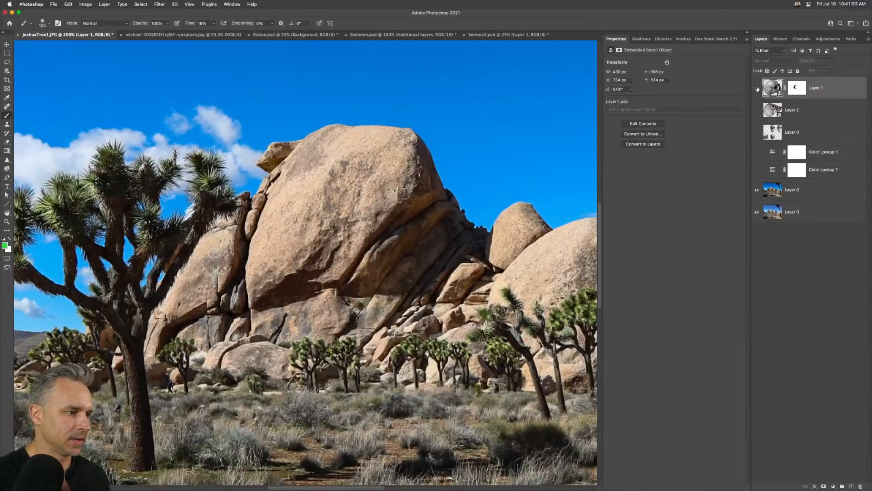
{"action": "left_click", "coordinate": [757, 88]}
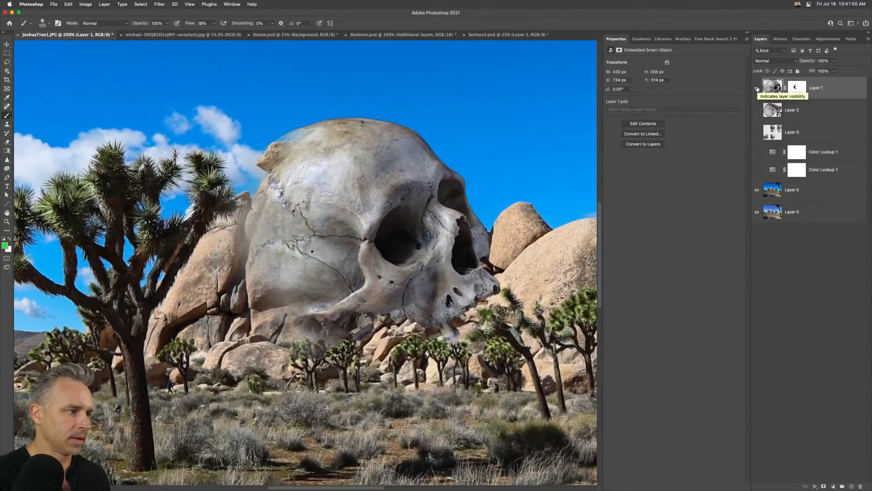
{"action": "left_click", "coordinate": [757, 88]}
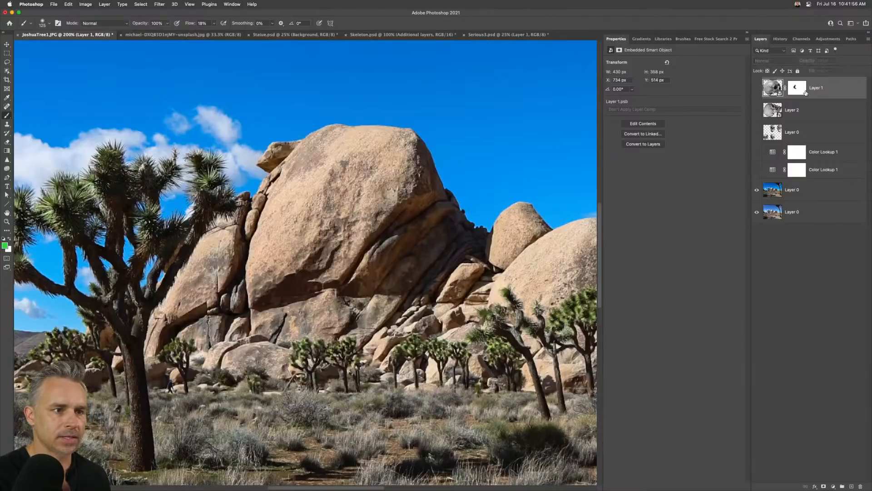
{"action": "left_click", "coordinate": [757, 88]}
- Set the layer thumbnails to the largest size and widen the layer list
{"action": "left_click", "coordinate": [867, 39]}
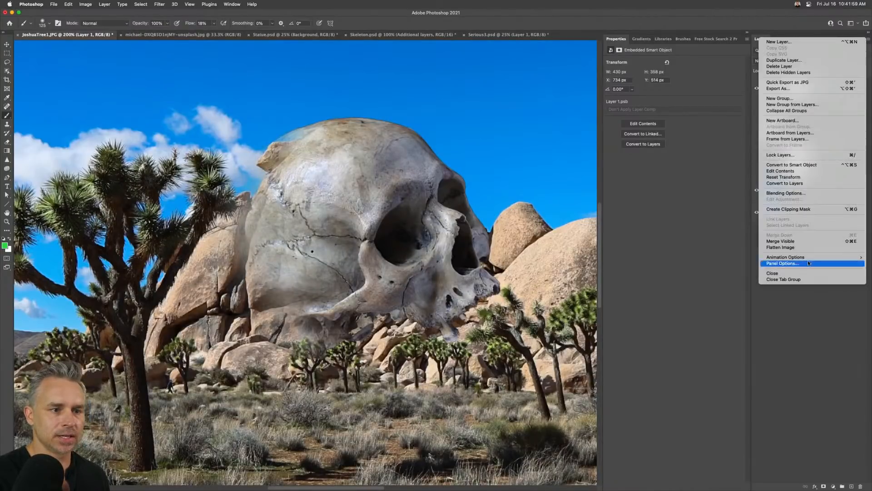
{"action": "left_click", "coordinate": [803, 263]}
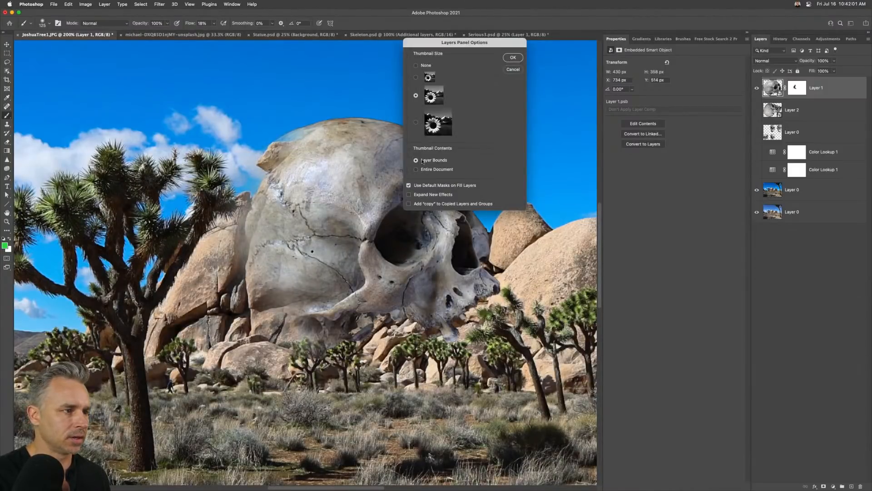
{"action": "left_click", "coordinate": [416, 123]}
{"action": "left_click", "coordinate": [512, 58]}
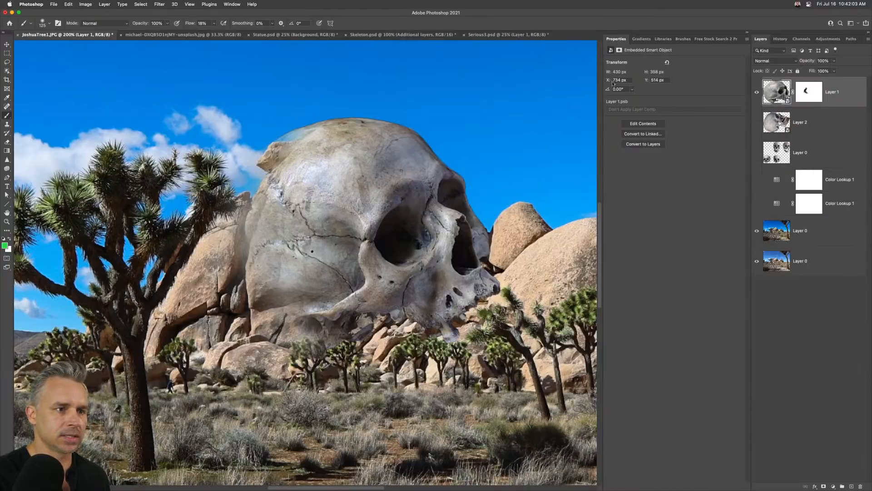
{"action": "left_click_drag", "start_coordinate": [751, 117], "coordinate": [719, 113]}
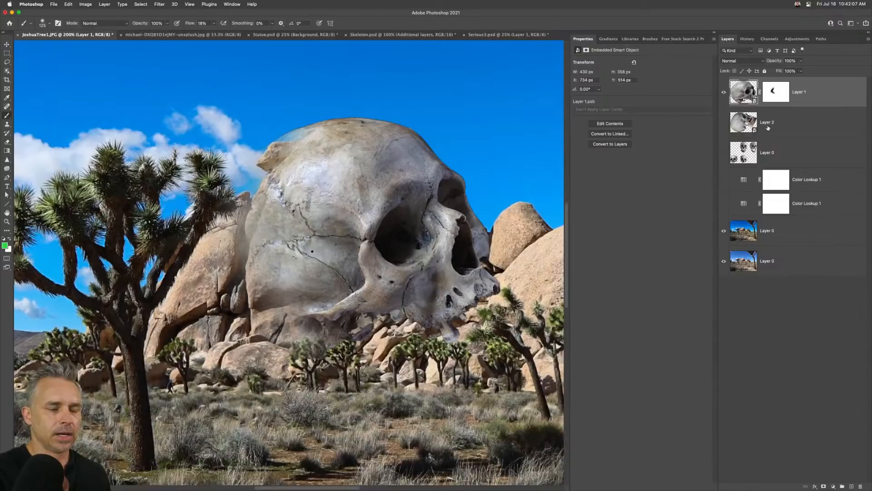
- Group the hidden layers from Layer 2 through both Color Lookup layers, hide the group, and move Layer 1 beneath it
{"action": "left_click", "coordinate": [752, 124]}
{"action": "left_click", "coordinate": [807, 205], "text": "shift"}
{"action": "key", "text": "super+g"}
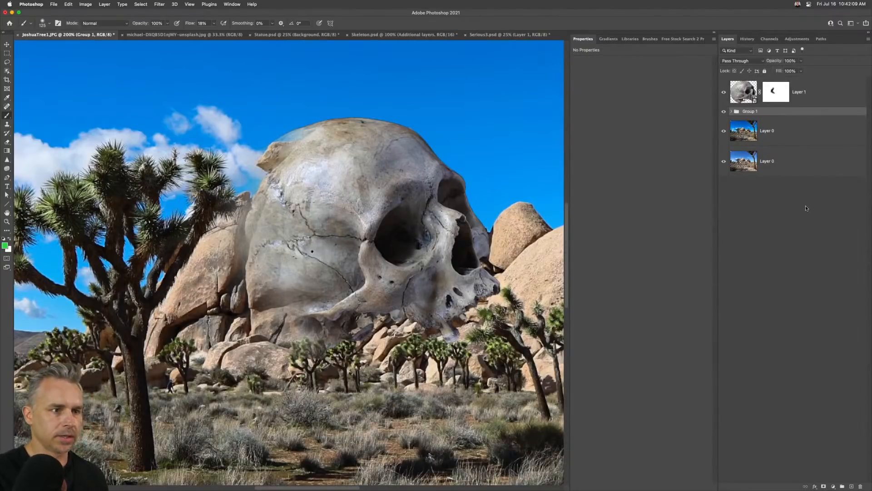
{"action": "left_click_drag", "start_coordinate": [815, 93], "coordinate": [815, 130]}
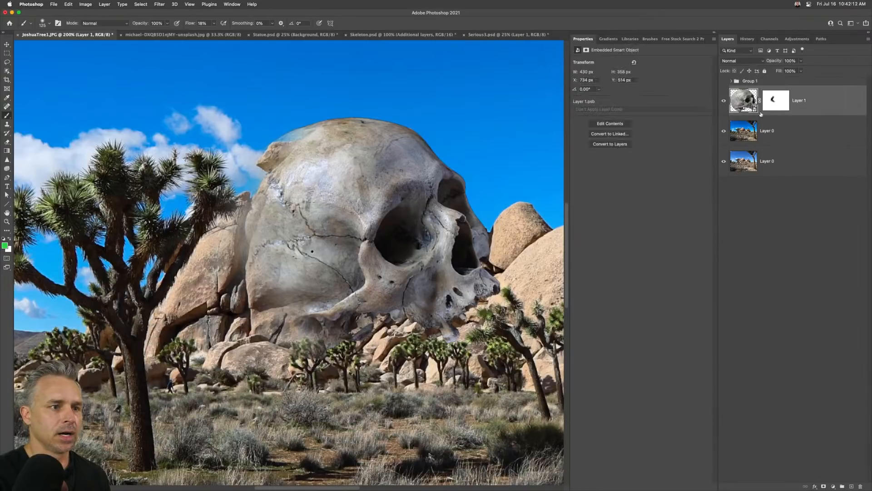
- Rename Layer 1 as "skull" and paint black on its mask to reveal more rock at the back of the cranium
{"action": "double_click", "coordinate": [800, 101]}
{"action": "type", "text": "sk"}
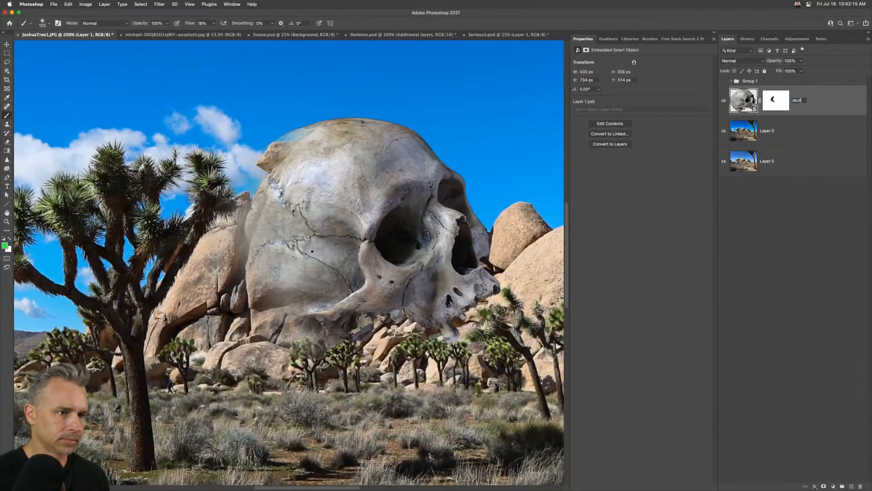
{"action": "type", "text": "ull"}
{"action": "key", "text": "Return"}
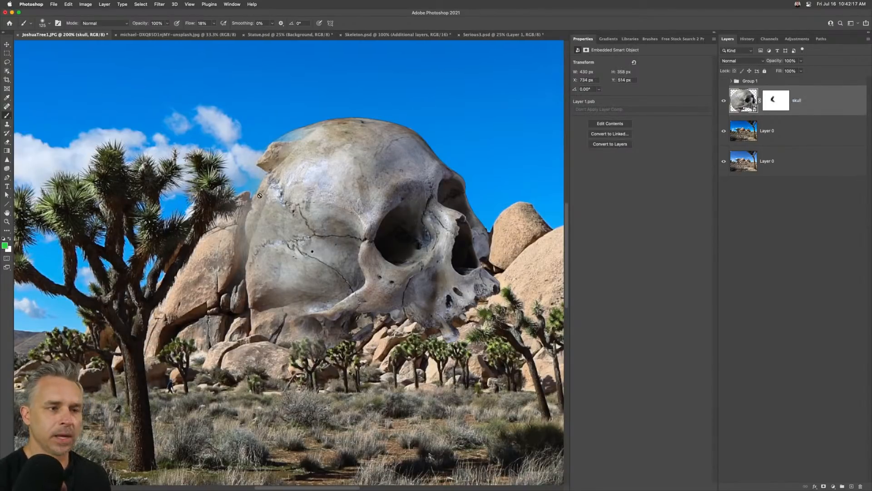
{"action": "left_click", "coordinate": [775, 103]}
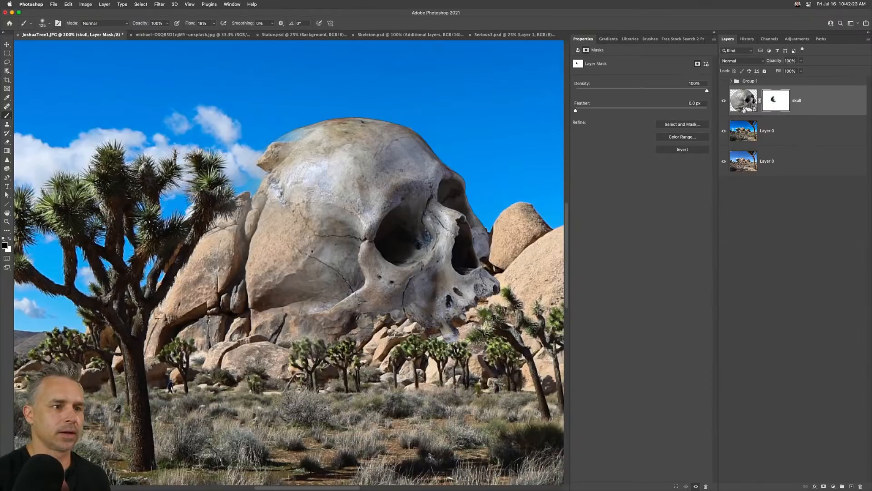
- Hide the skull layer and select the large rock formation on the upper Layer 0 with the Quick Selection tool
{"action": "left_click", "coordinate": [763, 144]}
{"action": "left_click", "coordinate": [723, 101]}
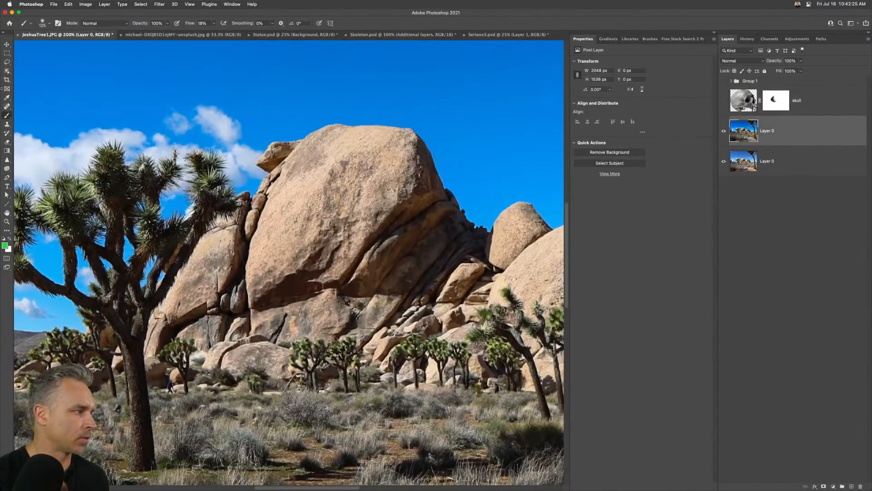
{"action": "left_click", "coordinate": [7, 71]}
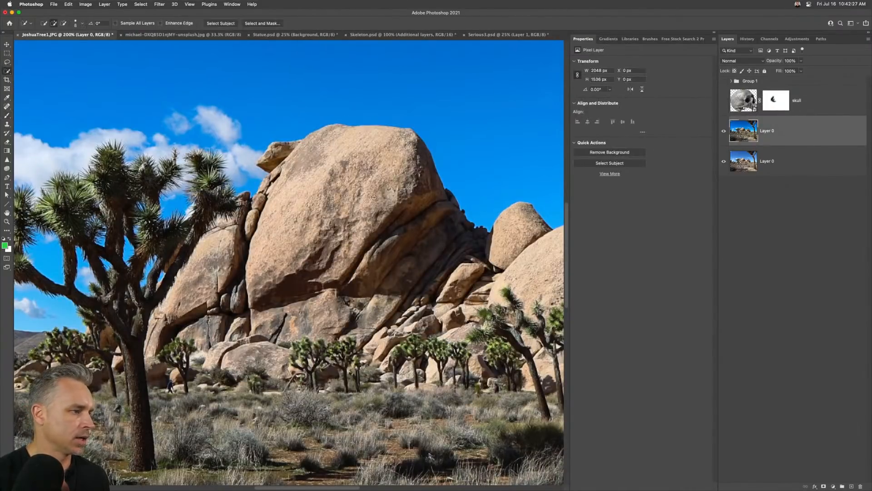
{"action": "mouse_move", "coordinate": [309, 185]}
{"action": "left_mouse_down"}
{"action": "mouse_move", "coordinate": [289, 196]}
{"action": "mouse_move", "coordinate": [262, 155]}
{"action": "mouse_move", "coordinate": [252, 222]}
{"action": "left_mouse_up"}
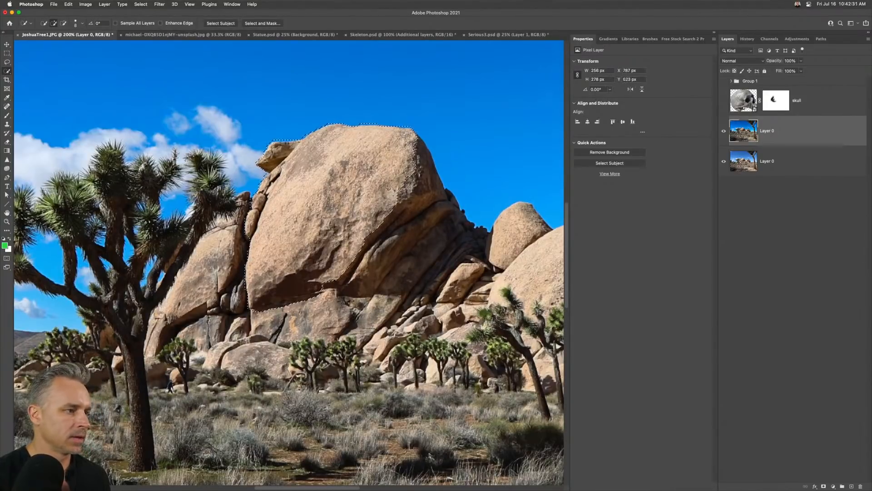
{"action": "mouse_move", "coordinate": [396, 193]}
{"action": "left_mouse_down"}
{"action": "mouse_move", "coordinate": [392, 307]}
{"action": "mouse_move", "coordinate": [275, 295]}
{"action": "left_mouse_up"}
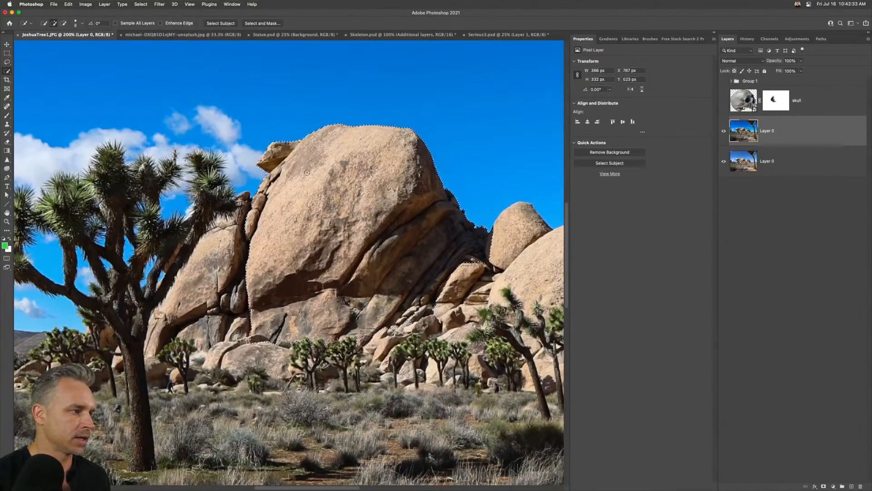
- Show and select the skull layer and hide both Layer 0 photos, keeping the rock selection active
{"action": "left_click", "coordinate": [724, 101]}
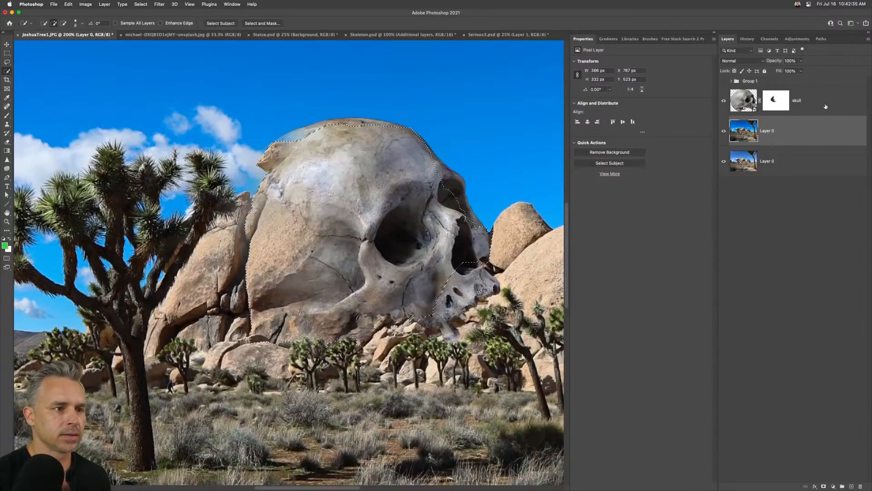
{"action": "left_click", "coordinate": [826, 107]}
{"action": "left_click_drag", "start_coordinate": [724, 131], "coordinate": [727, 185]}
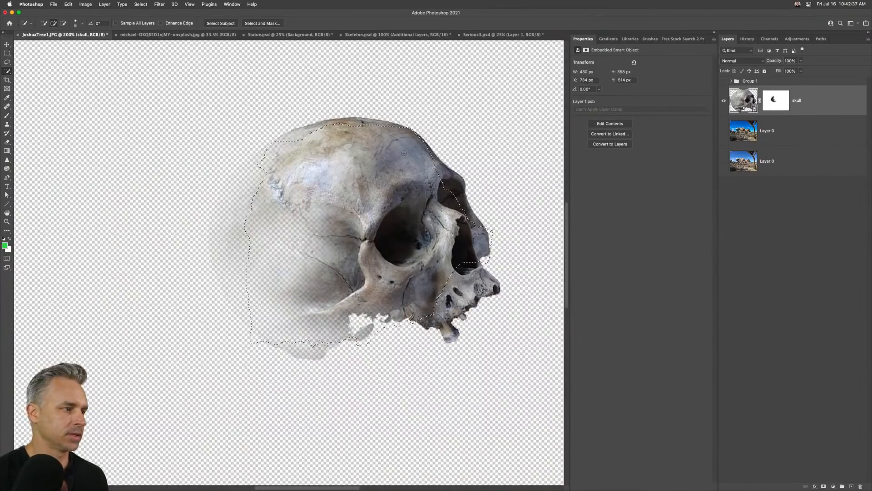
{"action": "key", "text": "super+equal"}
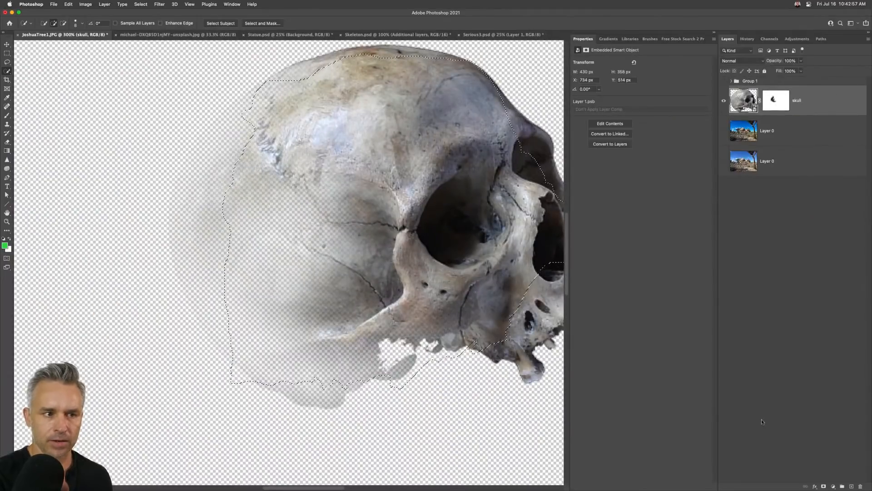
- Place the skull layer in a new group named "skull" and collapse the group
{"action": "left_click", "coordinate": [842, 487]}
{"action": "left_click_drag", "start_coordinate": [741, 110], "coordinate": [749, 93]}
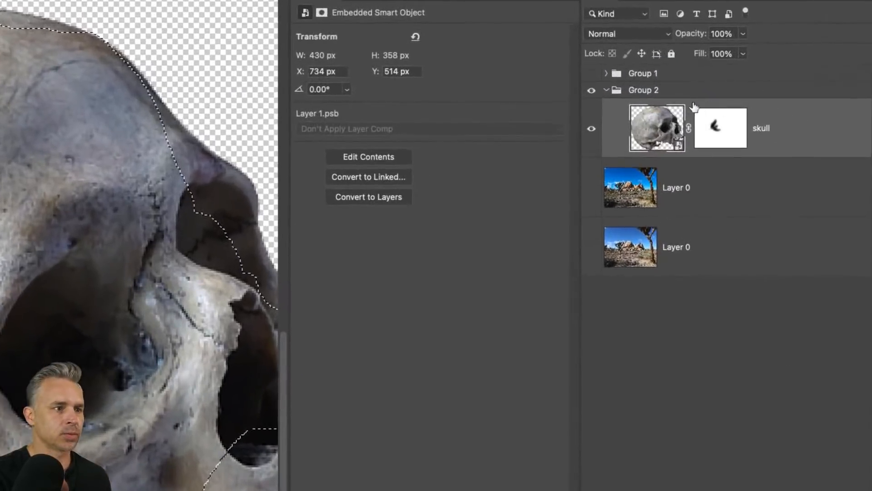
{"action": "double_click", "coordinate": [748, 89]}
{"action": "type", "text": "skull"}
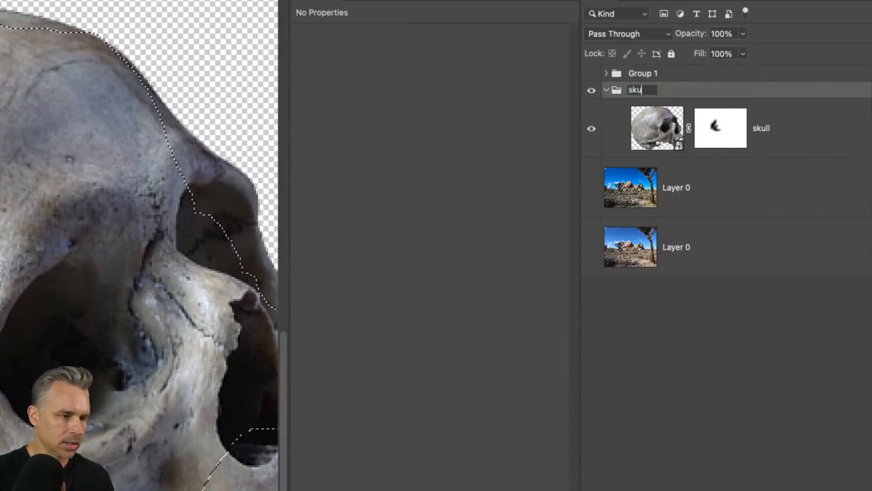
{"action": "key", "text": "Return"}
{"action": "left_click", "coordinate": [607, 90]}
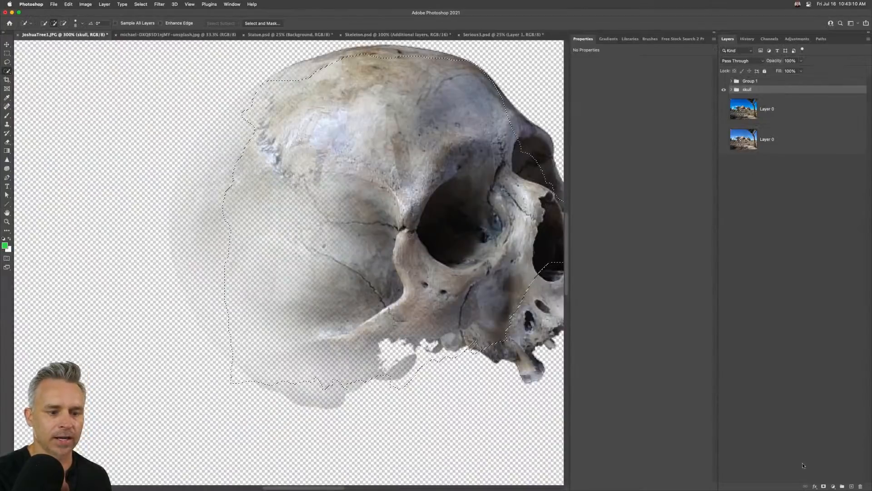
- Add a layer mask to the skull group from the rock selection and show the upper Layer 0 photo again
{"action": "left_click", "coordinate": [824, 486]}
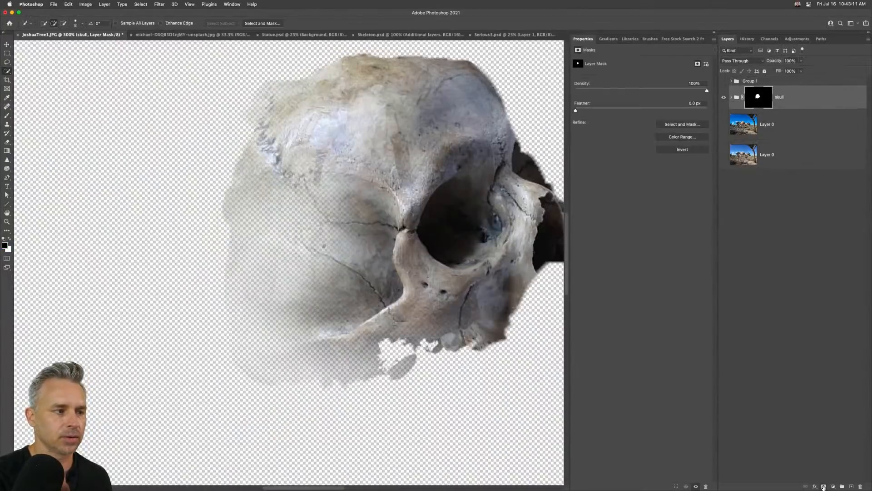
{"action": "left_click_drag", "start_coordinate": [428, 127], "coordinate": [365, 141]}
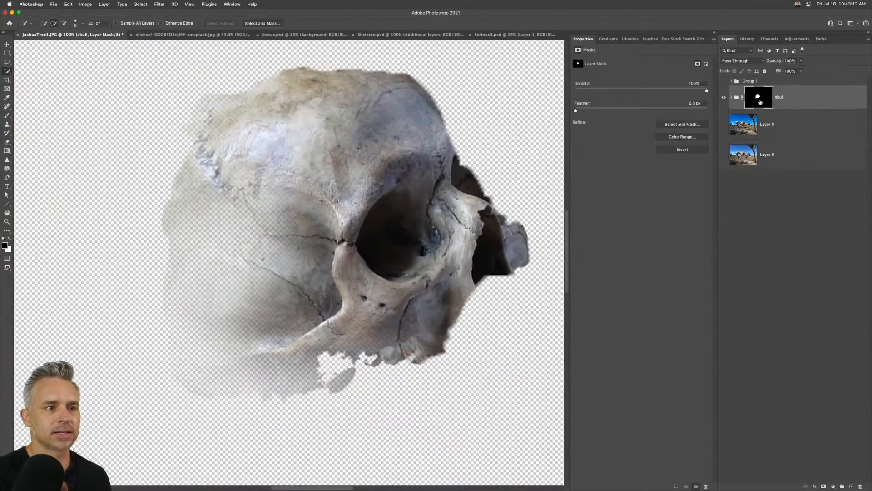
{"action": "left_click", "coordinate": [732, 97]}
{"action": "left_click", "coordinate": [790, 125]}
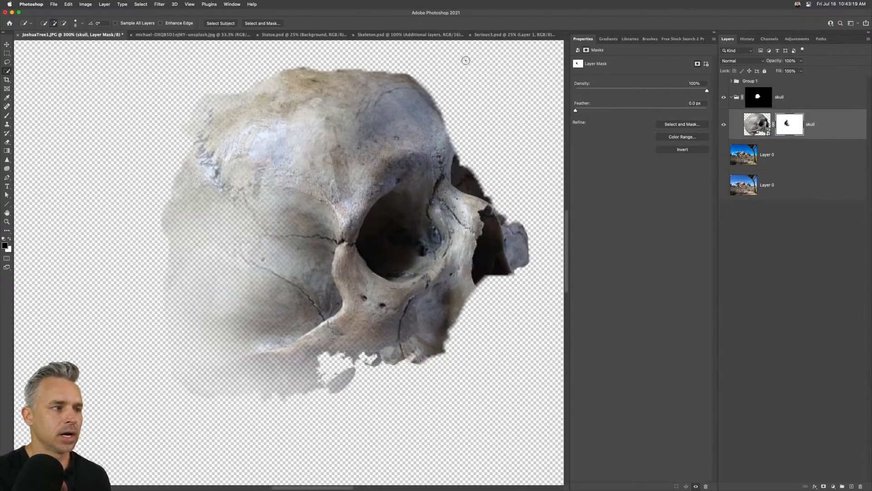
{"action": "left_click", "coordinate": [763, 97]}
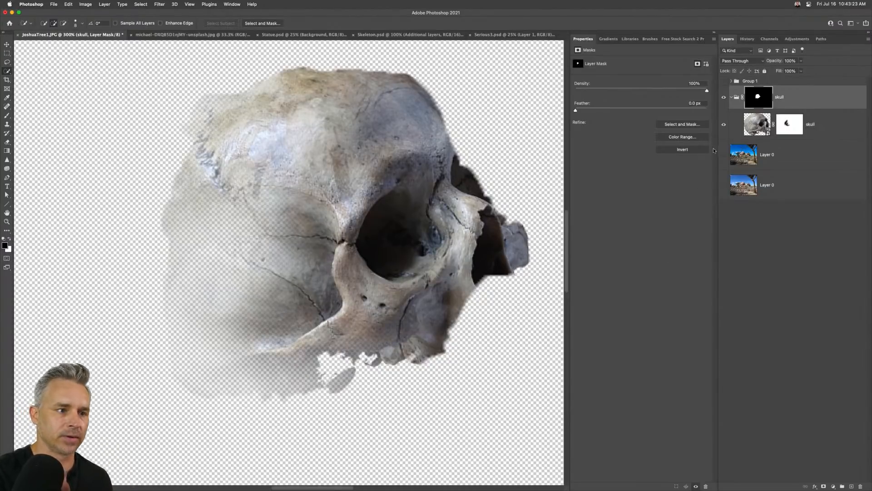
{"action": "left_click", "coordinate": [726, 160]}
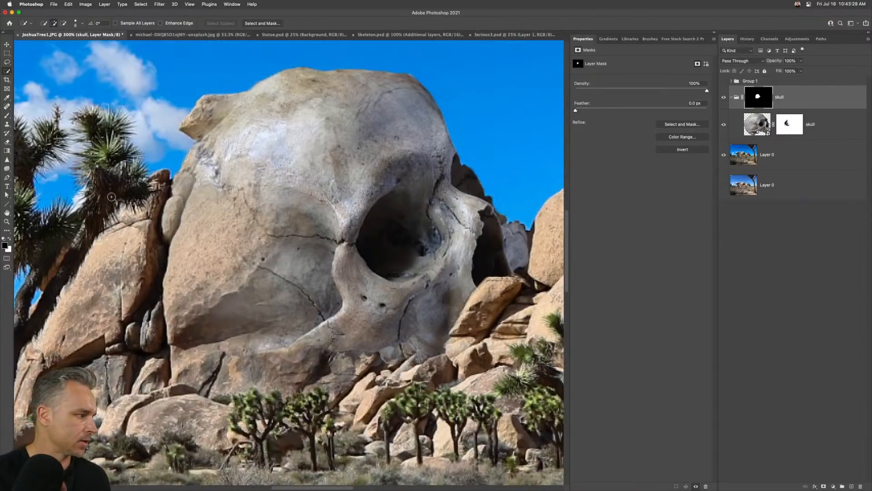
- Paint white on the skull group's mask with the Brush at 100% flow to restore the far eye socket and brow edge
{"action": "key", "text": "b"}
{"action": "key", "text": "x"}
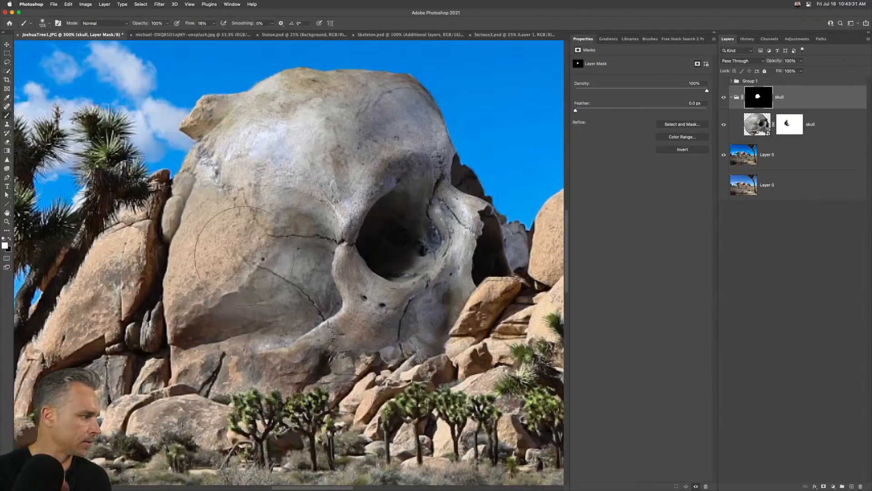
{"action": "mouse_move", "coordinate": [442, 120]}
{"action": "left_mouse_down"}
{"action": "mouse_move", "coordinate": [461, 166]}
{"action": "mouse_move", "coordinate": [435, 155]}
{"action": "left_mouse_up"}
{"action": "left_click_drag", "start_coordinate": [188, 25], "coordinate": [236, 26]}
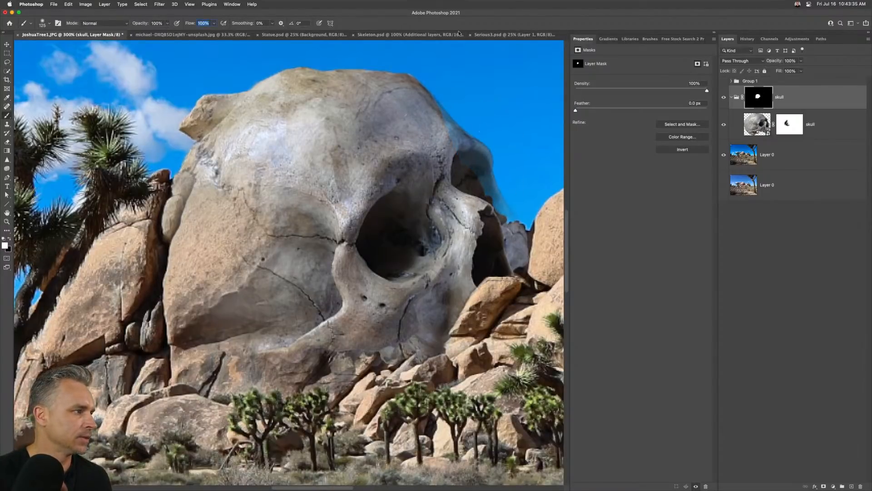
{"action": "mouse_move", "coordinate": [466, 181]}
{"action": "left_mouse_down"}
{"action": "mouse_move", "coordinate": [477, 206]}
{"action": "mouse_move", "coordinate": [480, 181]}
{"action": "left_mouse_up"}
{"action": "key", "text": "bracketleft"}
{"action": "key", "text": "bracketleft"}
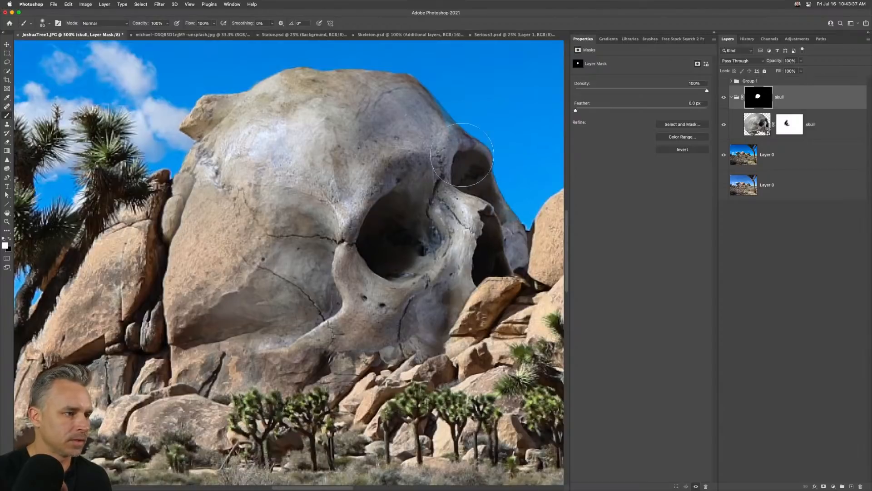
{"action": "key", "text": "bracketleft"}
- Toggle the skull group's visibility to compare the rock formation with and without the masked skull
{"action": "key", "text": "super+minus"}
{"action": "key", "text": "super+minus"}
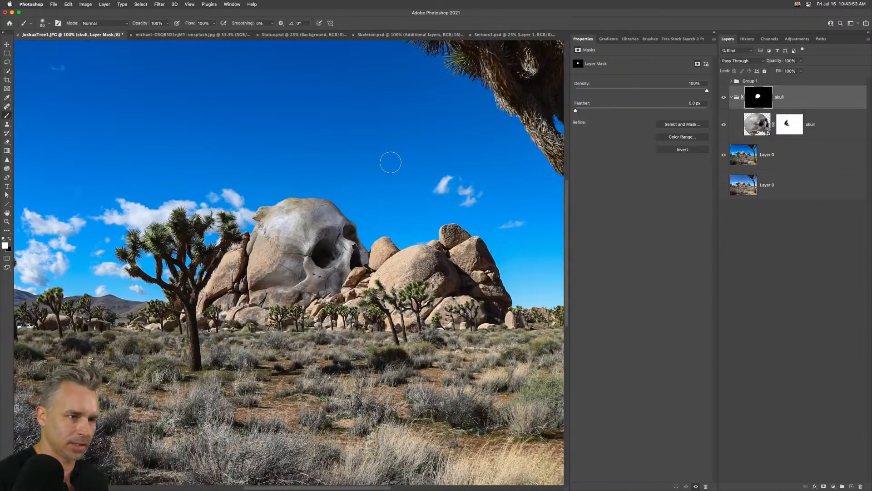
{"action": "key", "text": "super+equal"}
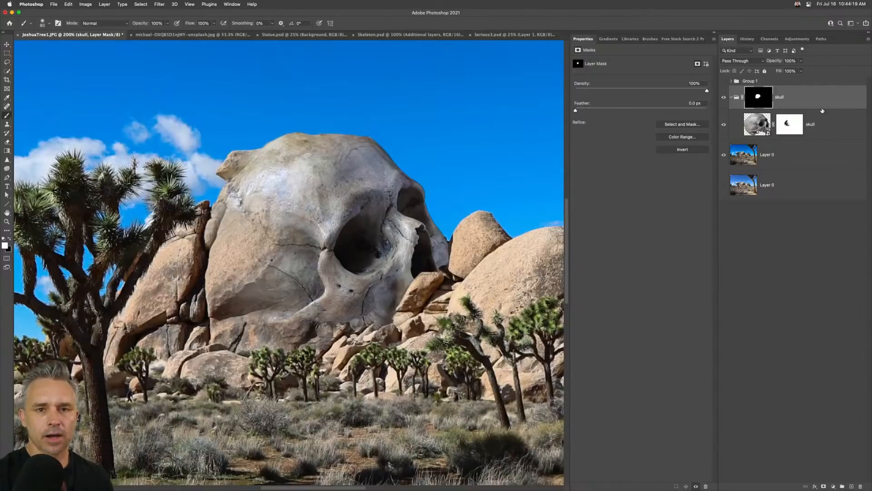
{"action": "left_click", "coordinate": [721, 98]}
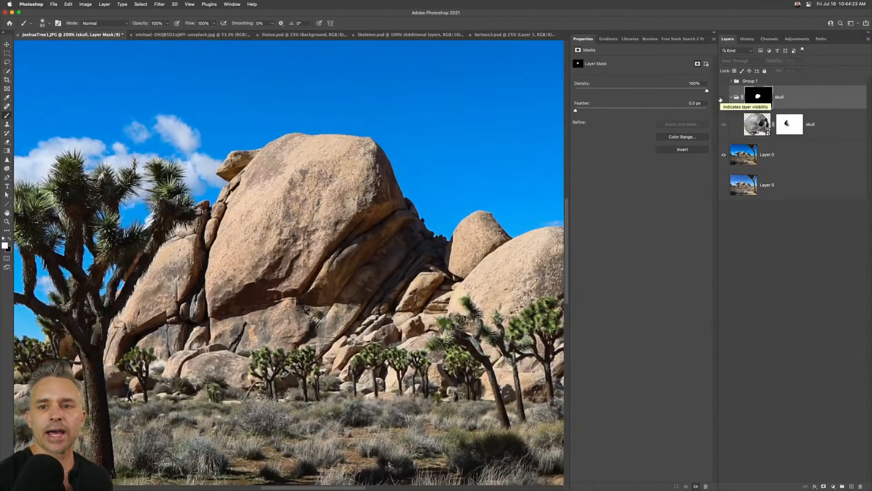
{"action": "left_click", "coordinate": [720, 98]}
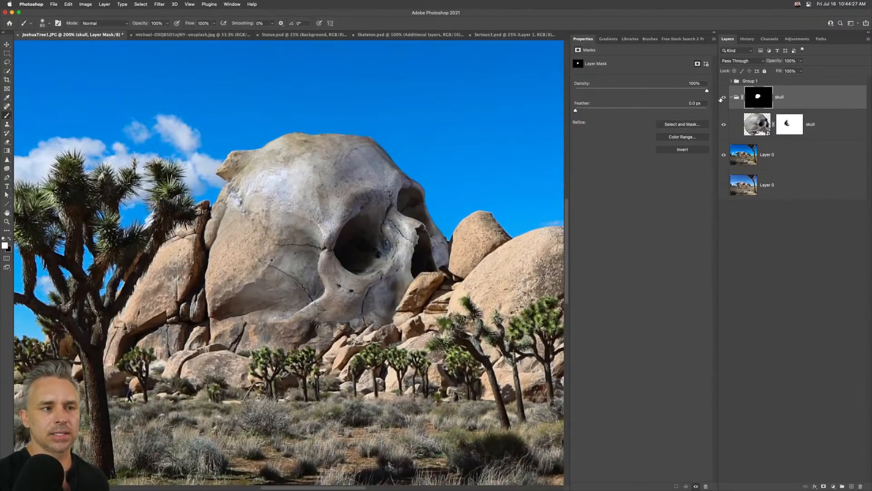
{"action": "left_click", "coordinate": [774, 155]}
{"action": "left_click", "coordinate": [724, 97]}
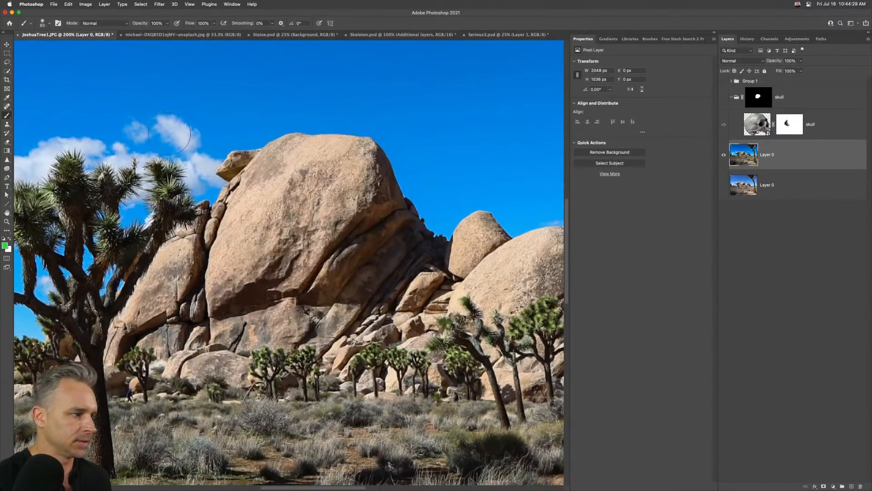
{"action": "left_click", "coordinate": [7, 72]}
{"action": "mouse_move", "coordinate": [246, 221]}
{"action": "left_mouse_down"}
{"action": "mouse_move", "coordinate": [289, 179]}
{"action": "mouse_move", "coordinate": [319, 190]}
{"action": "mouse_move", "coordinate": [325, 212]}
{"action": "mouse_move", "coordinate": [265, 219]}
{"action": "left_mouse_up"}
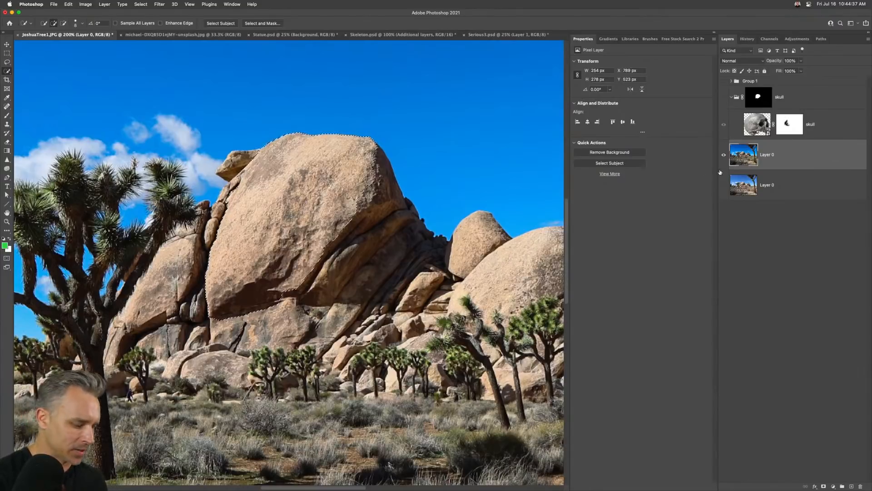
{"action": "key", "text": "super+d"}
{"action": "left_click", "coordinate": [724, 98]}
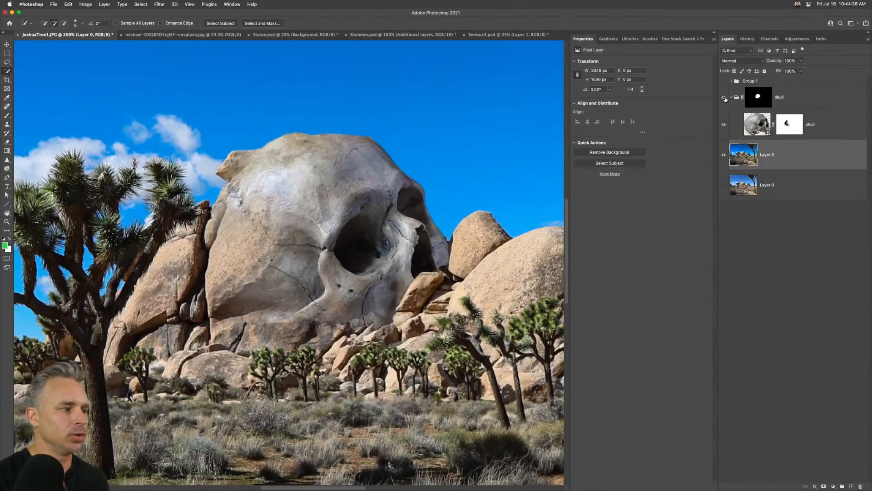
- Add a Color Balance adjustment above the skull layer with midtones at red +29 and yellow -8, and compare the skull's visibility
{"action": "left_click", "coordinate": [793, 129]}
{"action": "left_click", "coordinate": [756, 132]}
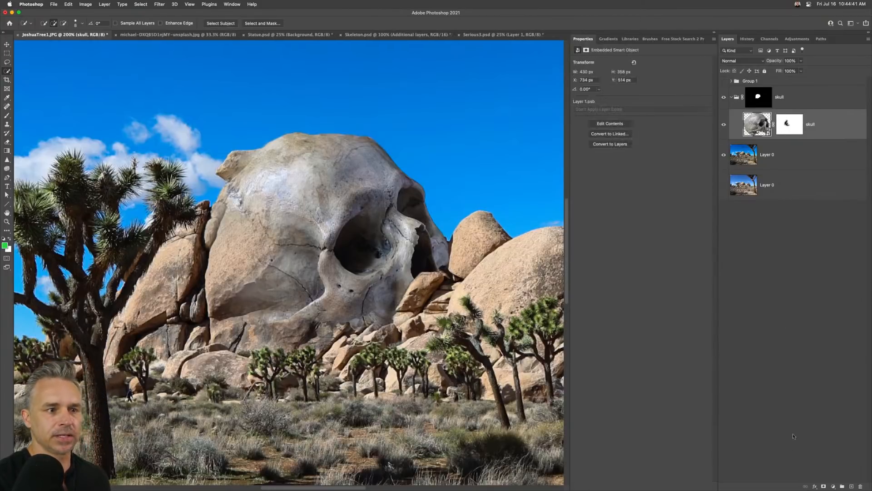
{"action": "left_click", "coordinate": [832, 486]}
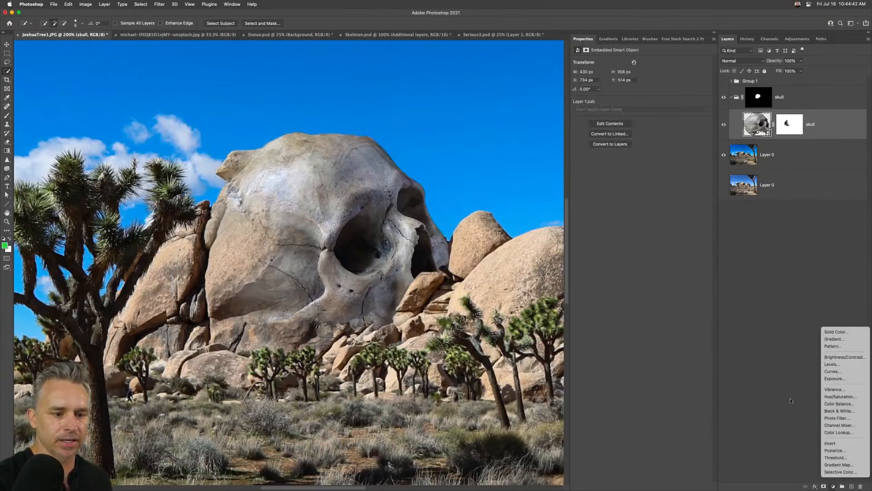
{"action": "left_click", "coordinate": [861, 404]}
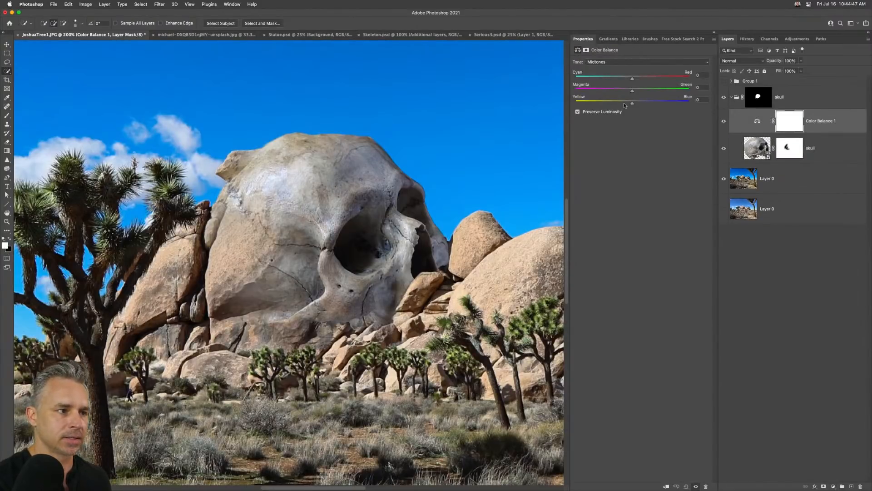
{"action": "left_click_drag", "start_coordinate": [635, 105], "coordinate": [655, 78]}
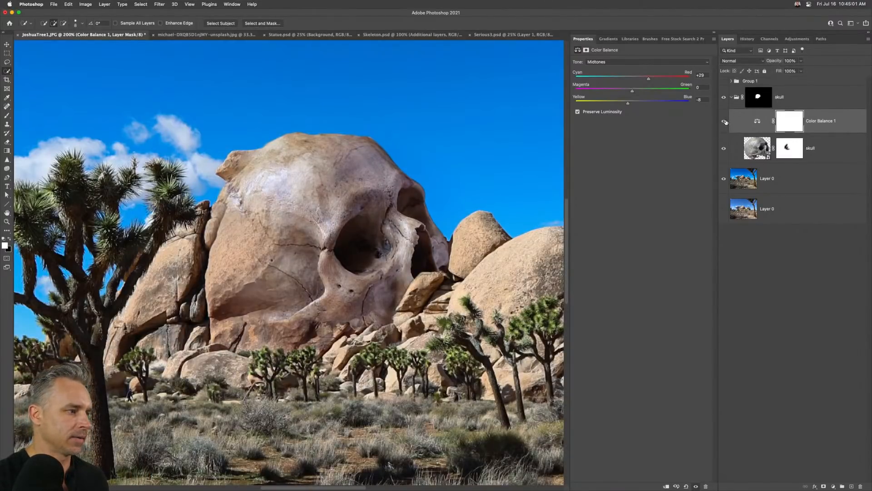
{"action": "left_click", "coordinate": [724, 148]}
{"action": "left_click", "coordinate": [724, 149]}
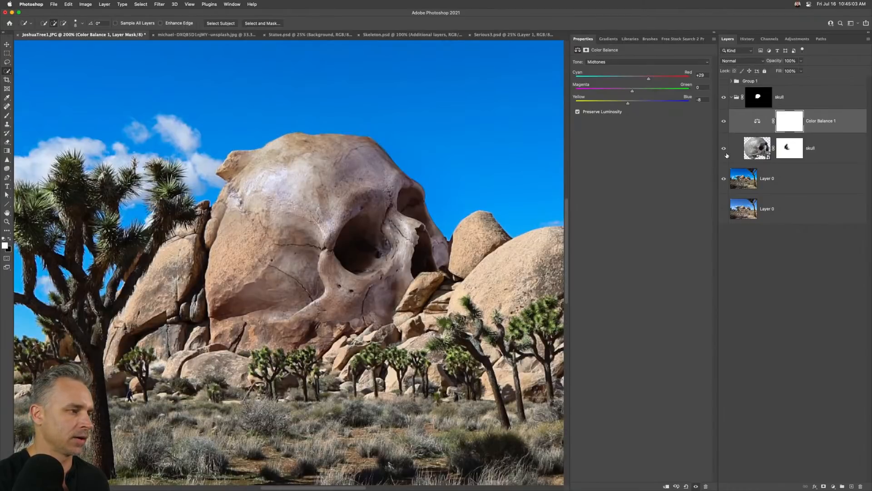
- Raise the Color Balance midtones to red +34 and set its highlights to red +13 and blue +2
{"action": "left_click_drag", "start_coordinate": [650, 77], "coordinate": [635, 104]}
{"action": "left_click", "coordinate": [643, 62]}
{"action": "left_click", "coordinate": [642, 69]}
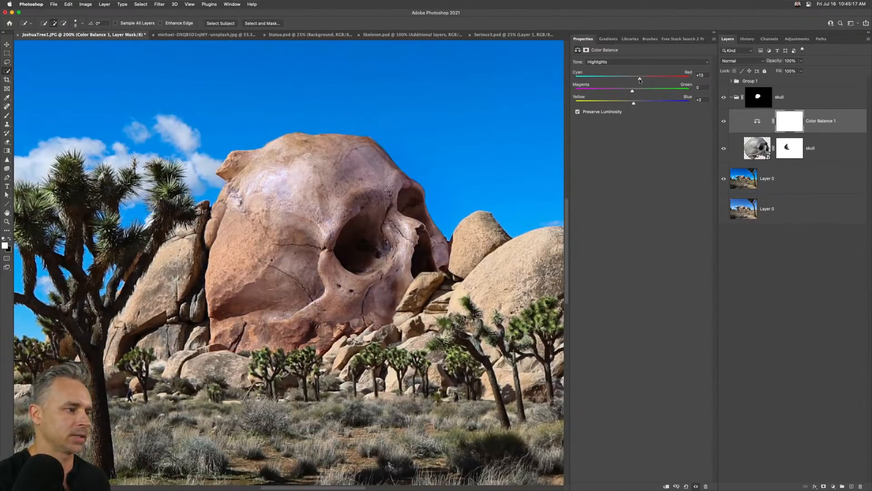
- Hide the Color Balance layer and add a Curves adjustment directly above the skull layer
{"action": "left_click", "coordinate": [813, 123]}
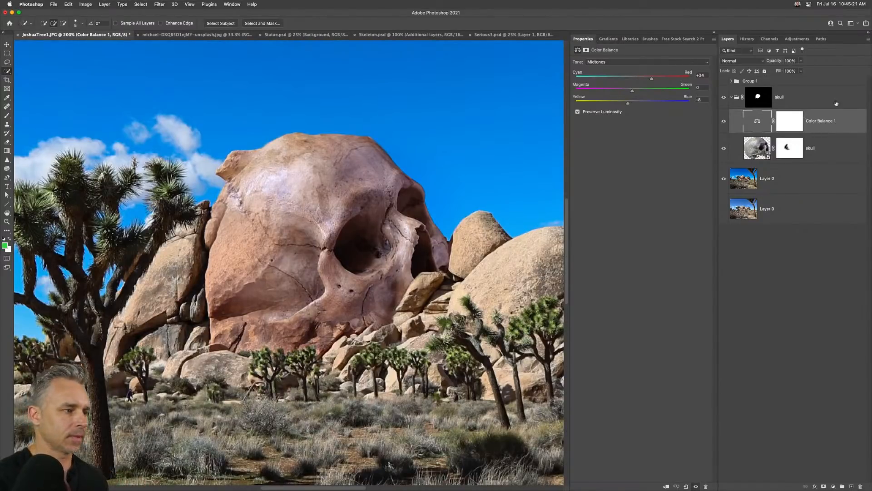
{"action": "left_click", "coordinate": [723, 122]}
{"action": "left_click", "coordinate": [753, 153]}
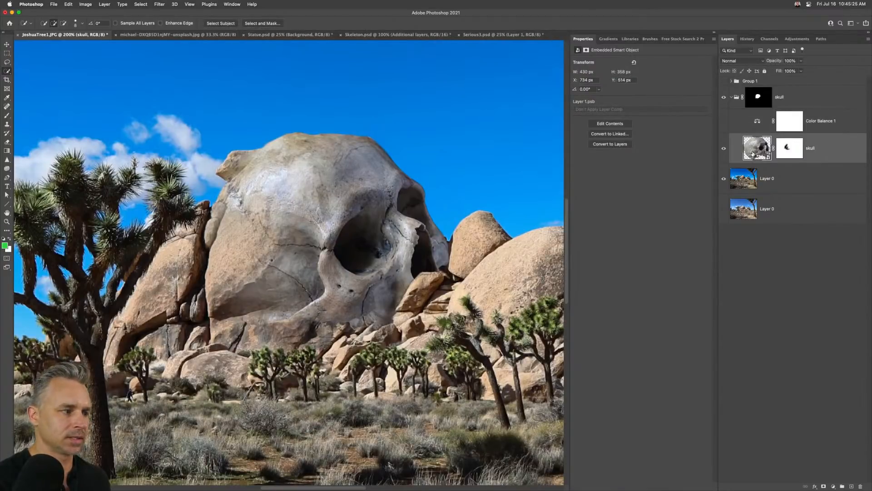
{"action": "left_click", "coordinate": [832, 486]}
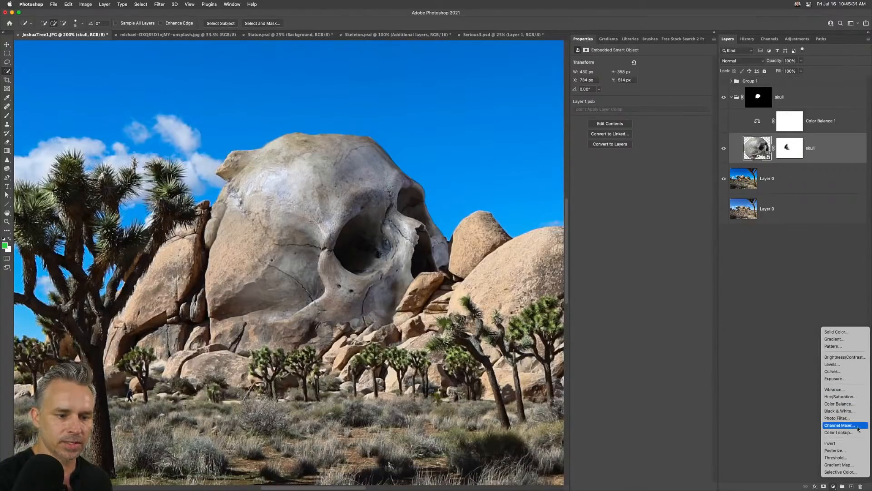
{"action": "left_click", "coordinate": [857, 373]}
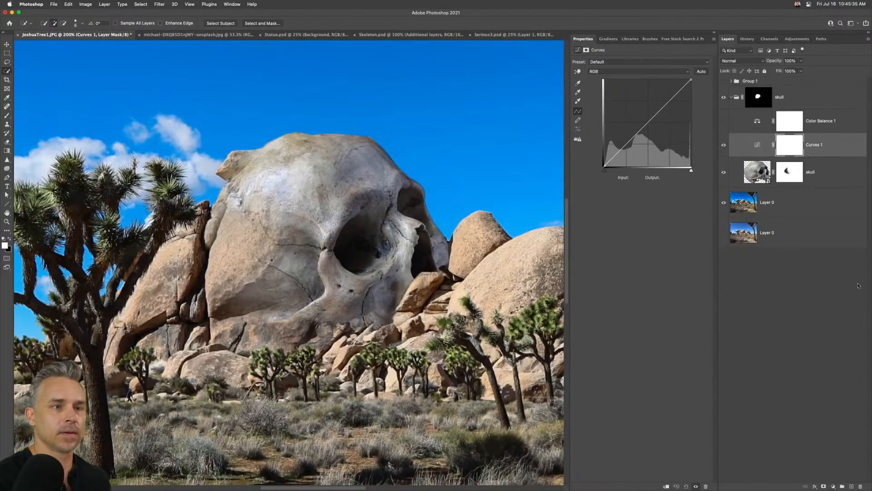
{"action": "left_click", "coordinate": [758, 147]}
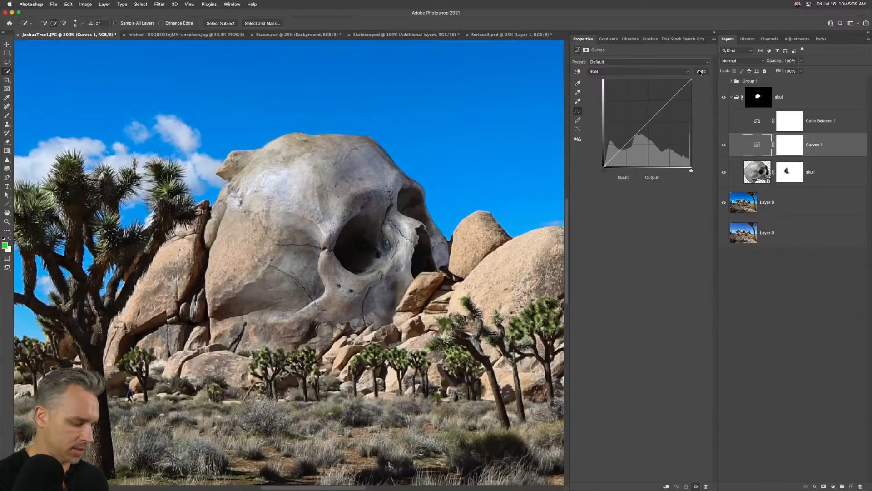
- Open the Curves layer's Auto Color Correction Options and choose the Enhance Monochromatic Contrast algorithm
{"action": "left_click", "coordinate": [701, 71], "text": "alt"}
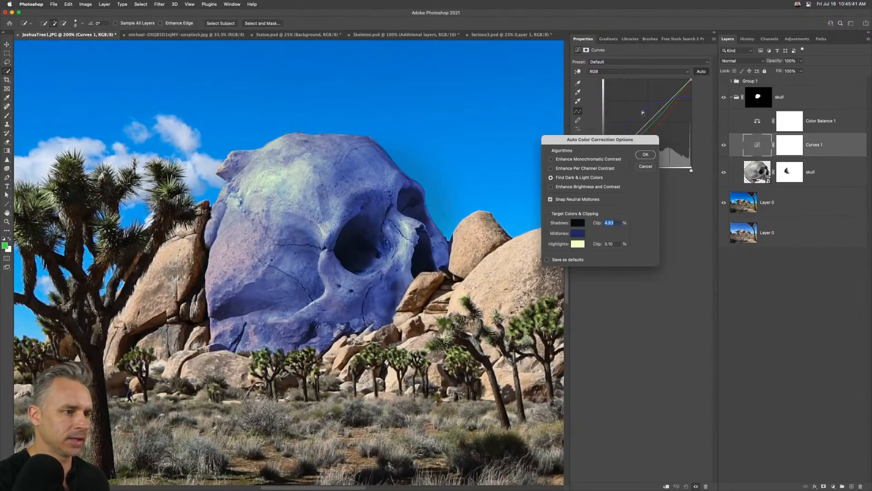
{"action": "left_click", "coordinate": [551, 159]}
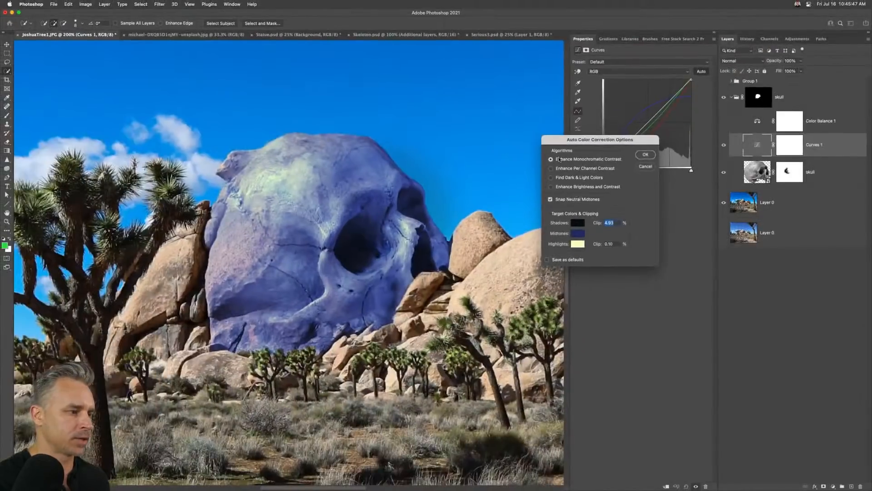
{"action": "left_click_drag", "start_coordinate": [527, 76], "coordinate": [276, 183]}
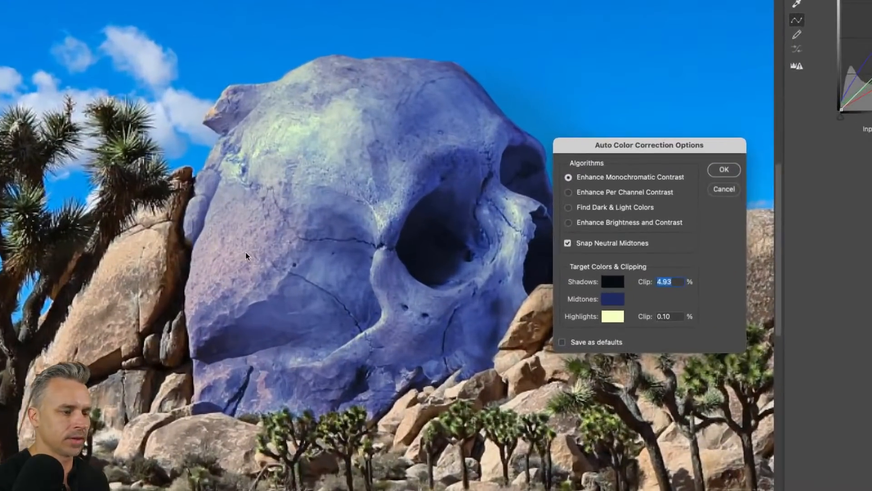
{"action": "left_click_drag", "start_coordinate": [441, 187], "coordinate": [443, 176]}
{"action": "left_click_drag", "start_coordinate": [576, 125], "coordinate": [576, 122]}
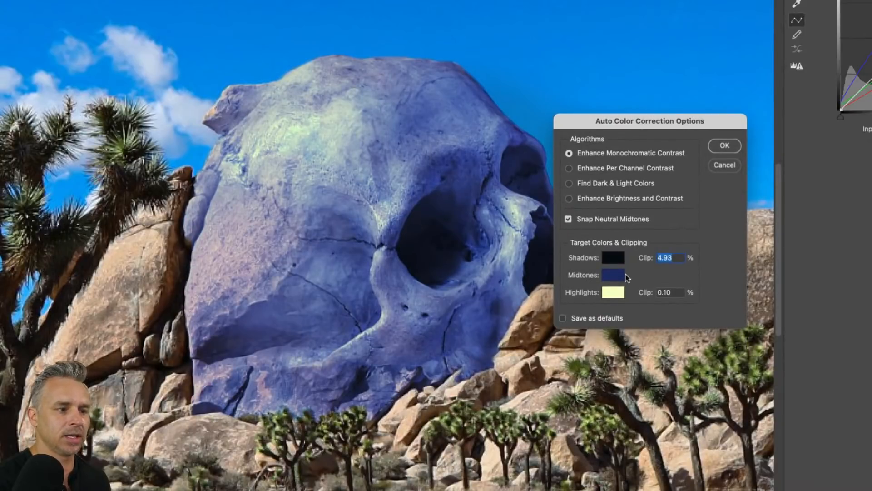
- Sample dark brown #2f1508 from a rock shadow as the target shadow color and use the Find Dark & Light Colors algorithm
{"action": "left_click", "coordinate": [614, 258]}
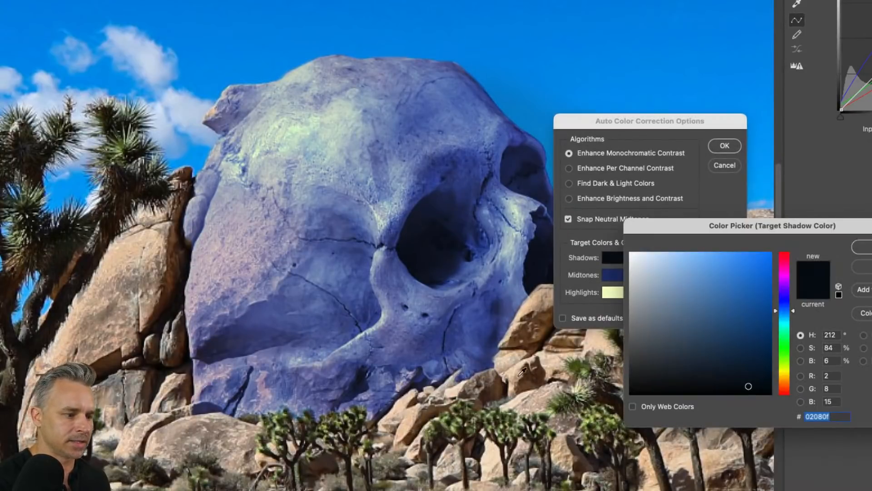
{"action": "left_click", "coordinate": [551, 334]}
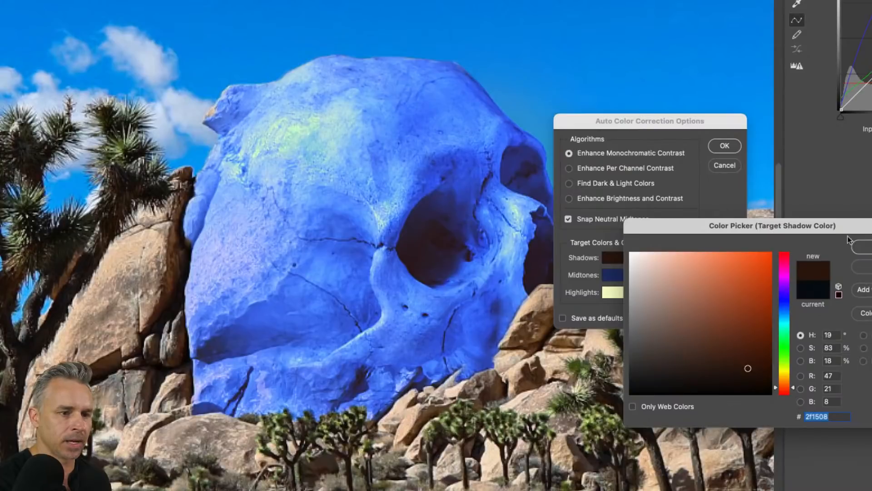
{"action": "left_click", "coordinate": [862, 246]}
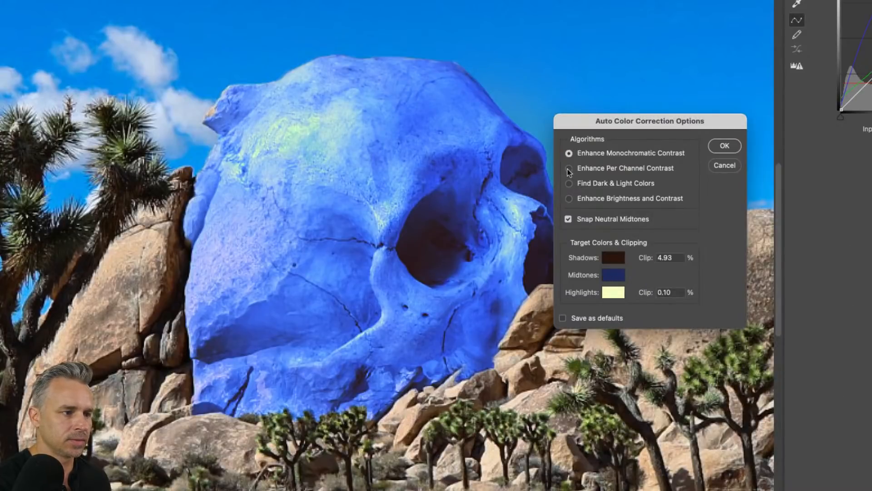
{"action": "left_click", "coordinate": [570, 184]}
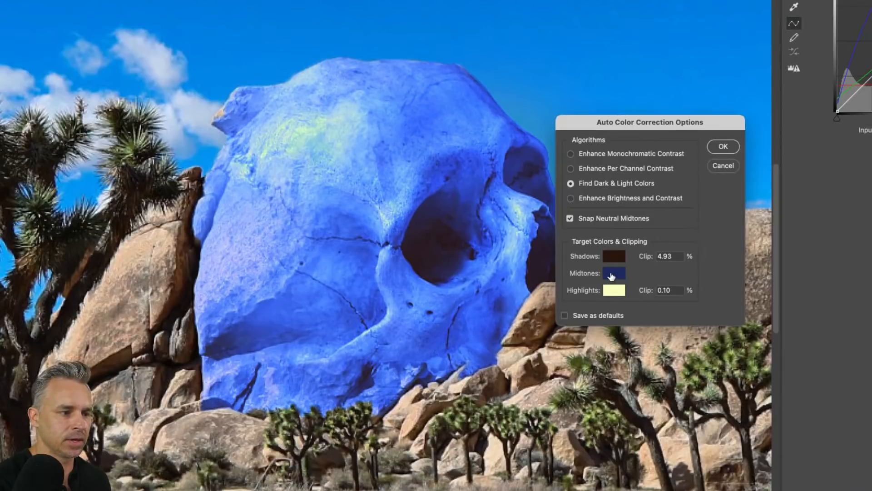
- Set the target midtone color to tan #c3af98 by sampling the sunlit boulder beside the skull
{"action": "left_click", "coordinate": [612, 275]}
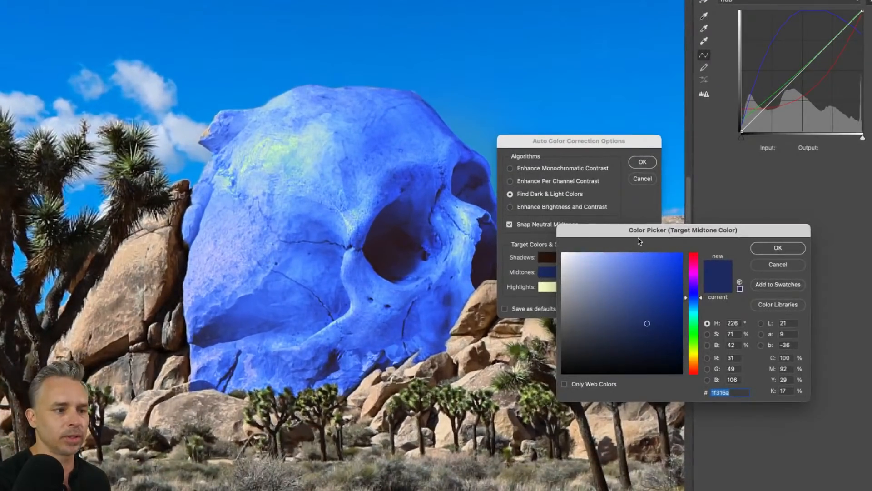
{"action": "left_click_drag", "start_coordinate": [531, 238], "coordinate": [507, 201]}
{"action": "left_click_drag", "start_coordinate": [606, 181], "coordinate": [684, 134]}
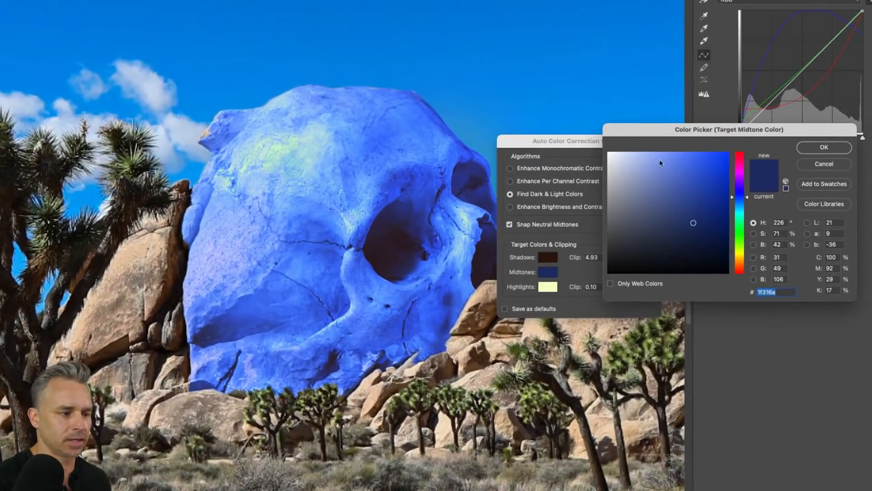
{"action": "left_click", "coordinate": [484, 295]}
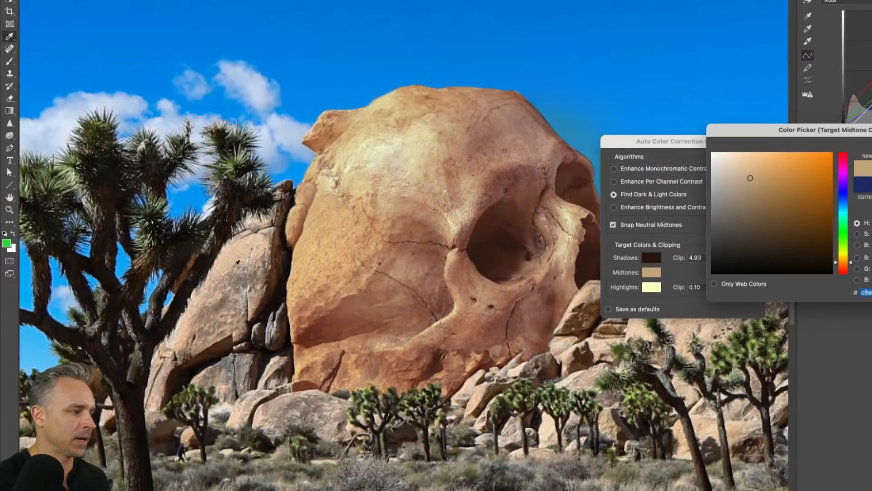
{"action": "left_click", "coordinate": [132, 283]}
{"action": "left_click", "coordinate": [243, 262]}
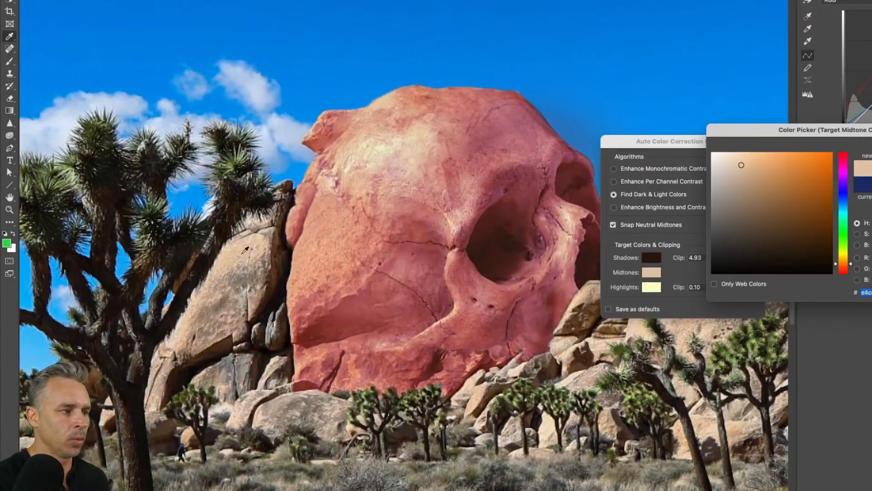
{"action": "left_click", "coordinate": [242, 264]}
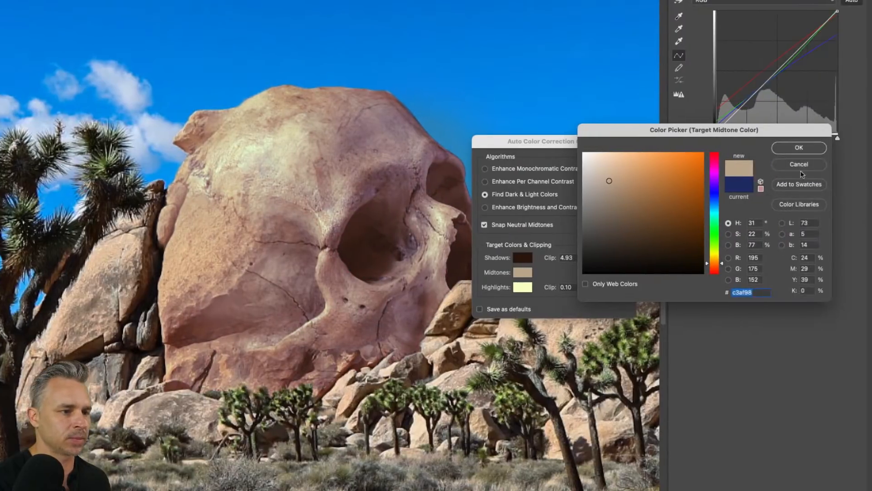
{"action": "left_click", "coordinate": [807, 154]}
- Set the target highlight color by sampling the bright rock, then lightening it to pale cream #ffeedd
{"action": "left_click_drag", "start_coordinate": [495, 148], "coordinate": [598, 186]}
{"action": "left_click", "coordinate": [626, 324]}
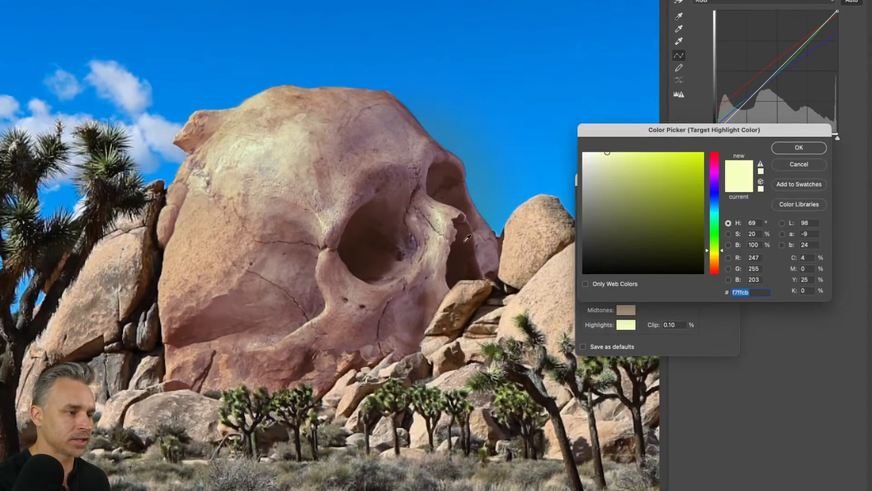
{"action": "left_click", "coordinate": [552, 266]}
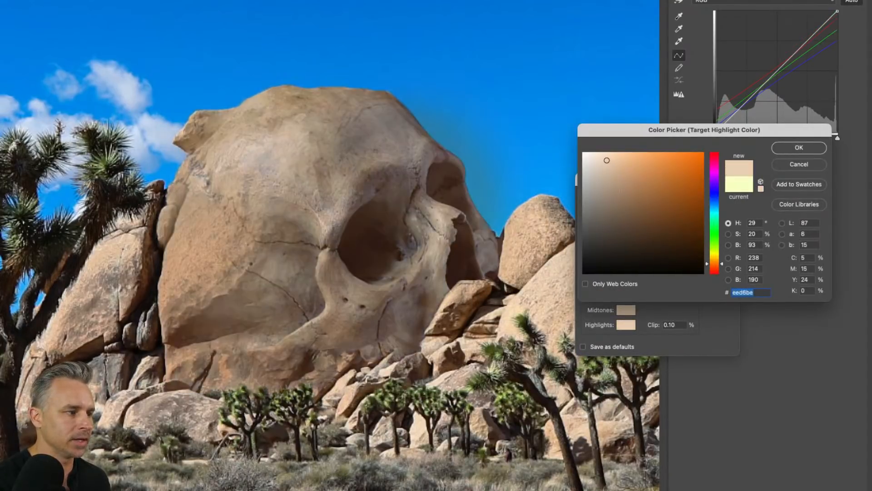
{"action": "left_click_drag", "start_coordinate": [609, 160], "coordinate": [598, 152]}
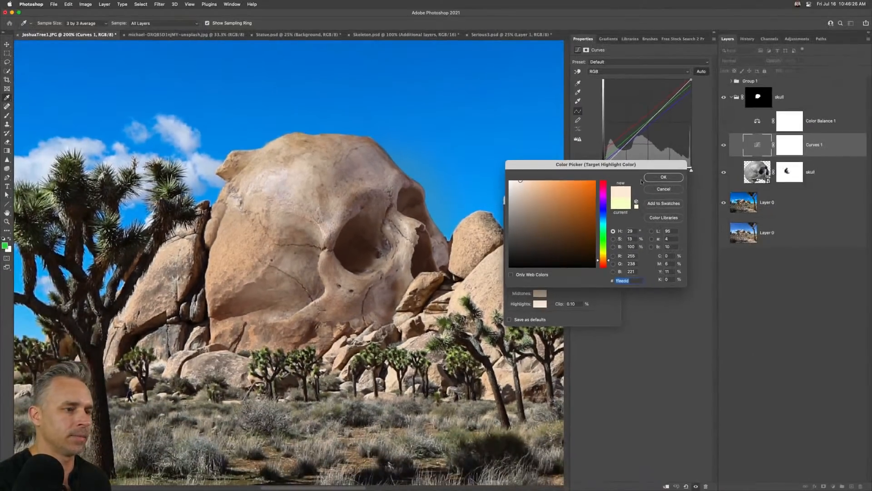
{"action": "left_click", "coordinate": [664, 177]}
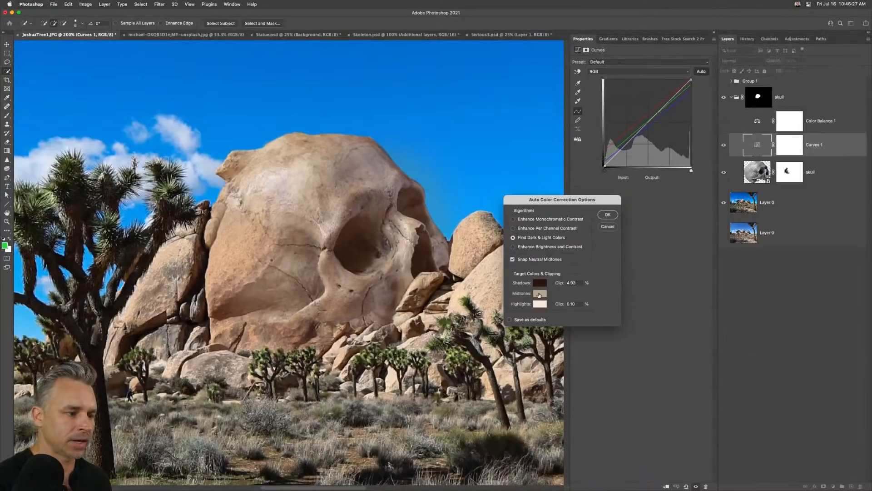
- Darken the target midtone color to grayish brown #83715f
{"action": "left_click", "coordinate": [541, 294]}
{"action": "mouse_move", "coordinate": [528, 201]}
{"action": "left_mouse_down"}
{"action": "mouse_move", "coordinate": [564, 228]}
{"action": "mouse_move", "coordinate": [537, 222]}
{"action": "left_mouse_up"}
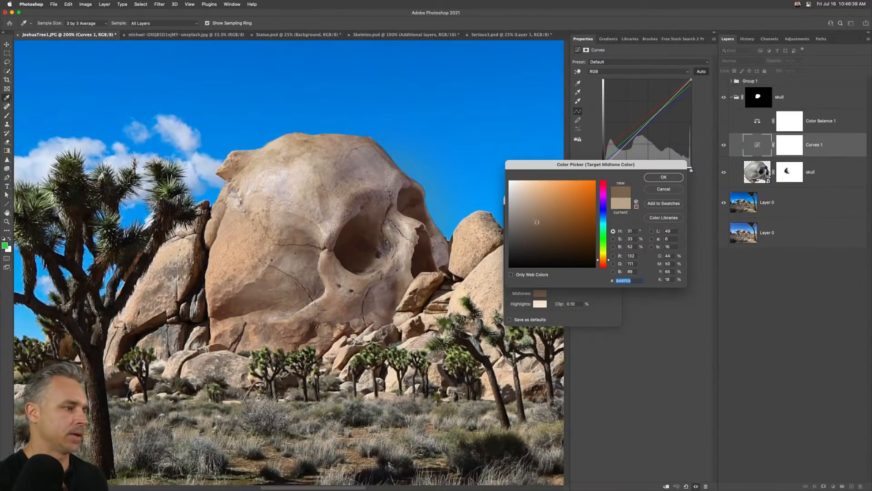
{"action": "left_click", "coordinate": [663, 177]}
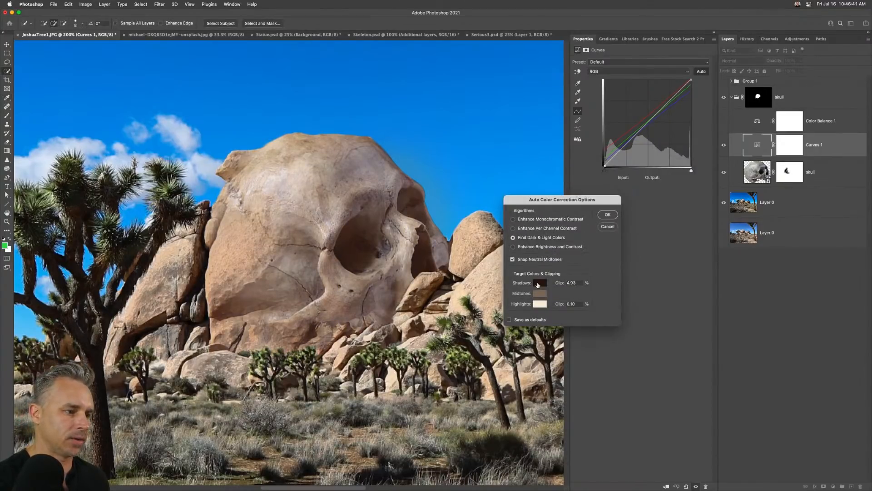
- Set the target shadow color to pure black #000000 for deeper eye sockets
{"action": "left_click", "coordinate": [538, 283]}
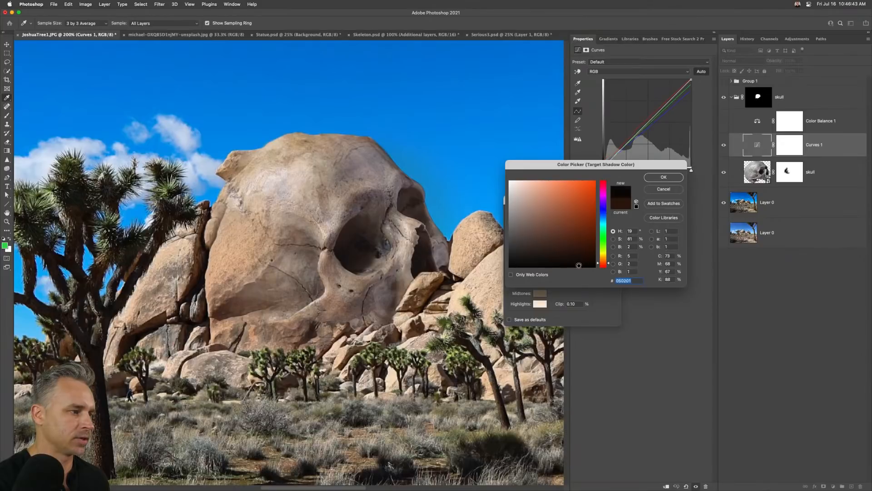
{"action": "left_click_drag", "start_coordinate": [579, 265], "coordinate": [570, 278]}
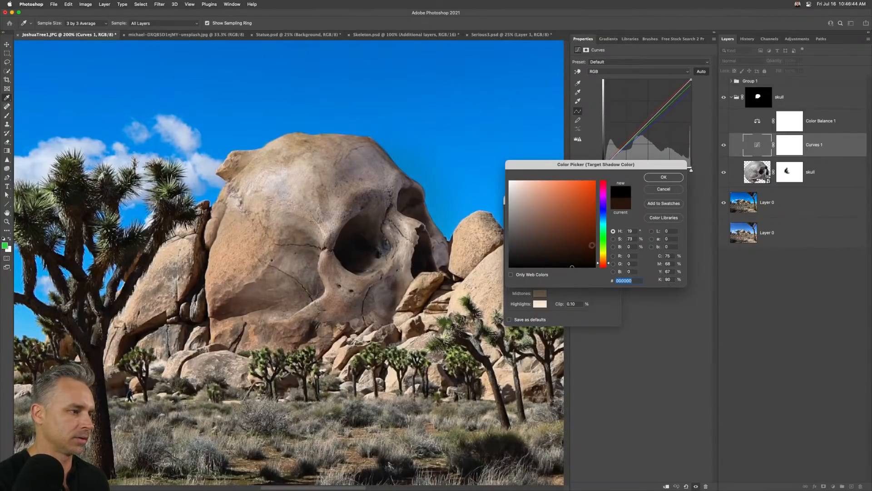
{"action": "left_click", "coordinate": [664, 176]}
- Set the target midtone color to the more saturated brown #7f664b
{"action": "left_click", "coordinate": [539, 293]}
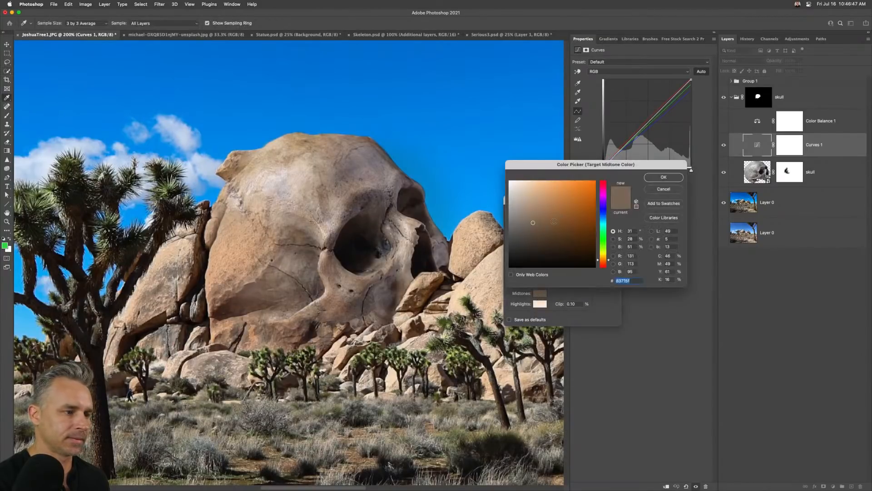
{"action": "left_click_drag", "start_coordinate": [554, 221], "coordinate": [545, 223]}
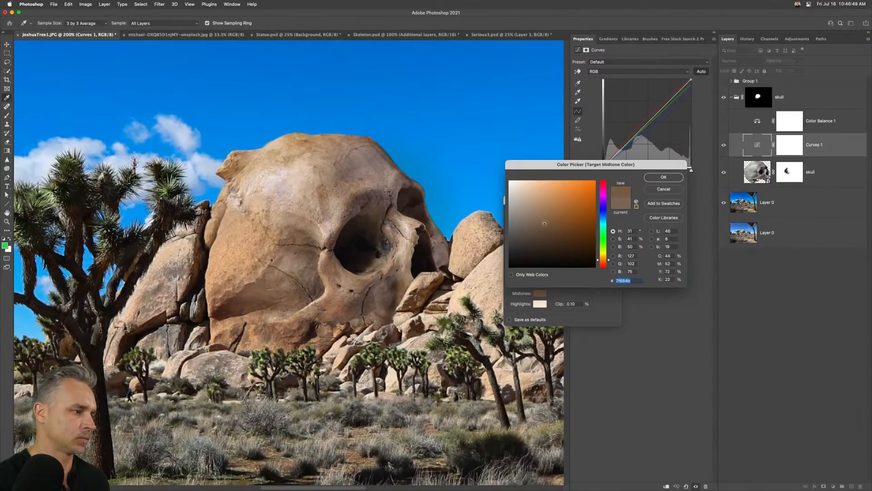
{"action": "left_click", "coordinate": [650, 179]}
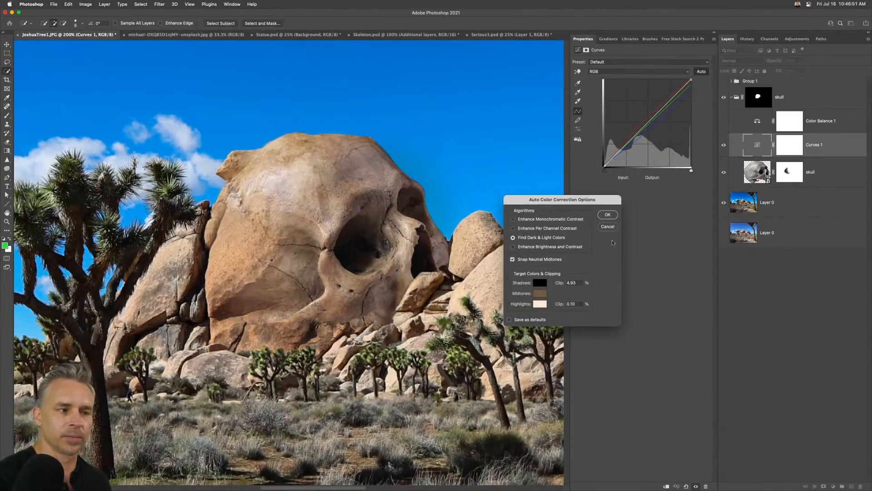
- Accept the Curves auto color correction options and save the new target colors as defaults
{"action": "left_click", "coordinate": [607, 214]}
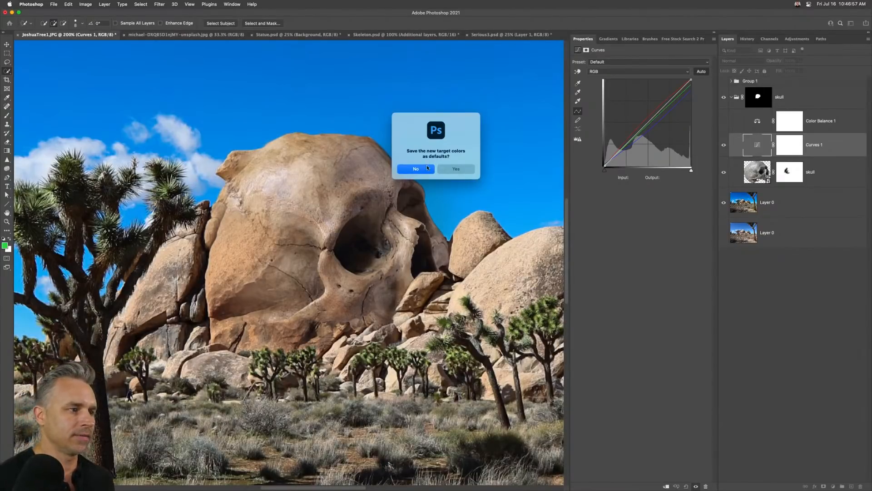
{"action": "left_click", "coordinate": [468, 171]}
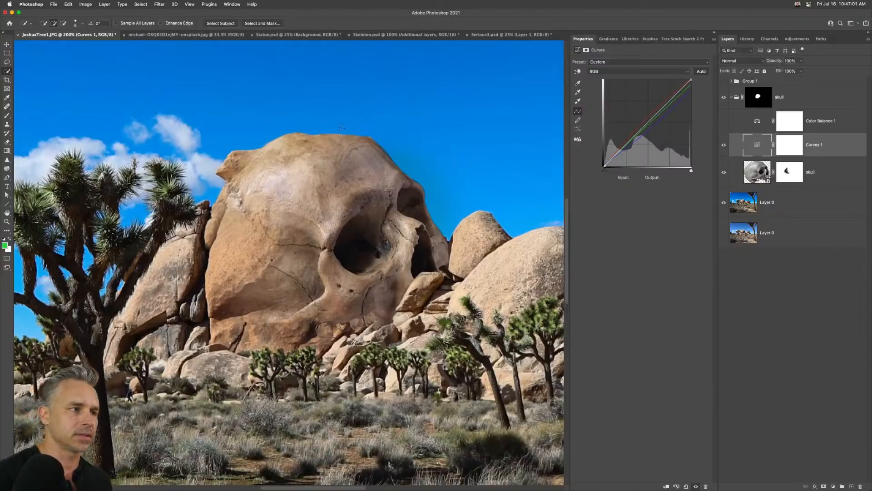
{"action": "key", "text": "super+minus"}
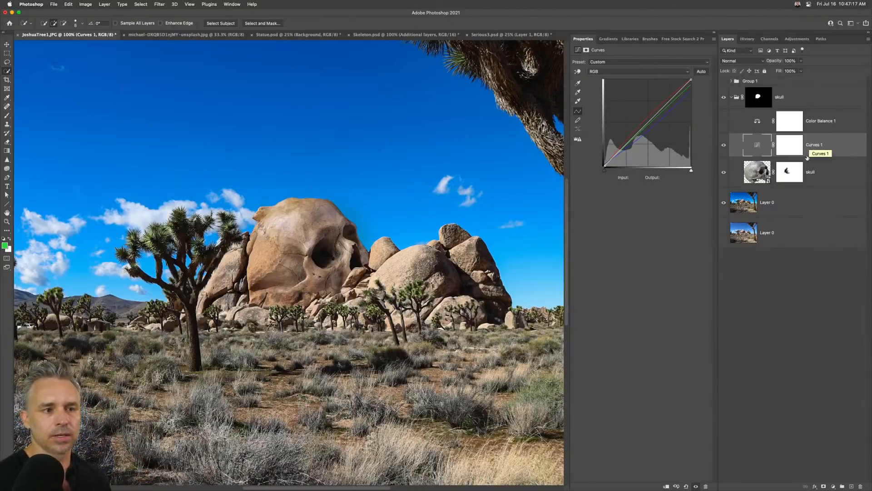
- Add a Photo Filter adjustment layer with Warming Filter (85) above the Curves 1 layer, and hide Curves 1
{"action": "left_click", "coordinate": [834, 486]}
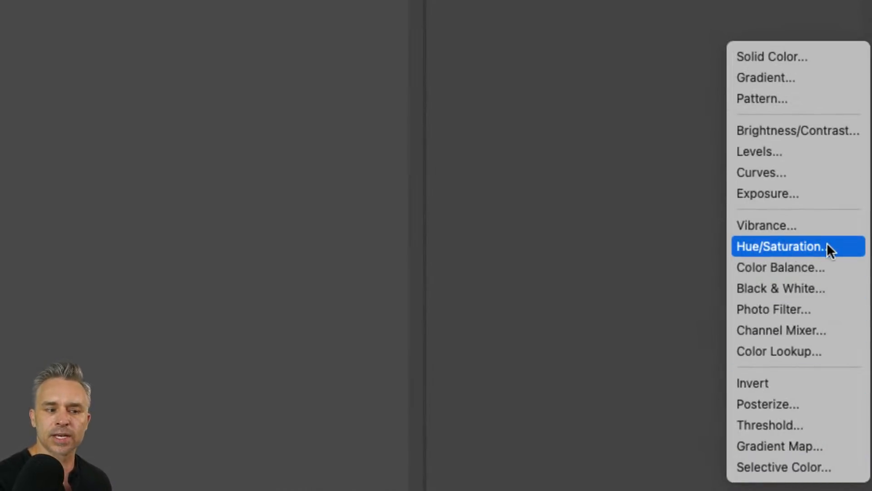
{"action": "left_click", "coordinate": [810, 308]}
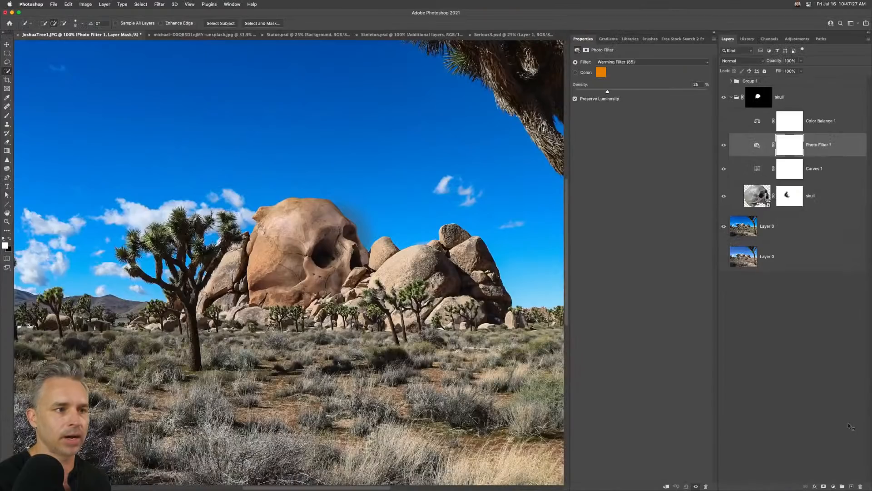
{"action": "left_click", "coordinate": [720, 174]}
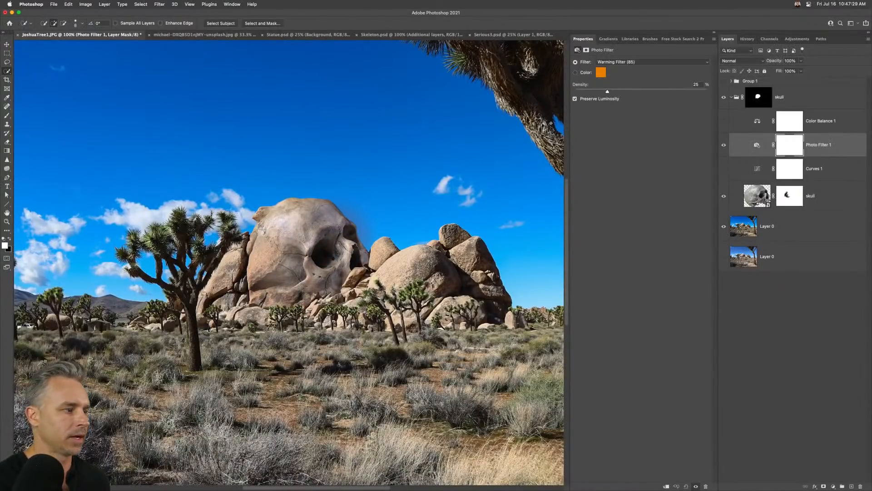
- Compare the skull with and without the warming Photo Filter, leaving the filter visible
{"action": "left_click", "coordinate": [724, 146]}
{"action": "left_click", "coordinate": [724, 146]}
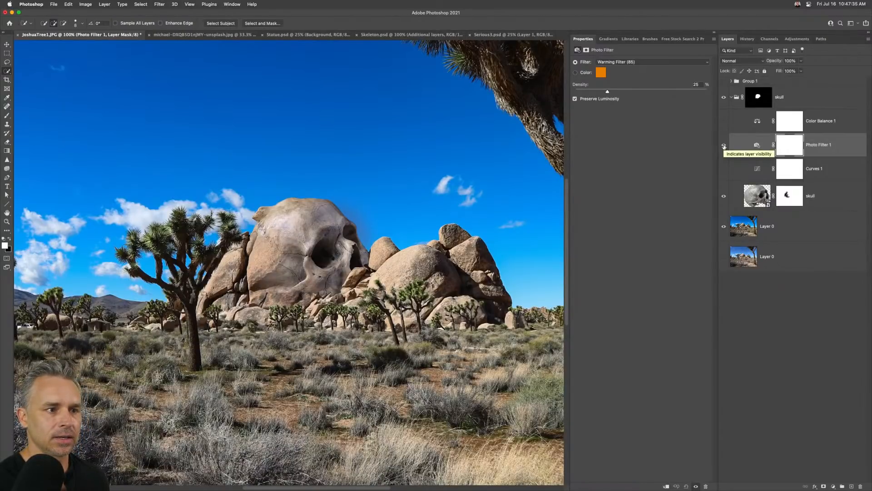
{"action": "left_click", "coordinate": [725, 145]}
{"action": "left_click", "coordinate": [724, 146]}
{"action": "left_click", "coordinate": [724, 146]}
{"action": "left_click", "coordinate": [724, 146]}
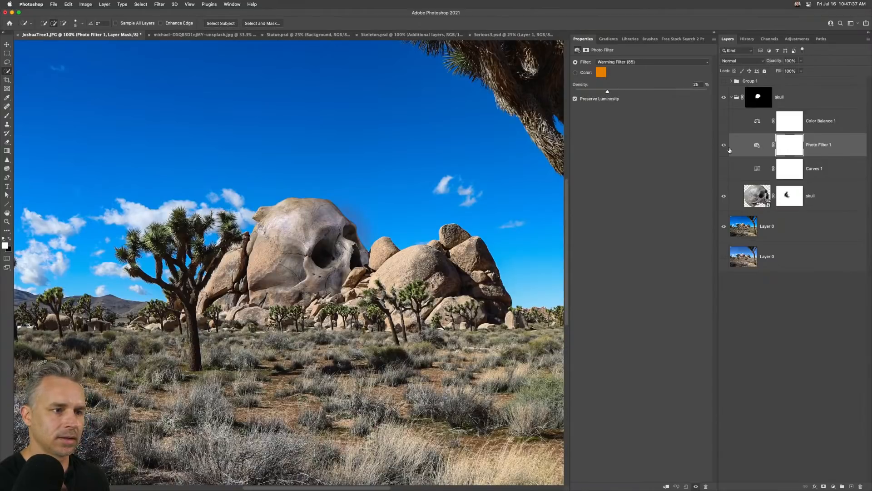
- Move the Photo Filter below Curves 1 and clip the Photo Filter, Curves and Color Balance adjustments to the skull layer
{"action": "left_click_drag", "start_coordinate": [729, 149], "coordinate": [754, 178]}
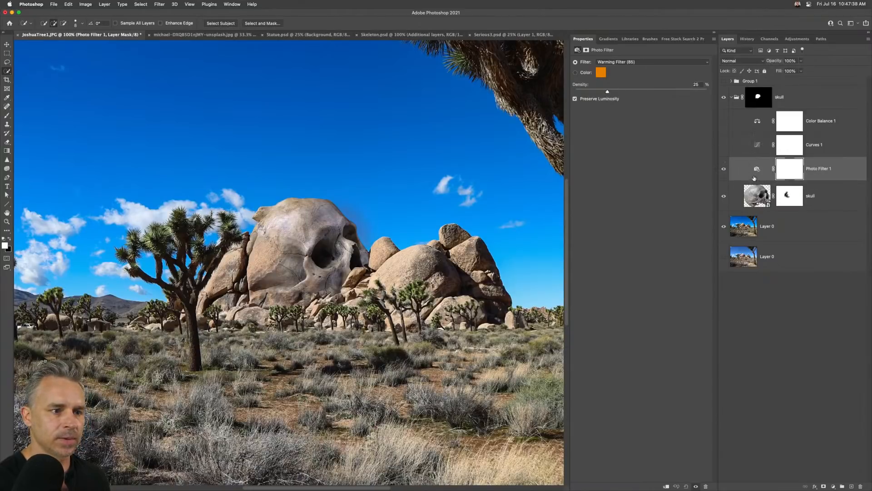
{"action": "left_click", "coordinate": [817, 177], "text": "alt"}
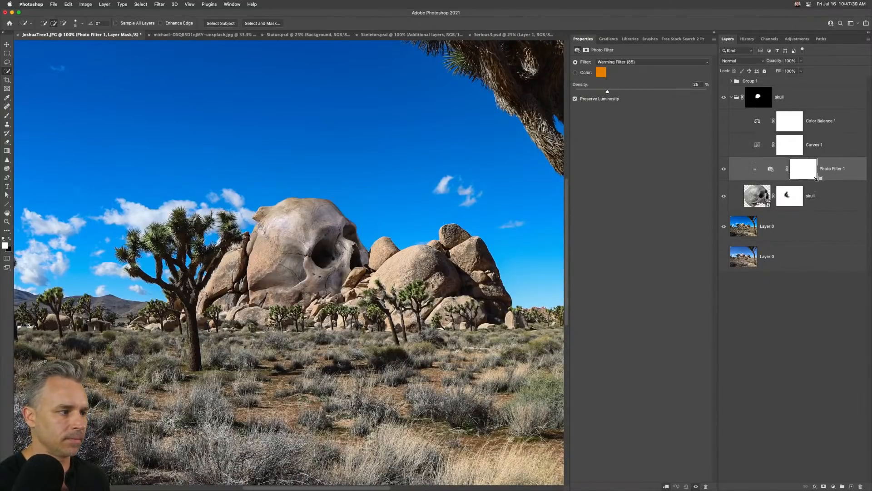
{"action": "left_click", "coordinate": [802, 156], "text": "alt"}
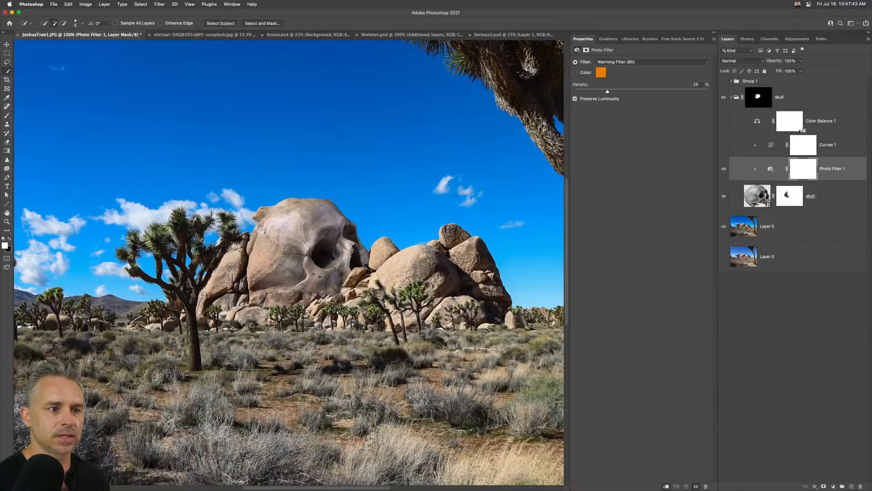
{"action": "left_click", "coordinate": [801, 133], "text": "alt"}
- Check the clipped Photo Filter's effect on the skull by switching its visibility off and on
{"action": "left_click", "coordinate": [721, 170]}
{"action": "left_click", "coordinate": [721, 170]}
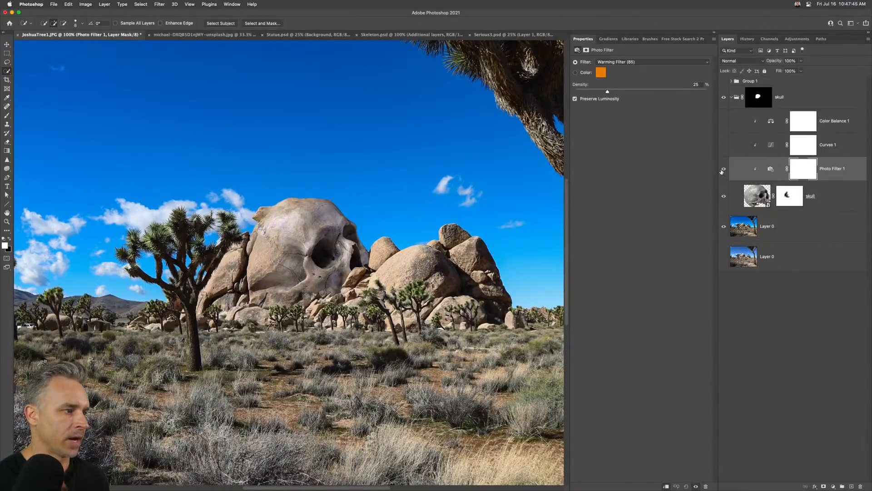
{"action": "left_click", "coordinate": [722, 171]}
{"action": "left_click", "coordinate": [721, 170]}
- Set the warming Photo Filter's density to 47%
{"action": "key", "text": "super+equal"}
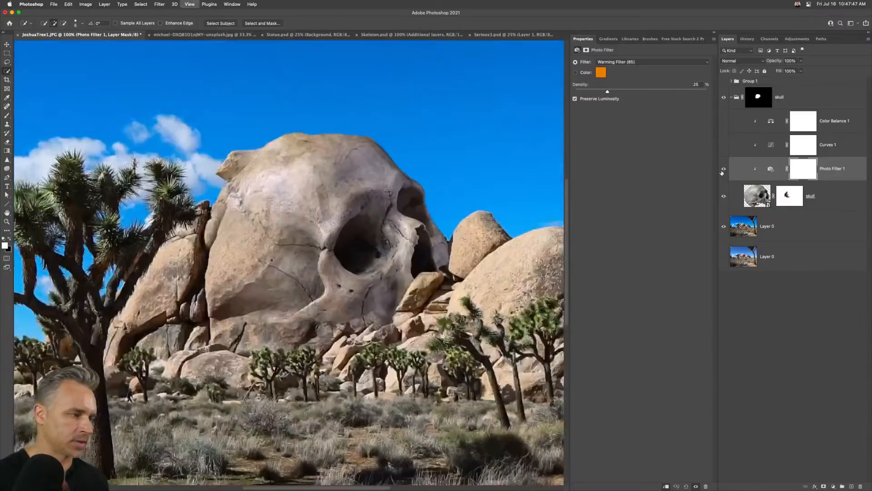
{"action": "key", "text": "super+equal"}
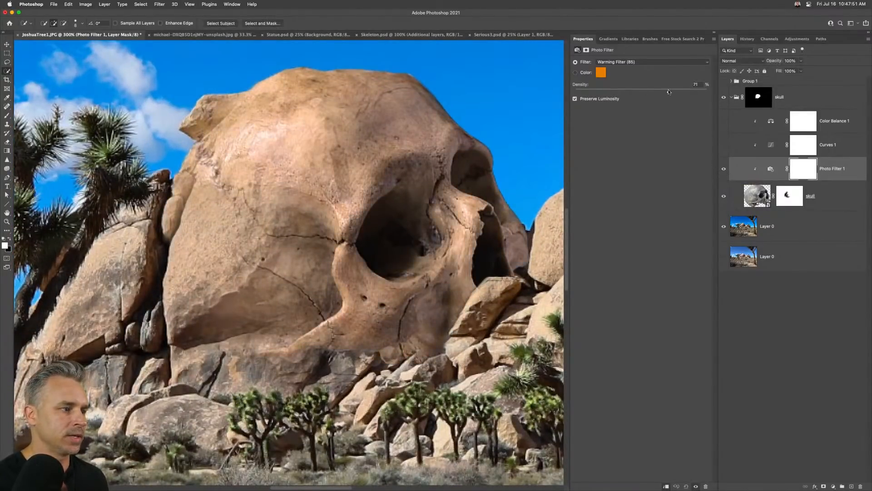
{"action": "left_click_drag", "start_coordinate": [642, 91], "coordinate": [636, 90]}
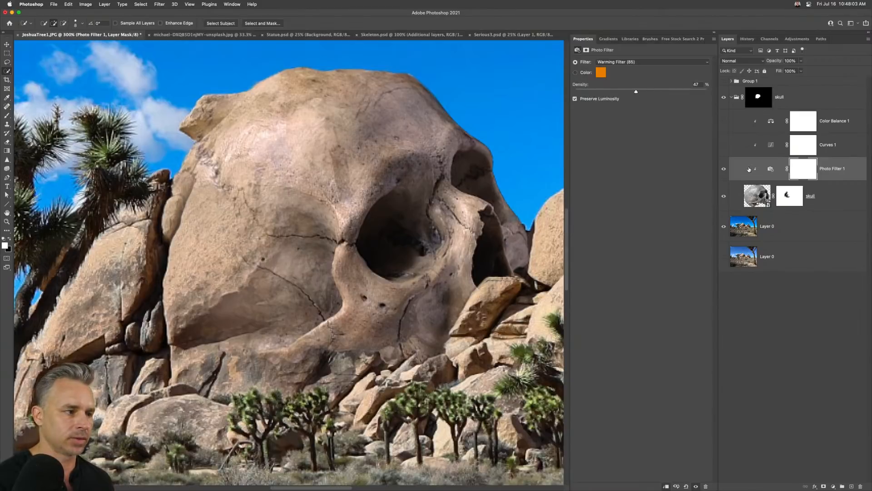
{"action": "key", "text": "super+minus"}
{"action": "key", "text": "super+minus"}
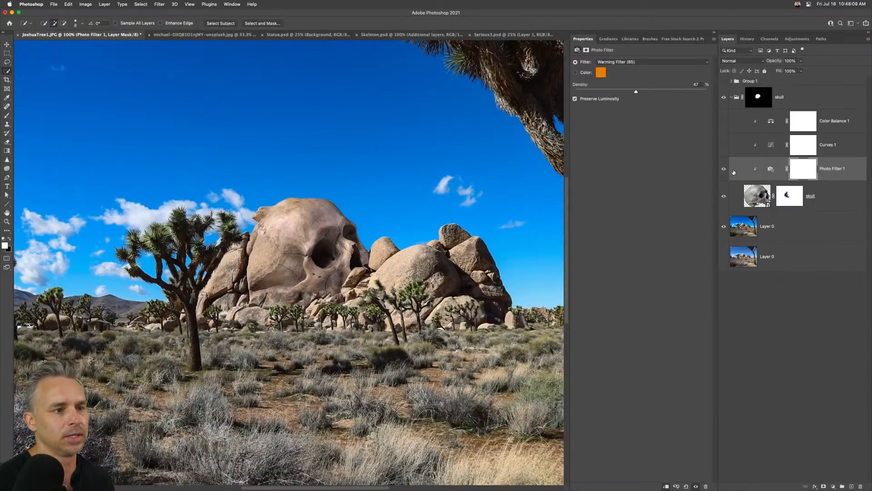
- Hide the skull and its Photo Filter, then lasso the sunlit rock face on the visible Layer 0, about 245 × 219 px
{"action": "left_click", "coordinate": [723, 196]}
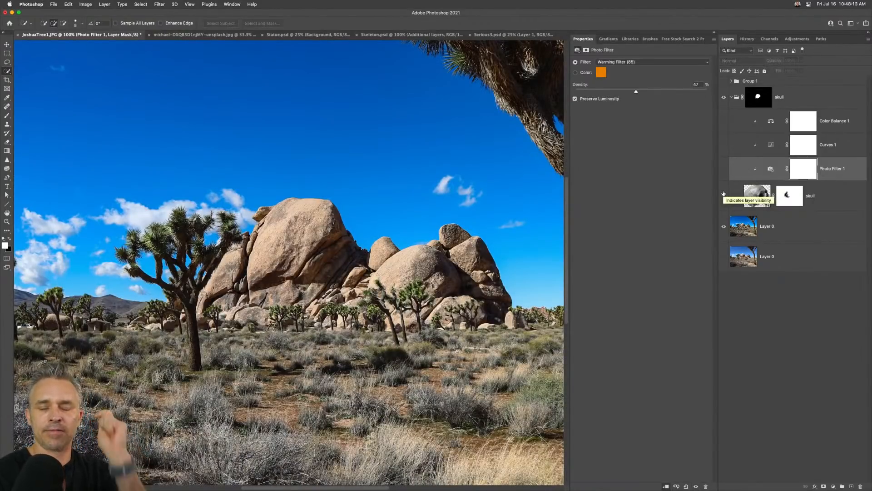
{"action": "left_click", "coordinate": [743, 226]}
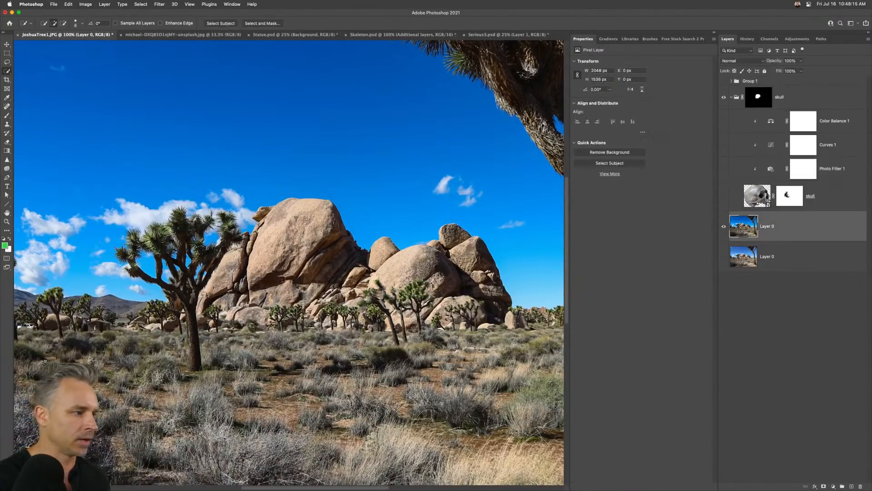
{"action": "key", "text": "super+plus"}
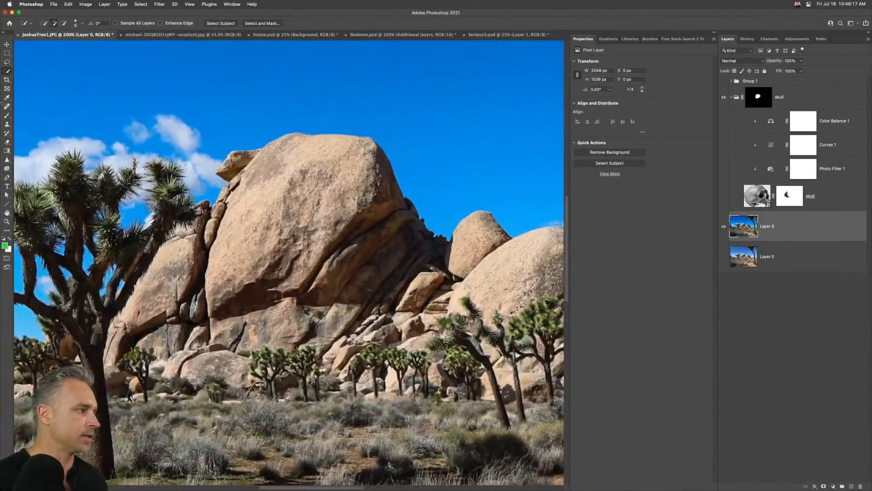
{"action": "left_click", "coordinate": [7, 61]}
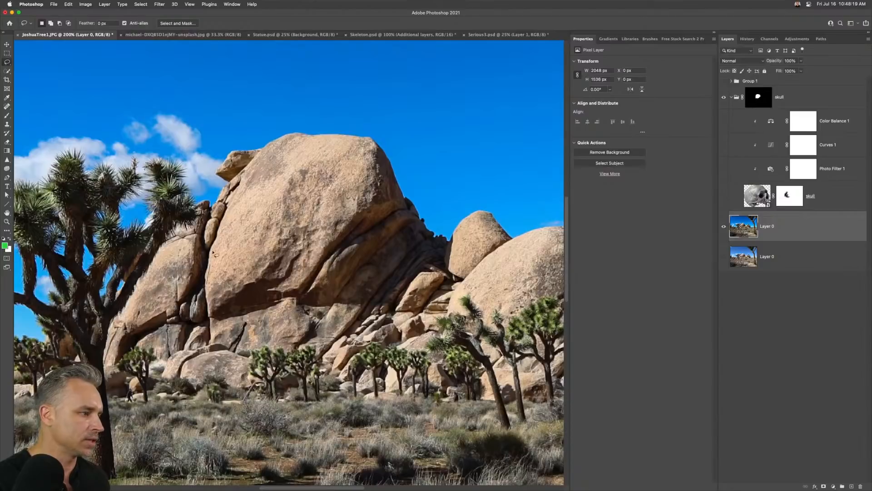
{"action": "mouse_move", "coordinate": [213, 253]}
{"action": "left_mouse_down"}
{"action": "mouse_move", "coordinate": [261, 160]}
{"action": "mouse_move", "coordinate": [291, 145]}
{"action": "mouse_move", "coordinate": [366, 152]}
{"action": "mouse_move", "coordinate": [368, 194]}
{"action": "mouse_move", "coordinate": [302, 280]}
{"action": "mouse_move", "coordinate": [206, 290]}
{"action": "left_mouse_up"}
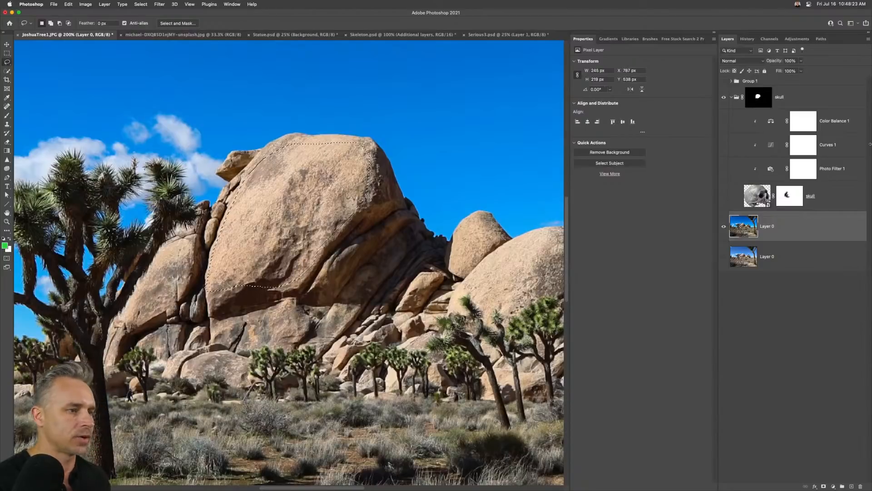
- Show the skull layer again and paste the copied rock patch as a clipped layer directly above it
{"action": "left_click", "coordinate": [755, 175]}
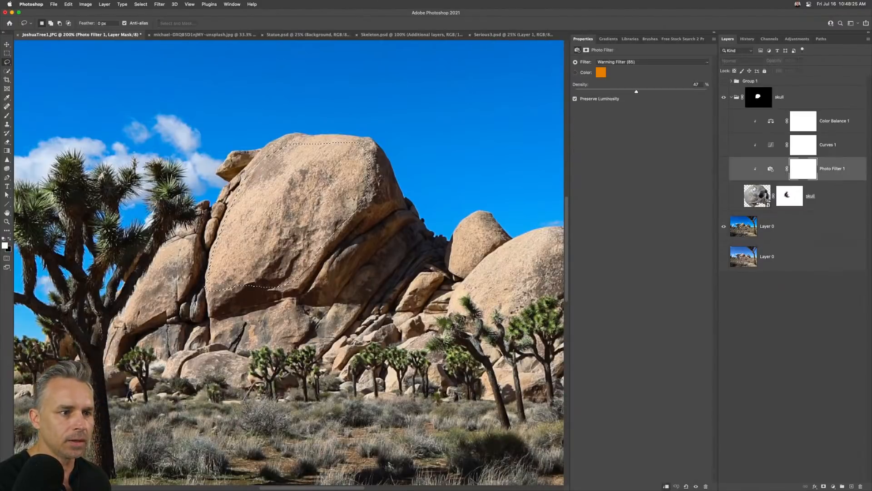
{"action": "left_click", "coordinate": [724, 195]}
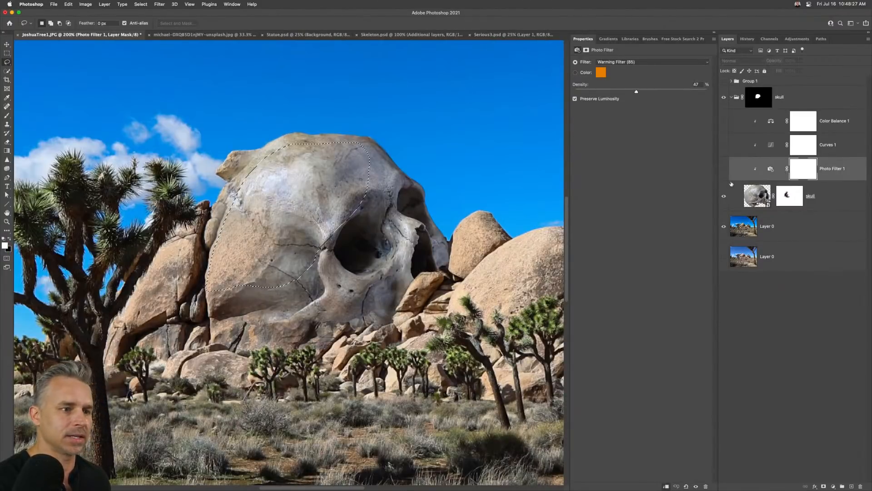
{"action": "left_click", "coordinate": [819, 195]}
{"action": "key", "text": "super+v"}
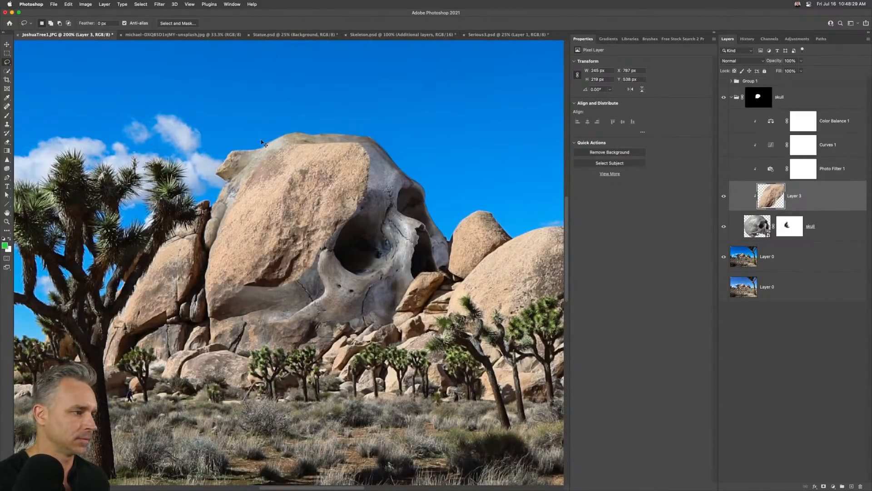
- Enlarge the pasted rock patch to about 573 × 512 px so it covers the skull, and set its blend mode to Color
{"action": "key", "text": "super+t"}
{"action": "left_click_drag", "start_coordinate": [369, 291], "coordinate": [483, 386]}
{"action": "mouse_move", "coordinate": [230, 171]}
{"action": "left_mouse_down"}
{"action": "mouse_move", "coordinate": [277, 222]}
{"action": "mouse_move", "coordinate": [266, 217]}
{"action": "left_mouse_up"}
{"action": "key", "text": "Return"}
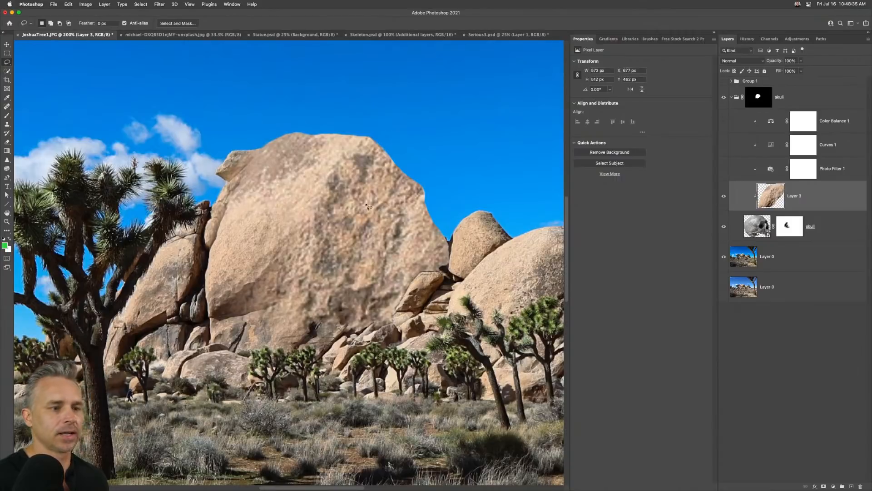
{"action": "left_click", "coordinate": [751, 60]}
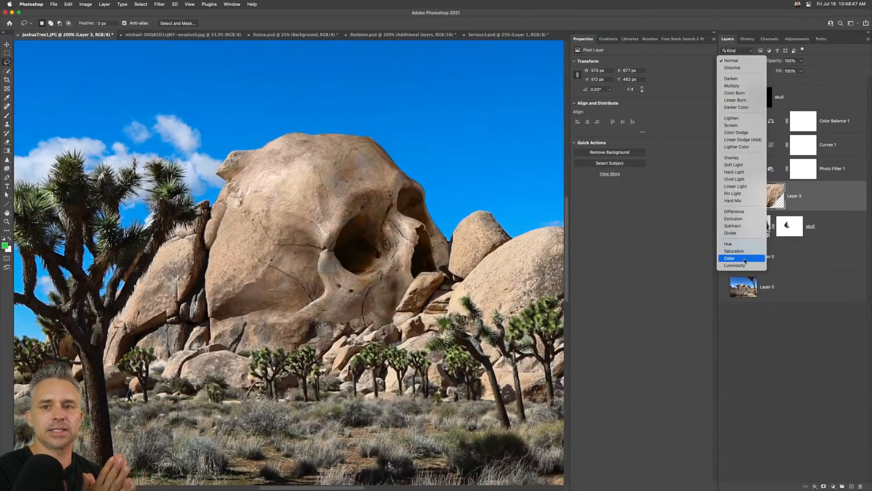
{"action": "left_click", "coordinate": [744, 258]}
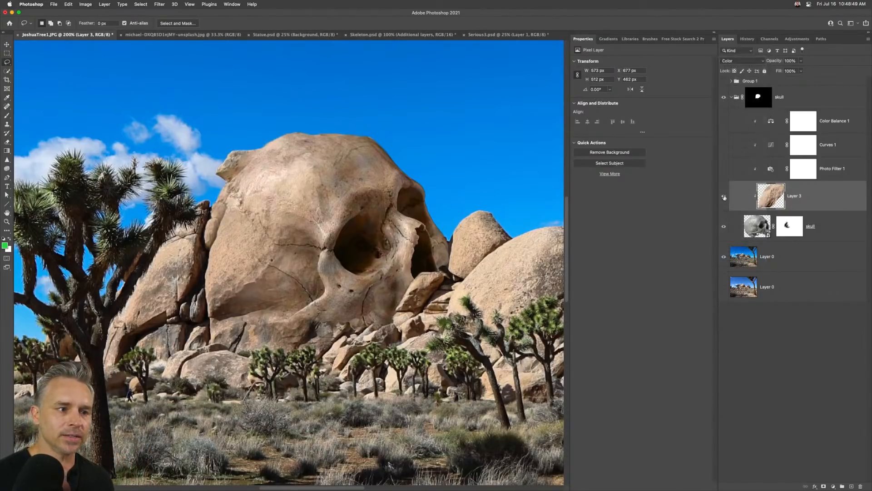
- Compare the Photo Filter result with the rock patch's coloring, leaving only the Color-blended patch visible over the skull
{"action": "left_click", "coordinate": [724, 197]}
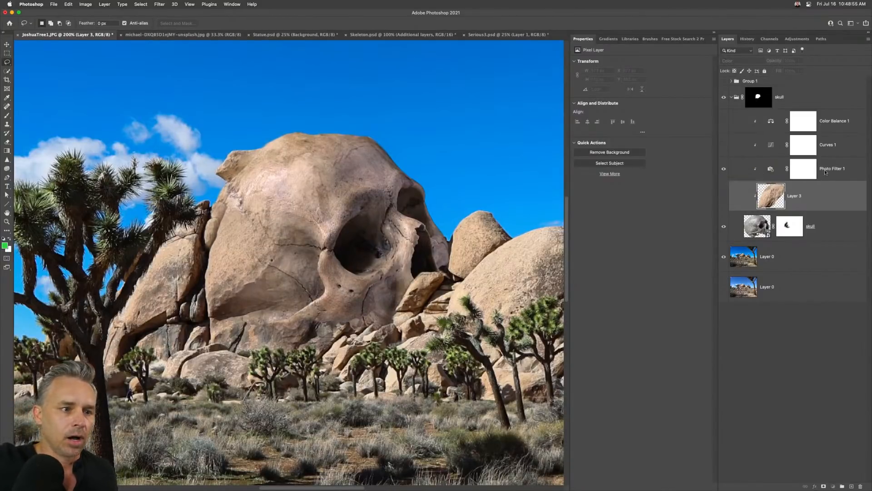
{"action": "left_click", "coordinate": [803, 169]}
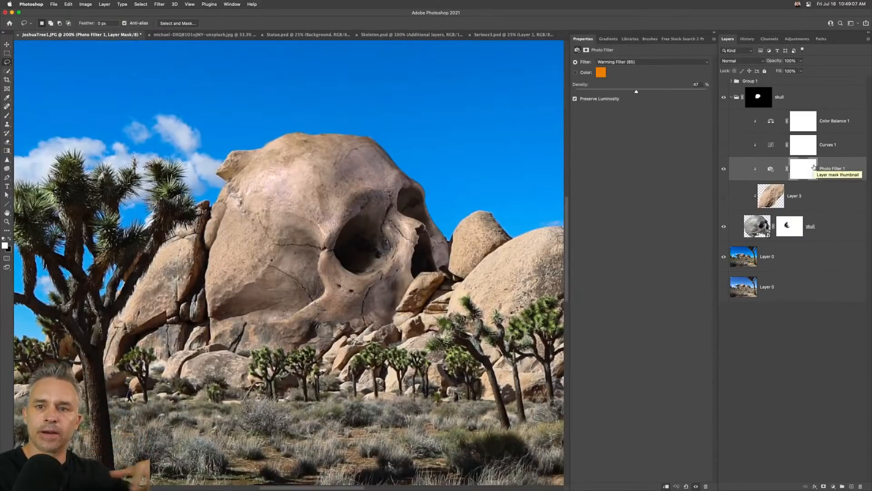
{"action": "left_click", "coordinate": [807, 199]}
{"action": "left_click", "coordinate": [724, 196]}
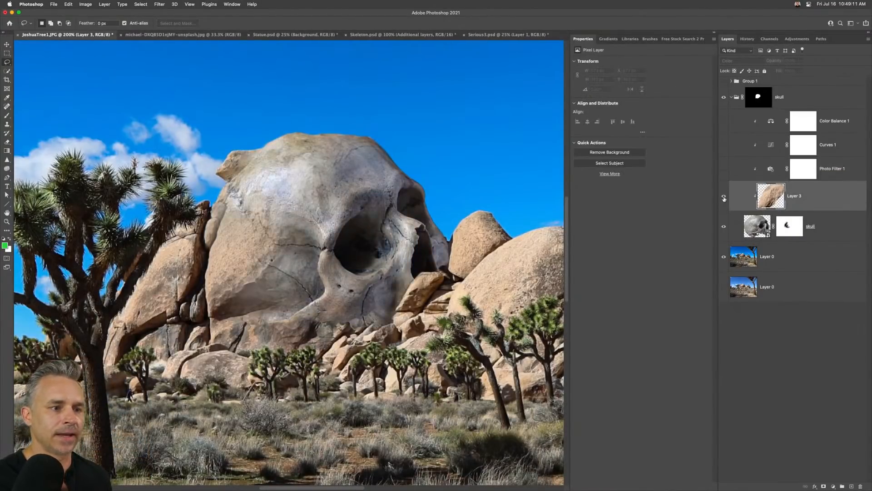
{"action": "left_click", "coordinate": [723, 226]}
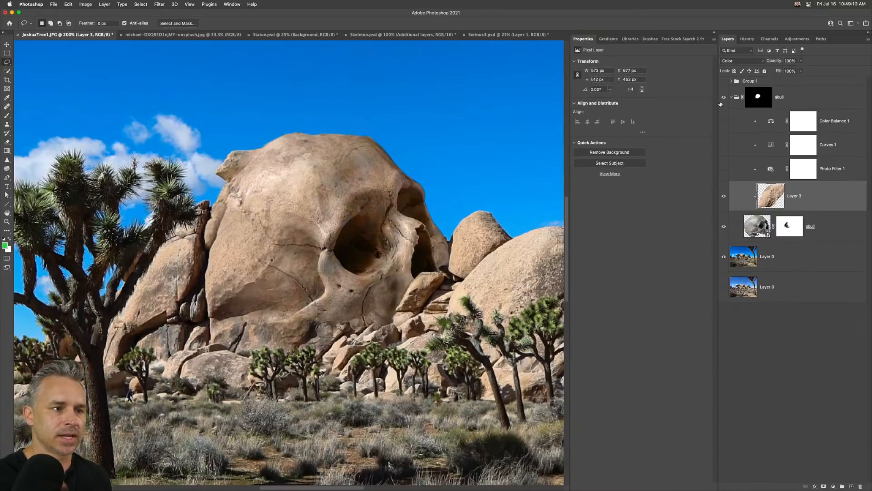
- Switch the rock patch's blend mode to Normal to view its plain texture, and return it to Color
{"action": "left_click", "coordinate": [751, 62]}
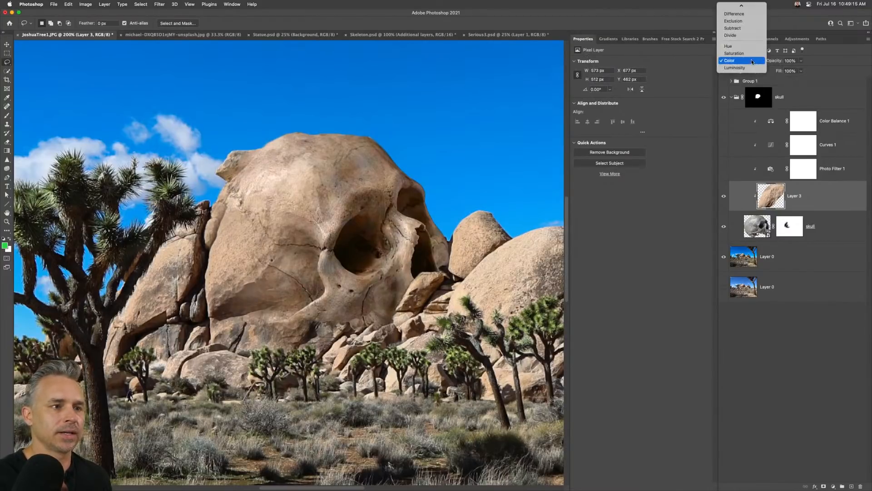
{"action": "left_click", "coordinate": [755, 6]}
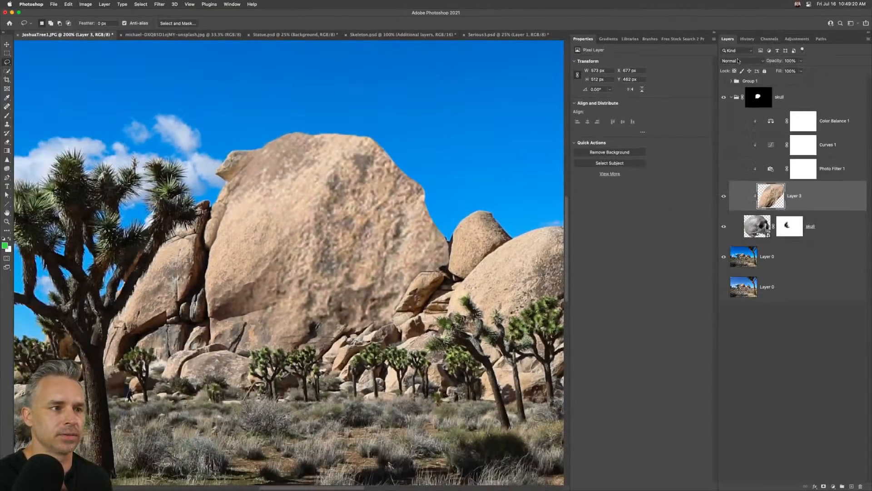
{"action": "left_click", "coordinate": [738, 61]}
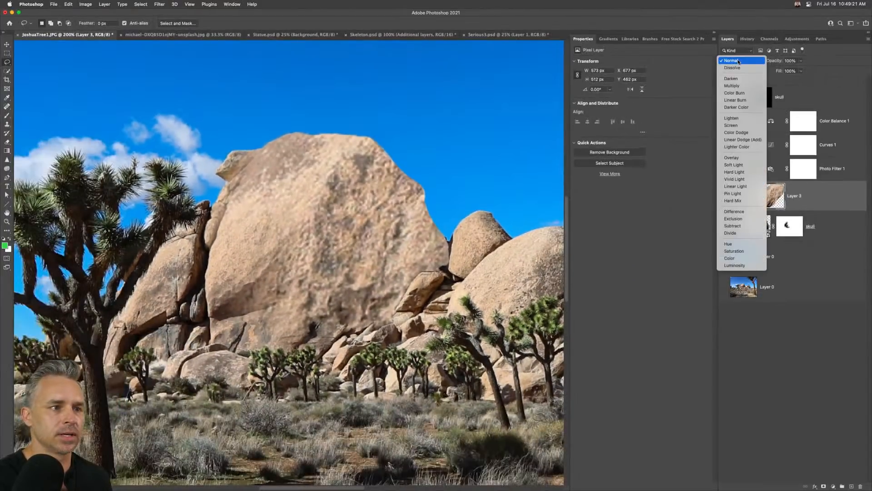
{"action": "left_click", "coordinate": [736, 261]}
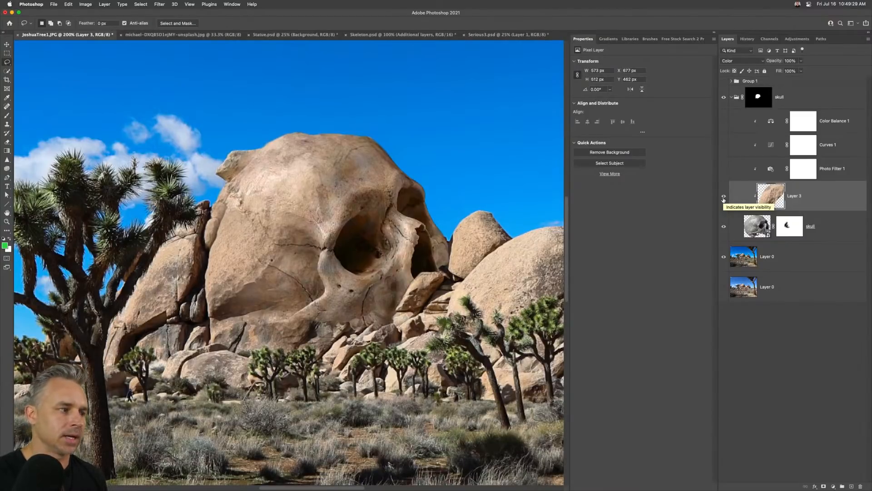
- Apply a Levels adjustment to the skull smart object with the black input at 24 and the white input at about 254
{"action": "key", "text": "super+minus"}
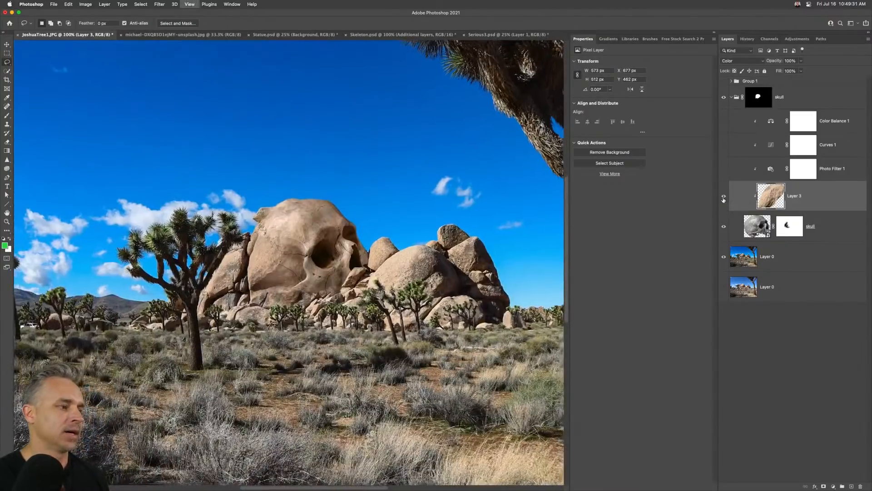
{"action": "key", "text": "super+minus"}
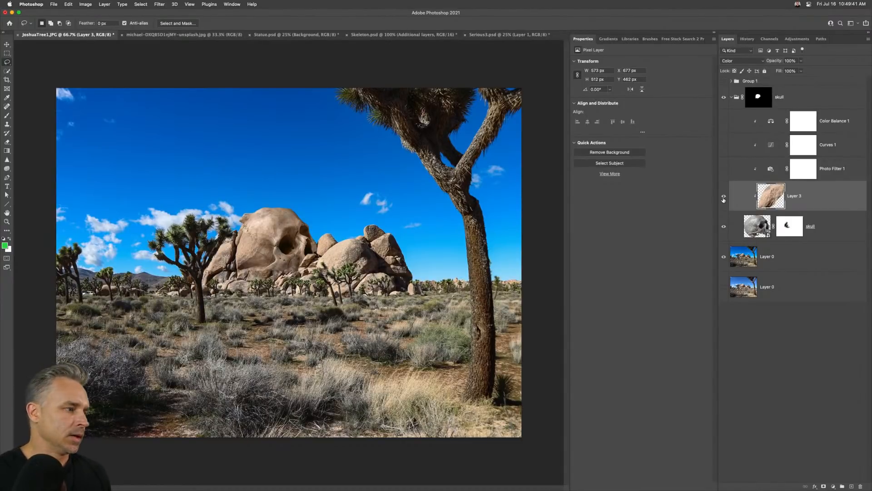
{"action": "left_click", "coordinate": [754, 221]}
{"action": "key", "text": "ctrl+l"}
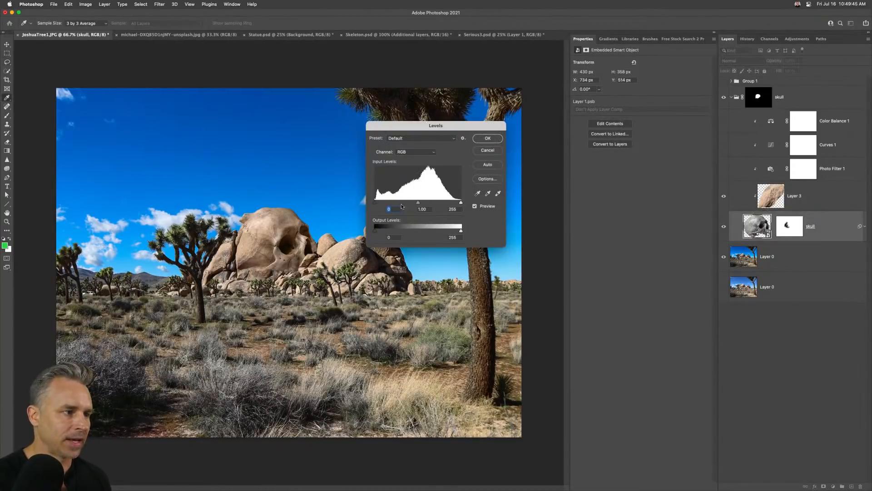
{"action": "left_click_drag", "start_coordinate": [383, 203], "coordinate": [384, 204]}
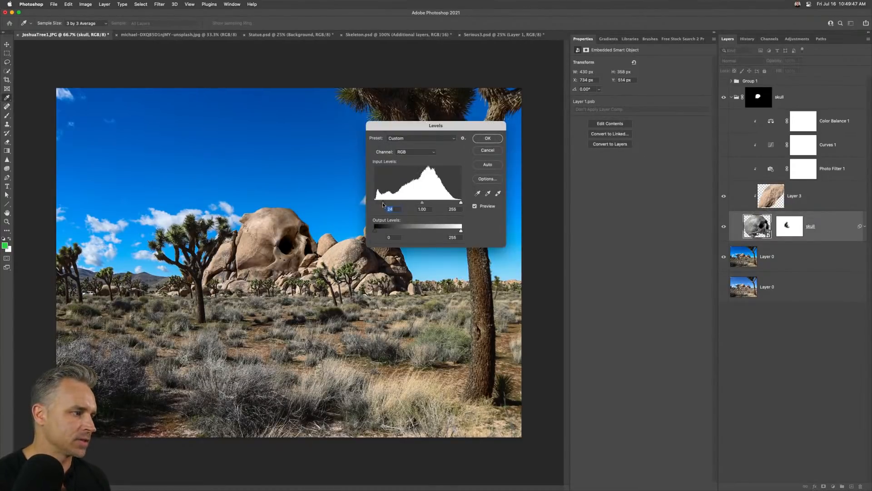
{"action": "mouse_move", "coordinate": [461, 203]}
{"action": "left_mouse_down"}
{"action": "mouse_move", "coordinate": [452, 205]}
{"action": "mouse_move", "coordinate": [462, 206]}
{"action": "left_mouse_up"}
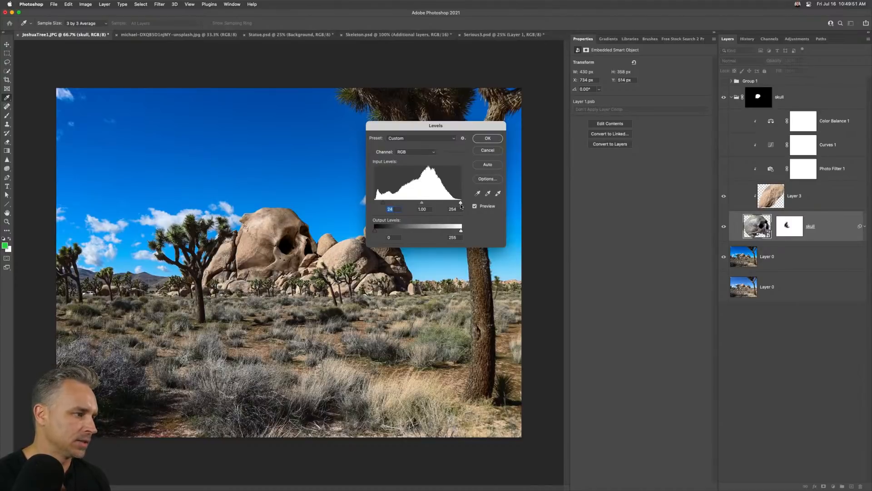
{"action": "key", "text": "Return"}
{"action": "key", "text": "l"}
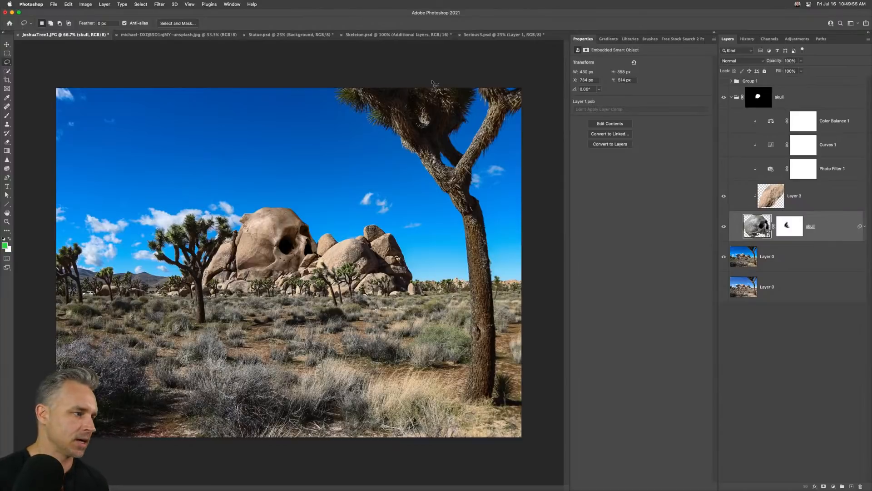
- Save the document to the Desktop as JoshuaTree.psd in Photoshop format
{"action": "key", "text": "super+shift+s"}
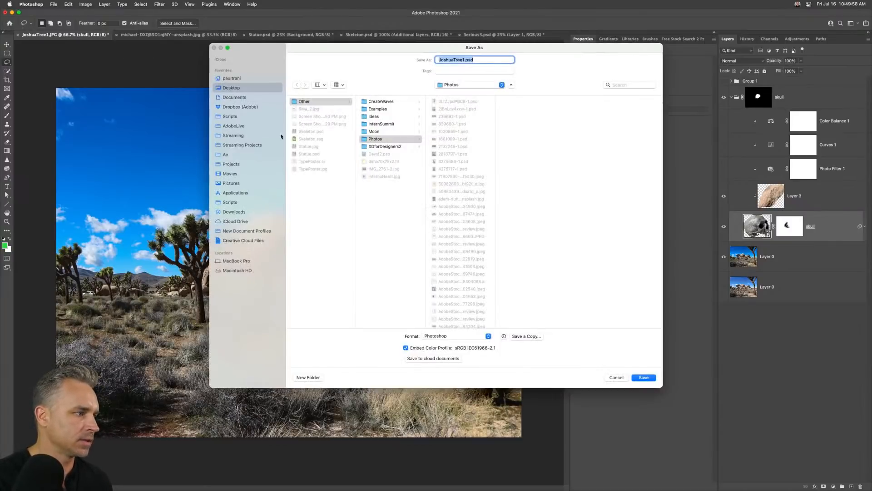
{"action": "left_click", "coordinate": [248, 88]}
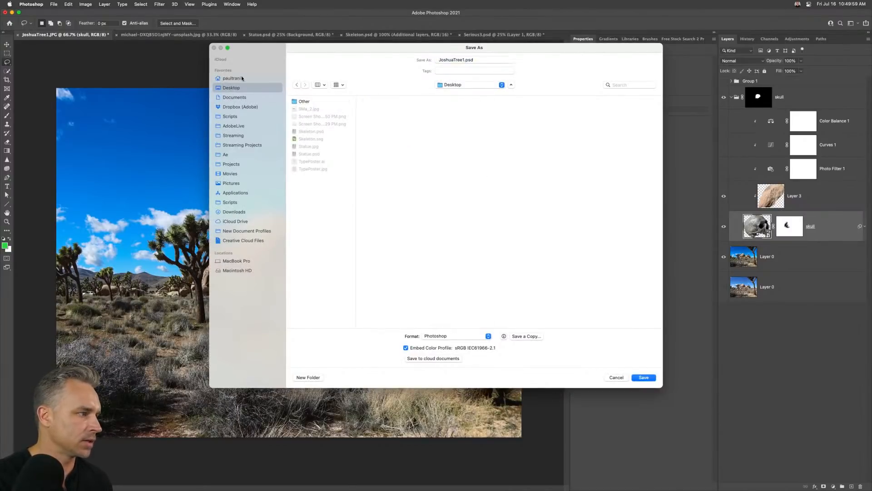
{"action": "left_click", "coordinate": [462, 59]}
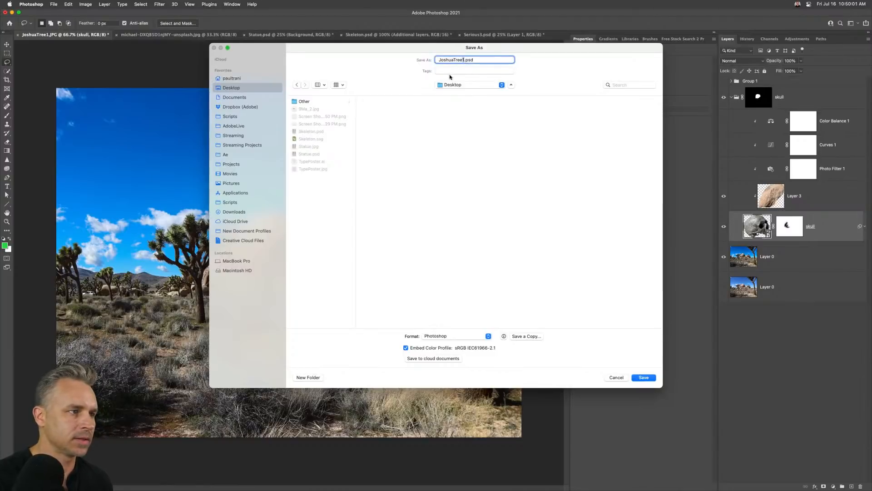
{"action": "key", "text": "BackSpace"}
{"action": "key", "text": "Return"}
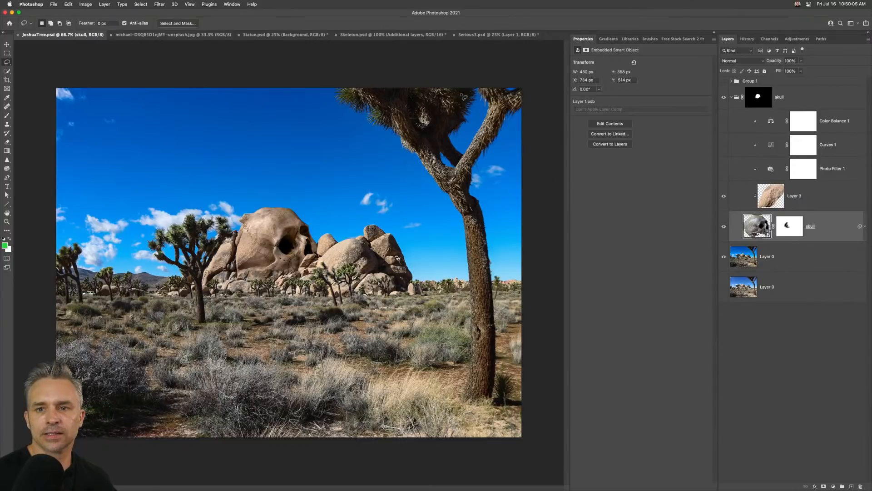
- Review the blend mode options for the clipped rock patch, keeping it on Color
{"action": "left_click", "coordinate": [791, 200]}
{"action": "left_click", "coordinate": [743, 61]}
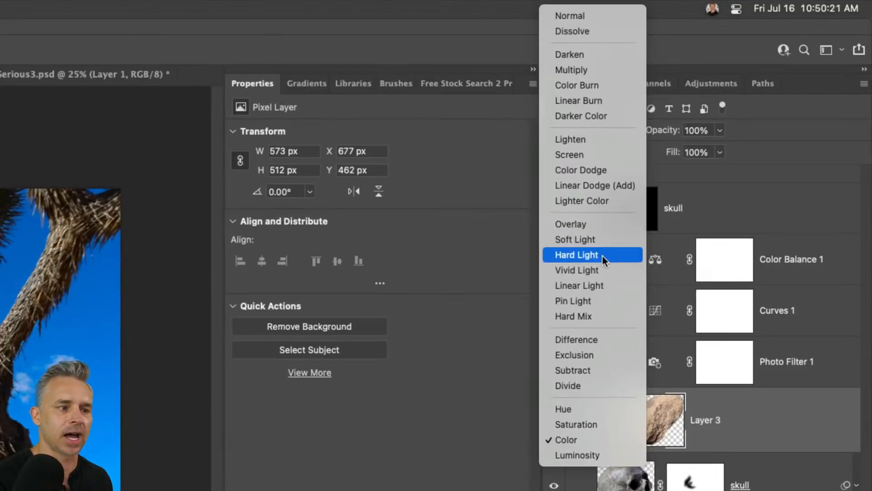
{"action": "left_click", "coordinate": [604, 441]}
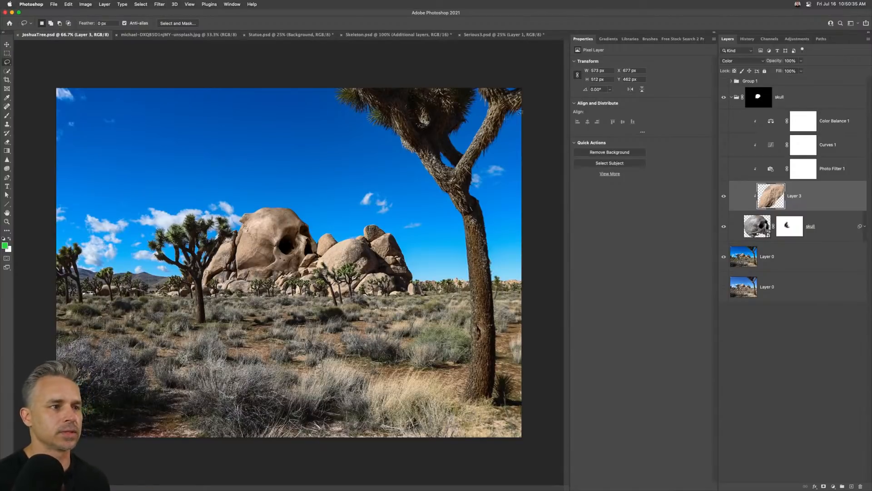
- Place the reclining skeleton from the Nature library's Bones and Skulls group into the photo, above the skull group
{"action": "left_click", "coordinate": [630, 39]}
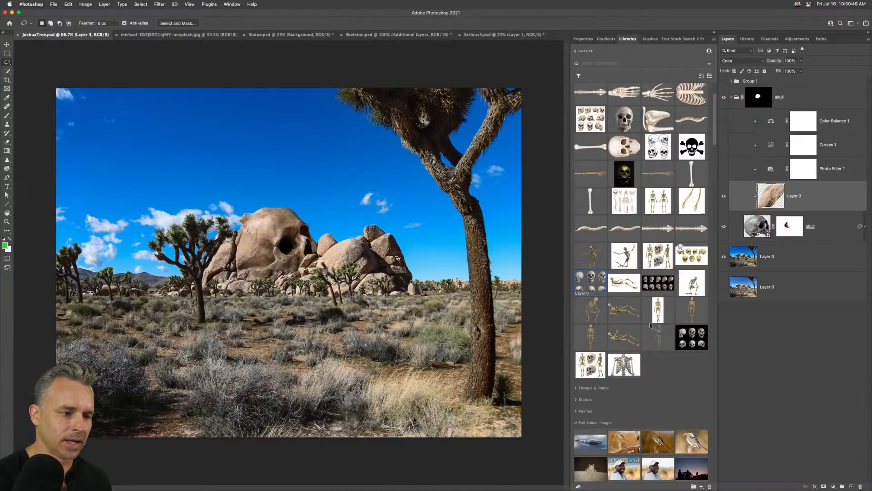
{"action": "scroll", "coordinate": [656, 336], "scroll_direction": "up", "scroll_amount": 2}
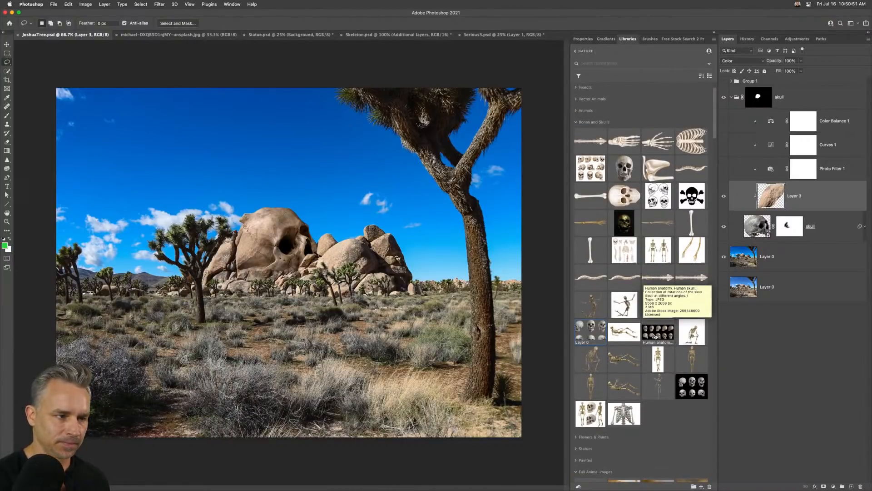
{"action": "scroll", "coordinate": [656, 336], "scroll_direction": "down", "scroll_amount": 1}
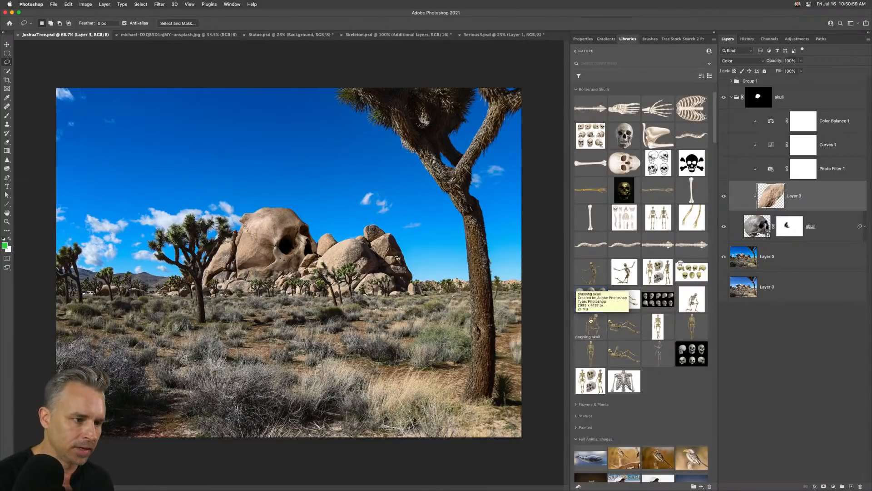
{"action": "left_click", "coordinate": [785, 99]}
{"action": "left_click_drag", "start_coordinate": [627, 346], "coordinate": [271, 235]}
- Scale and position the placed skeleton so its skull, ribcage and pelvis span the photo, and commit the placement
{"action": "left_click_drag", "start_coordinate": [133, 215], "coordinate": [393, 264]}
{"action": "left_click_drag", "start_coordinate": [284, 167], "coordinate": [7, 31]}
{"action": "left_click_drag", "start_coordinate": [126, 184], "coordinate": [383, 248]}
{"action": "left_click_drag", "start_coordinate": [325, 224], "coordinate": [295, 326]}
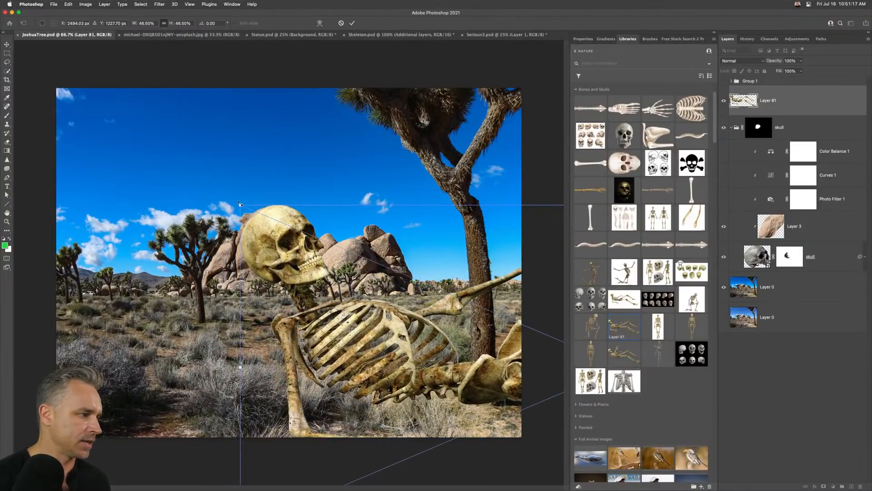
{"action": "left_click_drag", "start_coordinate": [240, 203], "coordinate": [222, 195]}
{"action": "mouse_move", "coordinate": [281, 287]}
{"action": "left_mouse_down"}
{"action": "mouse_move", "coordinate": [295, 296]}
{"action": "mouse_move", "coordinate": [328, 288]}
{"action": "mouse_move", "coordinate": [191, 177]}
{"action": "mouse_move", "coordinate": [220, 186]}
{"action": "mouse_move", "coordinate": [258, 230]}
{"action": "left_mouse_up"}
{"action": "key", "text": "Return"}
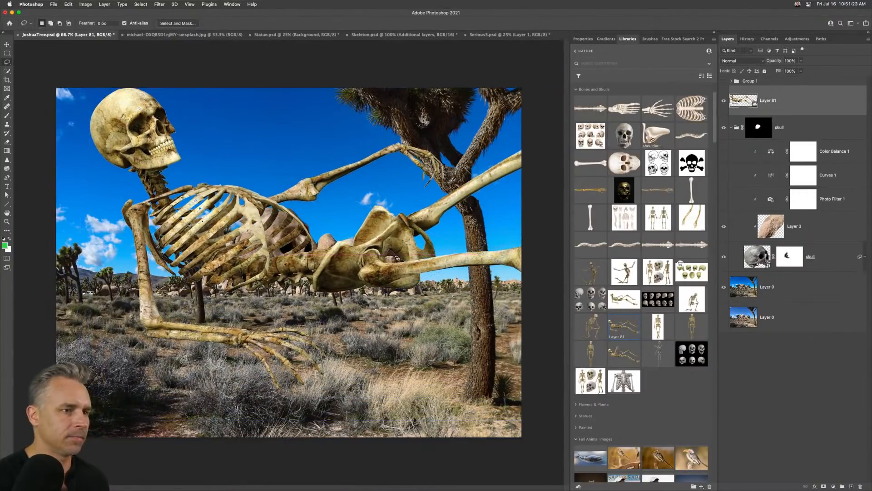
- Duplicate the skeleton layer, hide the original and rasterize the duplicate
{"action": "key", "text": "super+j"}
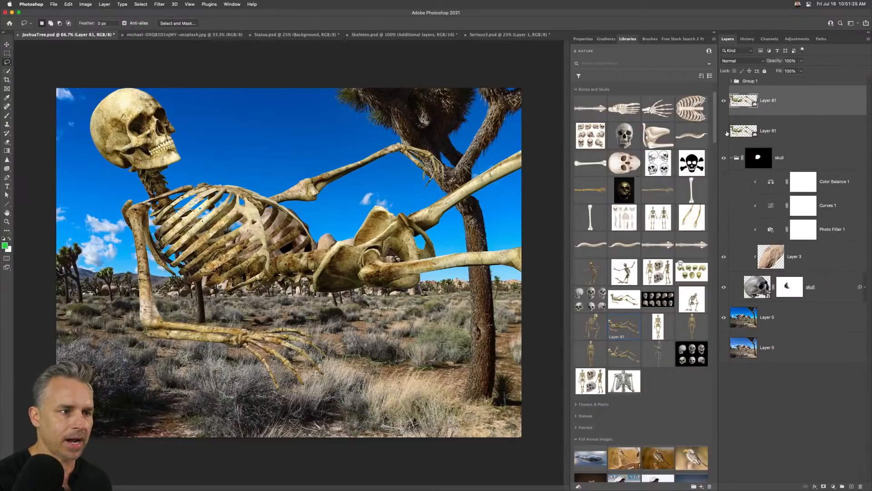
{"action": "right_click", "coordinate": [784, 102]}
{"action": "left_click", "coordinate": [803, 266]}
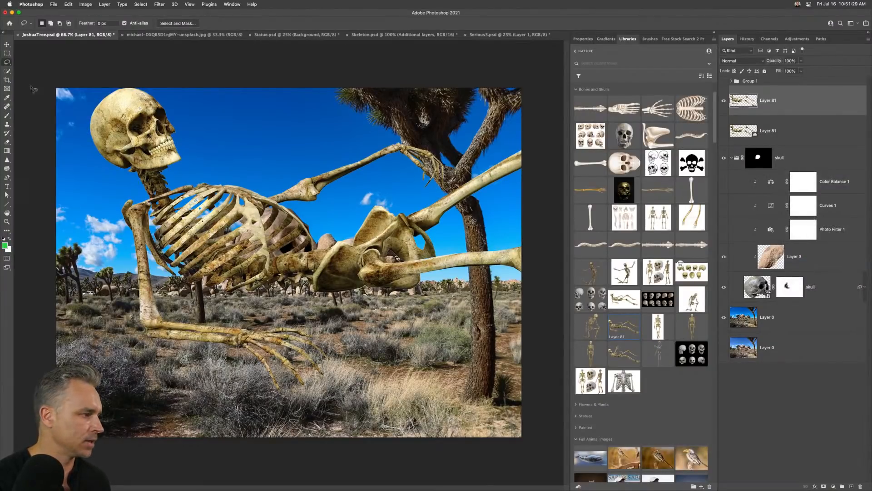
- Lasso the skull and neck on the rasterized skeleton, delete them and clear the selection
{"action": "mouse_move", "coordinate": [81, 194]}
{"action": "left_mouse_down"}
{"action": "mouse_move", "coordinate": [119, 191]}
{"action": "mouse_move", "coordinate": [145, 206]}
{"action": "left_mouse_up"}
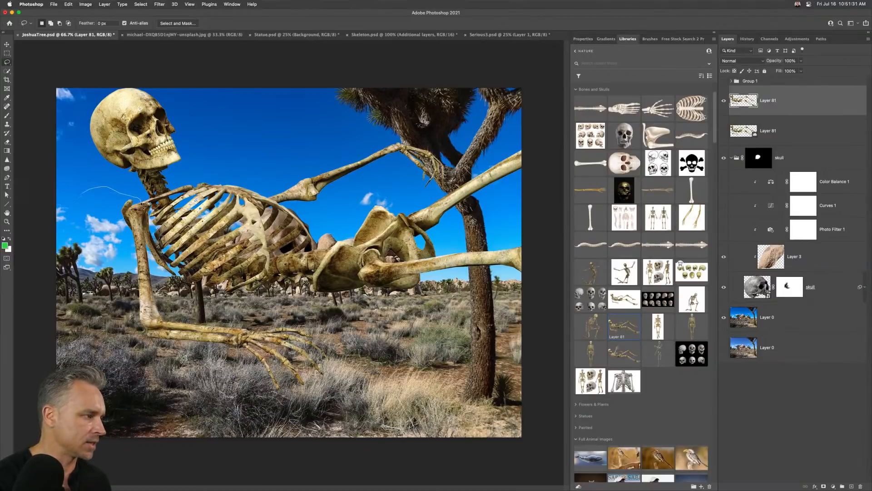
{"action": "mouse_move", "coordinate": [180, 177]}
{"action": "left_mouse_down"}
{"action": "mouse_move", "coordinate": [201, 178]}
{"action": "mouse_move", "coordinate": [196, 132]}
{"action": "mouse_move", "coordinate": [94, 36]}
{"action": "mouse_move", "coordinate": [63, 186]}
{"action": "left_mouse_up"}
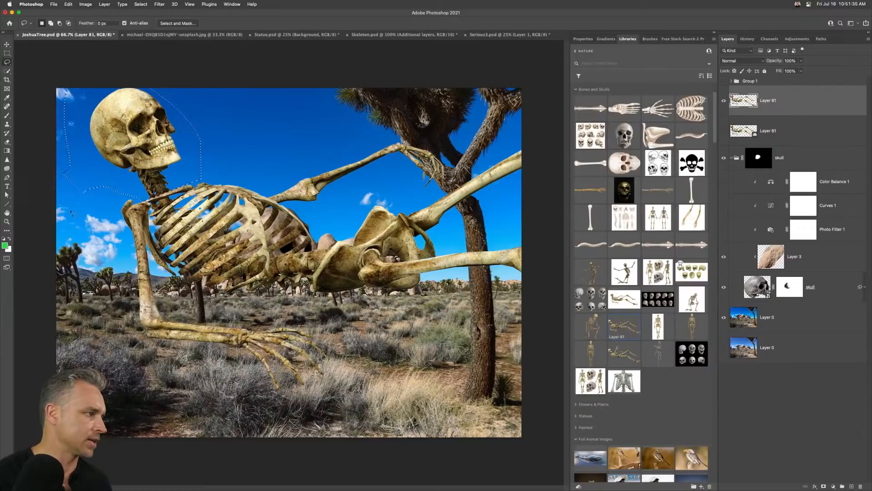
{"action": "key", "text": "Delete"}
{"action": "key", "text": "ctrl+d"}
- Shift the headless skeleton until its legs are in view, then lasso both legs and cut them onto their own layer
{"action": "left_click", "coordinate": [6, 45]}
{"action": "left_click_drag", "start_coordinate": [82, 108], "coordinate": [83, 126]}
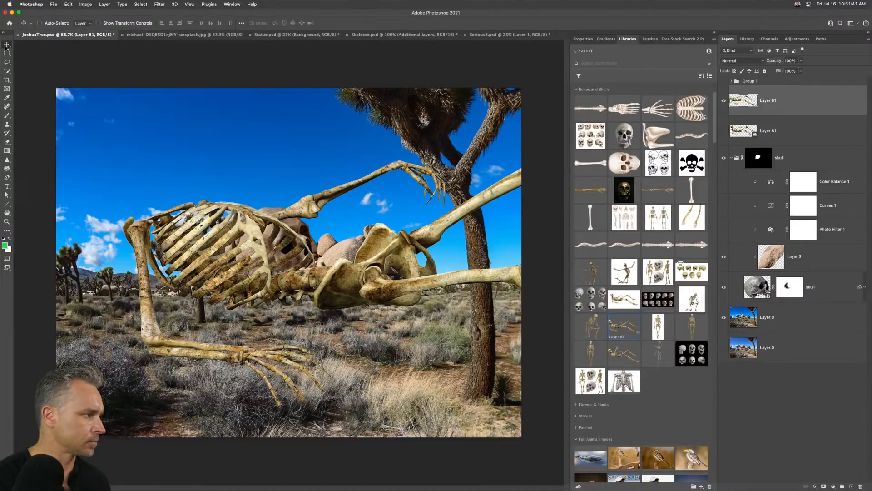
{"action": "left_click_drag", "start_coordinate": [532, 257], "coordinate": [146, 234]}
{"action": "left_click", "coordinate": [7, 62]}
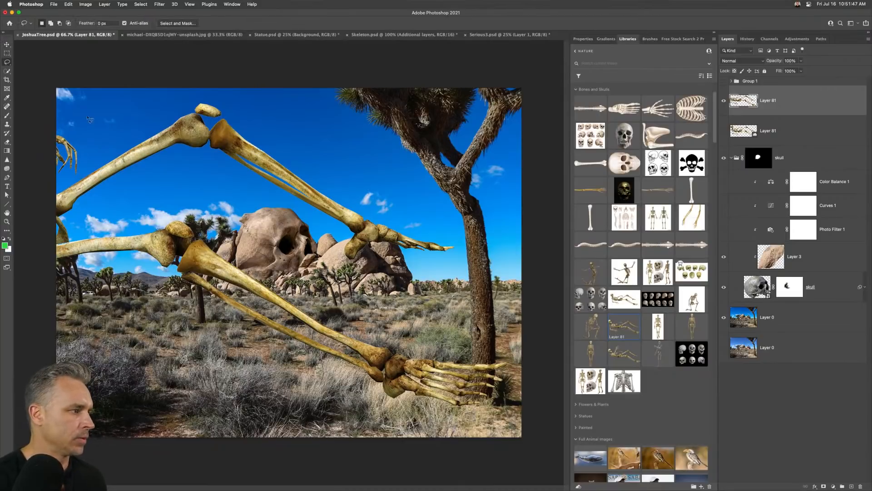
{"action": "mouse_move", "coordinate": [63, 191]}
{"action": "left_mouse_down"}
{"action": "mouse_move", "coordinate": [181, 99]}
{"action": "mouse_move", "coordinate": [376, 148]}
{"action": "mouse_move", "coordinate": [573, 291]}
{"action": "mouse_move", "coordinate": [559, 486]}
{"action": "mouse_move", "coordinate": [301, 437]}
{"action": "mouse_move", "coordinate": [101, 264]}
{"action": "mouse_move", "coordinate": [85, 263]}
{"action": "mouse_move", "coordinate": [63, 202]}
{"action": "left_mouse_up"}
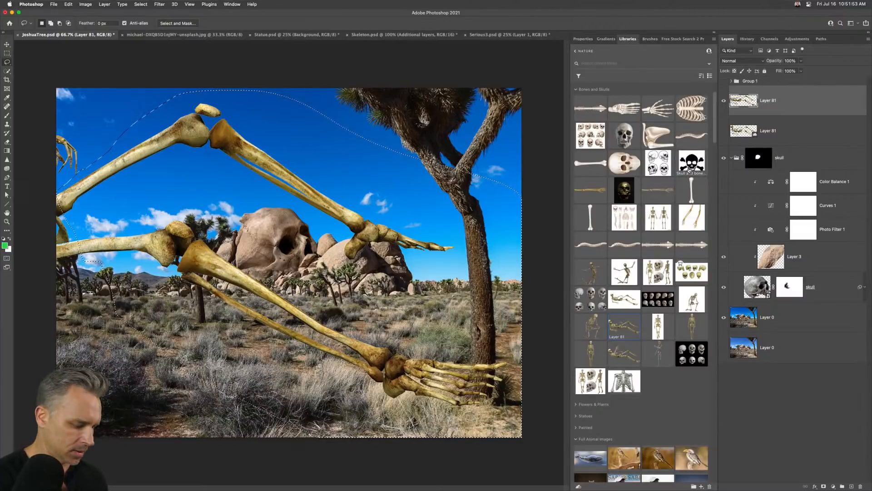
{"action": "key", "text": "super+j"}
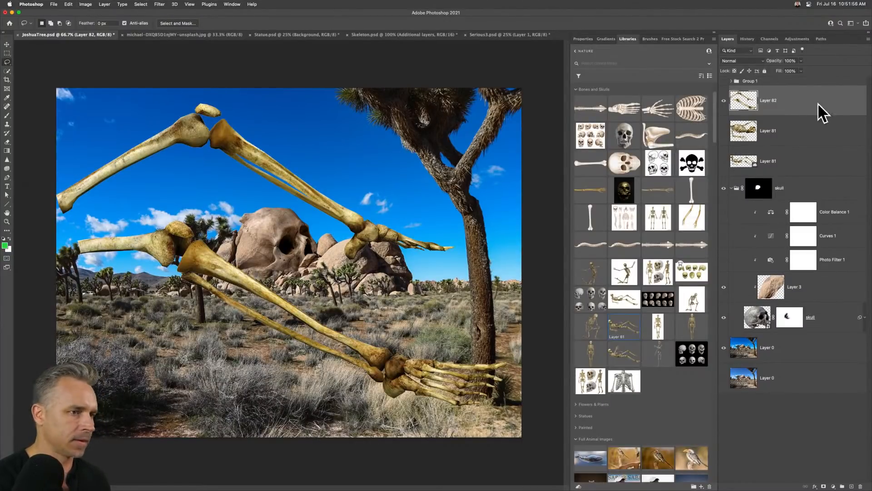
- Hide the leg bones layer and move the visible torso layer back into the scene, just below the skull rock
{"action": "left_click", "coordinate": [724, 131]}
{"action": "left_click", "coordinate": [724, 101]}
{"action": "left_click", "coordinate": [745, 131]}
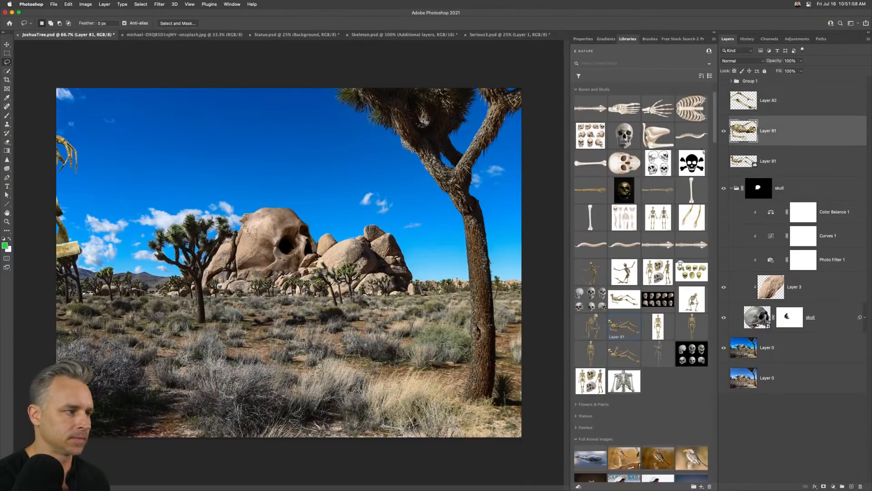
{"action": "left_click", "coordinate": [7, 44]}
{"action": "mouse_move", "coordinate": [136, 233]}
{"action": "left_mouse_down"}
{"action": "mouse_move", "coordinate": [272, 272]}
{"action": "mouse_move", "coordinate": [405, 280]}
{"action": "mouse_move", "coordinate": [254, 266]}
{"action": "mouse_move", "coordinate": [287, 319]}
{"action": "left_mouse_up"}
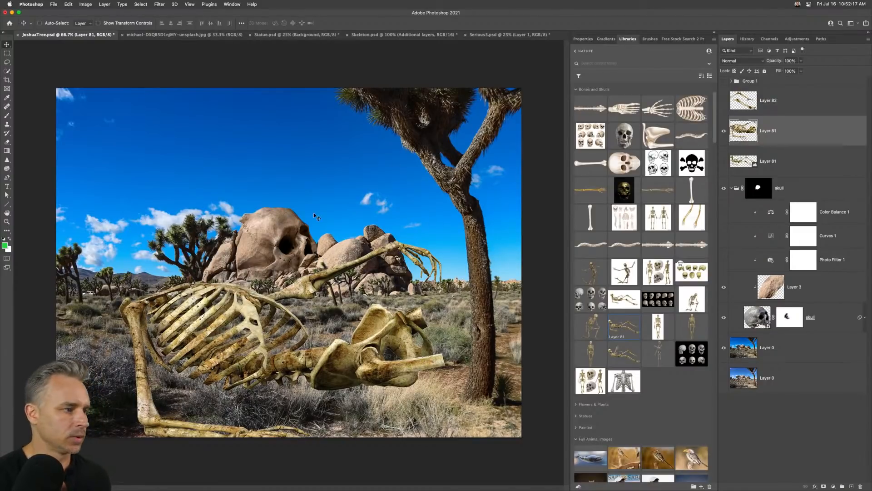
- Lasso the skeleton's raised arm, cut it onto its own layer over the rocks, and hide the remaining torso layer
{"action": "left_click", "coordinate": [7, 62]}
{"action": "mouse_move", "coordinate": [333, 316]}
{"action": "left_mouse_down"}
{"action": "mouse_move", "coordinate": [270, 299]}
{"action": "mouse_move", "coordinate": [341, 212]}
{"action": "mouse_move", "coordinate": [365, 207]}
{"action": "left_mouse_up"}
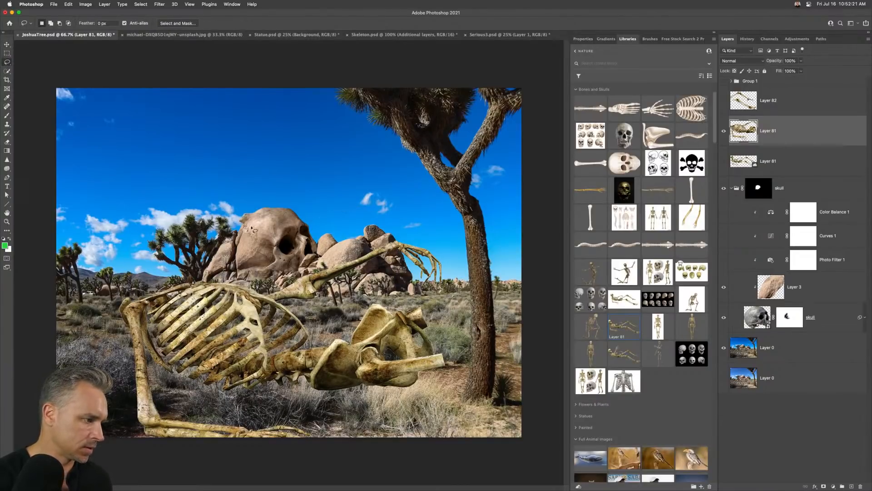
{"action": "mouse_move", "coordinate": [413, 232]}
{"action": "left_mouse_down"}
{"action": "mouse_move", "coordinate": [477, 298]}
{"action": "mouse_move", "coordinate": [357, 298]}
{"action": "mouse_move", "coordinate": [329, 314]}
{"action": "mouse_move", "coordinate": [303, 313]}
{"action": "mouse_move", "coordinate": [262, 297]}
{"action": "mouse_move", "coordinate": [360, 219]}
{"action": "left_mouse_up"}
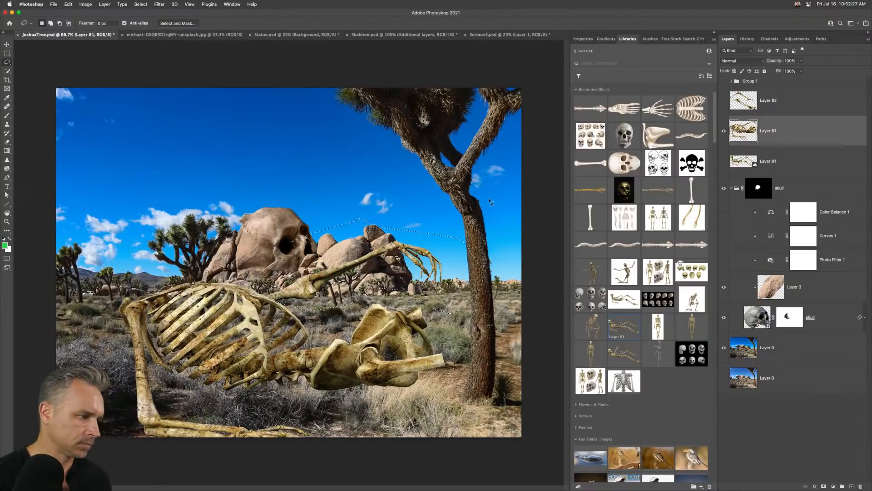
{"action": "key", "text": "super+j"}
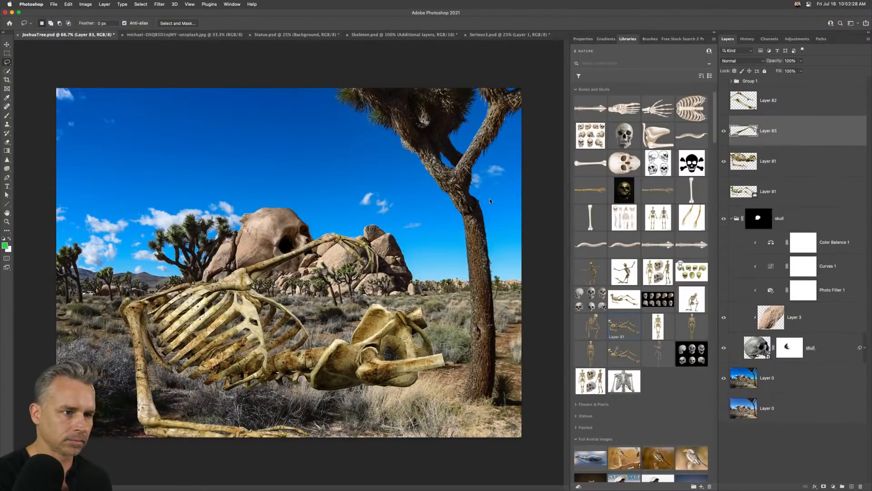
{"action": "left_click", "coordinate": [723, 162]}
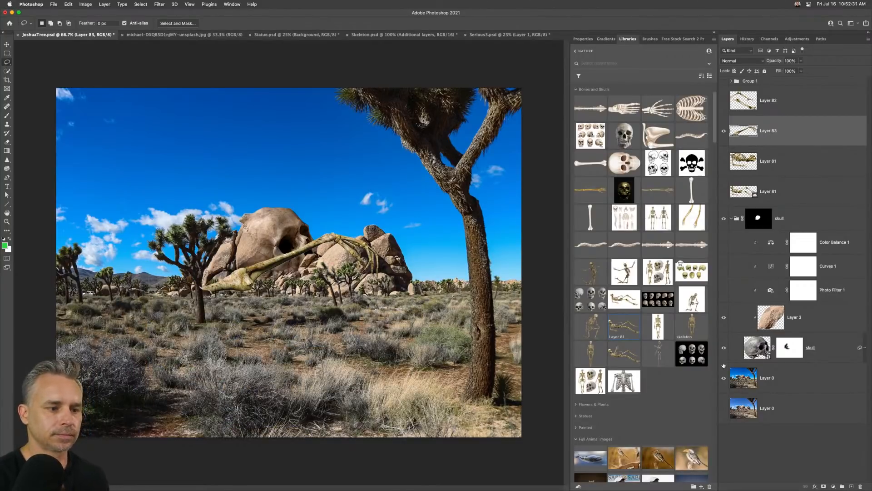
- Collapse the skull group and move the leg bones, torso and original skeleton layers into Group 1
{"action": "left_click", "coordinate": [763, 370]}
{"action": "left_click", "coordinate": [730, 222]}
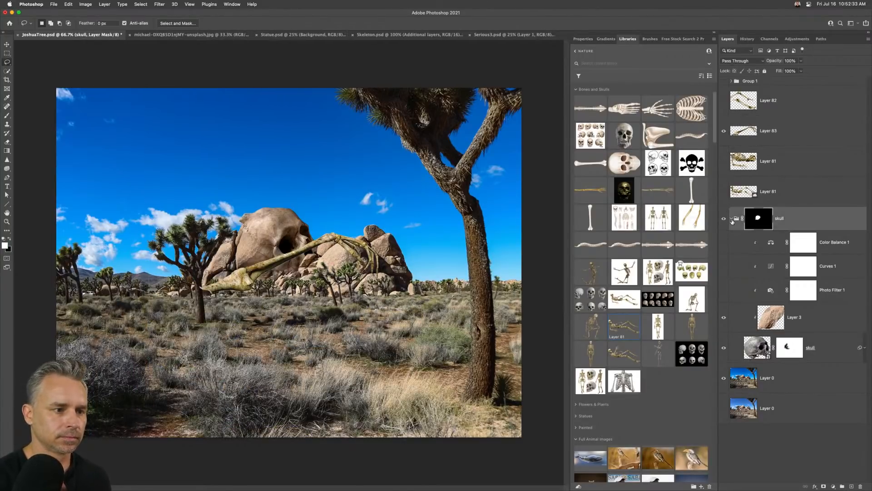
{"action": "left_click", "coordinate": [731, 218]}
{"action": "left_click", "coordinate": [761, 191]}
{"action": "left_click", "coordinate": [778, 166], "text": "shift"}
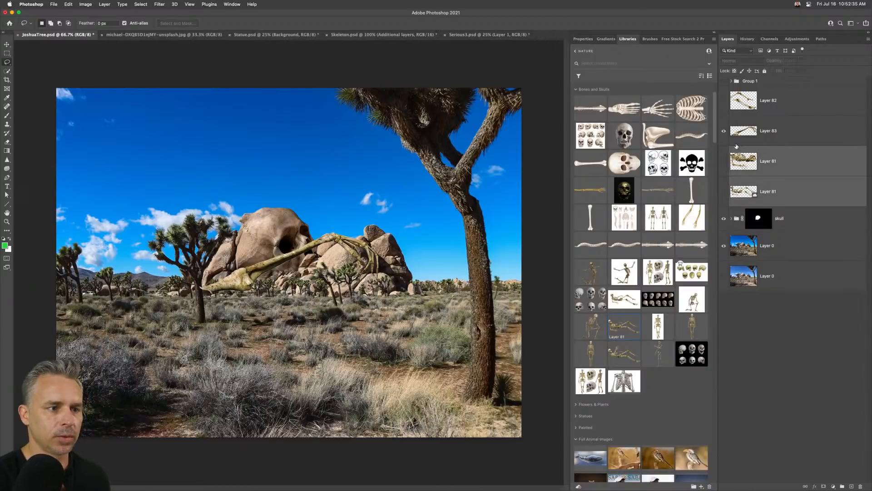
{"action": "left_click", "coordinate": [780, 105], "text": "super"}
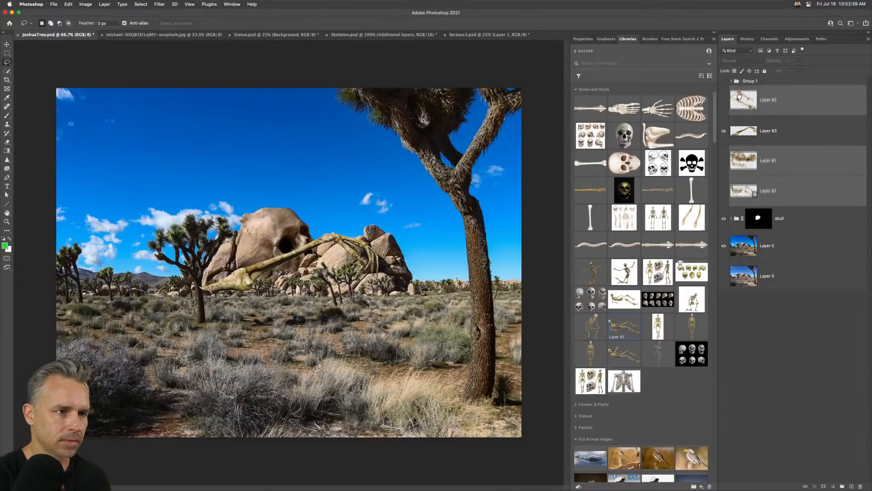
{"action": "left_click", "coordinate": [732, 82]}
{"action": "left_click", "coordinate": [732, 82]}
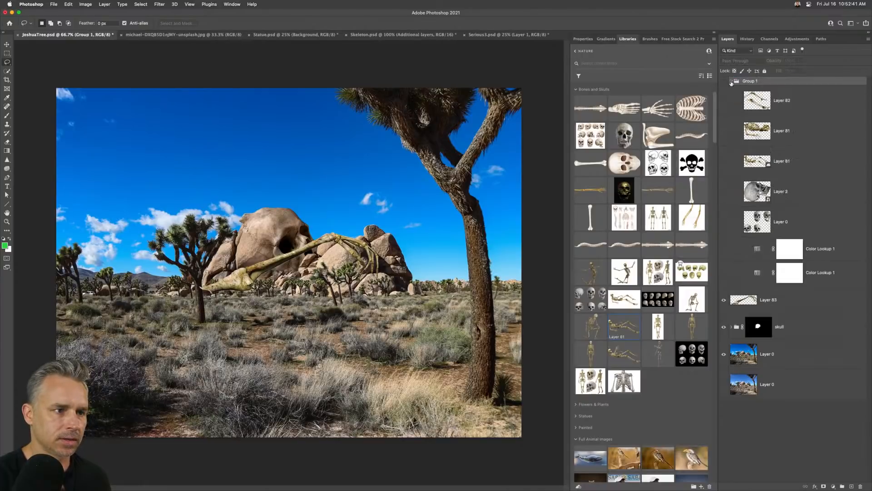
- Collapse Group 1, delete the bottommost Layer 0, and duplicate the remaining landscape layer
{"action": "left_click", "coordinate": [731, 81]}
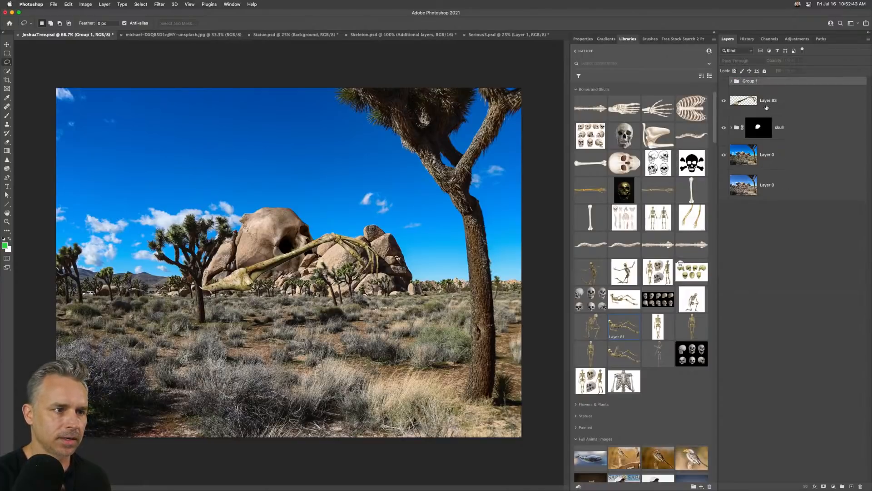
{"action": "left_click_drag", "start_coordinate": [754, 162], "coordinate": [750, 200]}
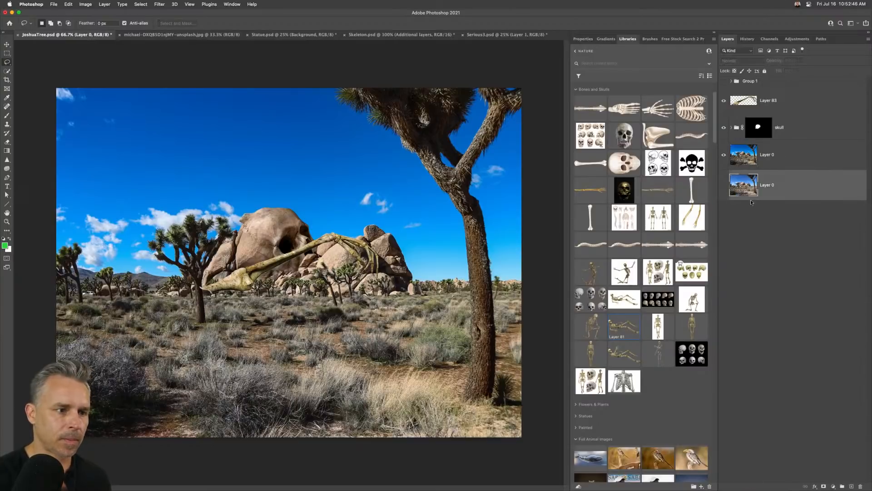
{"action": "left_click", "coordinate": [723, 155]}
{"action": "left_click", "coordinate": [724, 155]}
{"action": "left_click", "coordinate": [754, 169]}
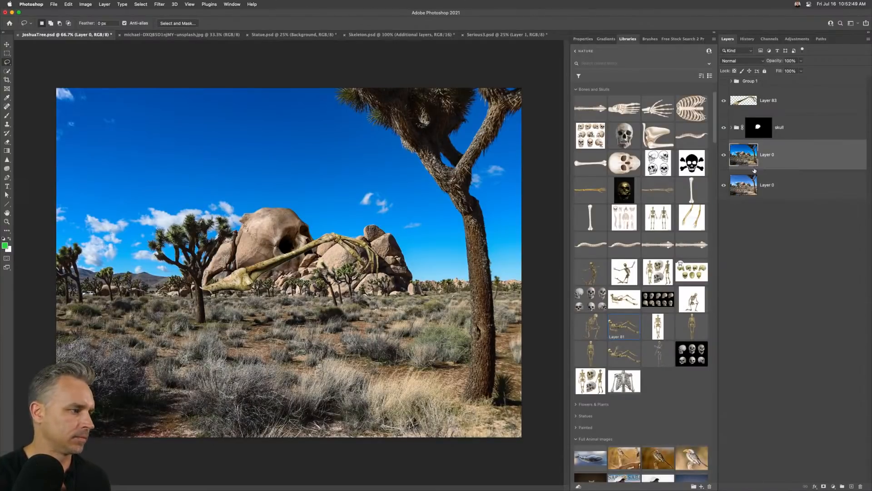
{"action": "left_click_drag", "start_coordinate": [752, 191], "coordinate": [860, 486]}
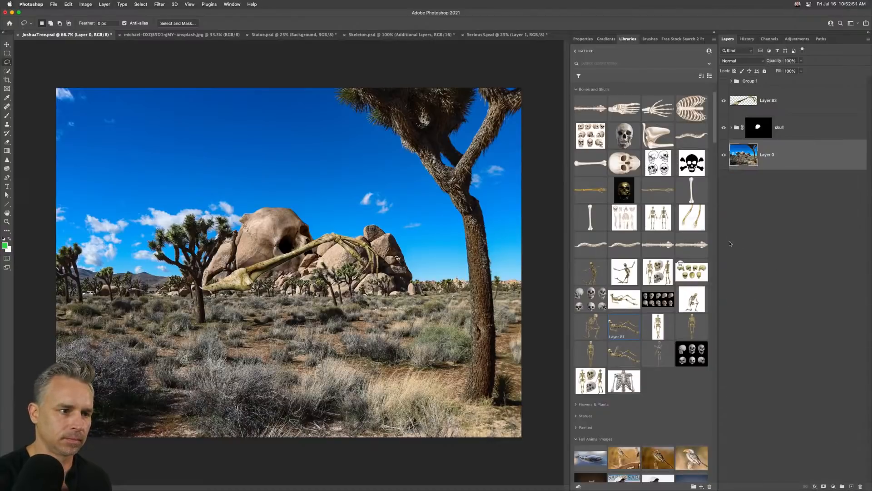
{"action": "key", "text": "super+j"}
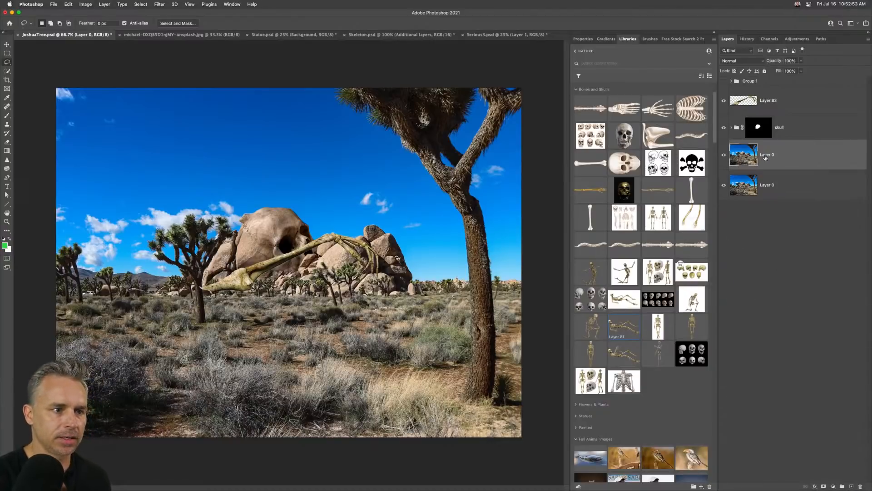
- Rename both landscape layers as bkgd
{"action": "double_click", "coordinate": [765, 155]}
{"action": "type", "text": "bkgd"}
{"action": "key", "text": "Return"}
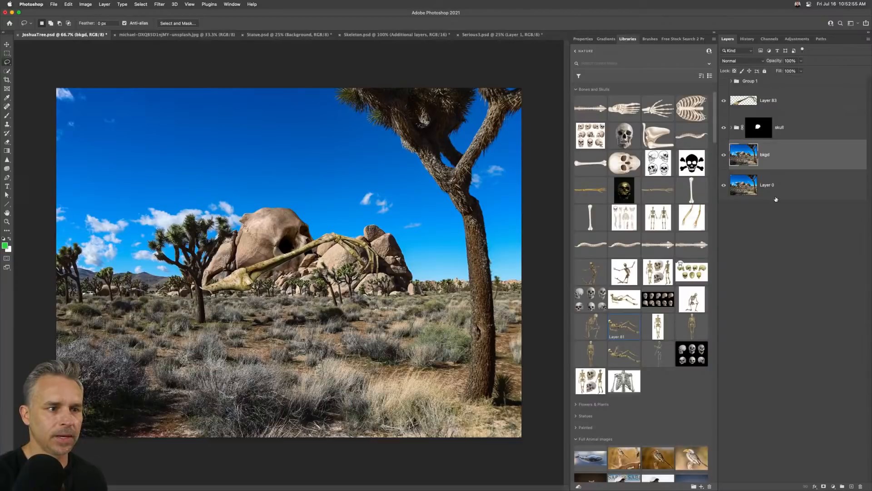
{"action": "double_click", "coordinate": [762, 184]}
{"action": "type", "text": "bkgd"}
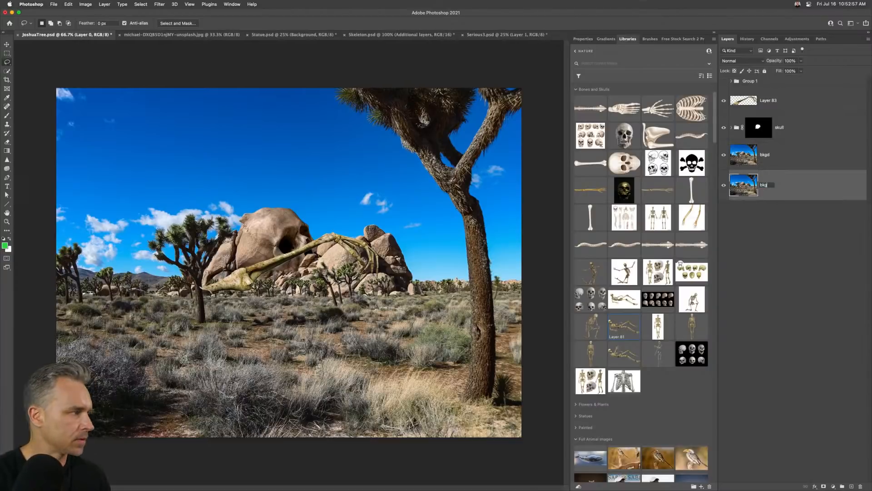
{"action": "key", "text": "Return"}
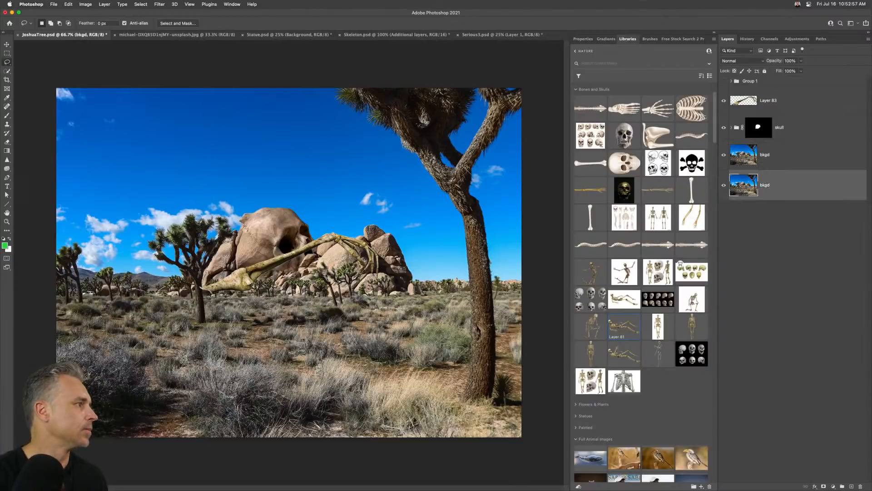
- Make the upper bkgd layer the active one, hide all other layers including the arm and skull, and collapse the libraries area
{"action": "left_click", "coordinate": [765, 156]}
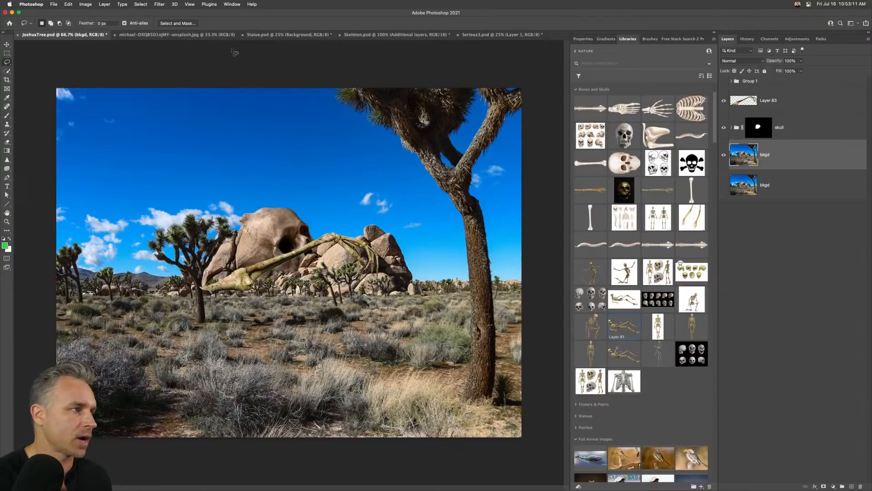
{"action": "left_click_drag", "start_coordinate": [726, 131], "coordinate": [723, 112]}
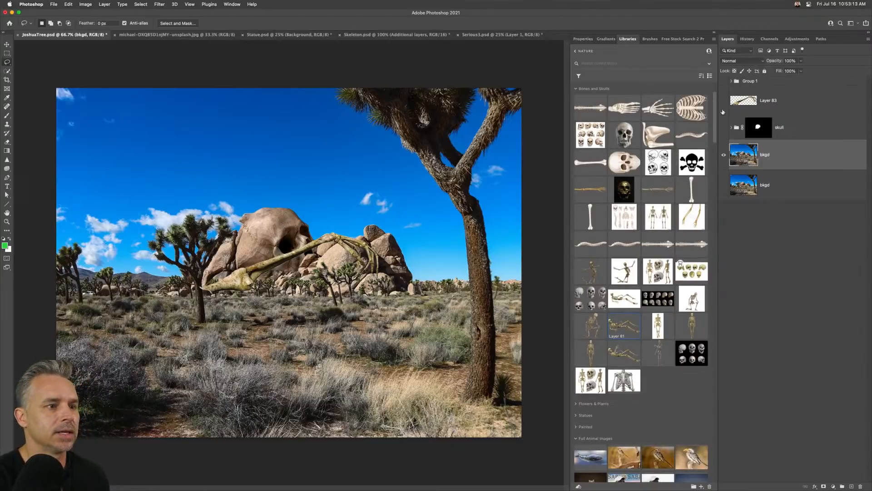
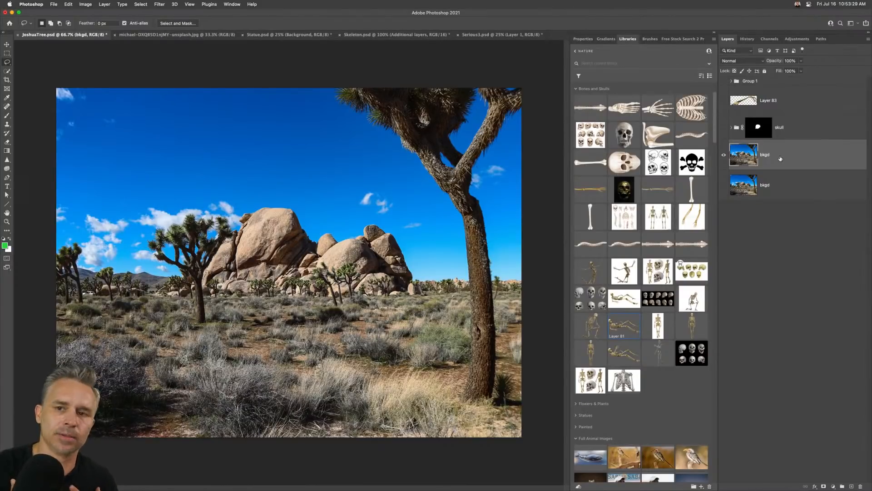
{"action": "left_click", "coordinate": [712, 32]}
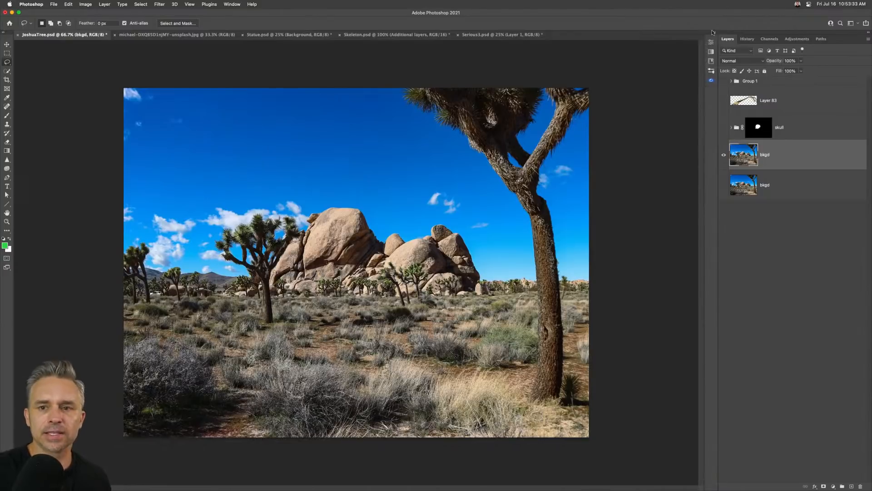
{"action": "left_click", "coordinate": [768, 40]}
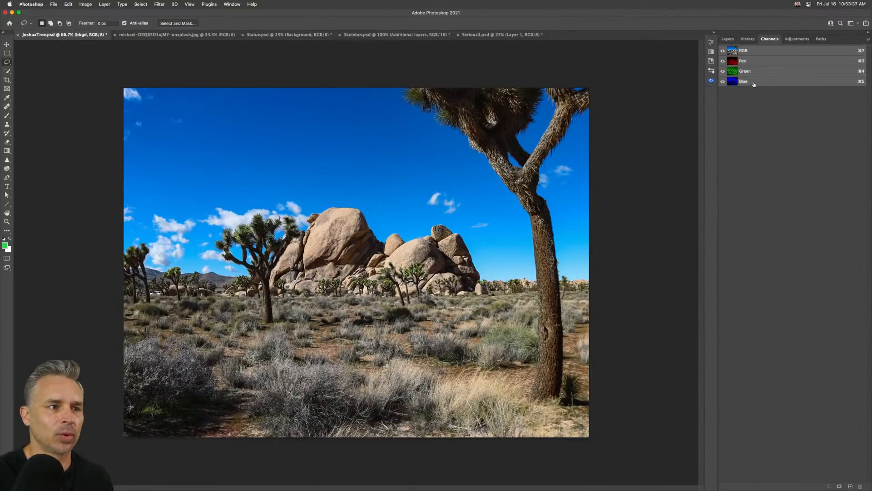
{"action": "left_click", "coordinate": [733, 82]}
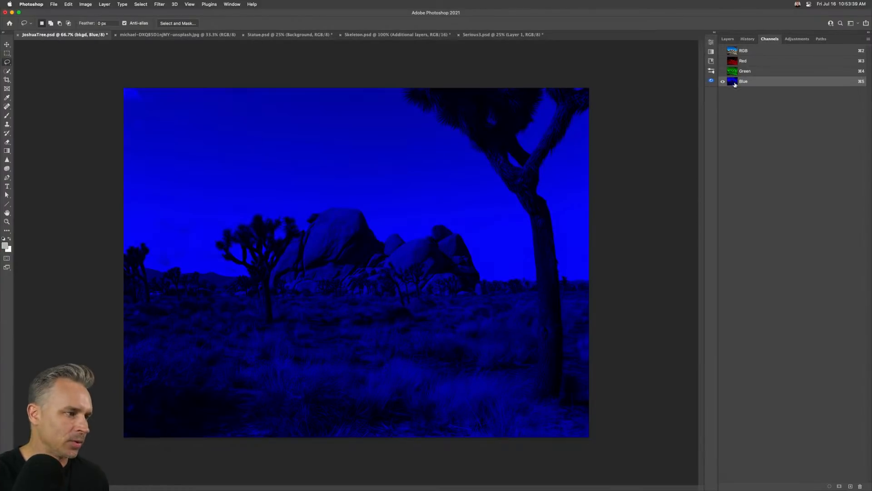
{"action": "left_click", "coordinate": [734, 84], "text": "super"}
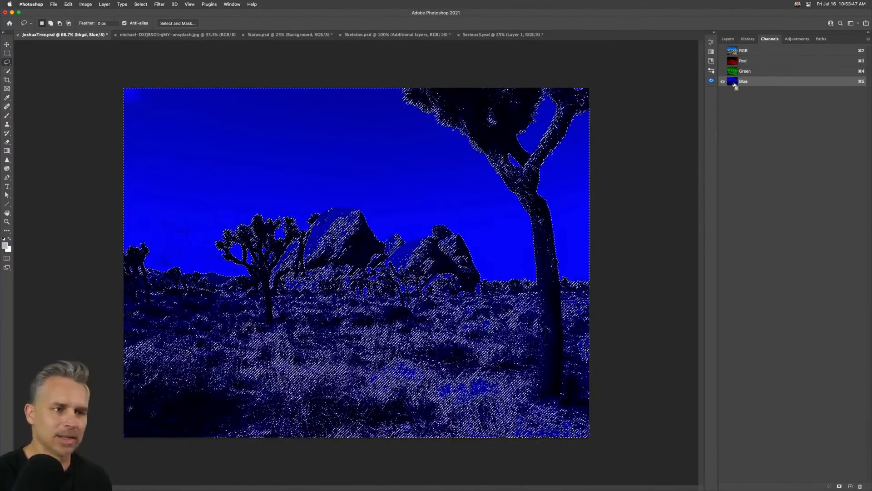
{"action": "key", "text": "super+d"}
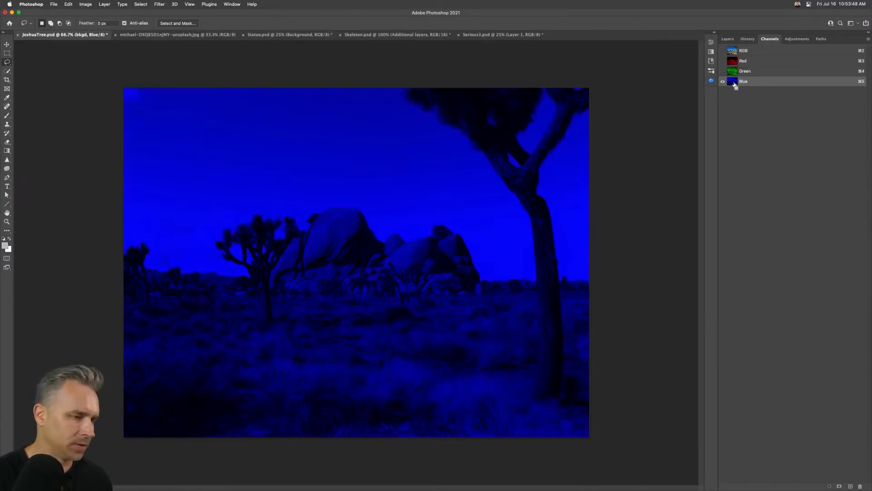
{"action": "key", "text": "super+2"}
{"action": "left_click", "coordinate": [728, 39]}
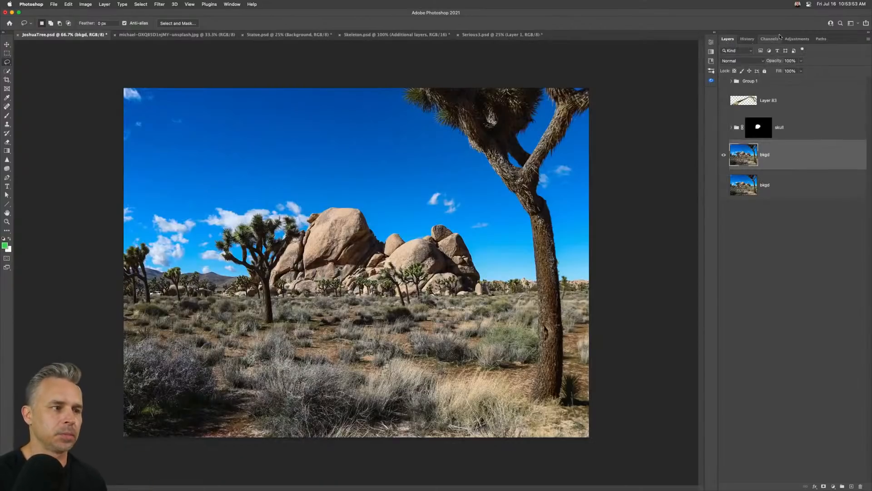
- Select the blue sky with Color Range by sampling across its tones, and mask the sky out of the upper bkgd layer
{"action": "left_click", "coordinate": [141, 4]}
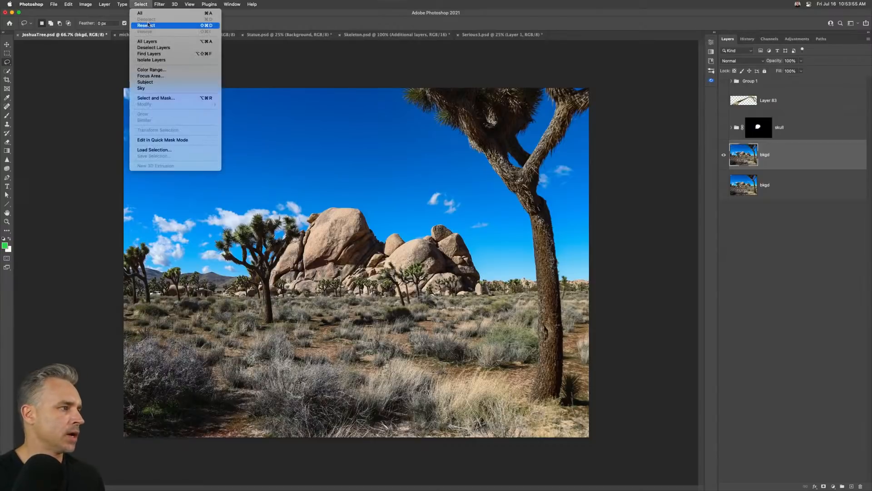
{"action": "left_click", "coordinate": [151, 70]}
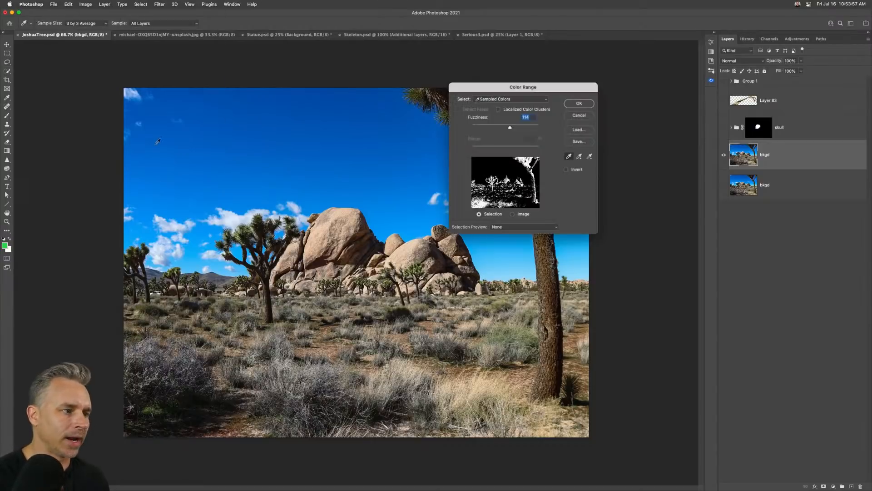
{"action": "left_click_drag", "start_coordinate": [488, 88], "coordinate": [577, 144]}
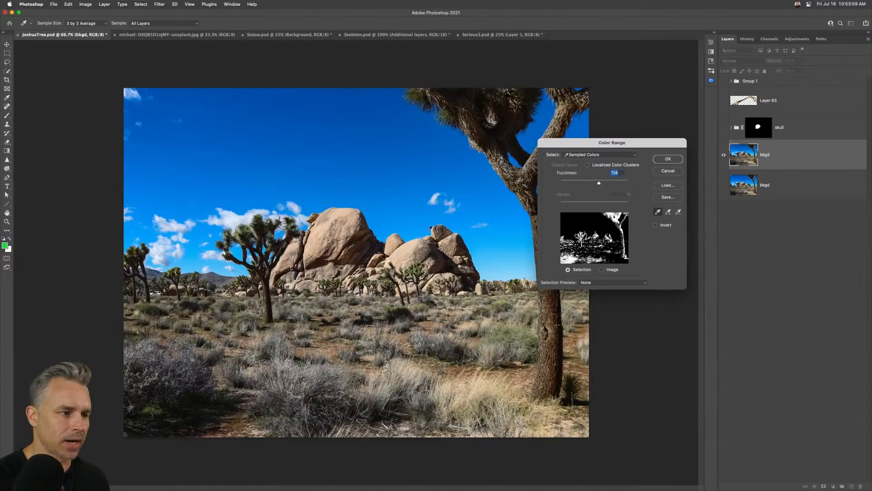
{"action": "left_click", "coordinate": [523, 226]}
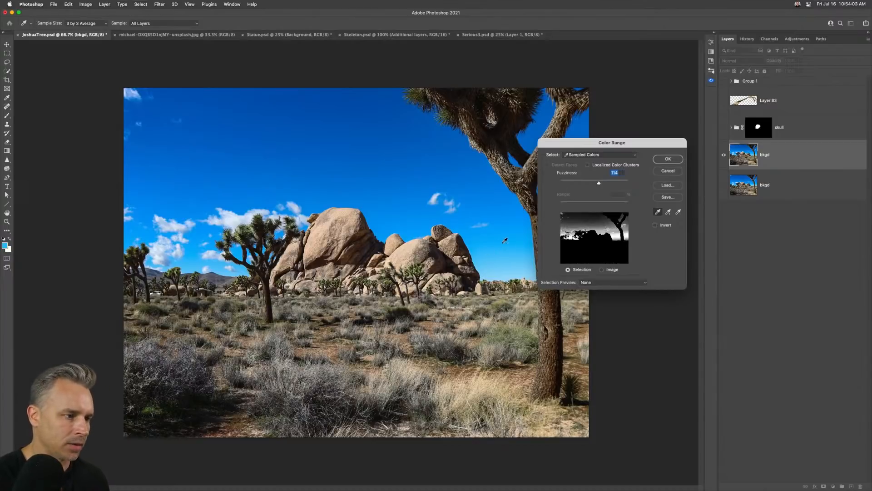
{"action": "mouse_move", "coordinate": [514, 240]}
{"action": "left_mouse_down"}
{"action": "mouse_move", "coordinate": [502, 201]}
{"action": "mouse_move", "coordinate": [421, 164]}
{"action": "mouse_move", "coordinate": [320, 137]}
{"action": "left_mouse_up"}
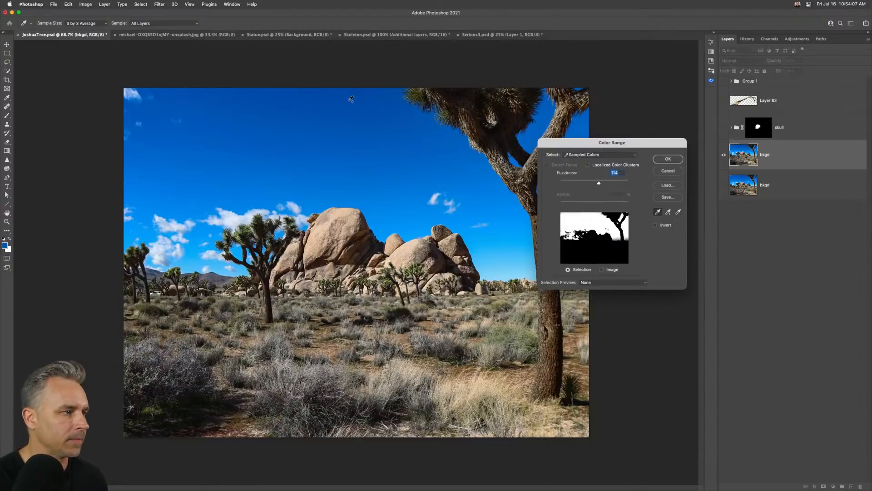
{"action": "left_click", "coordinate": [506, 274]}
{"action": "left_click", "coordinate": [507, 272]}
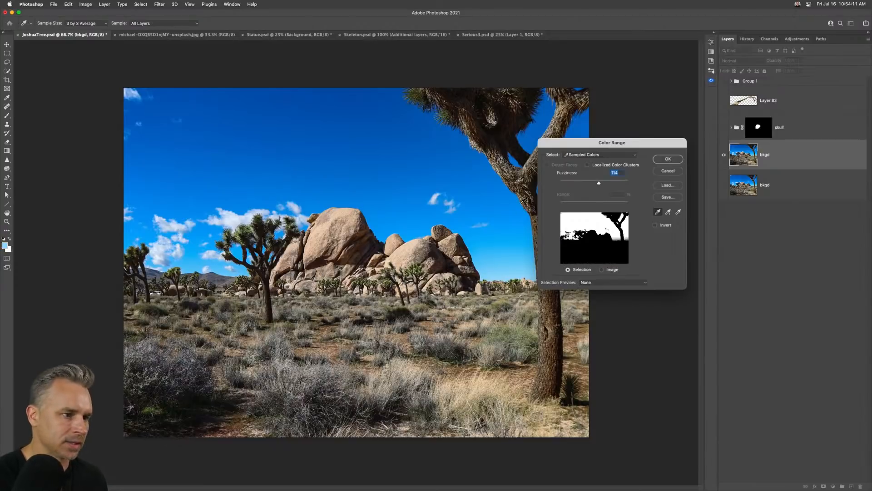
{"action": "left_click", "coordinate": [666, 159]}
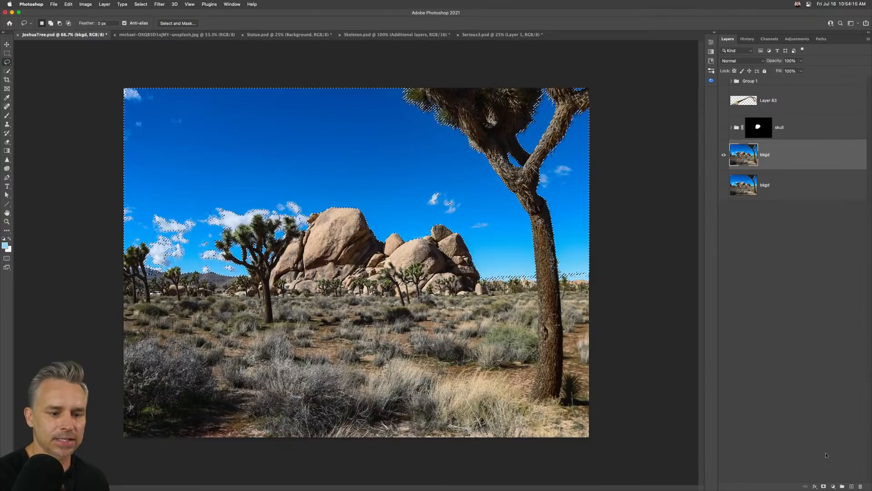
{"action": "left_click", "coordinate": [823, 487], "text": "alt"}
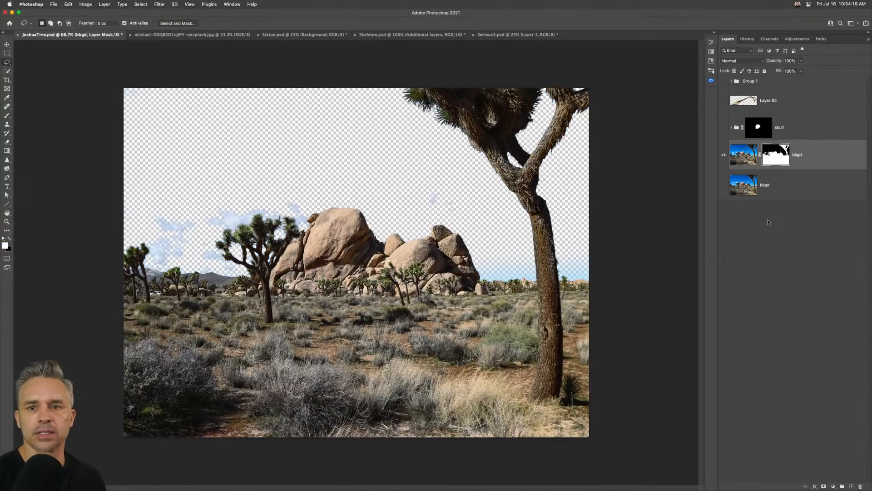
- Hide the masked bkgd layer, show and duplicate the unmasked bkgd layer, and hide the bottommost copy
{"action": "left_click", "coordinate": [725, 154]}
{"action": "left_click", "coordinate": [723, 185]}
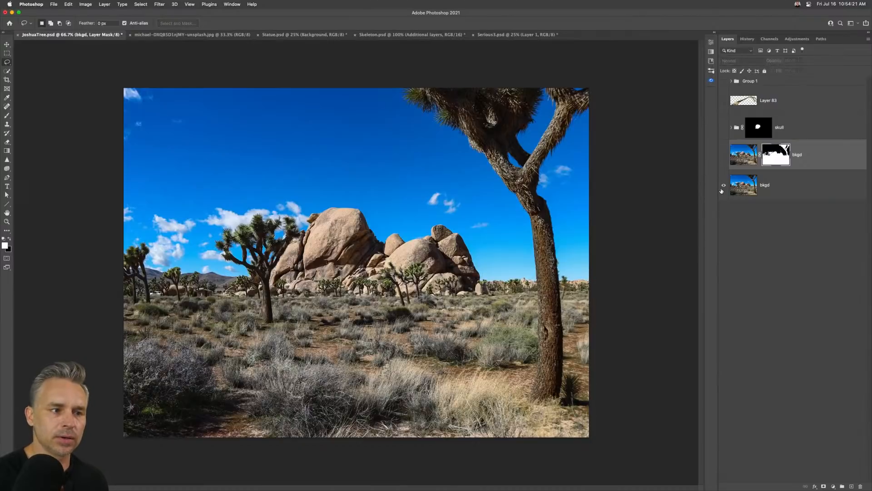
{"action": "left_click_drag", "start_coordinate": [836, 193], "coordinate": [846, 485]}
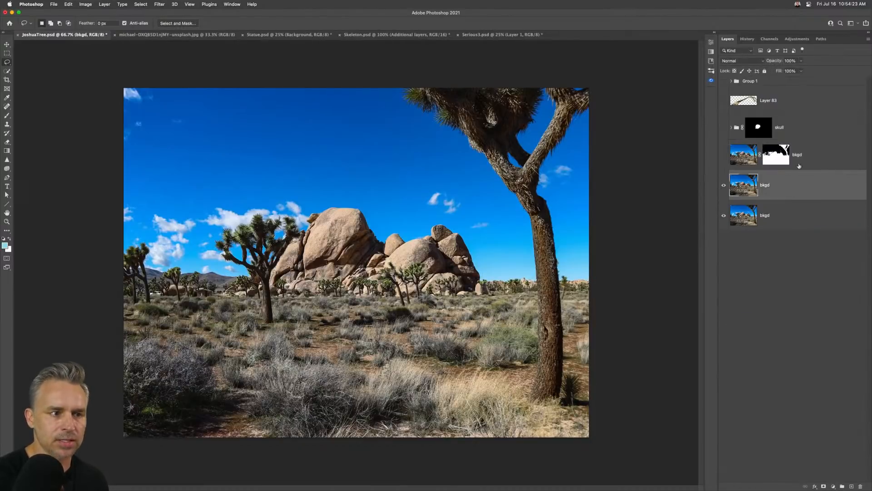
{"action": "left_click", "coordinate": [724, 217]}
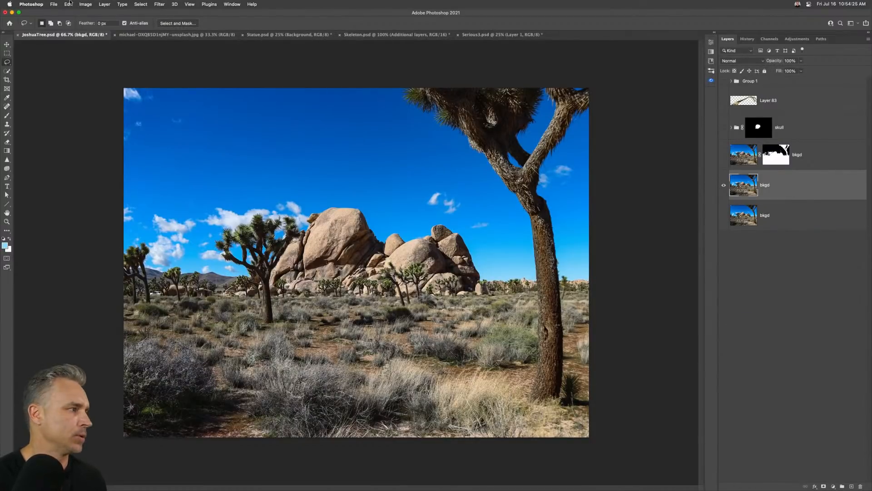
- Apply Sky Replacement to the visible bkgd layer using the second Blue Skies preset, output to New Layers
{"action": "left_click", "coordinate": [68, 4]}
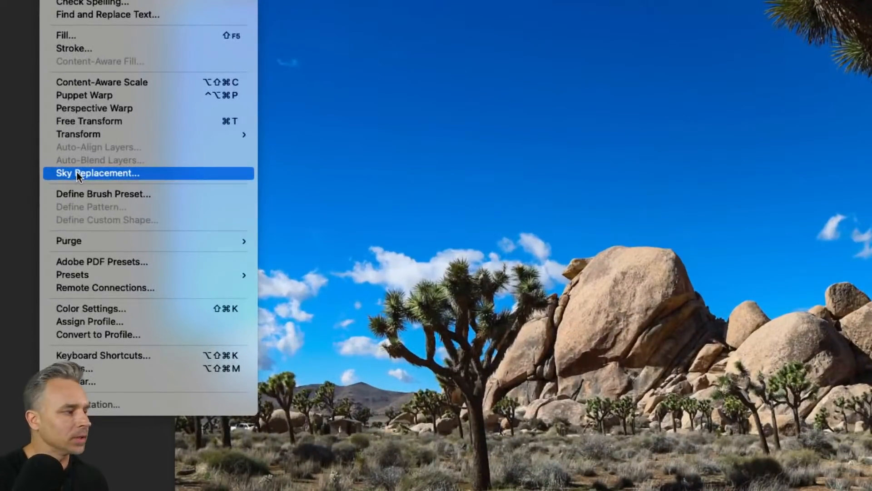
{"action": "left_click", "coordinate": [77, 172]}
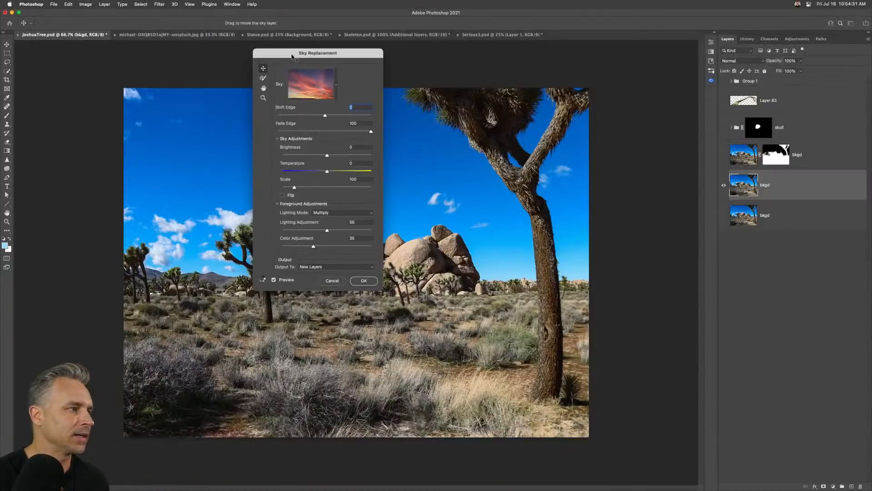
{"action": "left_click_drag", "start_coordinate": [294, 54], "coordinate": [548, 58]}
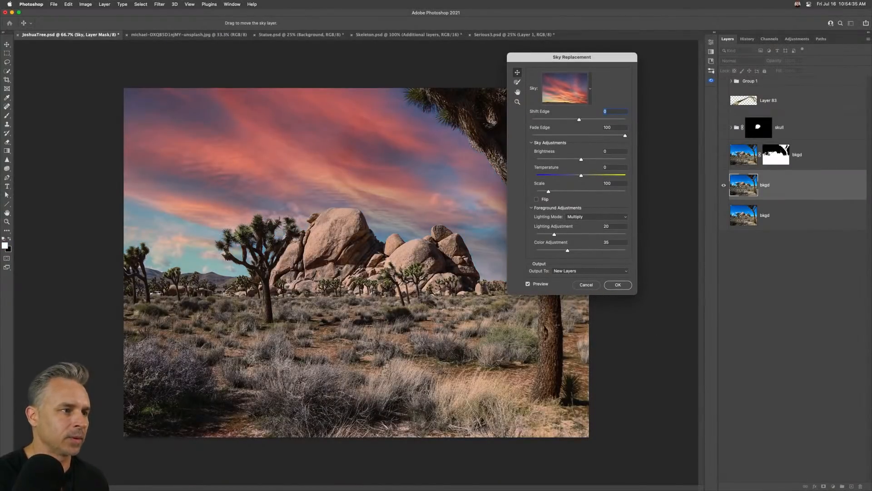
{"action": "left_click", "coordinate": [590, 87]}
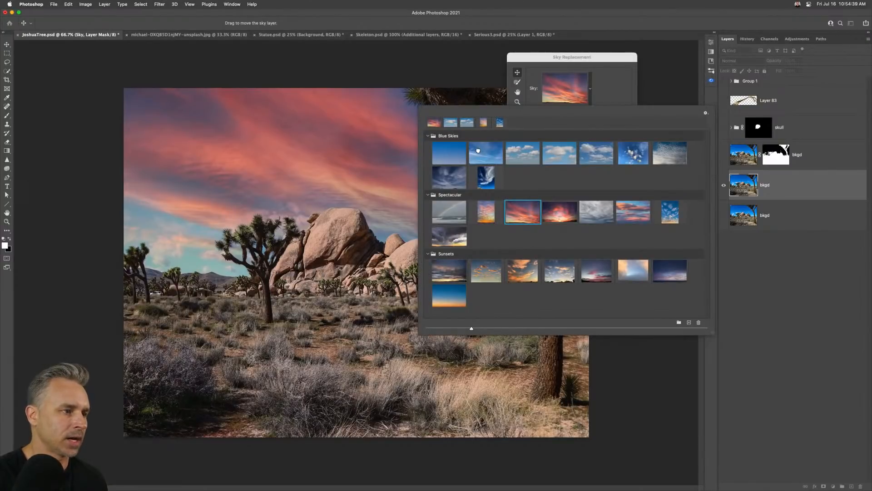
{"action": "left_click", "coordinate": [480, 153]}
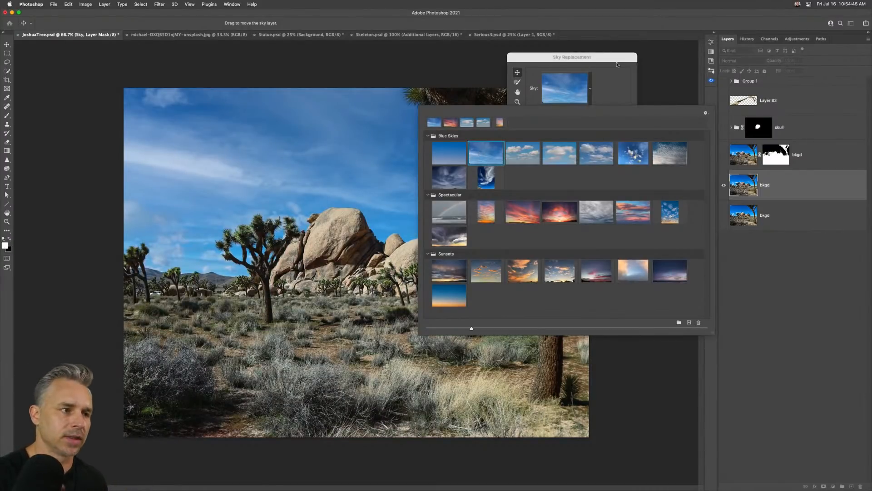
{"action": "left_click", "coordinate": [617, 65]}
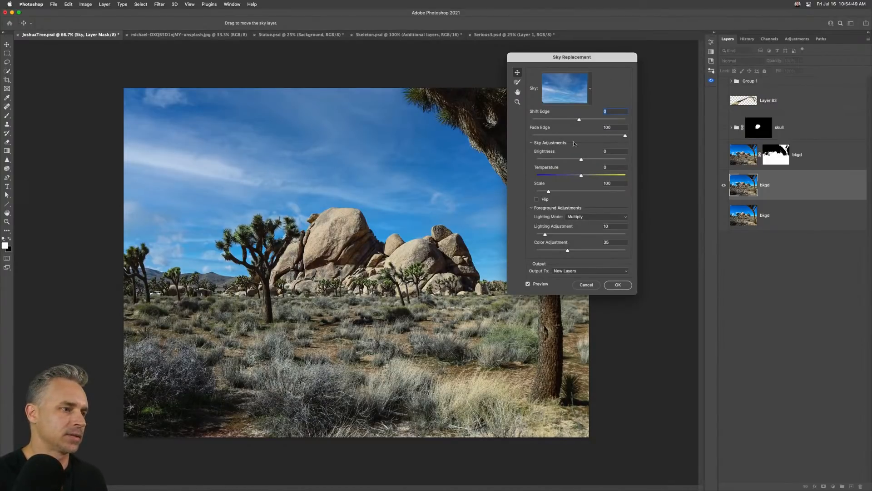
{"action": "left_click", "coordinate": [622, 285]}
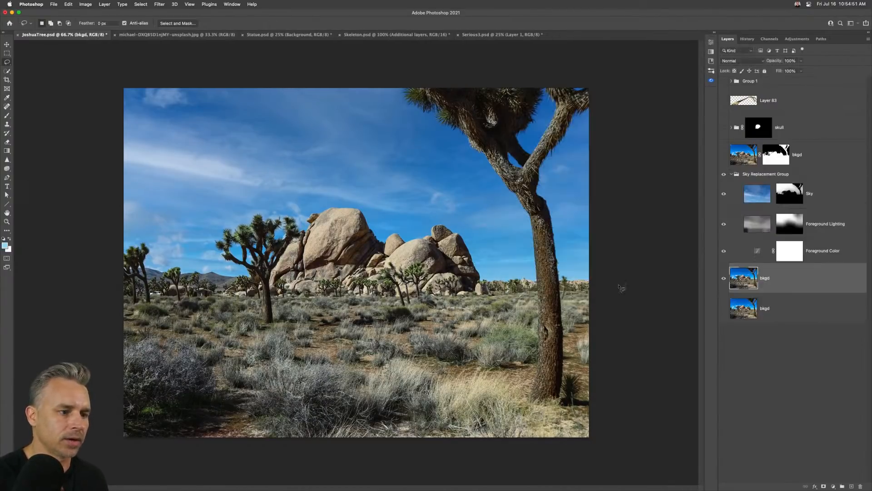
- Copy the Sky layer's mask onto the visible bkgd layer beneath the Sky Replacement Group
{"action": "left_click", "coordinate": [812, 203]}
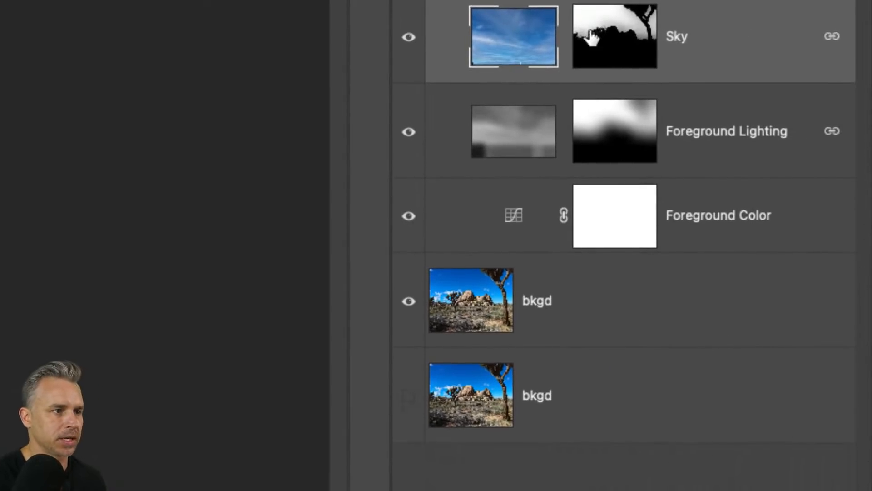
{"action": "left_click_drag", "start_coordinate": [609, 29], "coordinate": [566, 306]}
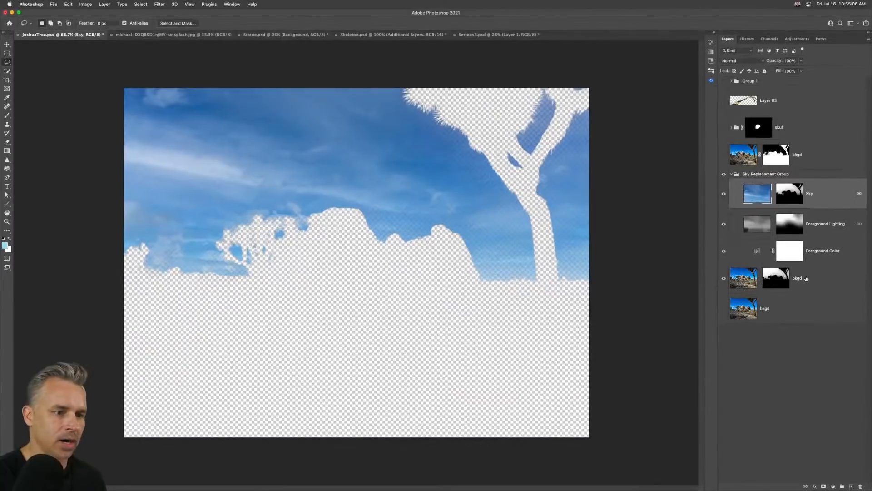
{"action": "left_click", "coordinate": [536, 310]}
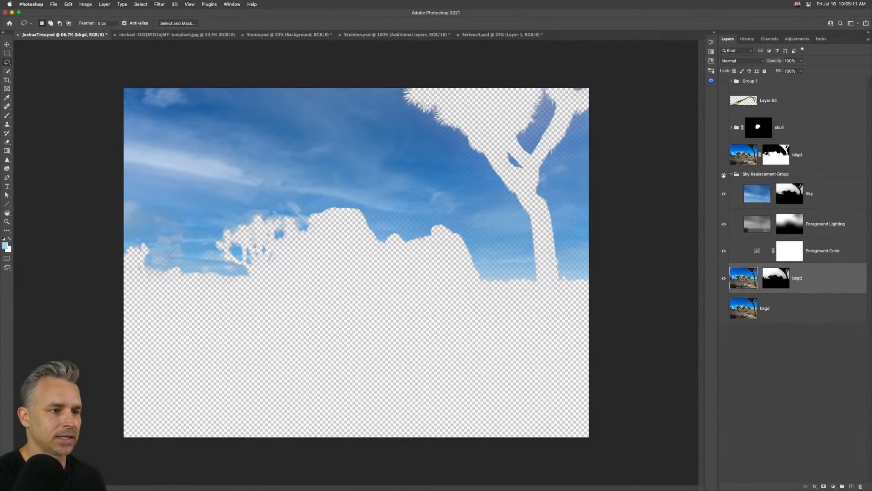
- Collapse the Sky Replacement Group and, with it temporarily hidden, invert the mask of the bkgd layer beneath it
{"action": "left_click", "coordinate": [733, 176]}
{"action": "left_click", "coordinate": [731, 174]}
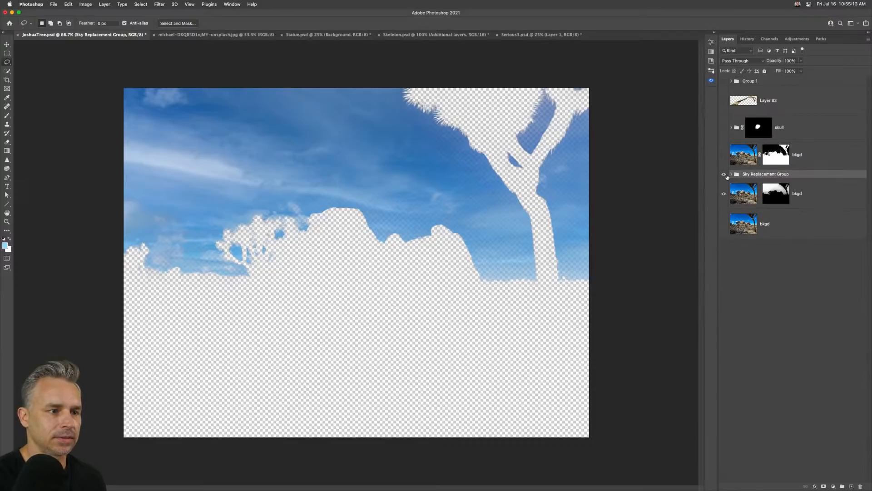
{"action": "left_click", "coordinate": [724, 175]}
{"action": "left_click", "coordinate": [738, 200]}
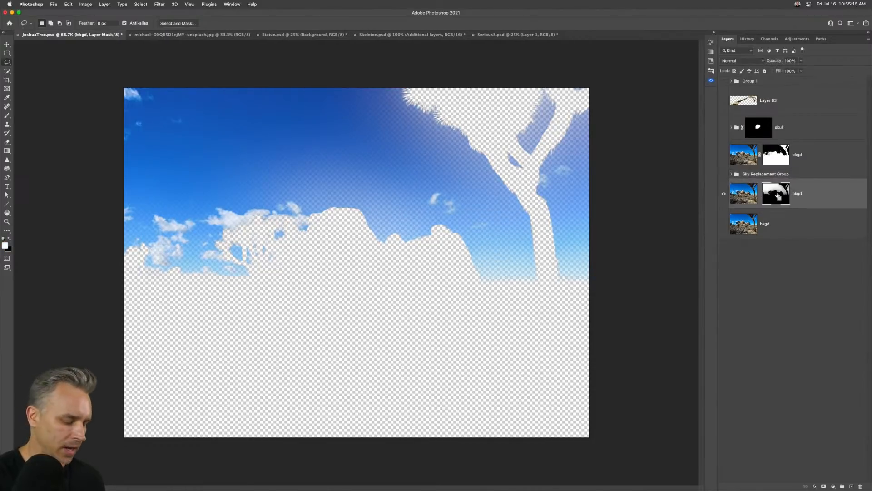
{"action": "key", "text": "super+i"}
{"action": "key", "text": "super+i"}
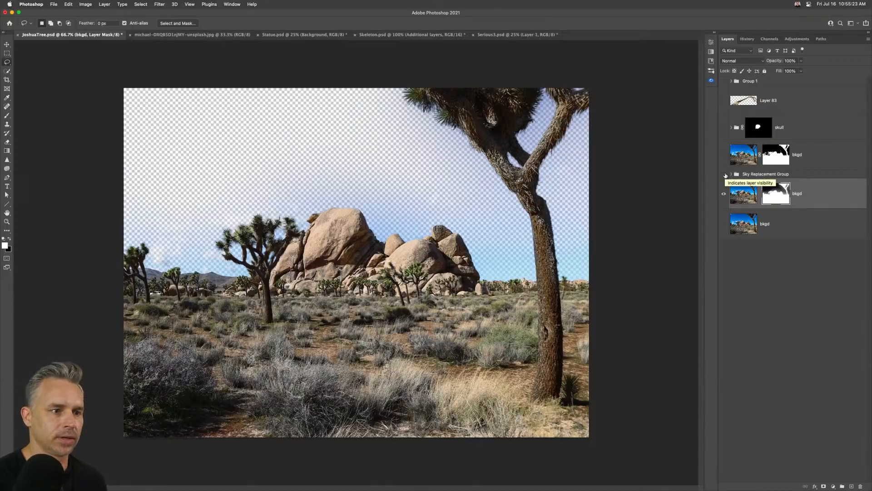
{"action": "left_click", "coordinate": [725, 174]}
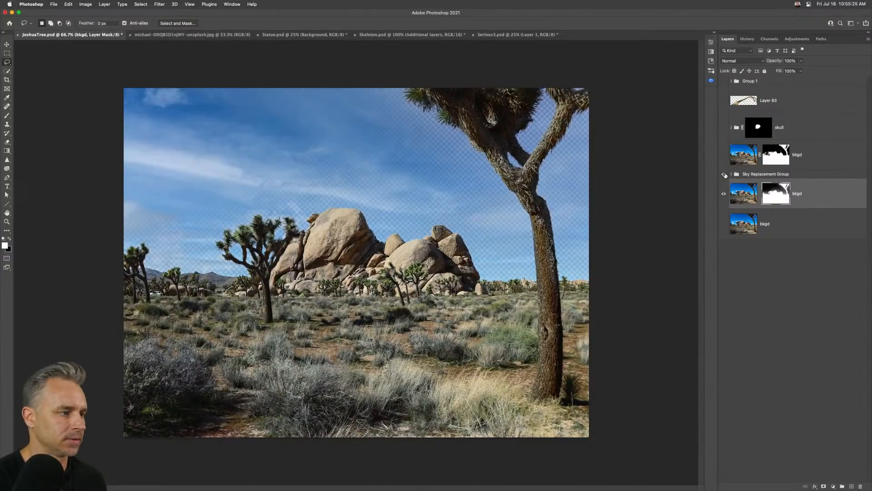
- Duplicate the masked bkgd layer beneath the Sky Replacement Group and invert the upper copy's mask
{"action": "left_click", "coordinate": [736, 196]}
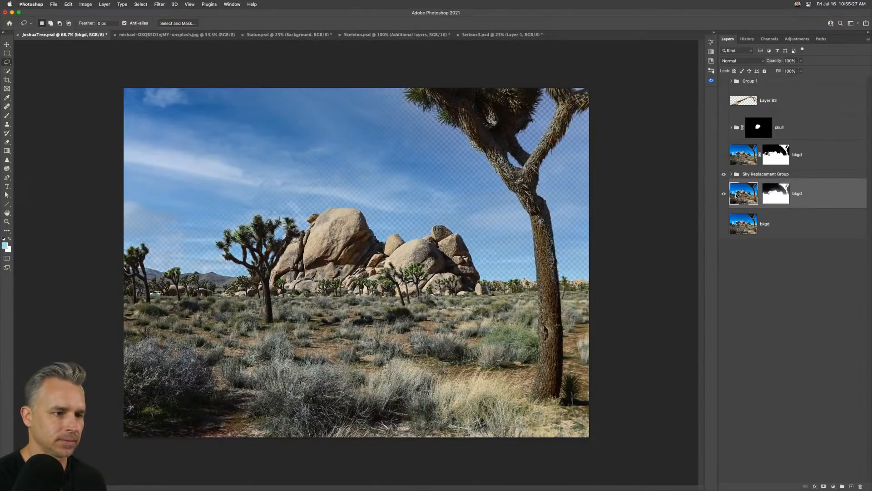
{"action": "key", "text": "super+j"}
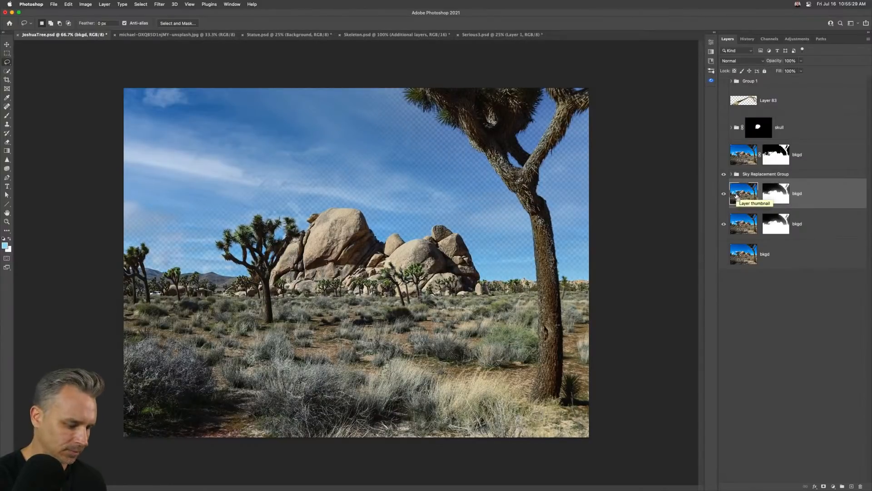
{"action": "key", "text": "super+i"}
{"action": "key", "text": "super+z"}
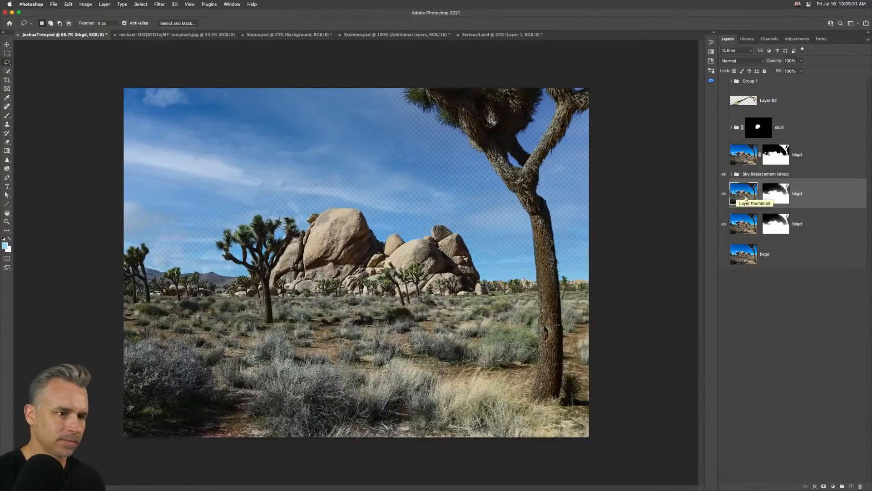
{"action": "left_click", "coordinate": [776, 197]}
{"action": "key", "text": "super+i"}
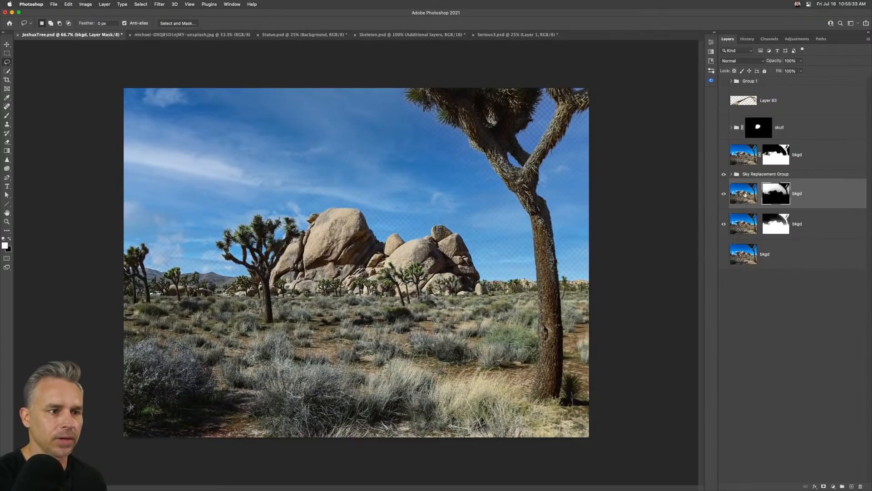
- Expand the Sky Replacement Group, and show and duplicate the bottommost unmasked bkgd layer
{"action": "left_click", "coordinate": [731, 175]}
{"action": "left_click", "coordinate": [790, 195]}
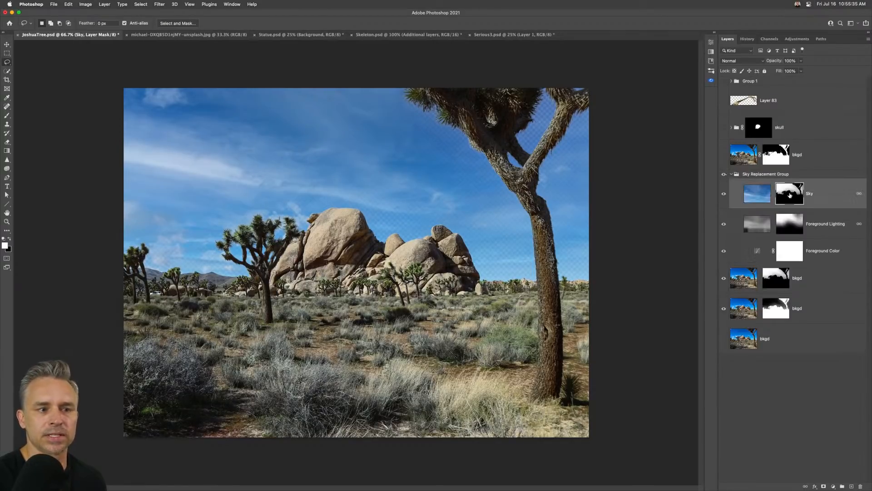
{"action": "left_click", "coordinate": [747, 285]}
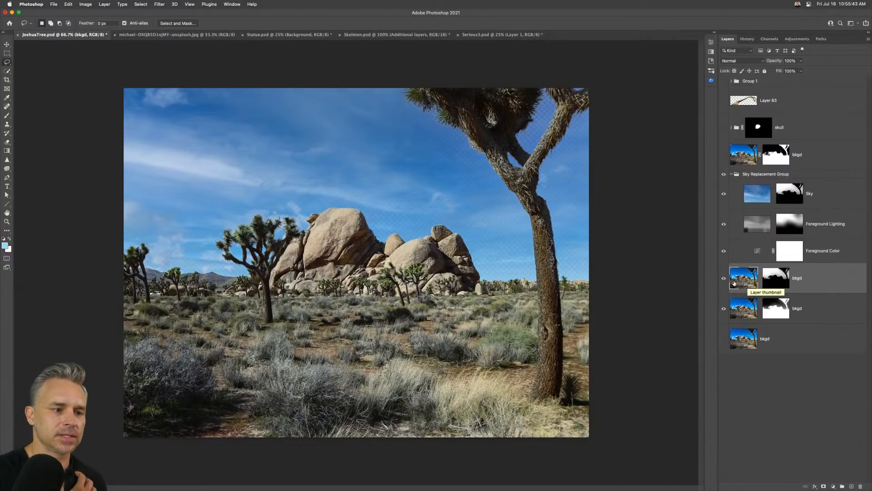
{"action": "left_click", "coordinate": [742, 342]}
{"action": "left_click", "coordinate": [725, 340]}
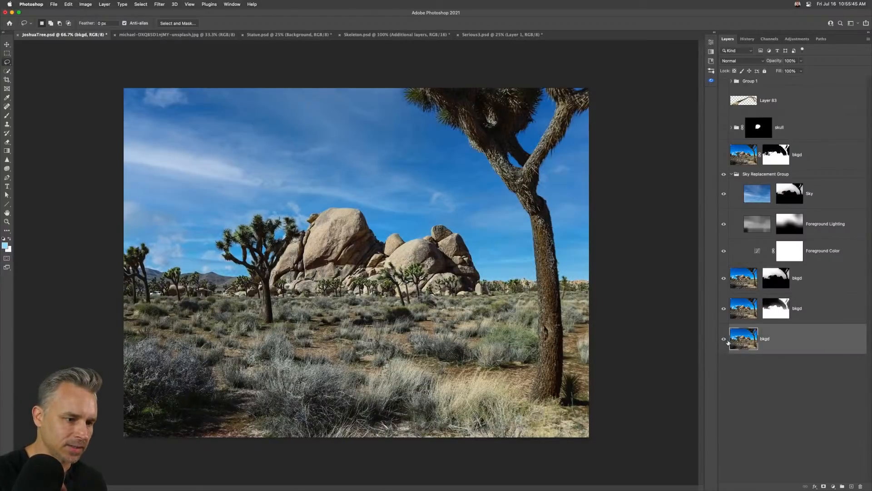
{"action": "key", "text": "super+j"}
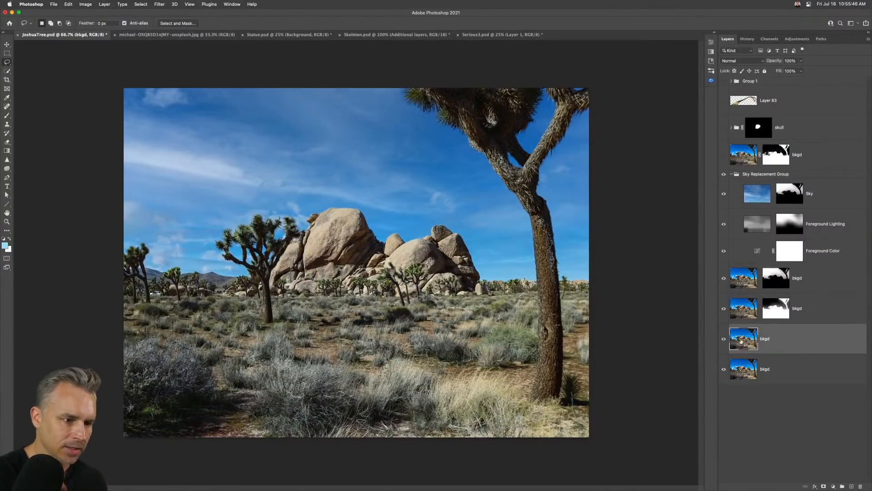
- Apply Sky Replacement to the duplicated bkgd layer using the third Spectacular preset, a red sunset sky, output to New Layers
{"action": "left_click", "coordinate": [68, 4]}
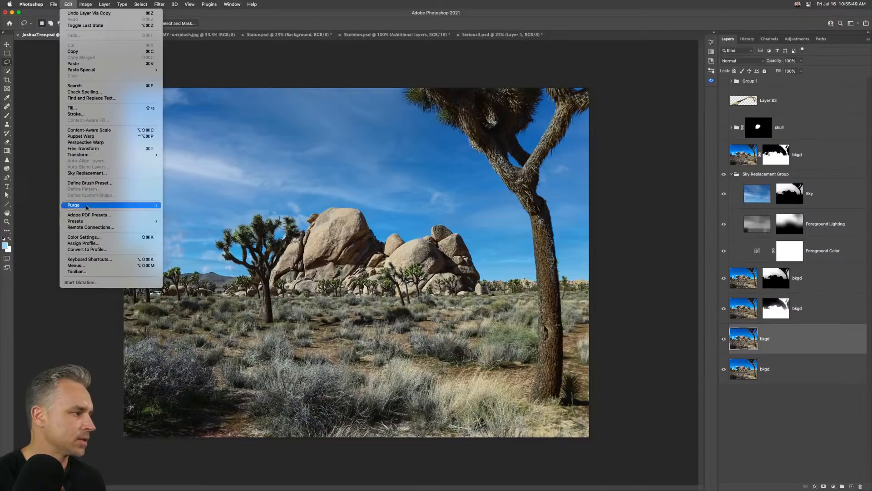
{"action": "left_click", "coordinate": [87, 173]}
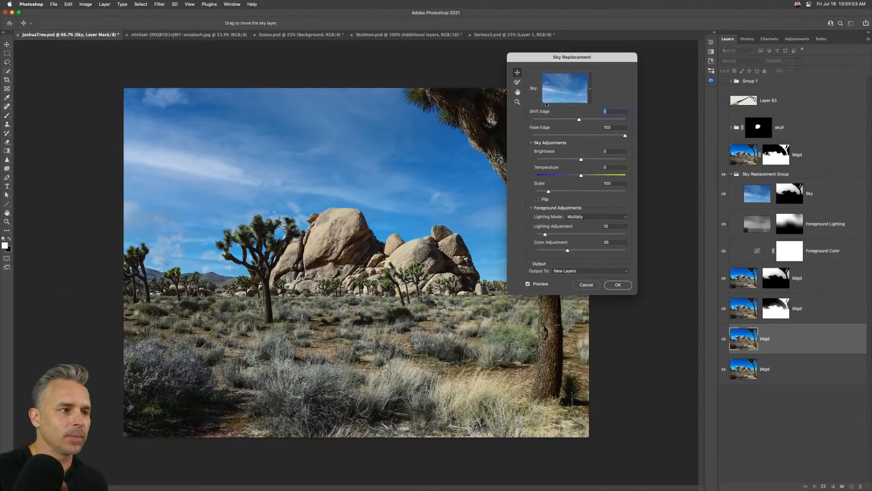
{"action": "left_click", "coordinate": [590, 91]}
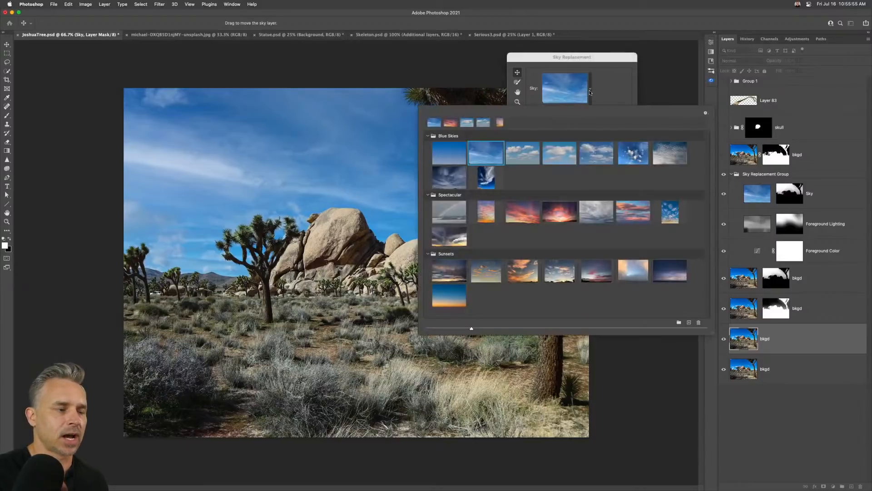
{"action": "left_click", "coordinate": [517, 217]}
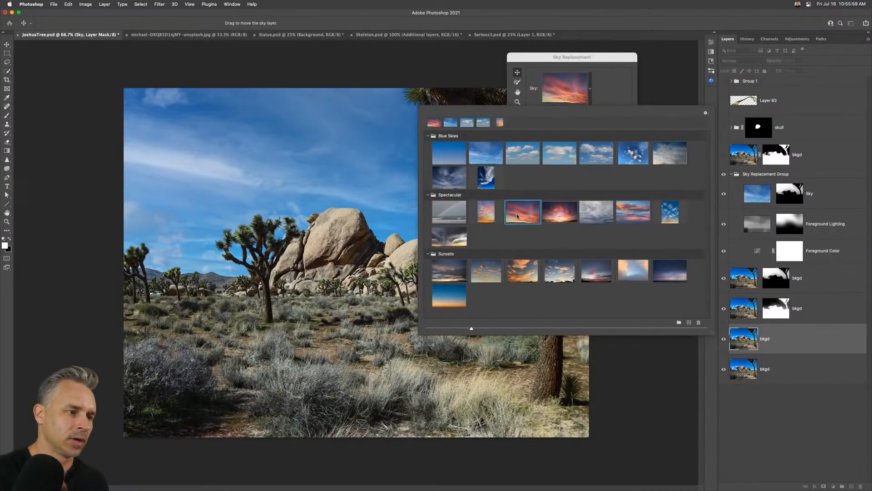
{"action": "left_click", "coordinate": [620, 90]}
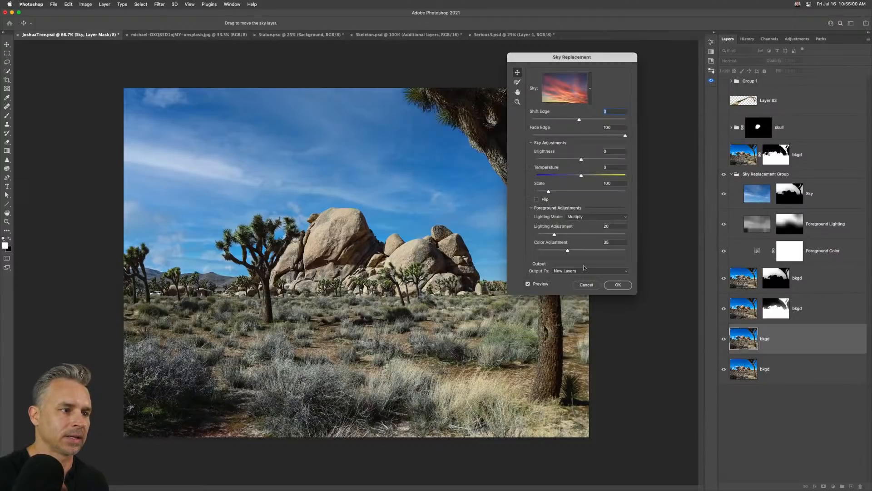
{"action": "left_click", "coordinate": [617, 285]}
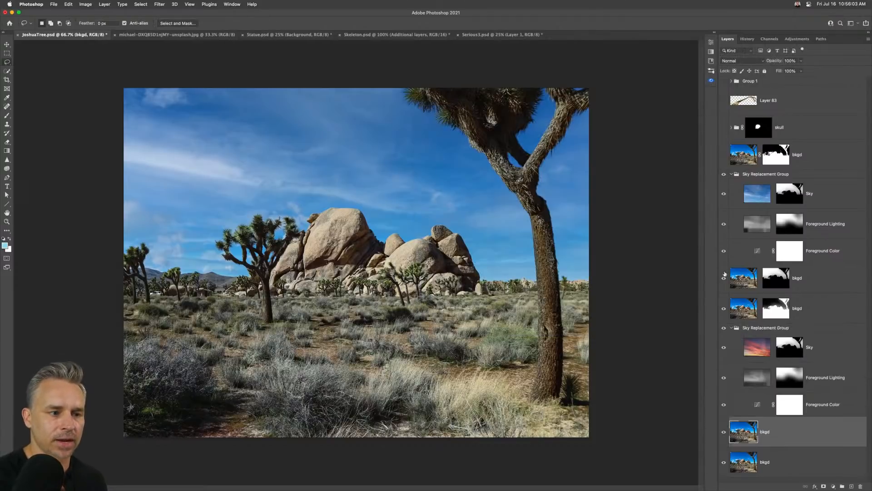
- Collapse and hide the upper Sky Replacement Group, hide the two masked bkgd layers below it, and collapse the lower group to compare its effect
{"action": "left_click", "coordinate": [732, 175]}
{"action": "left_click", "coordinate": [724, 174]}
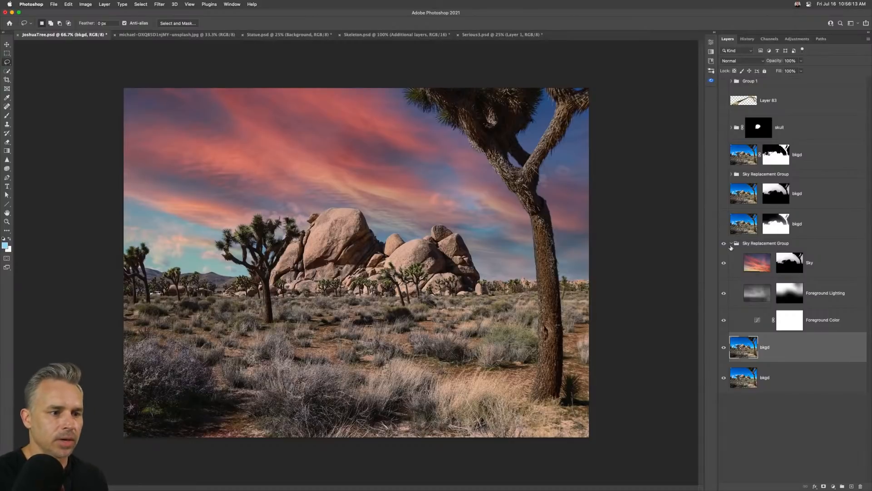
{"action": "left_click", "coordinate": [731, 244]}
{"action": "left_click", "coordinate": [724, 244]}
{"action": "left_click", "coordinate": [724, 244]}
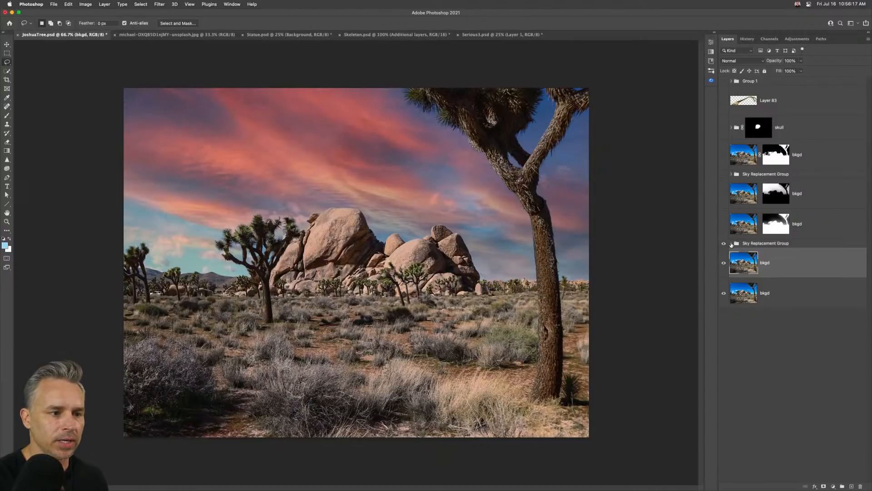
- Move the selected bkgd layer above the lower Sky Replacement Group and copy that group's Sky mask onto it
{"action": "left_click", "coordinate": [731, 244]}
{"action": "left_click_drag", "start_coordinate": [741, 350], "coordinate": [737, 255]}
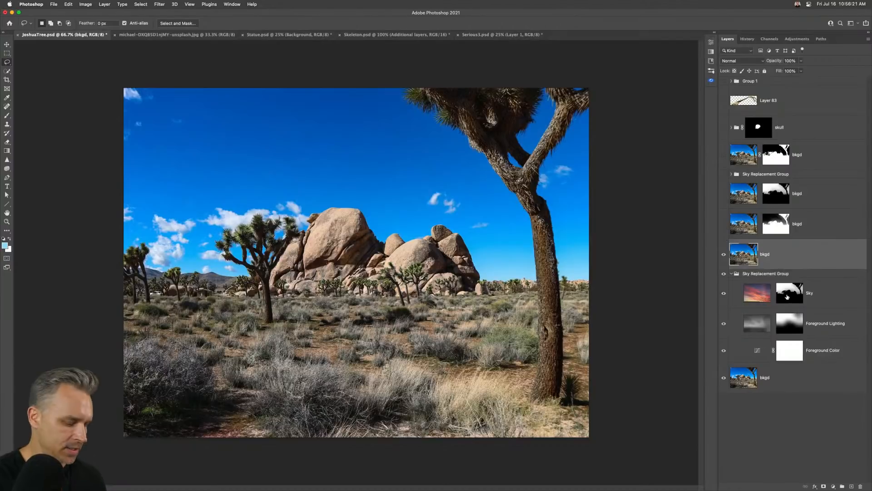
{"action": "left_click_drag", "start_coordinate": [787, 297], "coordinate": [772, 260]}
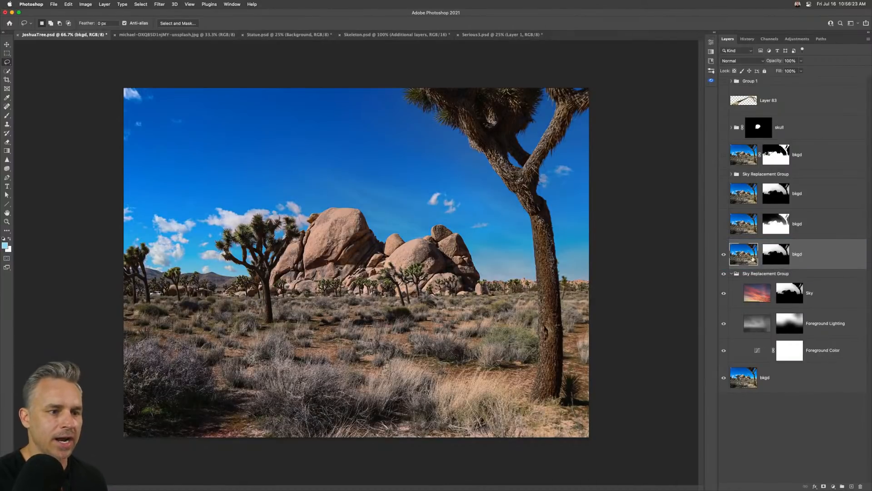
- Invert the copied mask on the bkgd layer above the lower Sky Replacement Group
{"action": "left_click", "coordinate": [772, 259]}
{"action": "key", "text": "super+i"}
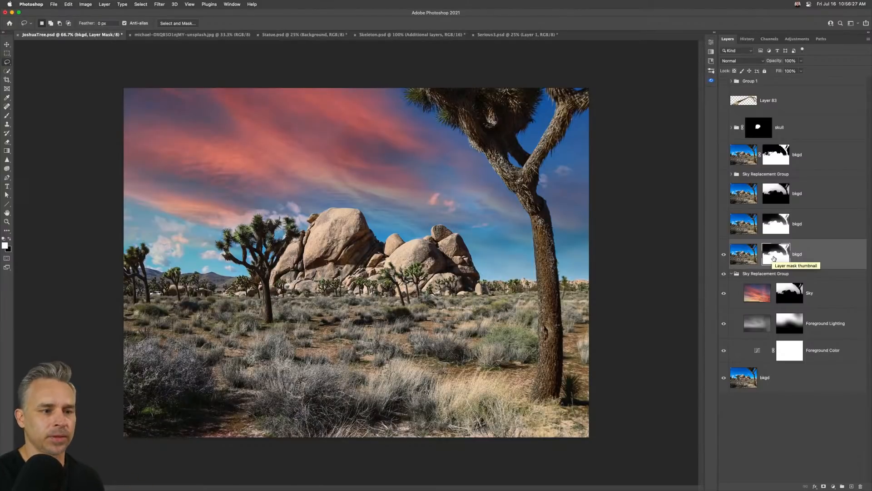
{"action": "left_click", "coordinate": [747, 258]}
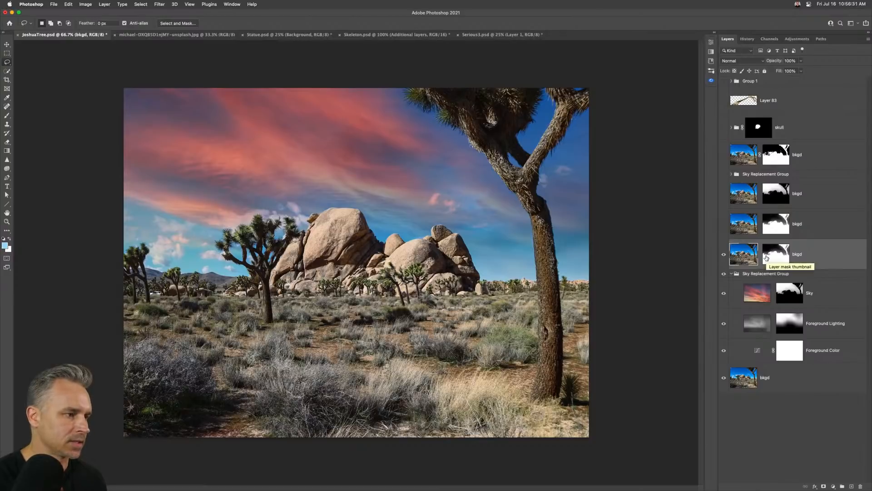
{"action": "left_click", "coordinate": [767, 259]}
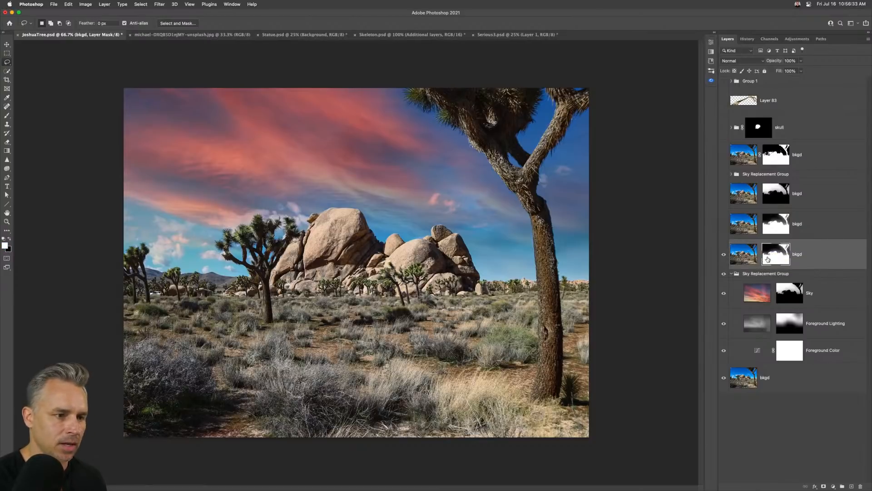
{"action": "left_click", "coordinate": [743, 257]}
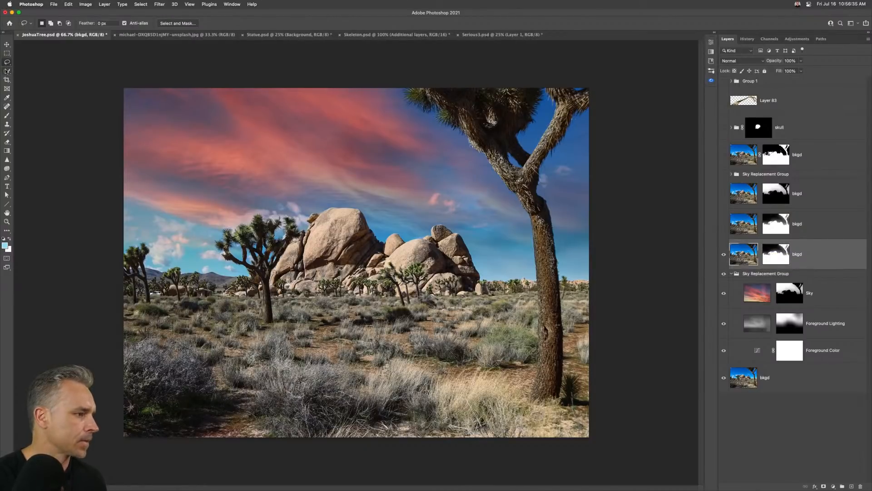
{"action": "double_click", "coordinate": [777, 254]}
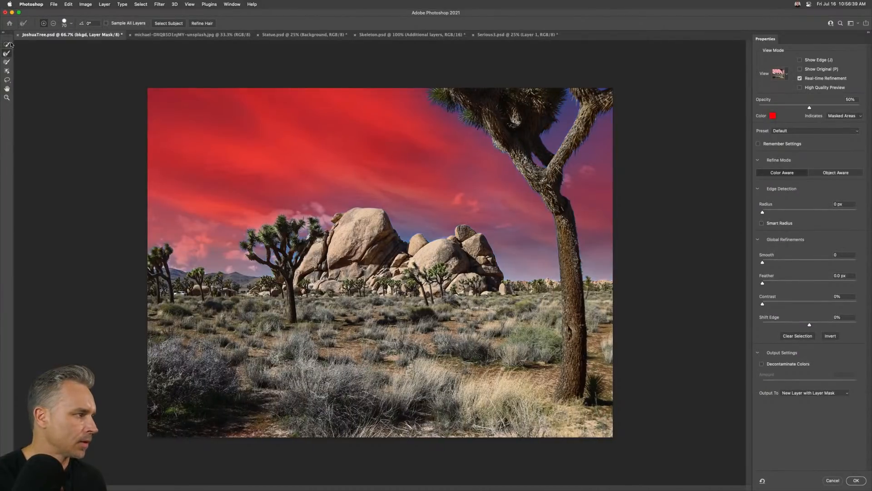
{"action": "key", "text": "bracketright"}
{"action": "key", "text": "bracketright"}
{"action": "key", "text": "bracketright"}
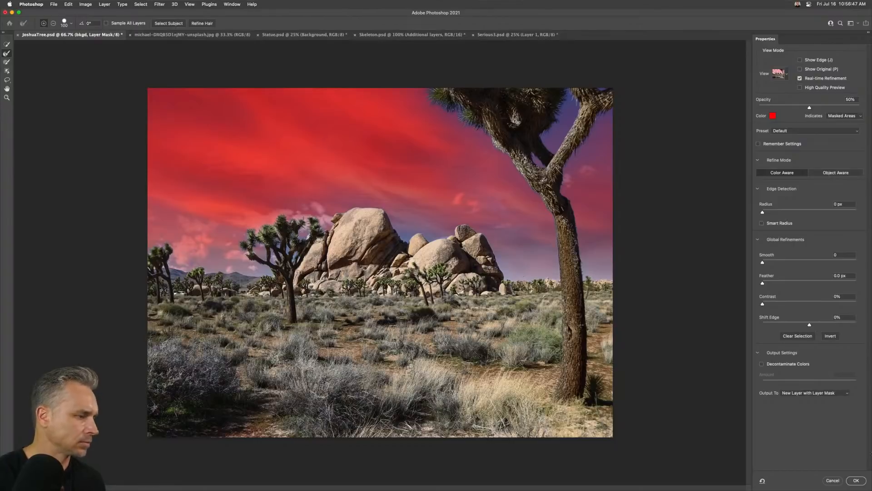
{"action": "left_click", "coordinate": [826, 480]}
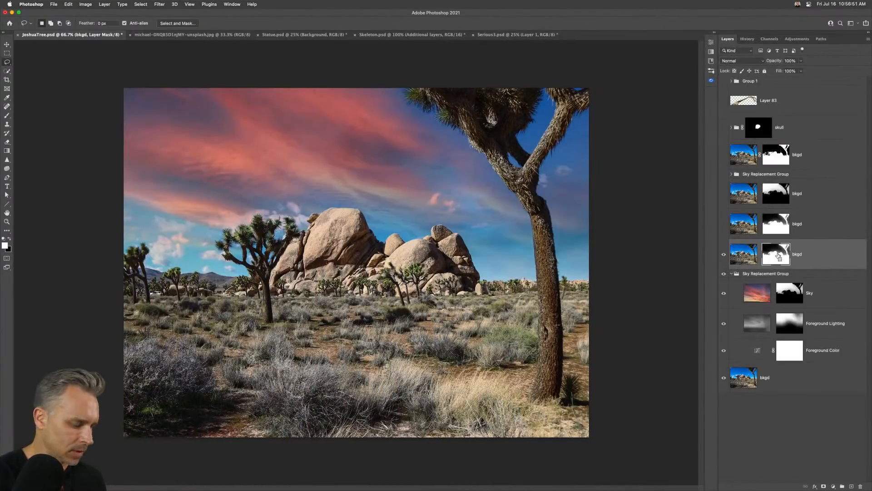
{"action": "double_click", "coordinate": [774, 257]}
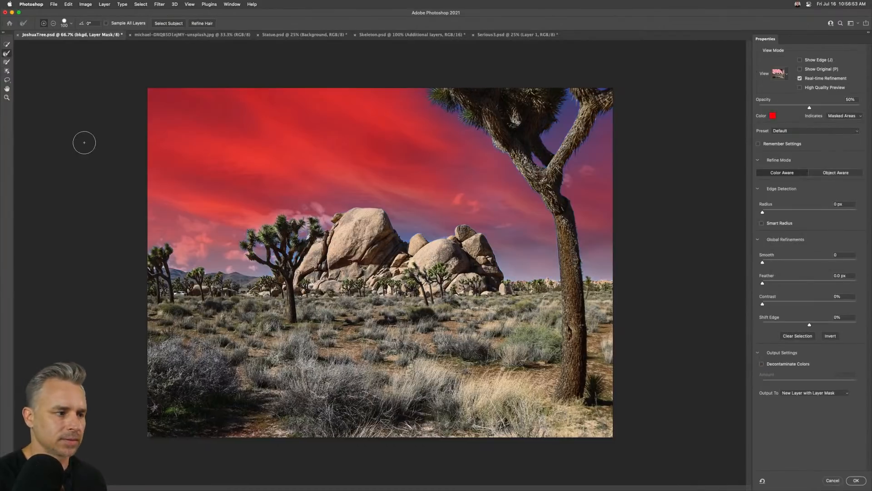
{"action": "left_click", "coordinate": [7, 61]}
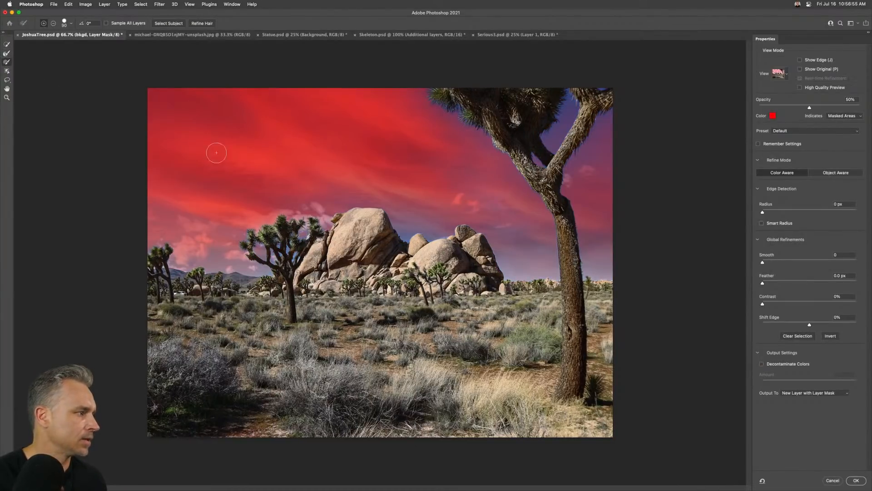
{"action": "left_click_drag", "start_coordinate": [505, 214], "coordinate": [524, 257]}
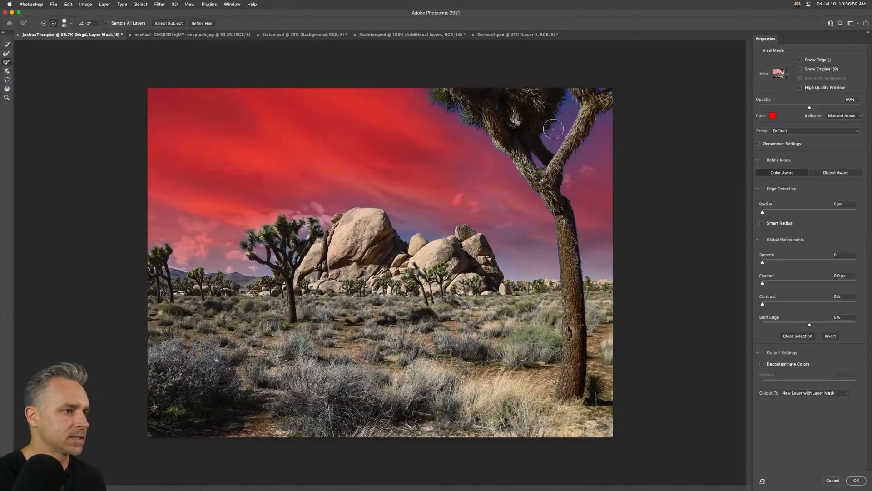
{"action": "mouse_move", "coordinate": [574, 179]}
{"action": "left_mouse_down"}
{"action": "mouse_move", "coordinate": [614, 124]}
{"action": "mouse_move", "coordinate": [596, 176]}
{"action": "mouse_move", "coordinate": [602, 253]}
{"action": "left_mouse_up"}
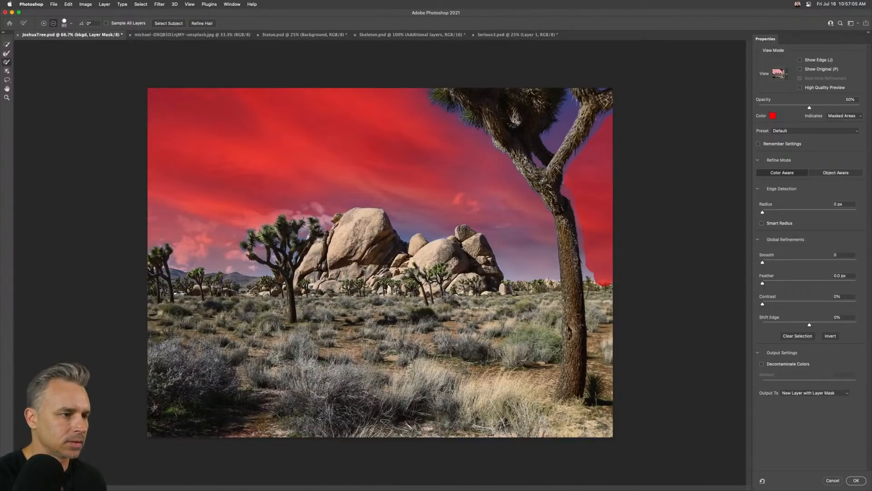
{"action": "mouse_move", "coordinate": [544, 267]}
{"action": "left_mouse_down"}
{"action": "mouse_move", "coordinate": [539, 225]}
{"action": "mouse_move", "coordinate": [514, 204]}
{"action": "left_mouse_up"}
{"action": "mouse_move", "coordinate": [199, 204]}
{"action": "left_mouse_down"}
{"action": "mouse_move", "coordinate": [218, 239]}
{"action": "mouse_move", "coordinate": [193, 236]}
{"action": "mouse_move", "coordinate": [174, 248]}
{"action": "left_mouse_up"}
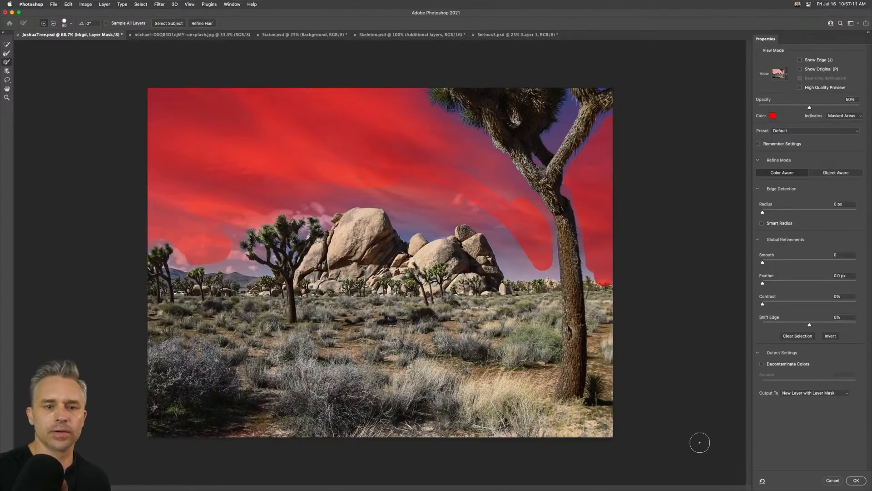
{"action": "left_click", "coordinate": [833, 480]}
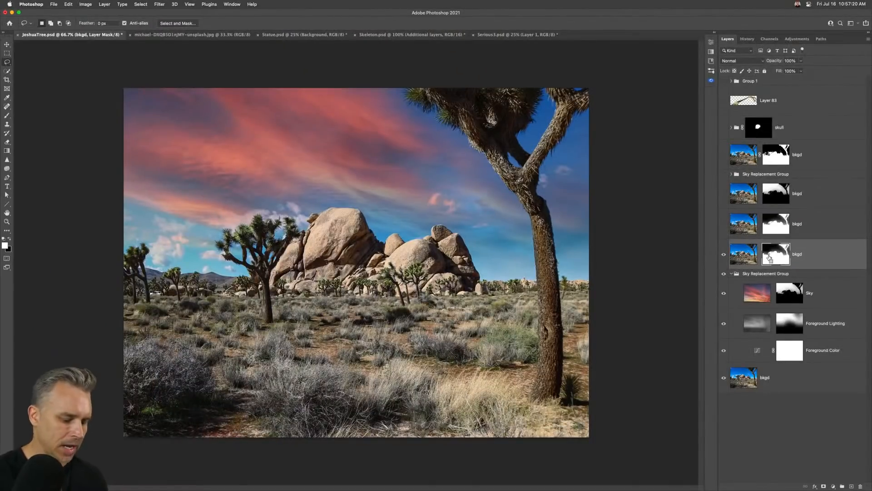
- Apply a Levels adjustment to the selected bkgd layer's mask with the midtone input level at 0.22
{"action": "key", "text": "super+l"}
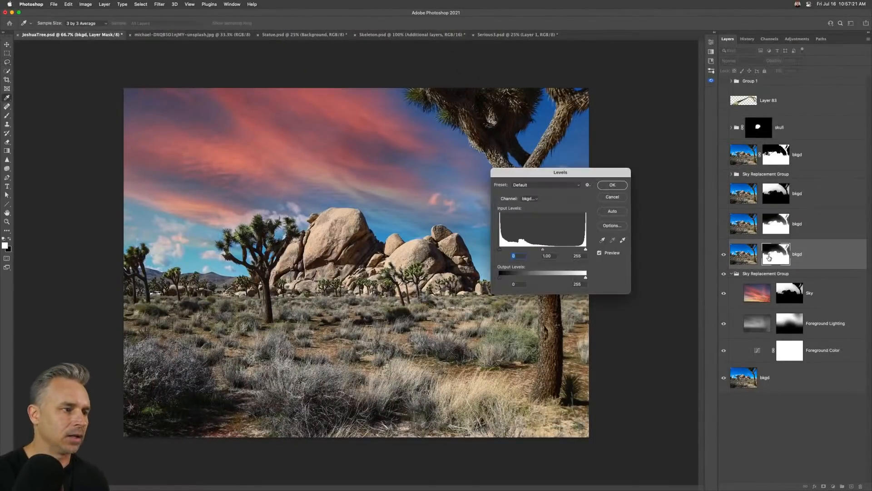
{"action": "left_click_drag", "start_coordinate": [536, 175], "coordinate": [582, 179]}
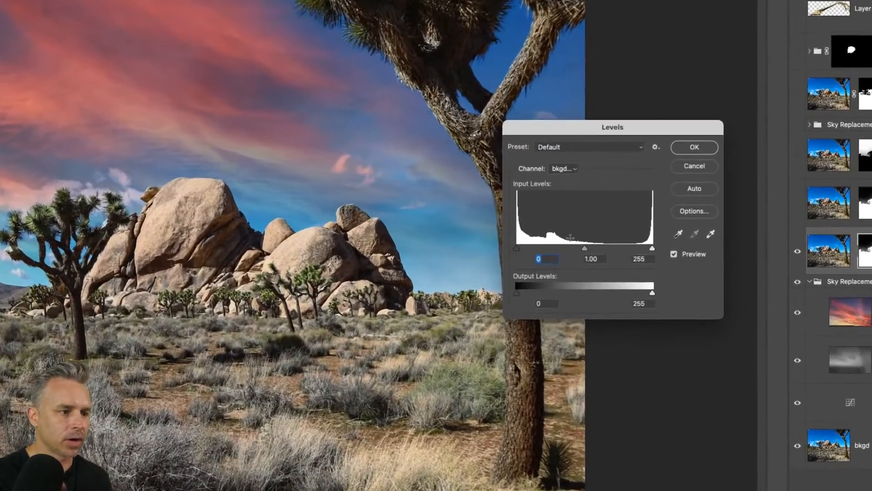
{"action": "left_click_drag", "start_coordinate": [584, 249], "coordinate": [617, 246]}
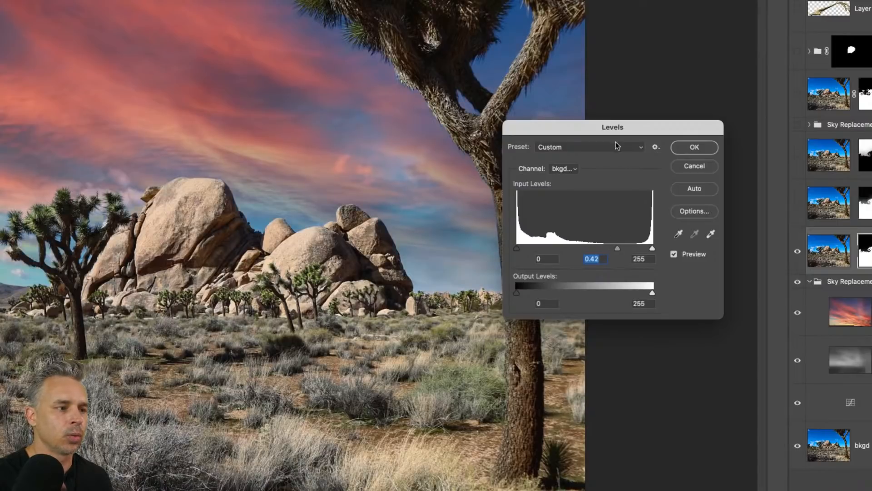
{"action": "left_click_drag", "start_coordinate": [617, 125], "coordinate": [553, 187]}
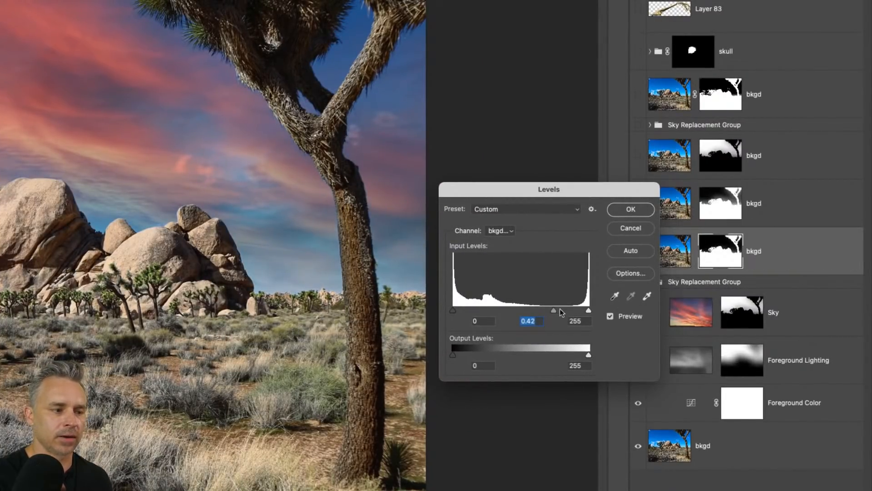
{"action": "mouse_move", "coordinate": [554, 310]}
{"action": "left_mouse_down"}
{"action": "mouse_move", "coordinate": [582, 310]}
{"action": "mouse_move", "coordinate": [568, 310]}
{"action": "left_mouse_up"}
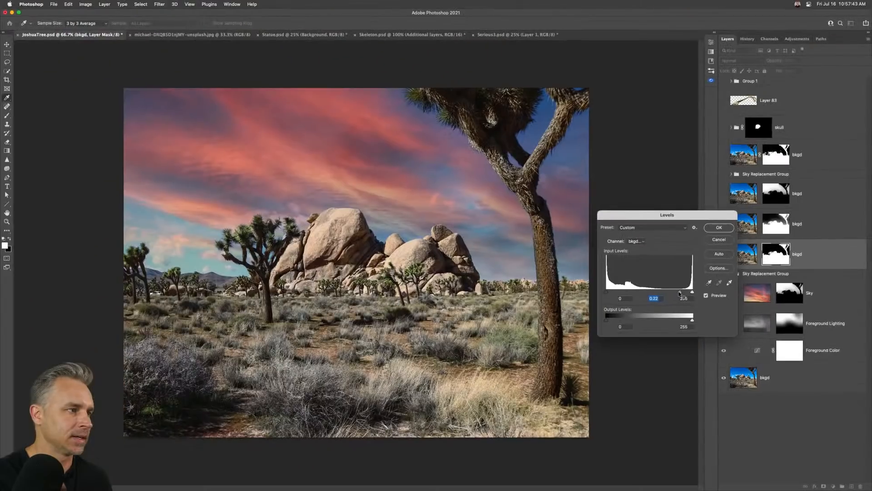
{"action": "left_click_drag", "start_coordinate": [667, 219], "coordinate": [513, 220]}
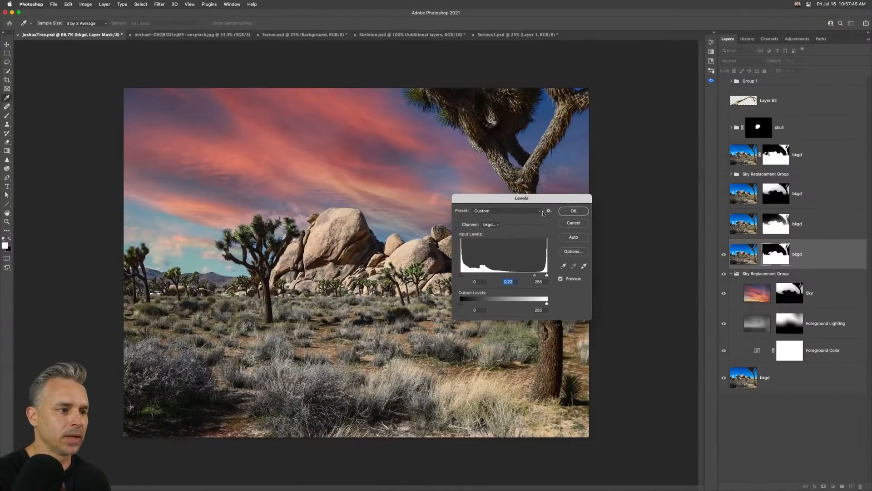
{"action": "left_click", "coordinate": [565, 227]}
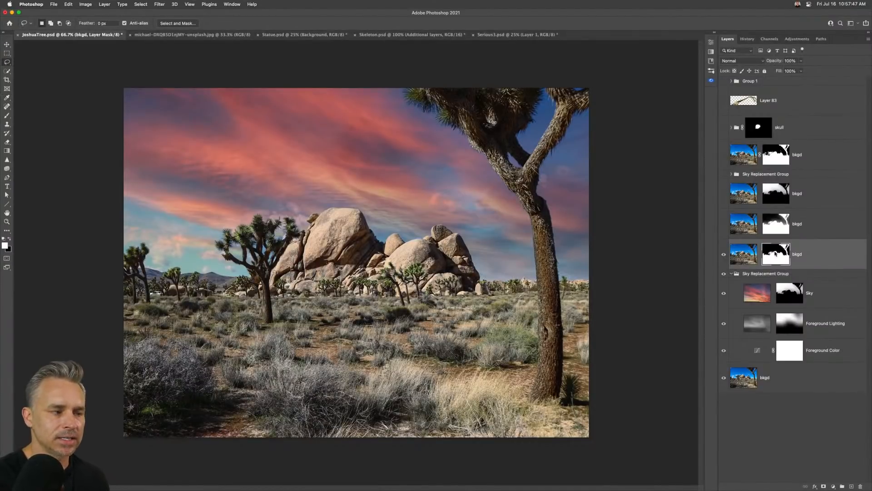
- Open the mask in Select and Mask and brush the leftover sky out of it beside the large tree's trunk above the horizon
{"action": "key", "text": "super+alt+r"}
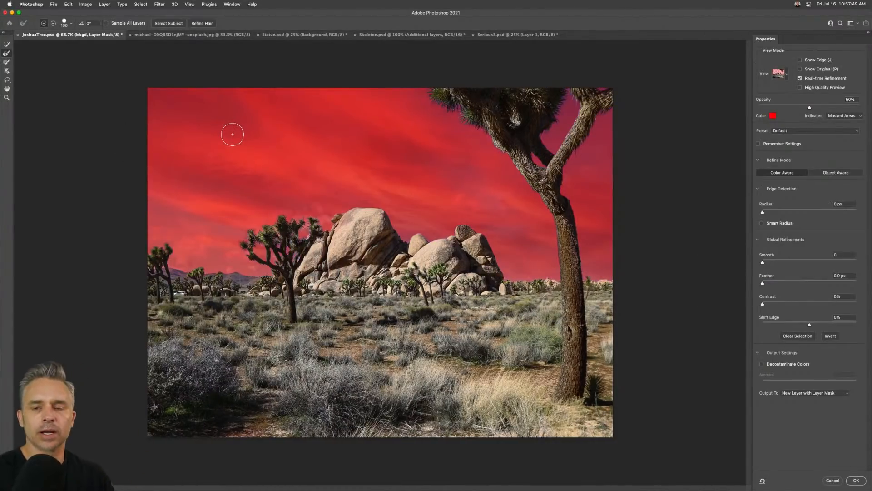
{"action": "key", "text": "super+equal"}
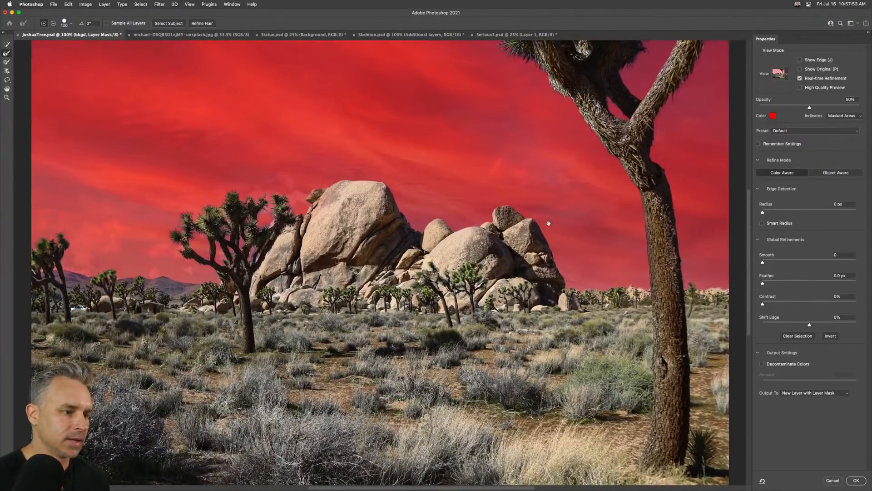
{"action": "left_click_drag", "start_coordinate": [548, 224], "coordinate": [555, 286]}
{"action": "left_click_drag", "start_coordinate": [314, 162], "coordinate": [314, 202]}
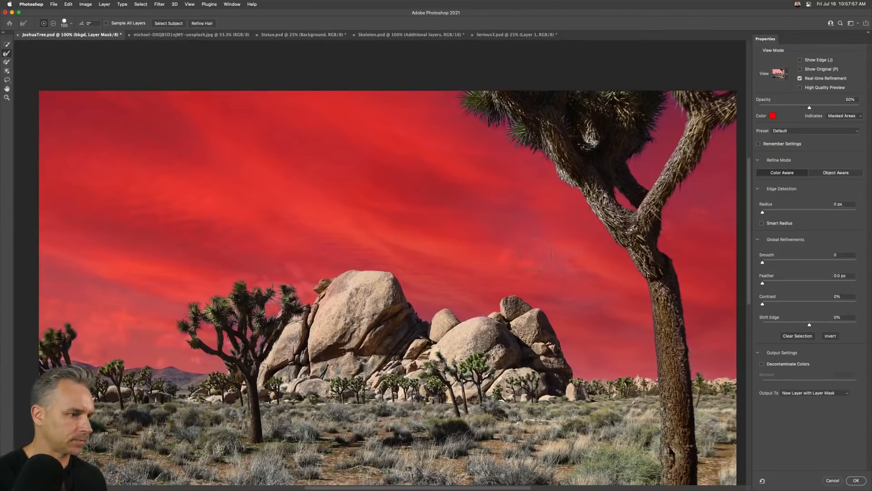
{"action": "left_click", "coordinate": [7, 62]}
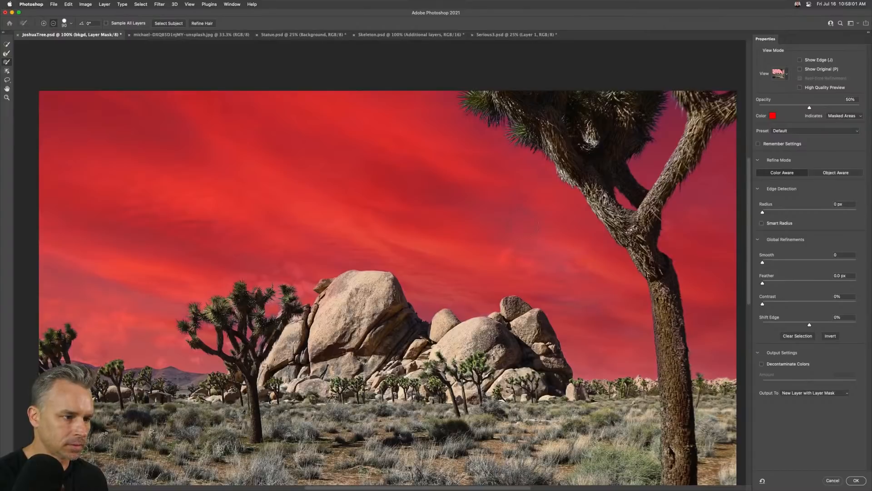
{"action": "left_click_drag", "start_coordinate": [623, 375], "coordinate": [586, 316]}
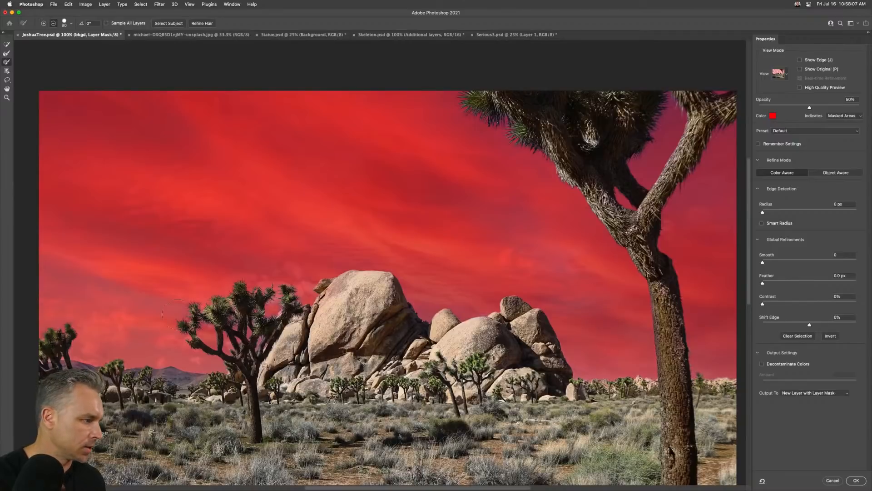
- Refine the mask edge around the large tree's upper leaves and branches with the Refine Edge brush, undoing the first stroke
{"action": "left_click", "coordinate": [6, 53]}
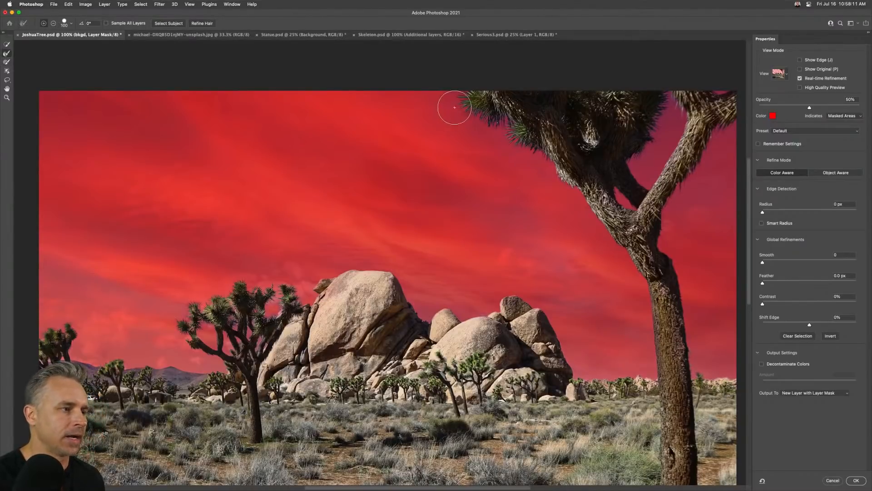
{"action": "key", "text": "super+plus"}
{"action": "left_click_drag", "start_coordinate": [468, 106], "coordinate": [354, 286]}
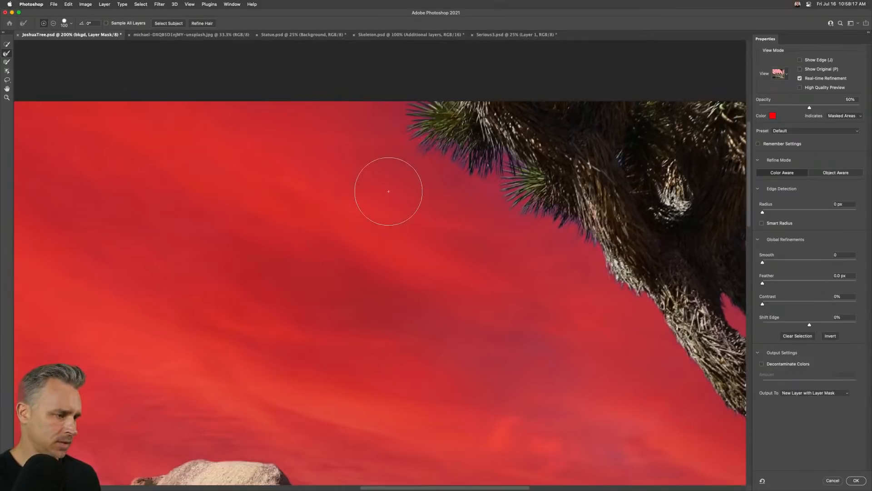
{"action": "key", "text": "super+z"}
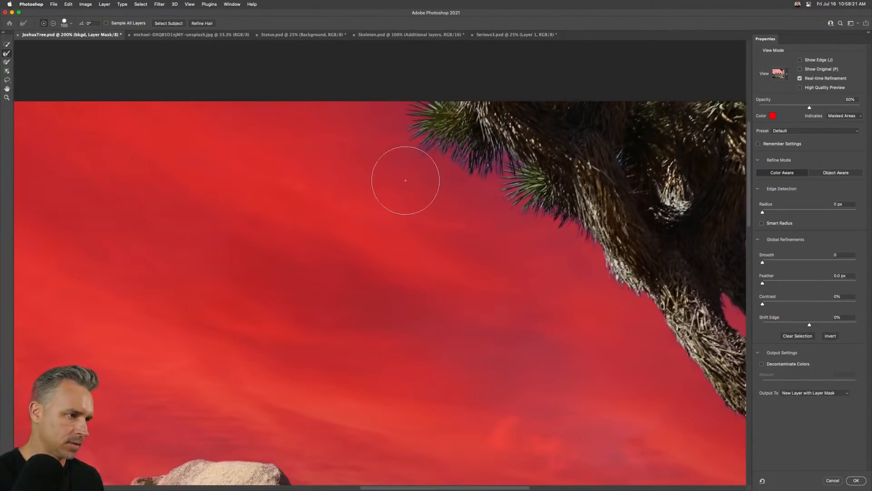
{"action": "key", "text": "alt"}
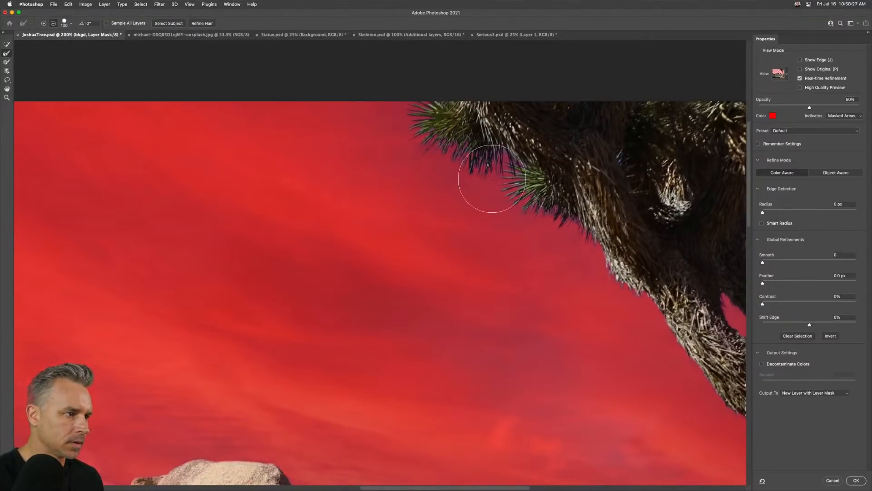
{"action": "mouse_move", "coordinate": [529, 288]}
{"action": "left_mouse_down"}
{"action": "mouse_move", "coordinate": [176, 183]}
{"action": "mouse_move", "coordinate": [208, 265]}
{"action": "left_mouse_up"}
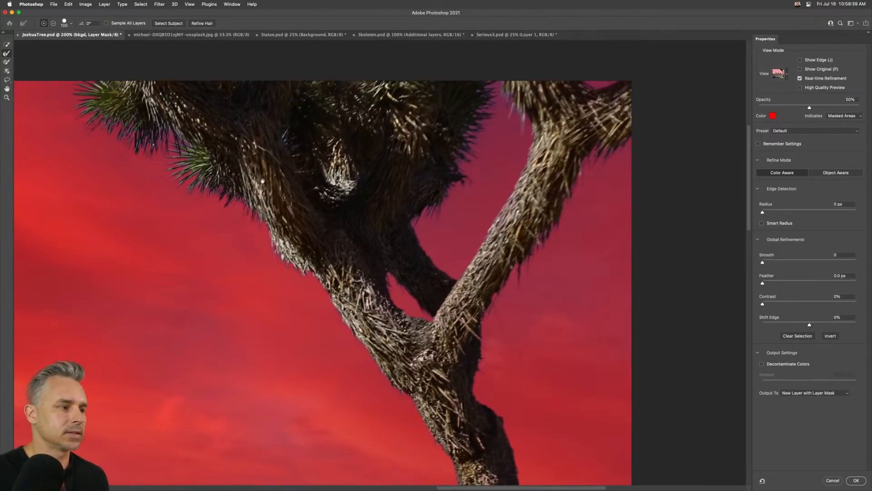
{"action": "left_click_drag", "start_coordinate": [262, 181], "coordinate": [488, 219]}
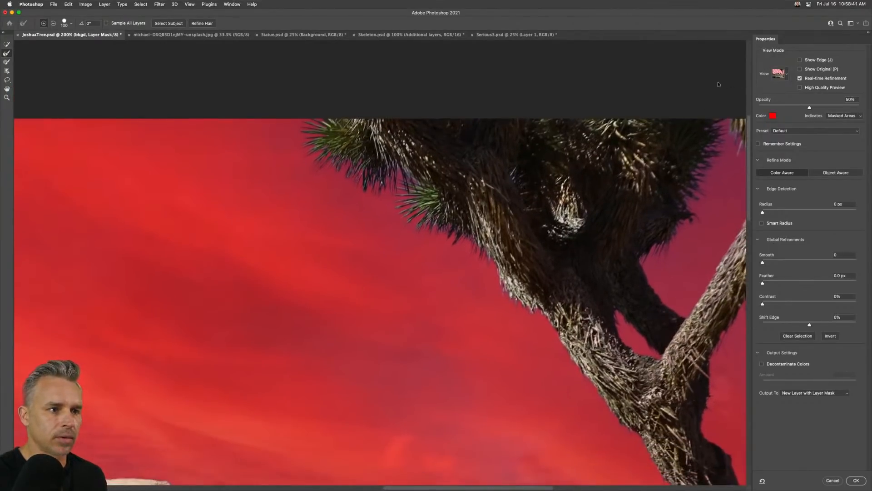
- Change the mask overlay color to black (000000), trying a bright green first
{"action": "left_click", "coordinate": [773, 115]}
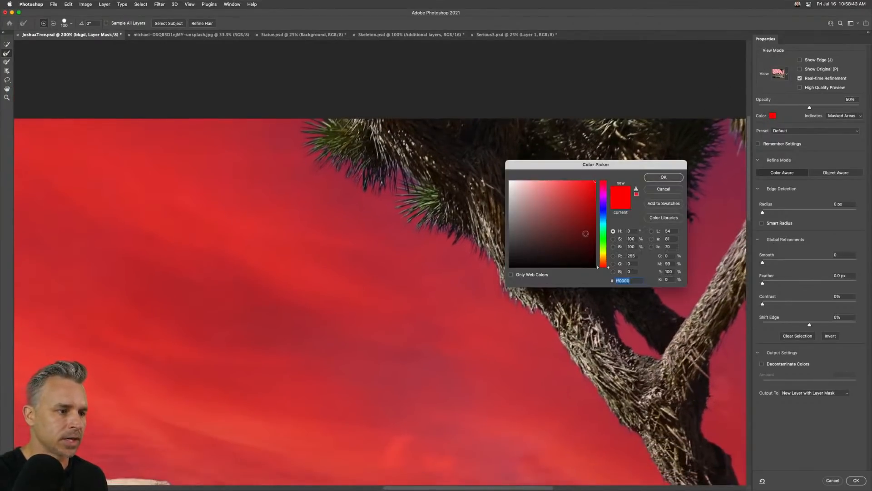
{"action": "left_click", "coordinate": [604, 239]}
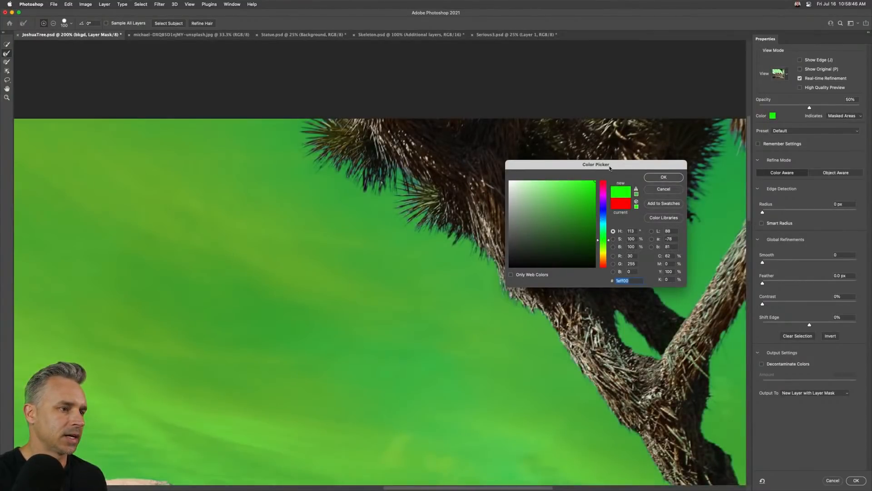
{"action": "left_click", "coordinate": [453, 302]}
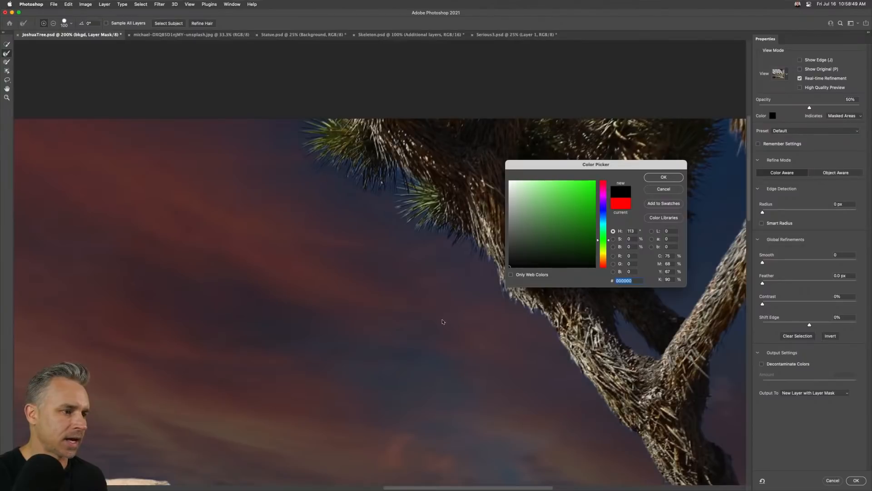
{"action": "left_click", "coordinate": [663, 177]}
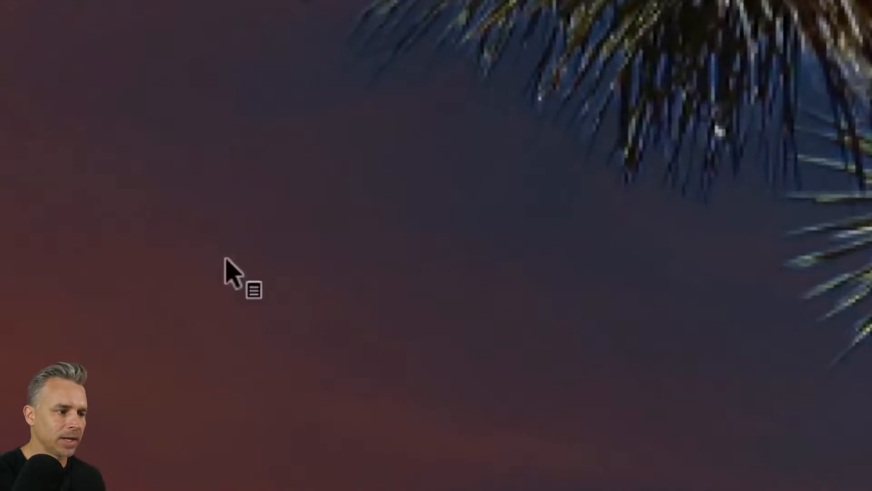
- Touch up the mask edge around the large tree's branches and set Shift Edge to -20%
{"action": "key", "text": "alt"}
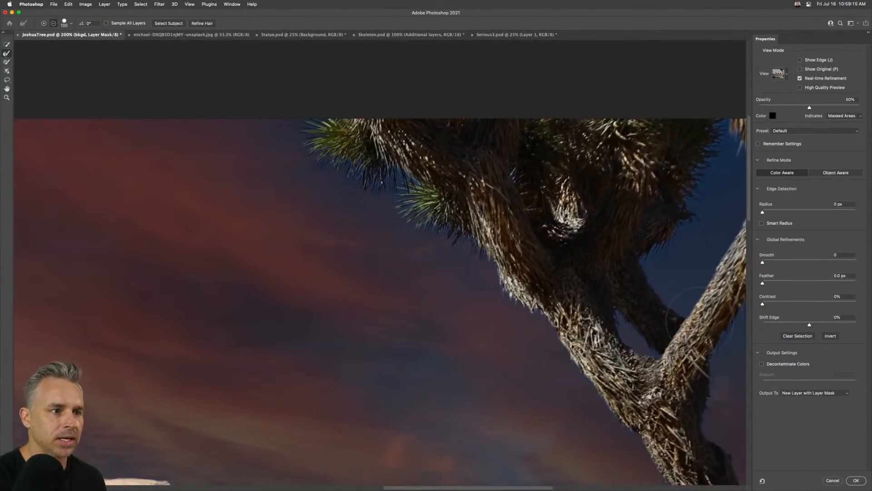
{"action": "key", "text": "super+minus"}
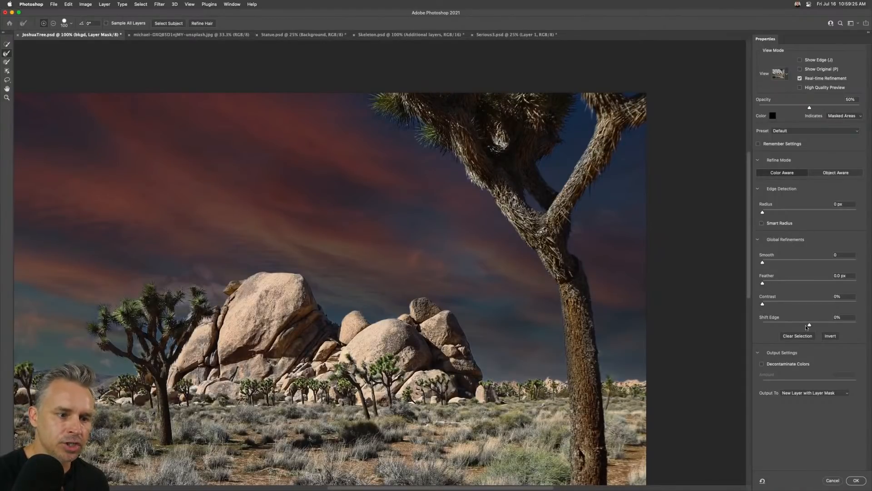
{"action": "mouse_move", "coordinate": [809, 324]}
{"action": "left_mouse_down"}
{"action": "mouse_move", "coordinate": [818, 326]}
{"action": "mouse_move", "coordinate": [800, 325]}
{"action": "left_mouse_up"}
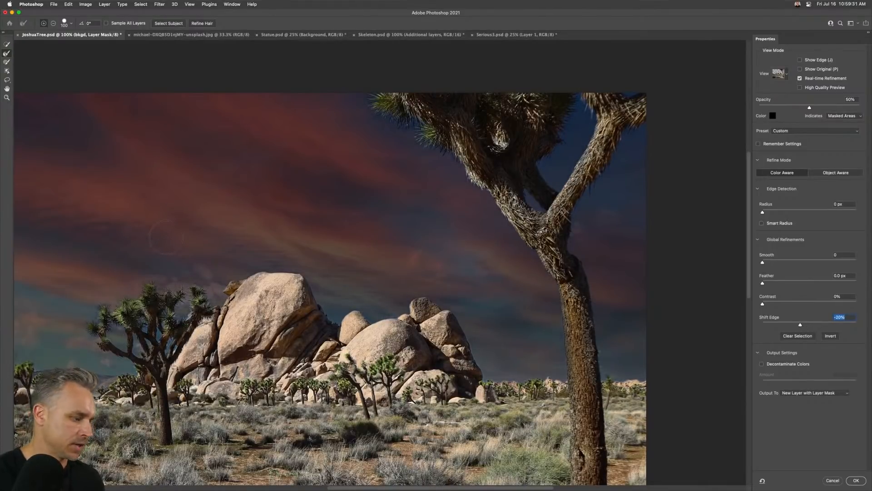
- Reduce the Refine Edge brush to 25 and correct the mask edges around the smaller Joshua tree and the adjoining boulder
{"action": "key", "text": "super+plus"}
{"action": "mouse_move", "coordinate": [219, 260]}
{"action": "left_mouse_down"}
{"action": "mouse_move", "coordinate": [584, 199]}
{"action": "mouse_move", "coordinate": [606, 175]}
{"action": "left_mouse_up"}
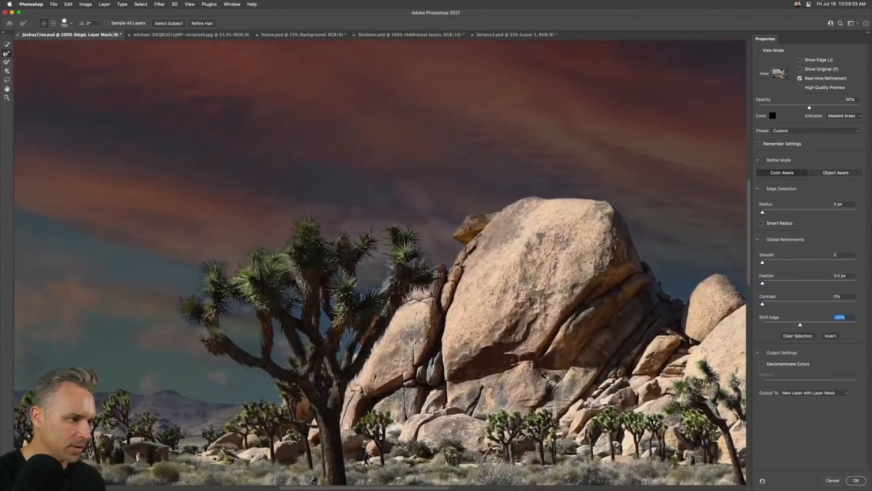
{"action": "key", "text": "bracketleft"}
{"action": "key", "text": "bracketleft"}
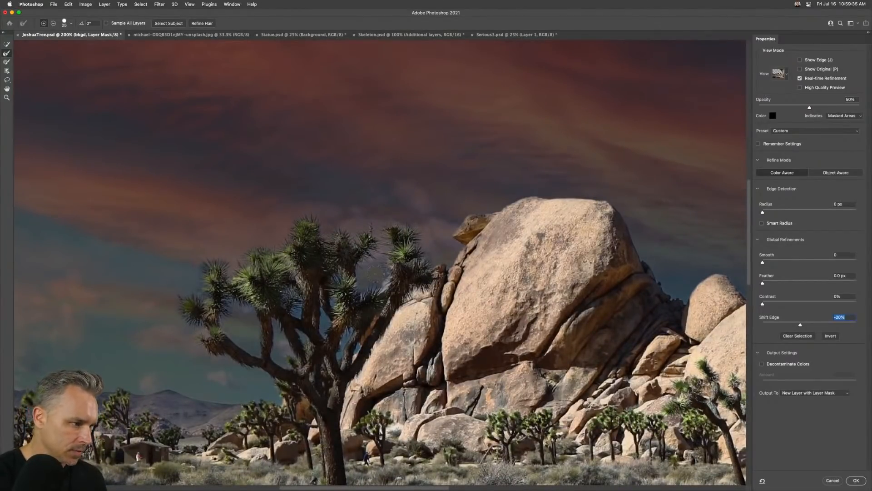
{"action": "key", "text": "alt"}
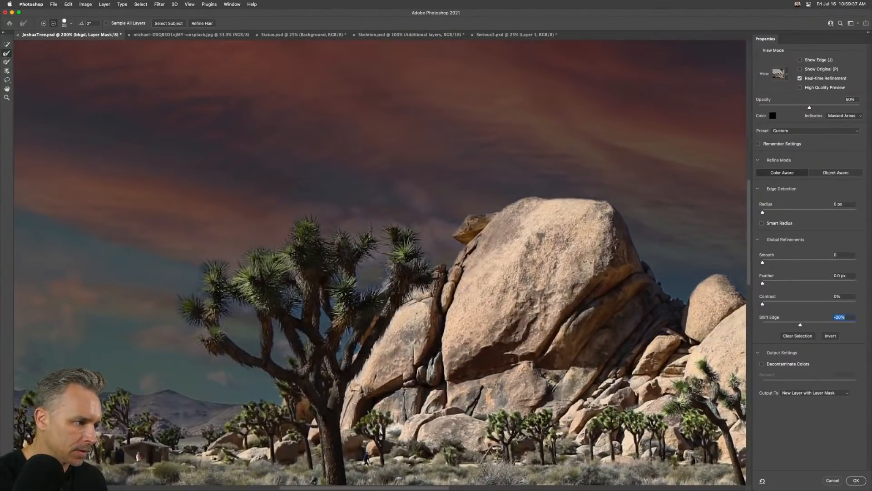
{"action": "key", "text": "alt"}
{"action": "key", "text": "alt"}
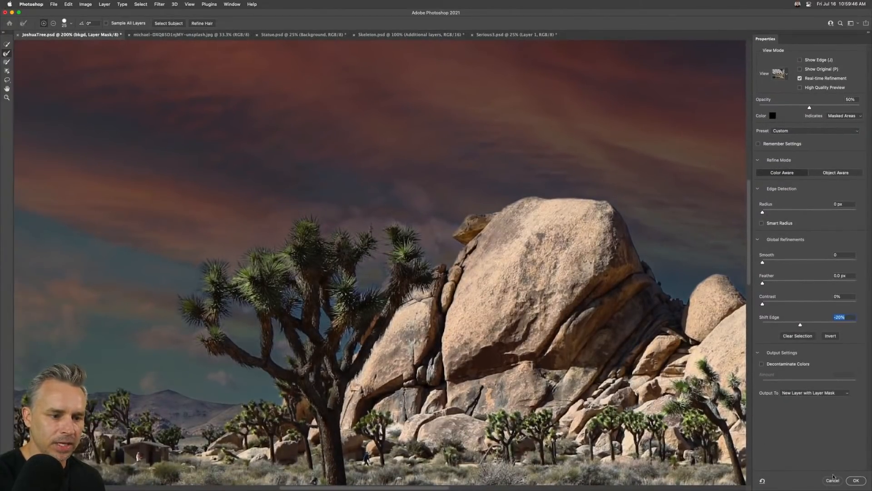
- Output the refined mask to a new masked layer and delete the older masked bkgd copies along with the hidden Sky Replacement Group
{"action": "left_click", "coordinate": [856, 480]}
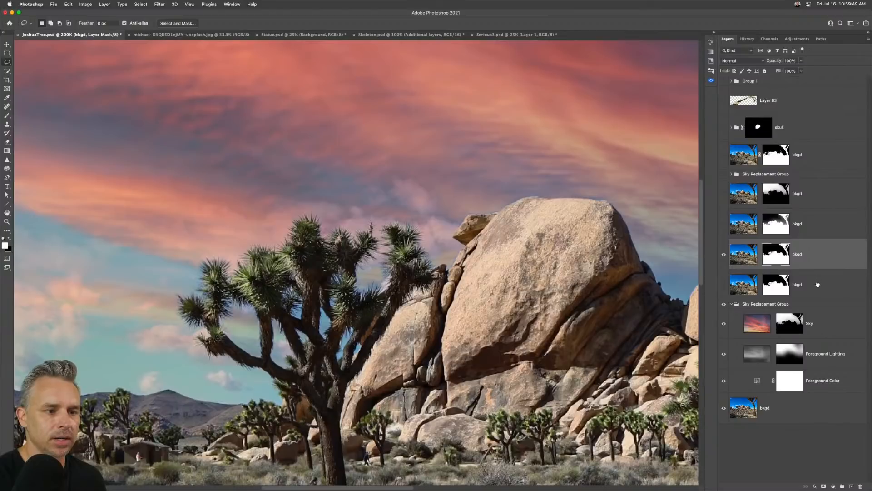
{"action": "left_click_drag", "start_coordinate": [818, 284], "coordinate": [860, 486]}
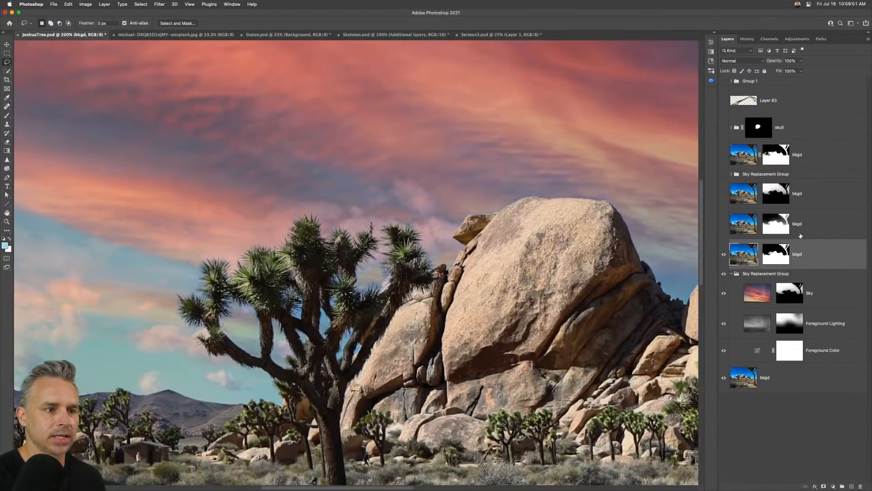
{"action": "left_click", "coordinate": [802, 236]}
{"action": "left_click", "coordinate": [804, 160], "text": "shift"}
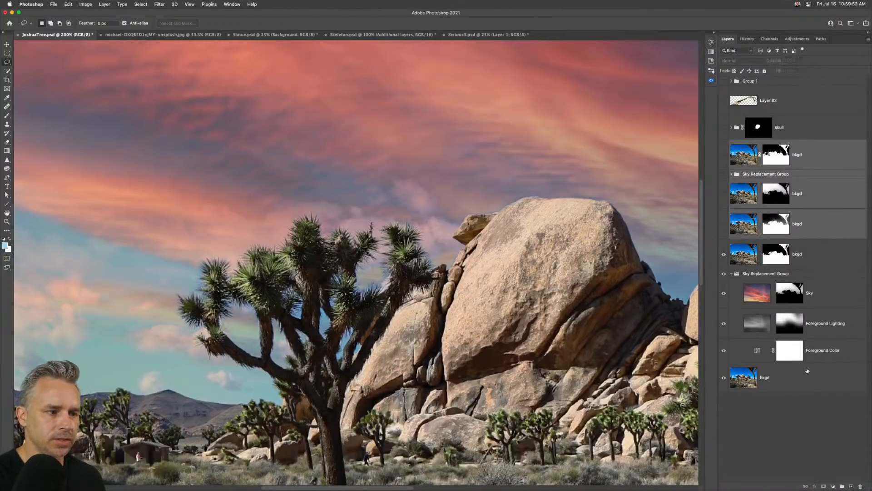
{"action": "left_click", "coordinate": [860, 486]}
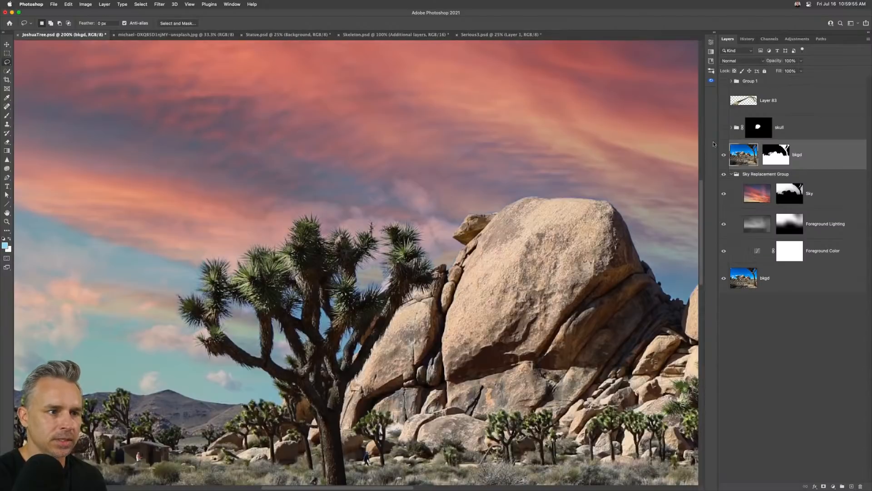
- Collapse the remaining Sky Replacement Group and rename it Sky
{"action": "left_click", "coordinate": [732, 175]}
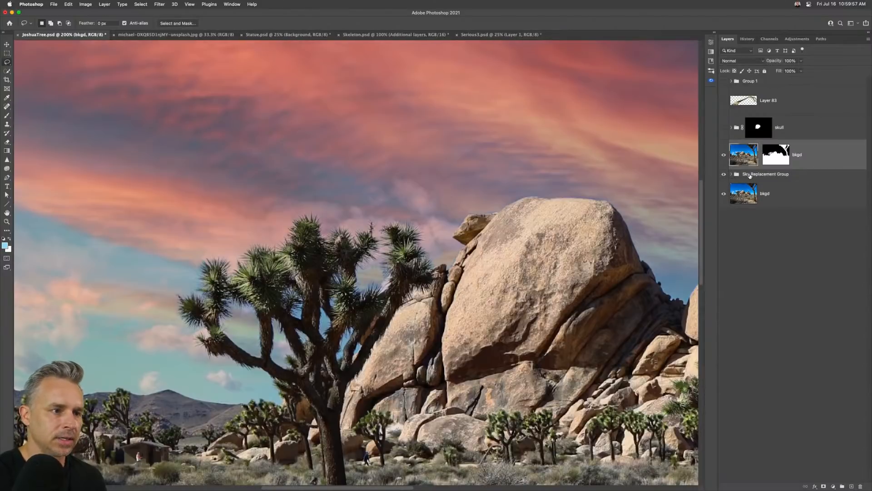
{"action": "double_click", "coordinate": [749, 174]}
{"action": "type", "text": "Sky"}
{"action": "key", "text": "Return"}
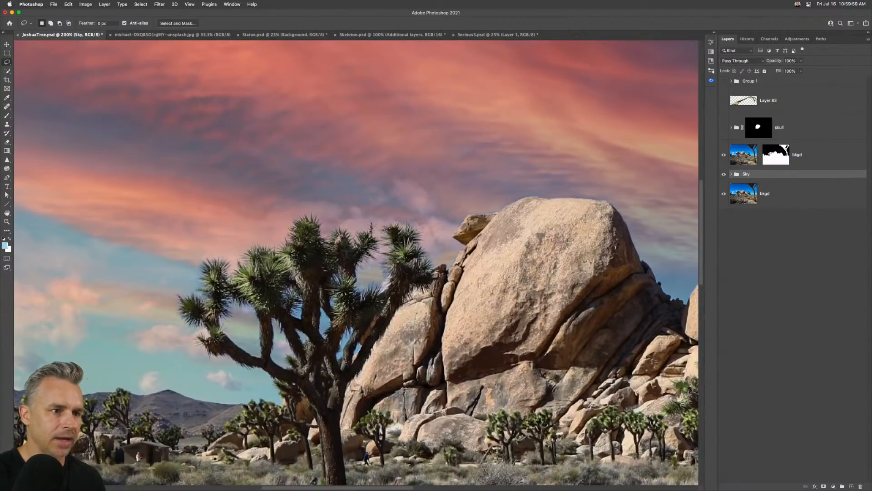
- Expand the Sky group and place the unmasked bkgd layer inside it, above the Sky layer
{"action": "left_click", "coordinate": [731, 175]}
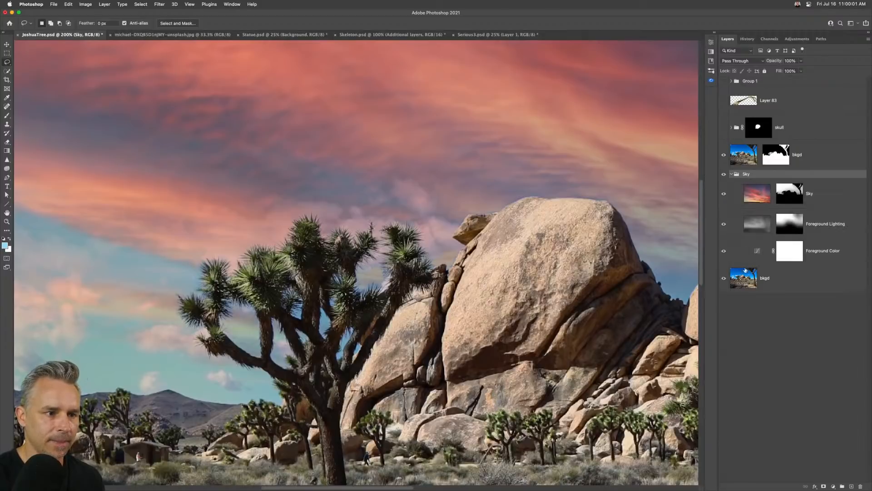
{"action": "left_click_drag", "start_coordinate": [748, 279], "coordinate": [730, 310]}
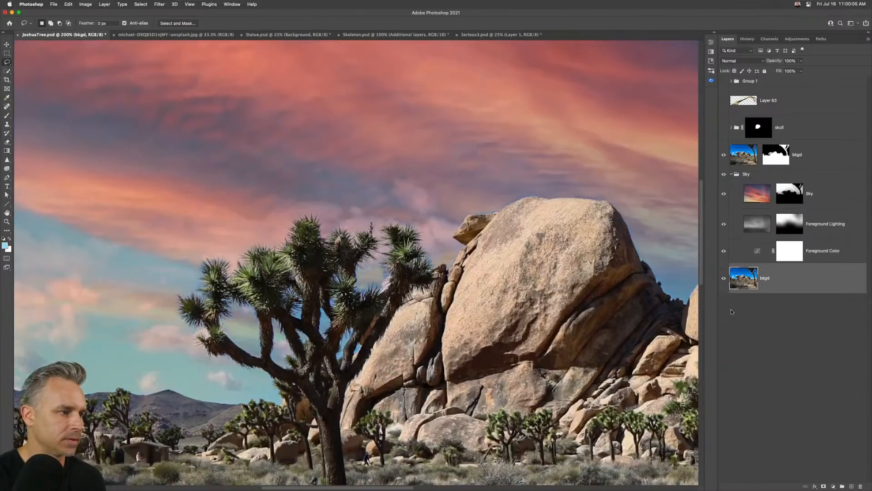
{"action": "key", "text": "super+minus"}
{"action": "key", "text": "super+minus"}
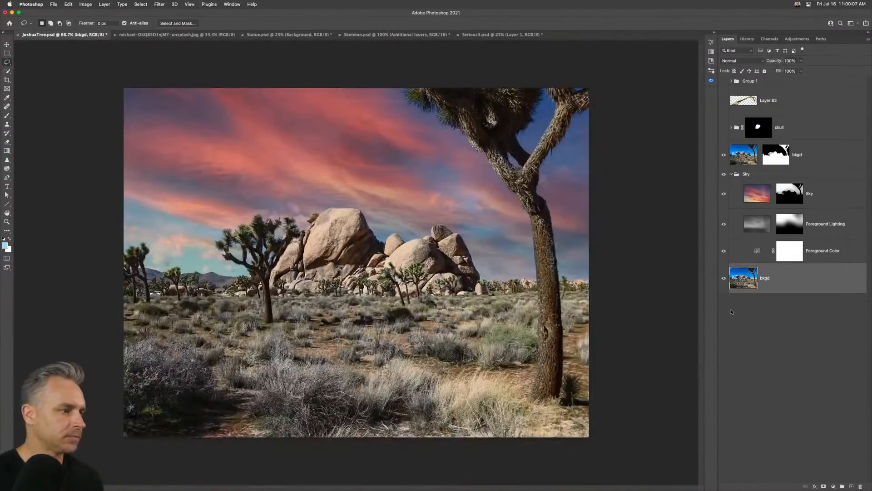
{"action": "key", "text": "super+z"}
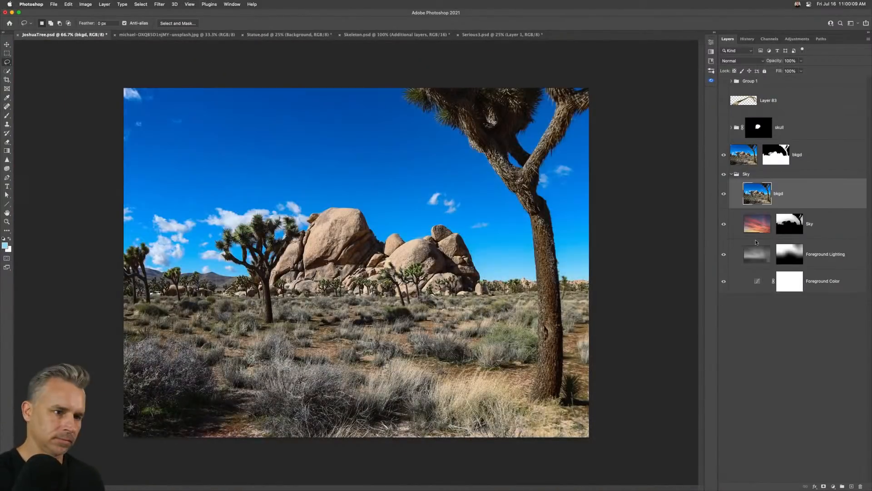
- Place the unmasked bkgd layer beneath the Sky group and compare the image with that group hidden and shown
{"action": "key", "text": "super+shift+z"}
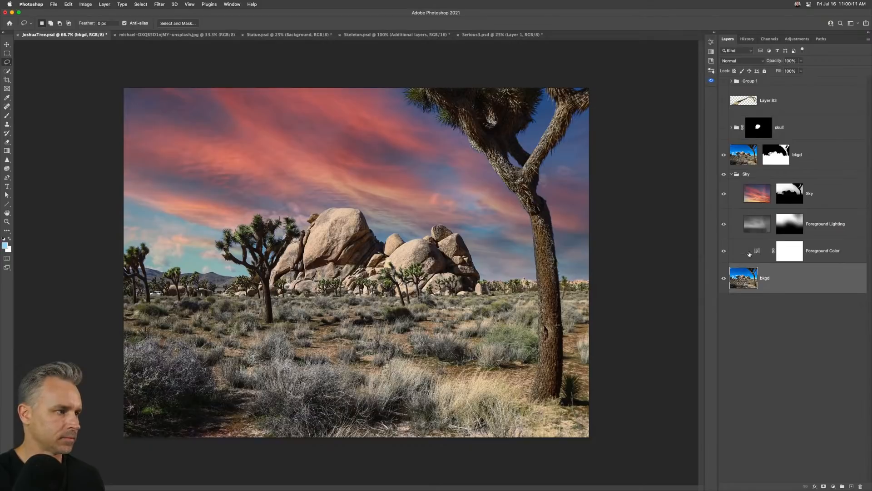
{"action": "left_click", "coordinate": [723, 175]}
{"action": "left_click", "coordinate": [723, 175]}
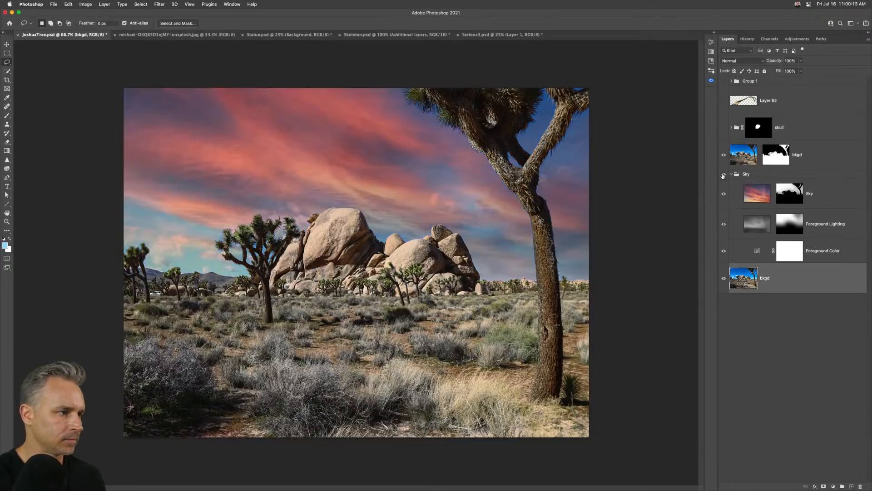
{"action": "left_click", "coordinate": [723, 176]}
{"action": "left_click", "coordinate": [723, 176]}
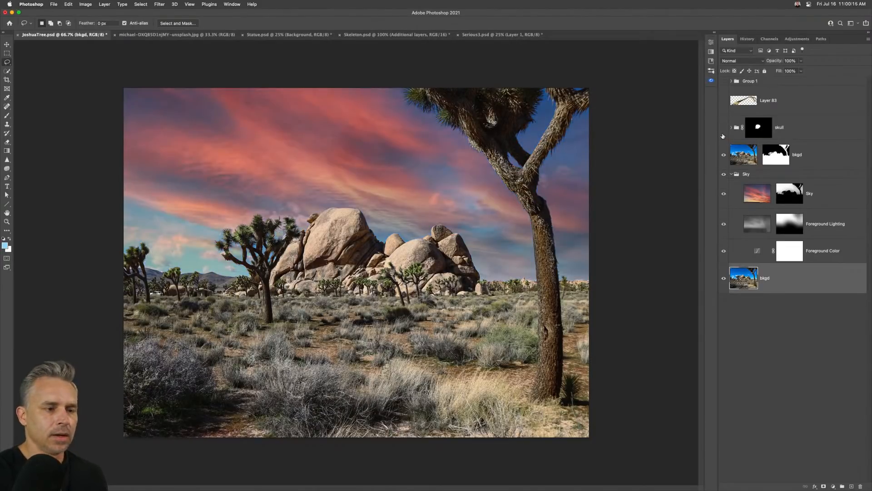
{"action": "left_click", "coordinate": [775, 176]}
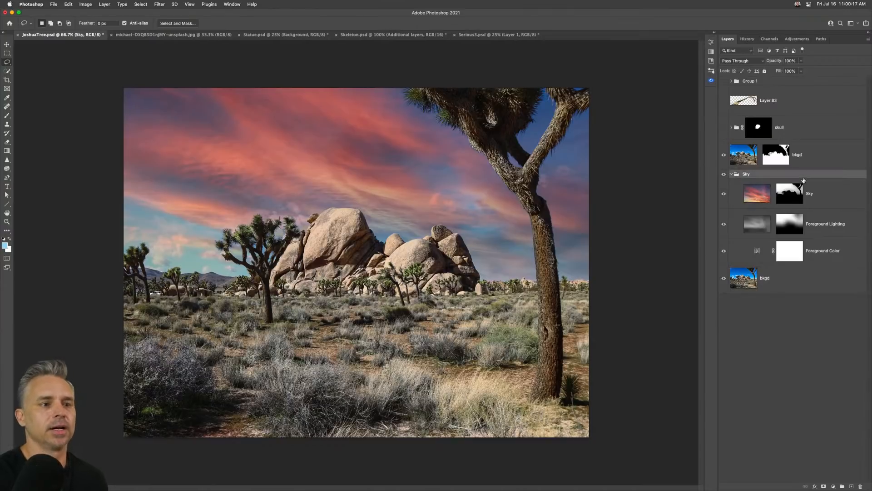
- Rename Layer 83 as hand and make the layer visible
{"action": "left_click", "coordinate": [781, 112]}
{"action": "double_click", "coordinate": [765, 101]}
{"action": "type", "text": "hand"}
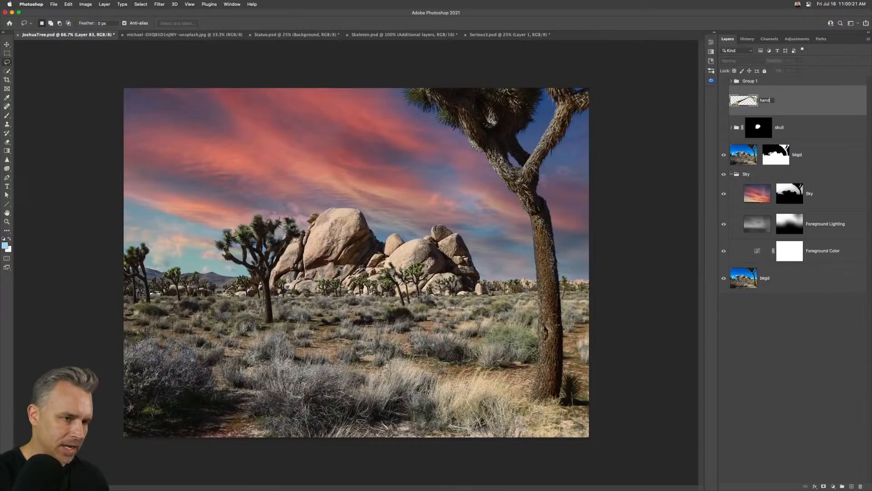
{"action": "key", "text": "Return"}
{"action": "left_click", "coordinate": [724, 101]}
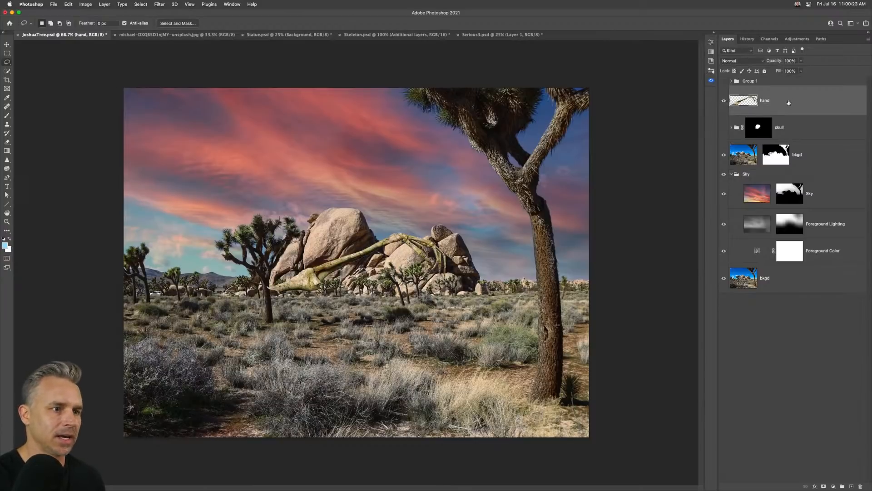
- Place the hand layer beneath the masked bkgd layer and move the skeletal hand so it emerges behind the rocks' right side
{"action": "left_click_drag", "start_coordinate": [764, 101], "coordinate": [764, 136]}
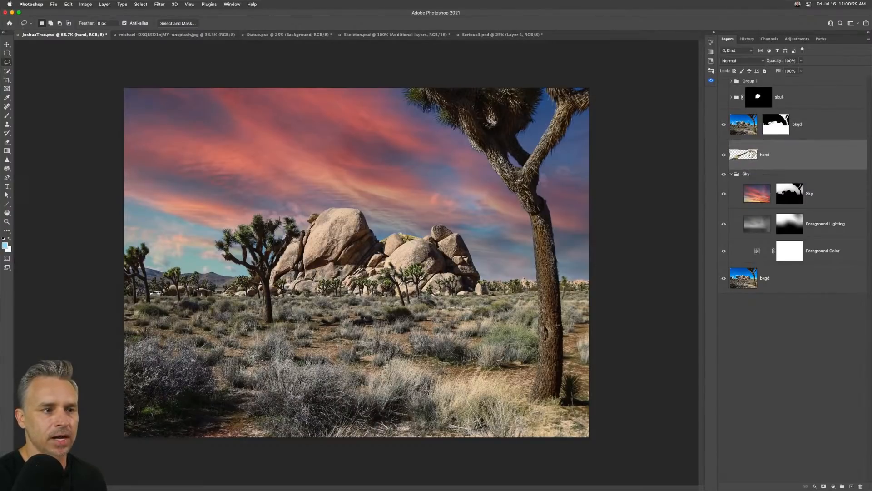
{"action": "left_click", "coordinate": [732, 175]}
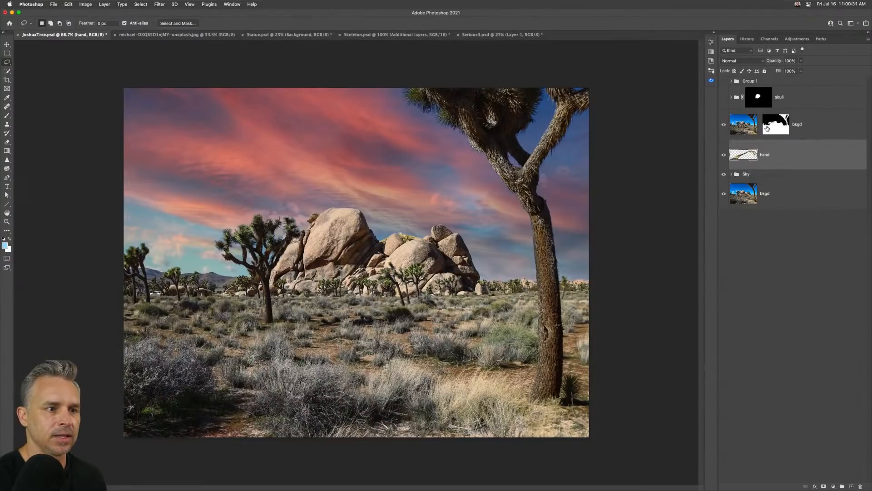
{"action": "left_click", "coordinate": [7, 44]}
{"action": "mouse_move", "coordinate": [177, 227]}
{"action": "left_mouse_down"}
{"action": "mouse_move", "coordinate": [305, 227]}
{"action": "mouse_move", "coordinate": [284, 250]}
{"action": "mouse_move", "coordinate": [300, 248]}
{"action": "mouse_move", "coordinate": [286, 254]}
{"action": "left_mouse_up"}
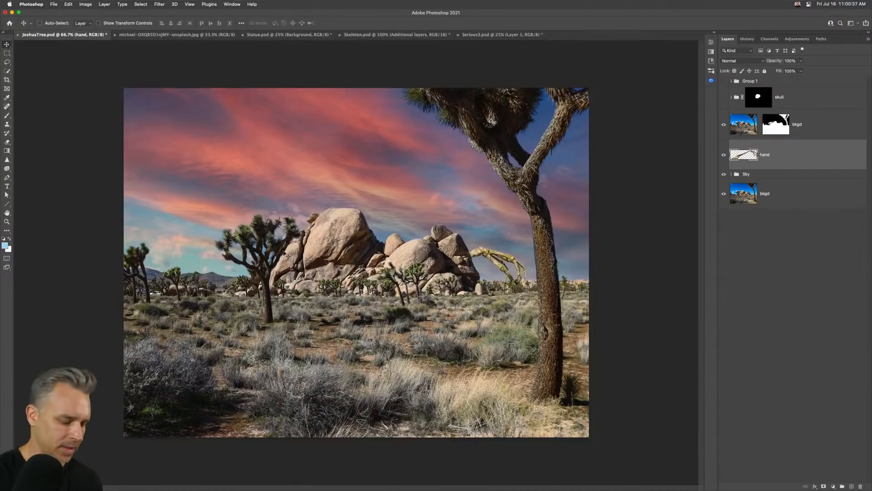
- Show the skull group so the skull appears on the large boulder
{"action": "key", "text": "super+1"}
{"action": "left_click", "coordinate": [723, 97]}
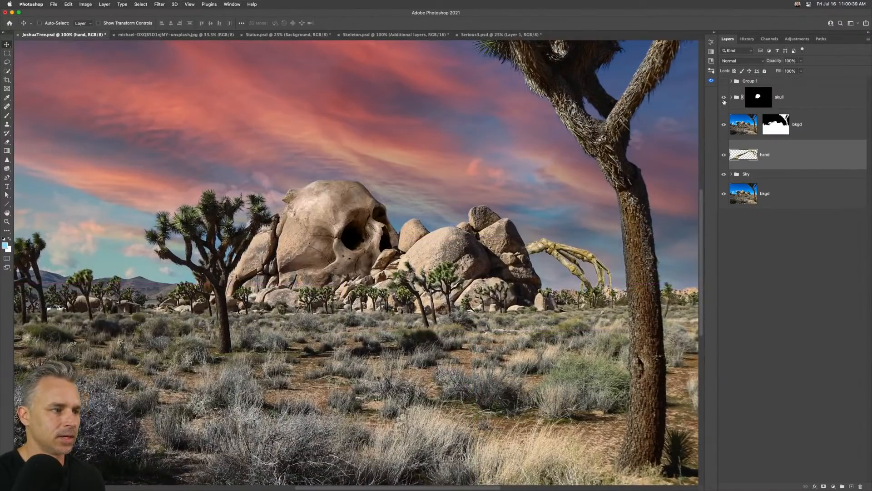
{"action": "key", "text": "super+minus"}
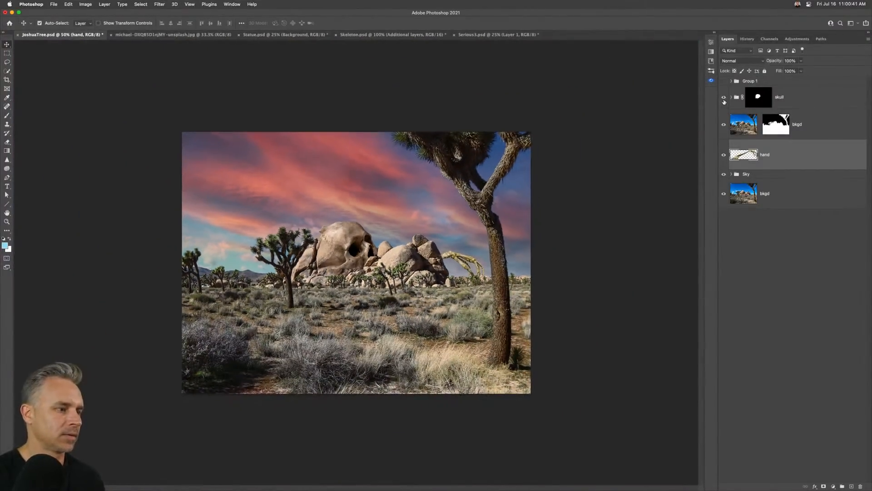
{"action": "key", "text": "super+1"}
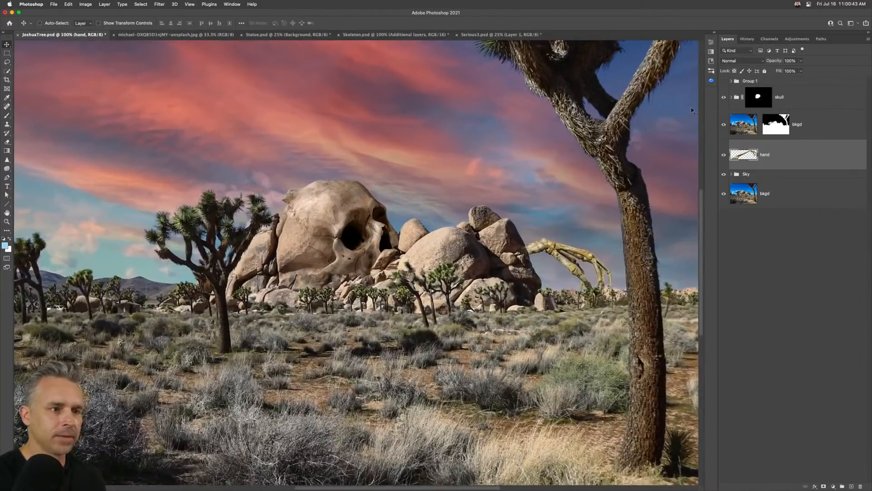
- Duplicate Layer 3 from the skull group as a clipping layer on the hand layer and position it over the skeletal hand
{"action": "left_click", "coordinate": [731, 96]}
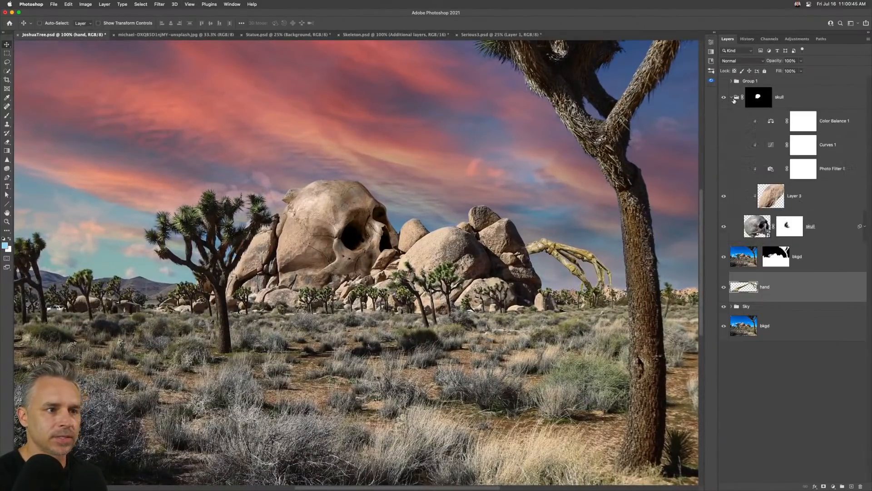
{"action": "left_click", "coordinate": [777, 196]}
{"action": "left_click_drag", "start_coordinate": [776, 196], "coordinate": [772, 278]}
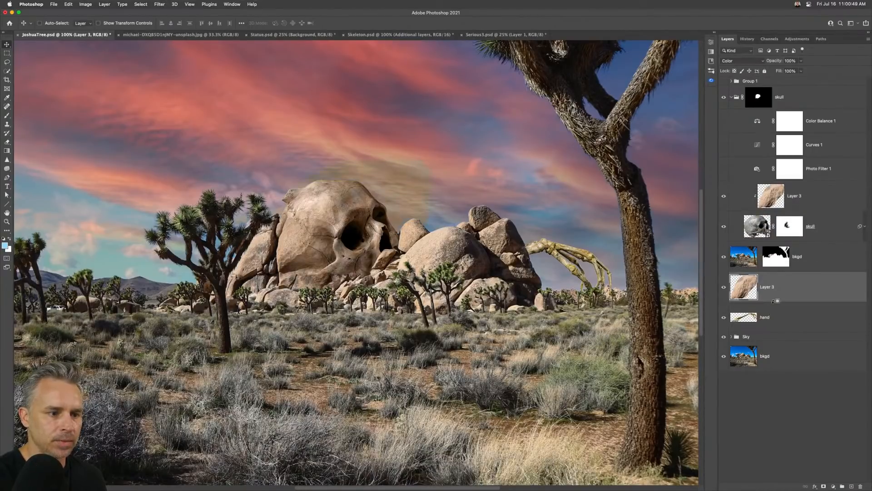
{"action": "left_click", "coordinate": [774, 302], "text": "alt"}
{"action": "left_click_drag", "start_coordinate": [335, 258], "coordinate": [600, 288]}
- Examine the skeletal hand up close, comparing it with the clipped Layer 3 hidden and shown
{"action": "scroll", "coordinate": [606, 269], "scroll_direction": "up", "scroll_amount": 10}
{"action": "scroll", "coordinate": [319, 286], "scroll_direction": "down", "scroll_amount": 8}
{"action": "scroll", "coordinate": [319, 287], "scroll_direction": "down", "scroll_amount": 10}
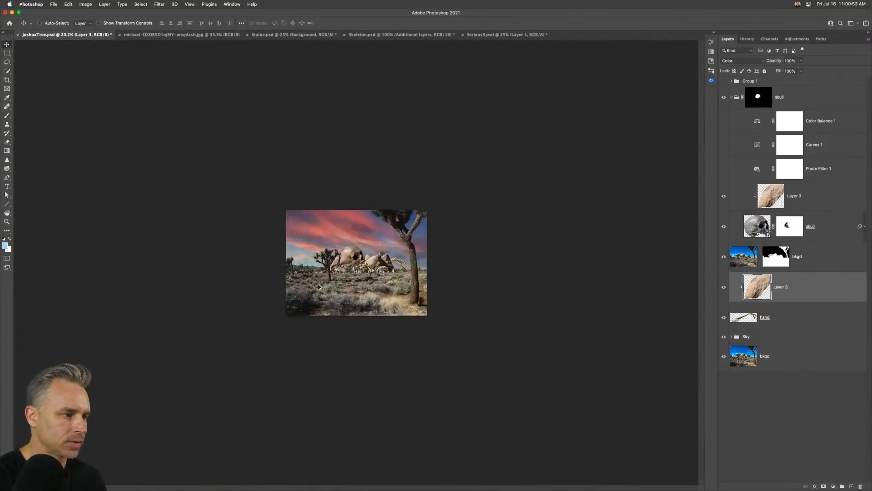
{"action": "scroll", "coordinate": [319, 286], "scroll_direction": "up", "scroll_amount": 10}
{"action": "left_click_drag", "start_coordinate": [496, 247], "coordinate": [139, 272]}
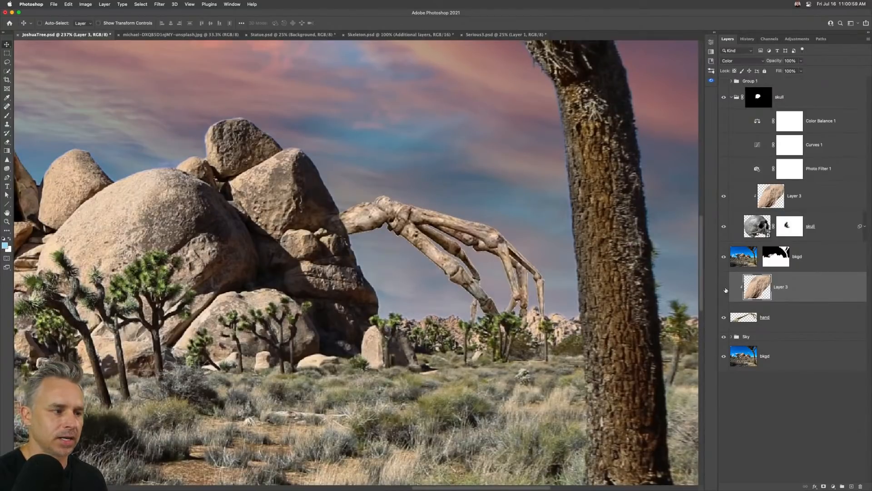
{"action": "left_click", "coordinate": [725, 290]}
{"action": "left_click", "coordinate": [726, 289]}
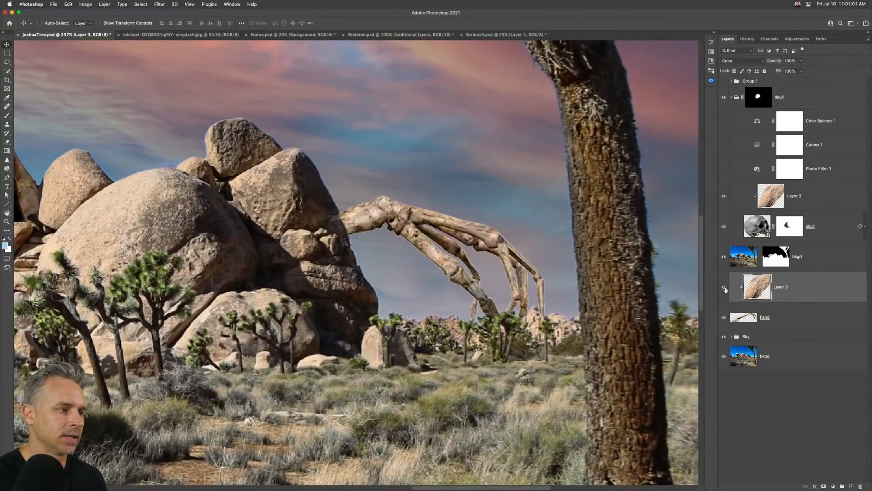
{"action": "key", "text": "super+0"}
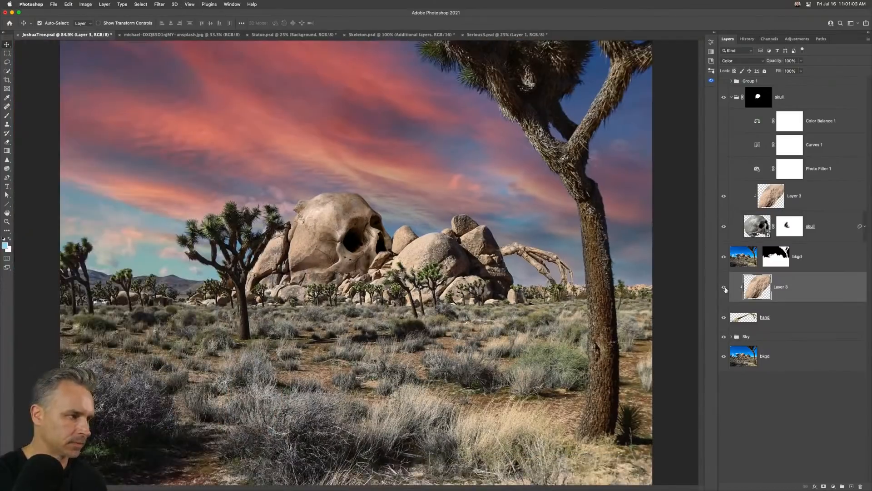
{"action": "key", "text": "super+minus"}
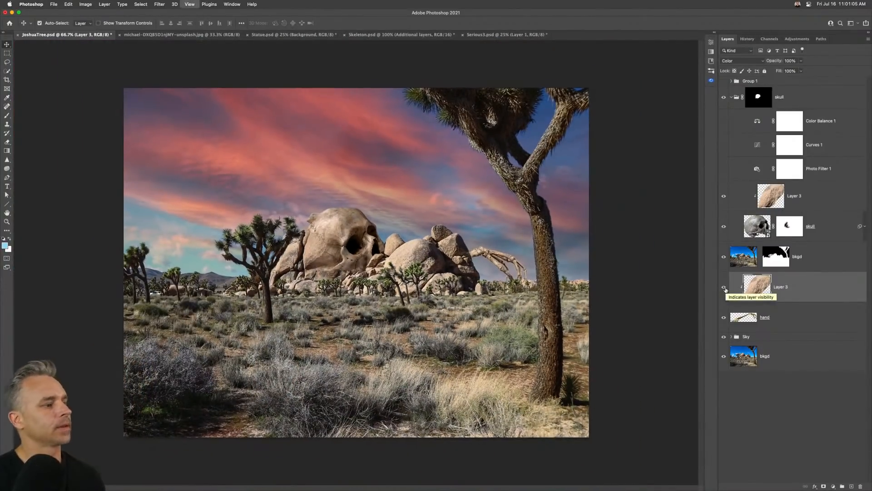
{"action": "key", "text": "super+plus"}
{"action": "key", "text": "super+minus"}
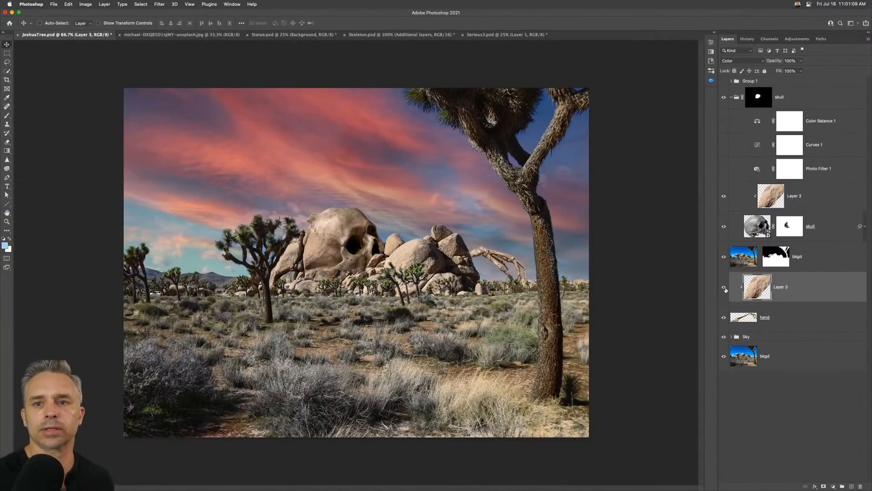
{"action": "key", "text": "super+1"}
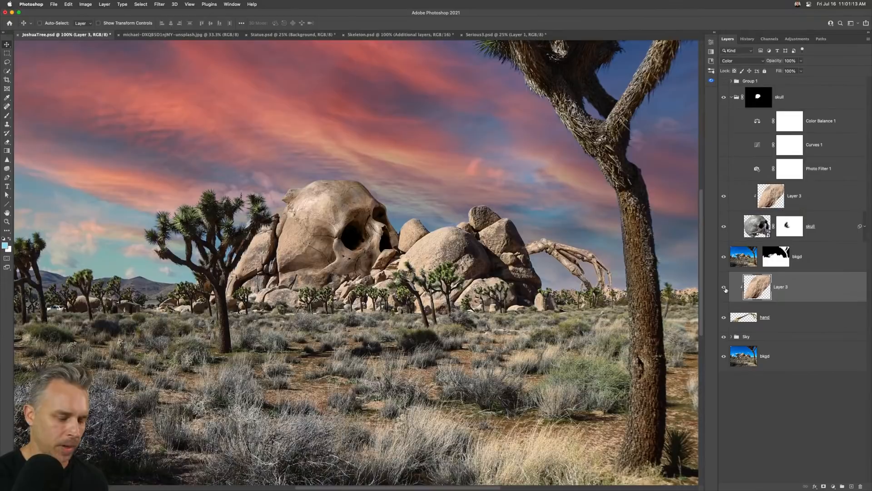
{"action": "key", "text": "super+minus"}
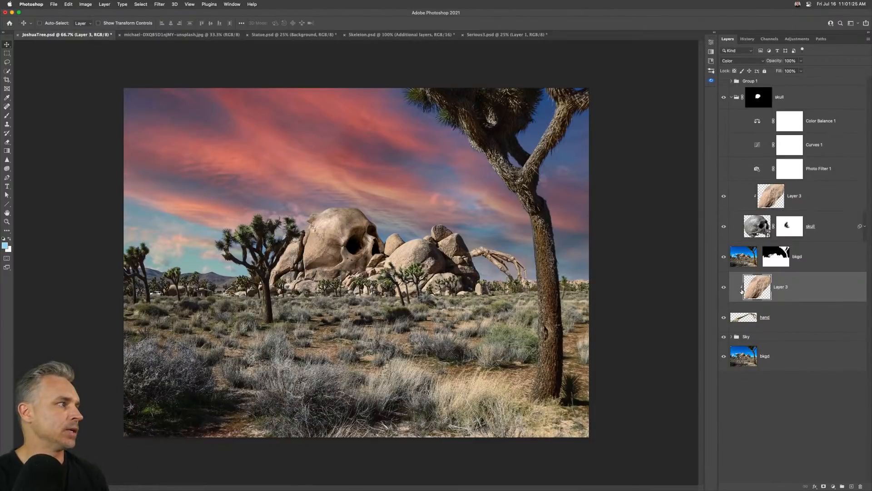
- Collapse the skull group, select the hand layer, and compare the composite with the Sky group hidden and shown
{"action": "left_click", "coordinate": [732, 98]}
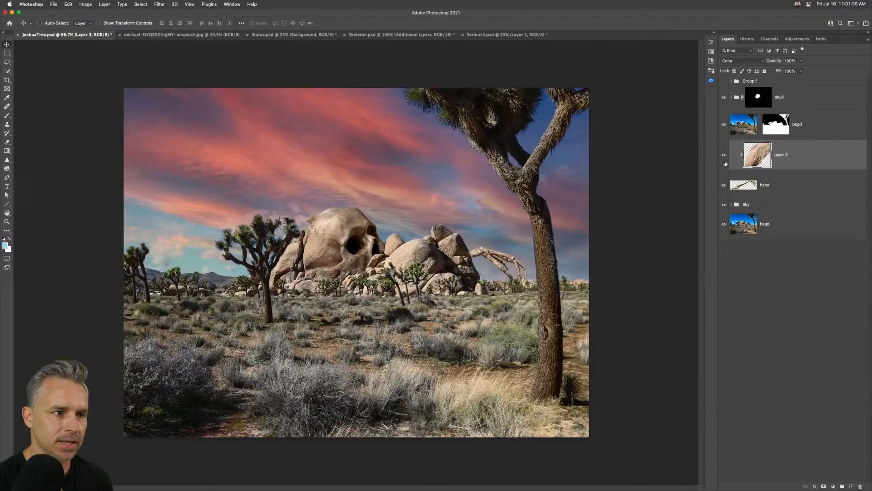
{"action": "left_click", "coordinate": [758, 196]}
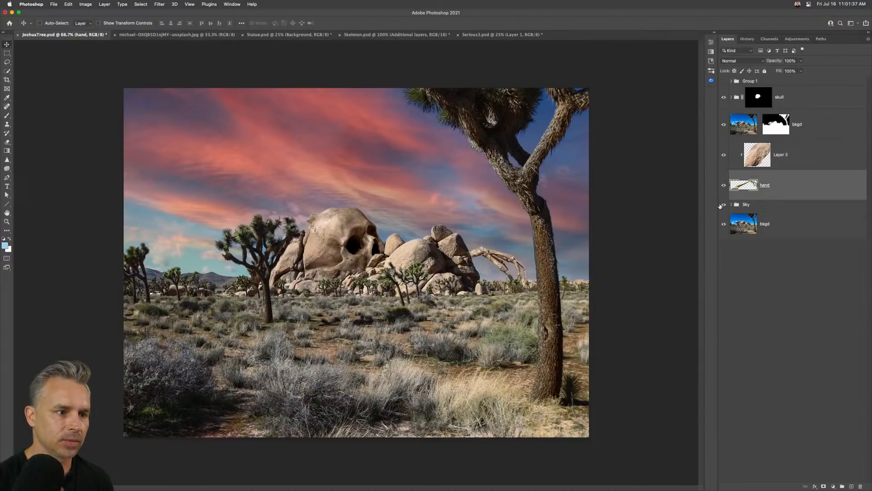
{"action": "left_click", "coordinate": [722, 205]}
{"action": "left_click", "coordinate": [723, 205]}
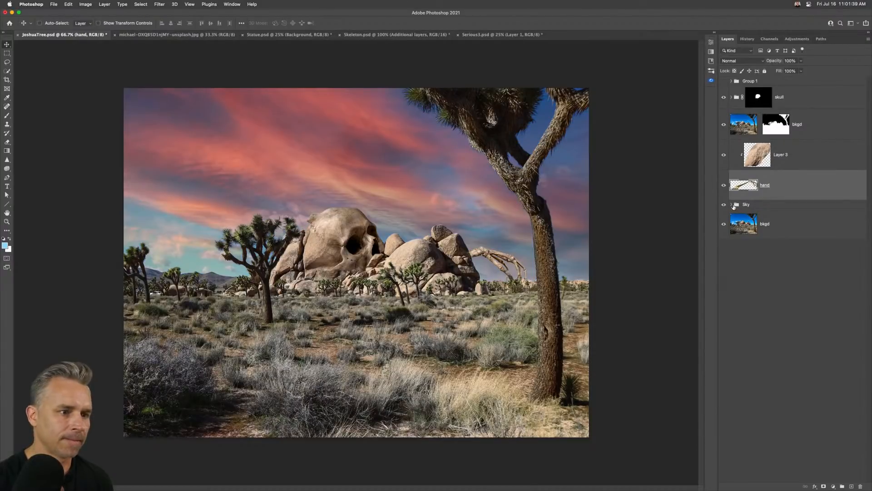
- Duplicate the Sky layer inside the Sky group and hide the original
{"action": "left_click", "coordinate": [732, 205]}
{"action": "left_click", "coordinate": [754, 228]}
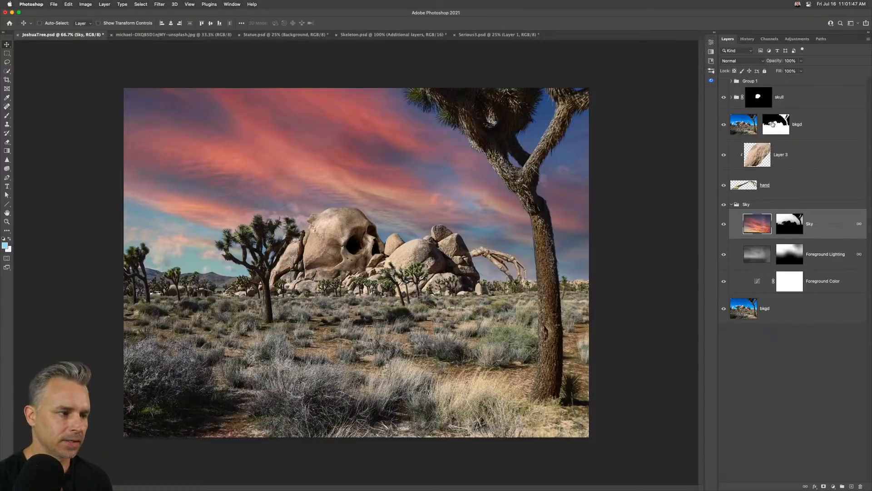
{"action": "key", "text": "super+j"}
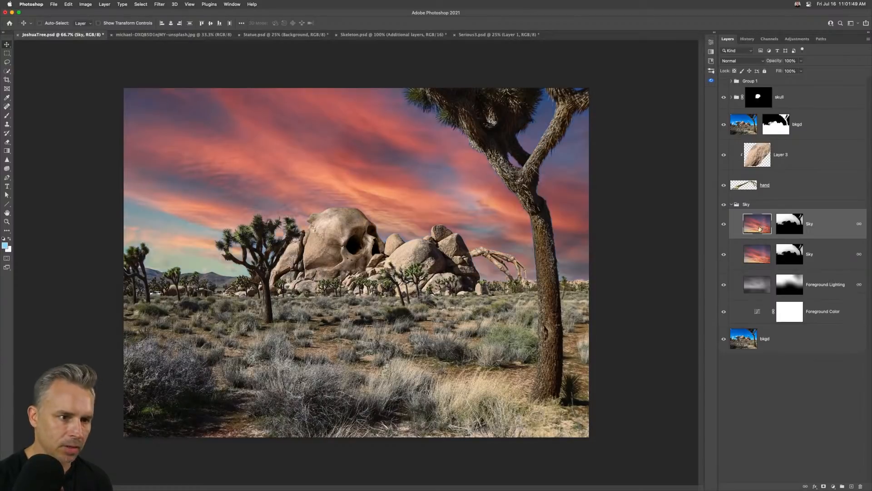
{"action": "left_click", "coordinate": [722, 254]}
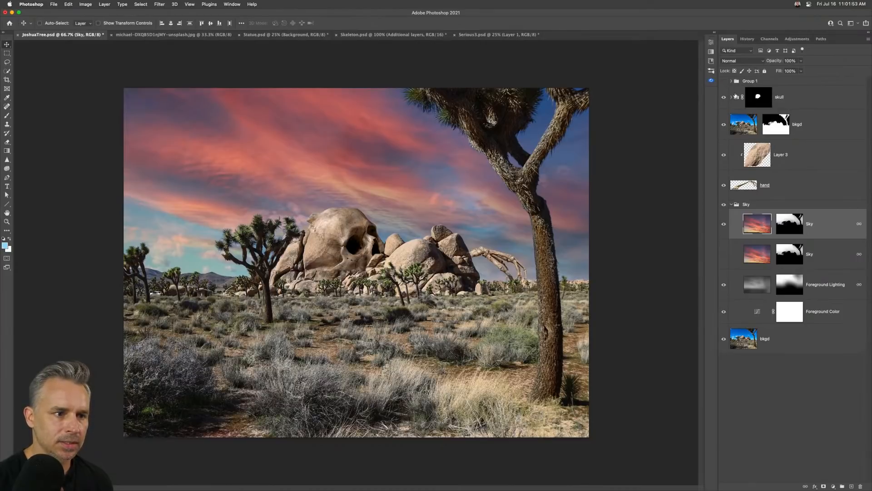
- Replace the duplicated Sky layer's mask with a copy of the upper bkgd layer's mask and invert it
{"action": "left_click_drag", "start_coordinate": [782, 125], "coordinate": [786, 227]}
{"action": "right_click", "coordinate": [784, 221]}
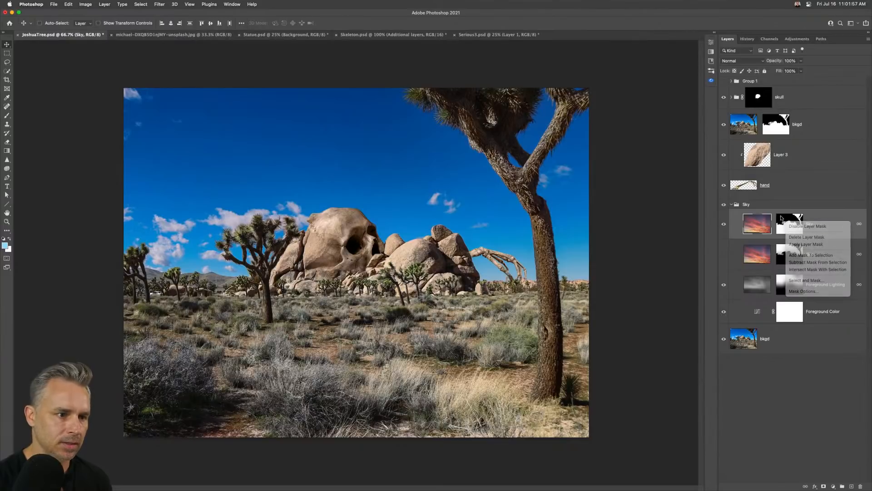
{"action": "left_click", "coordinate": [782, 218]}
{"action": "left_click", "coordinate": [785, 223]}
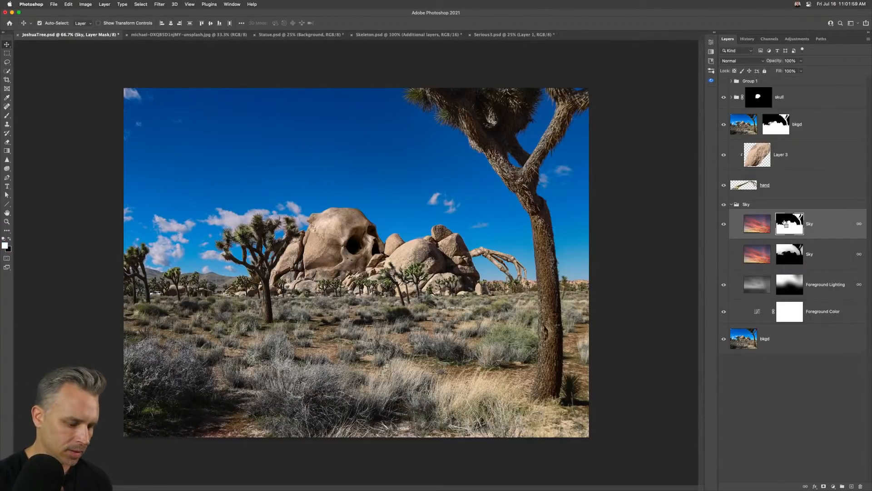
{"action": "key", "text": "super+i"}
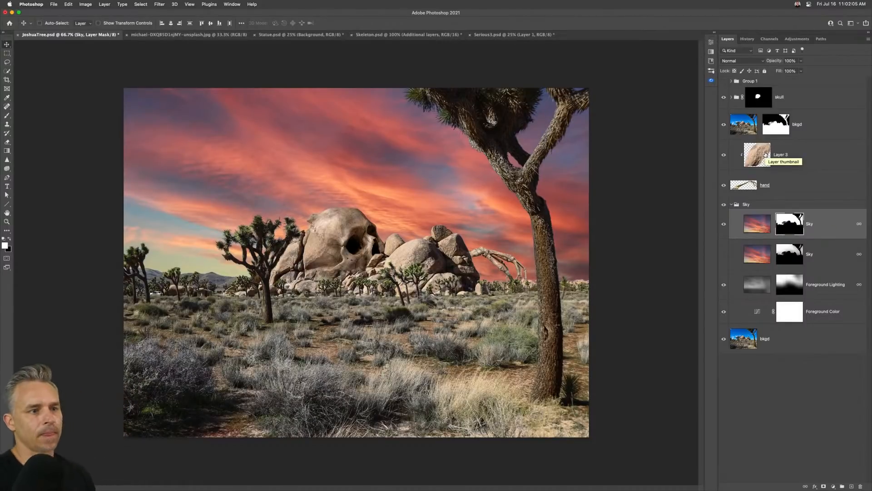
- Rename the masked bkgd layer as foreground
{"action": "left_click", "coordinate": [797, 126]}
{"action": "key", "text": "BackSpace"}
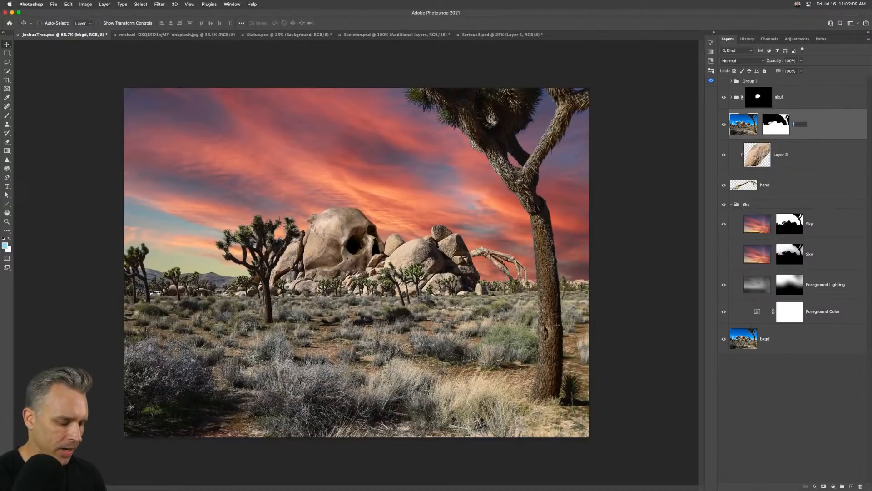
{"action": "type", "text": "foreground"}
{"action": "key", "text": "Return"}
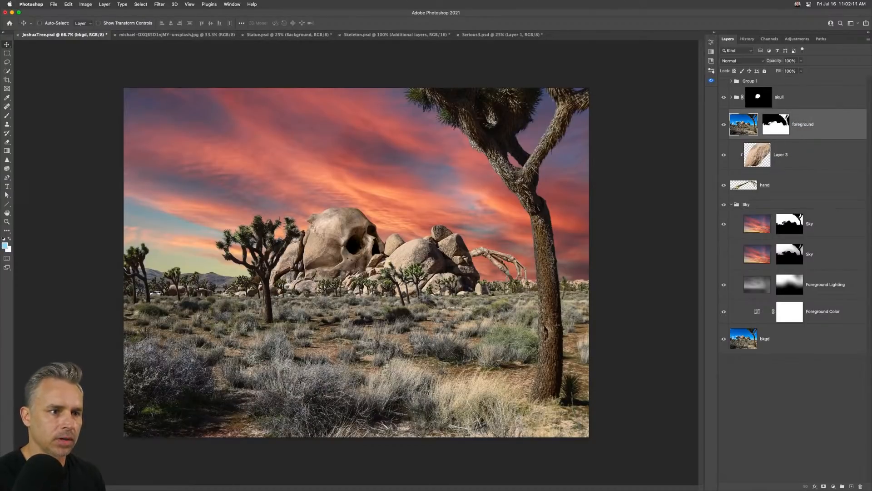
- Add a Color Lookup adjustment with the LateSunset.3DL look clipped to the foreground layer, and move it above the skull group
{"action": "left_click", "coordinate": [731, 205]}
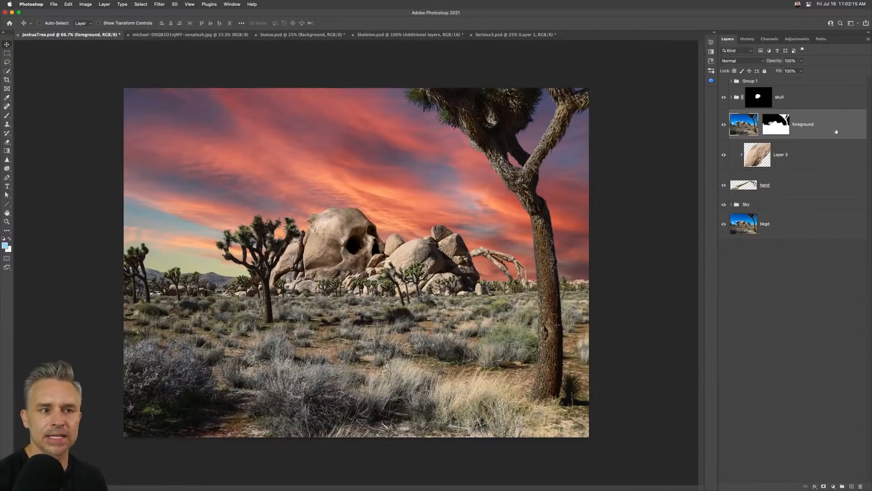
{"action": "left_click", "coordinate": [833, 486]}
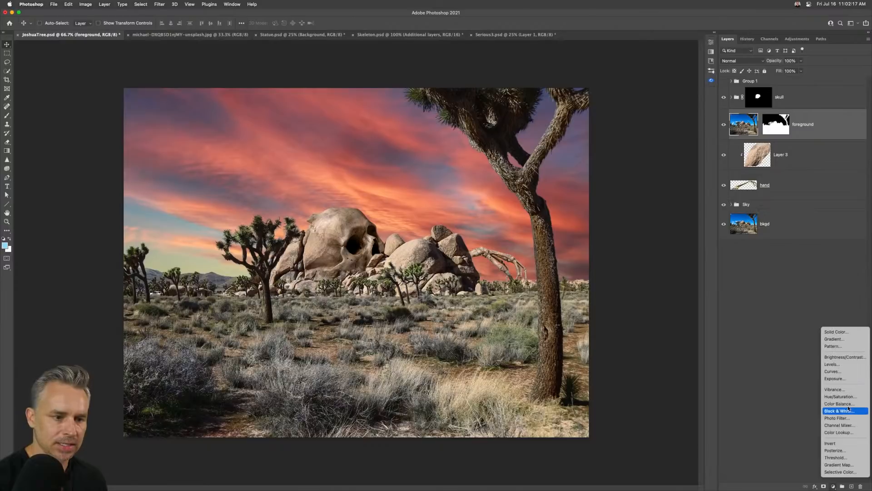
{"action": "left_click", "coordinate": [848, 433]}
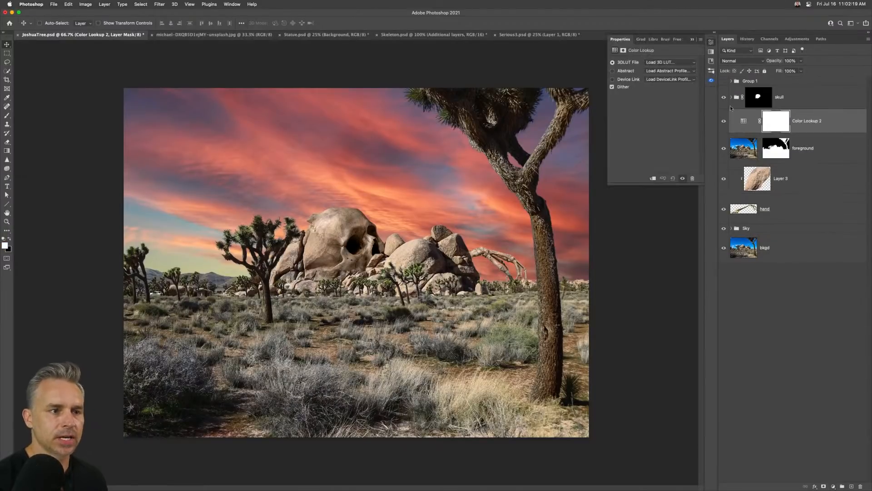
{"action": "left_click", "coordinate": [799, 134], "text": "alt"}
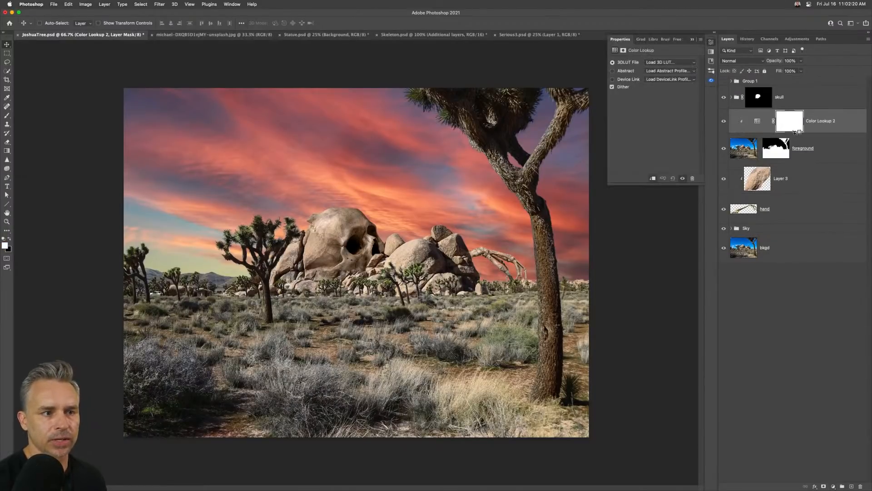
{"action": "left_click", "coordinate": [663, 62]}
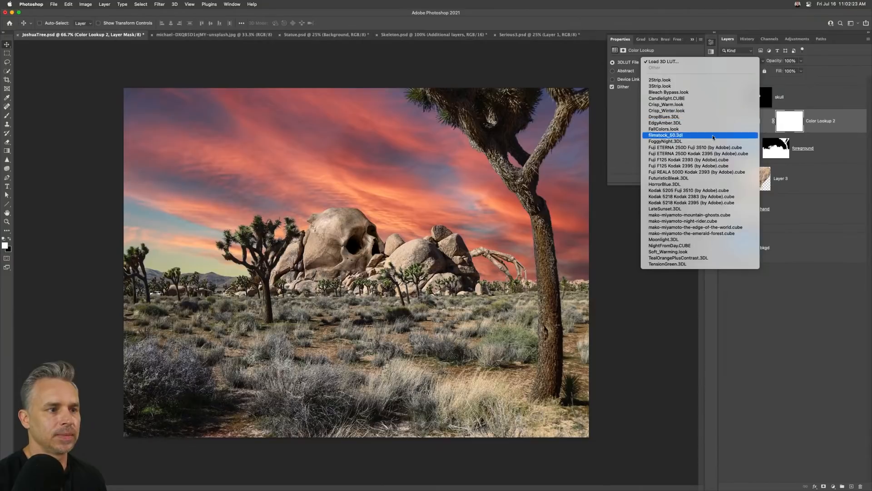
{"action": "left_click", "coordinate": [712, 212]}
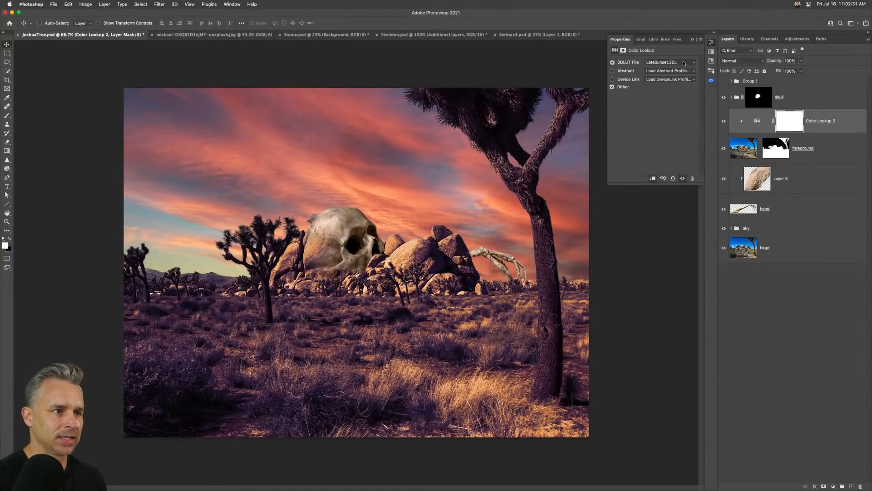
{"action": "left_click", "coordinate": [816, 118]}
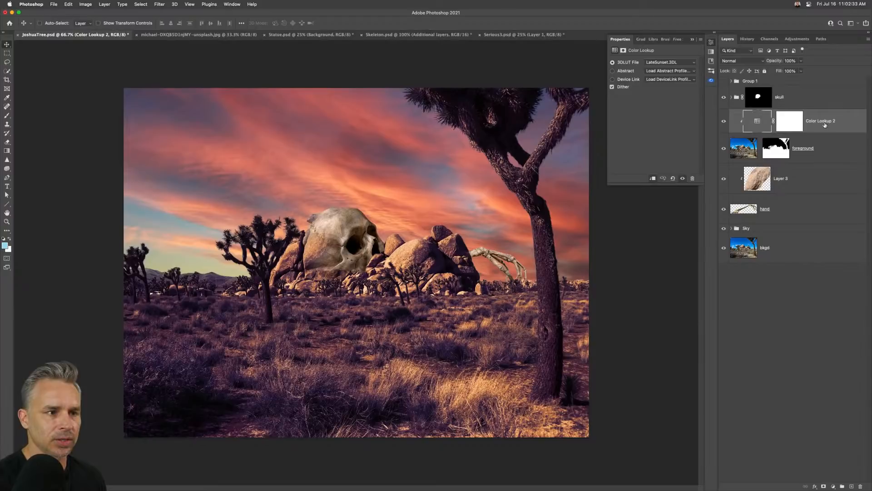
{"action": "left_click_drag", "start_coordinate": [825, 124], "coordinate": [832, 88]}
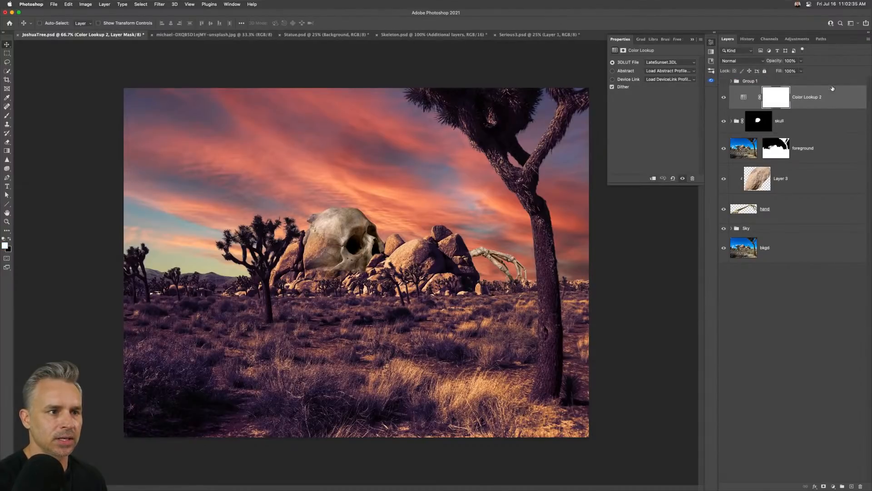
- Group the skull group with the foreground layer and name the new group Foreground
{"action": "left_click", "coordinate": [750, 129]}
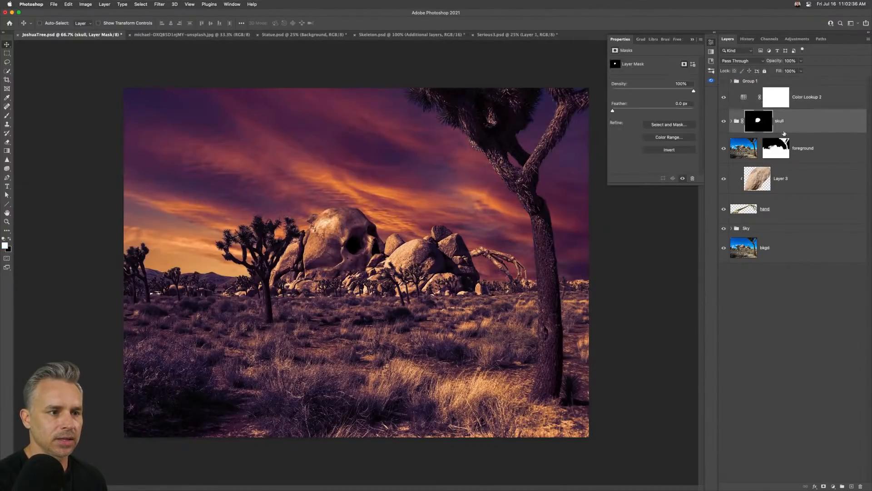
{"action": "left_click", "coordinate": [800, 149], "text": "shift"}
{"action": "key", "text": "super+g"}
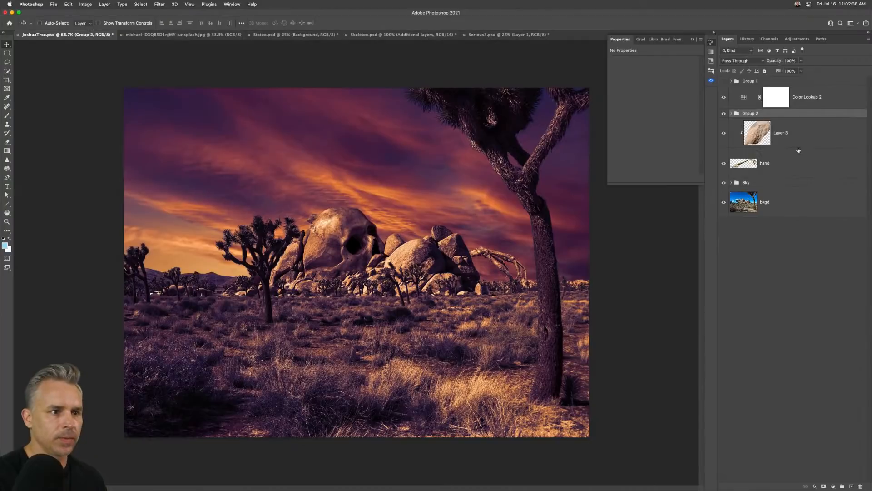
{"action": "double_click", "coordinate": [745, 114]}
{"action": "type", "text": "For"}
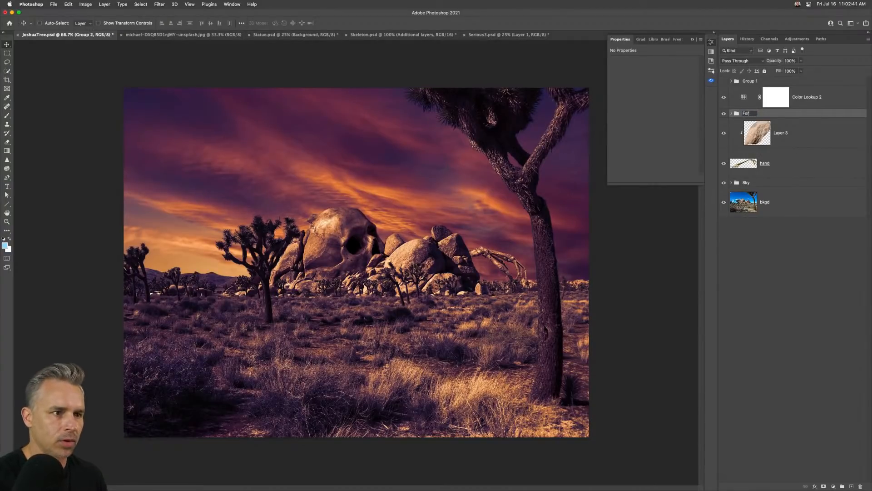
{"action": "type", "text": "eground"}
{"action": "key", "text": "Return"}
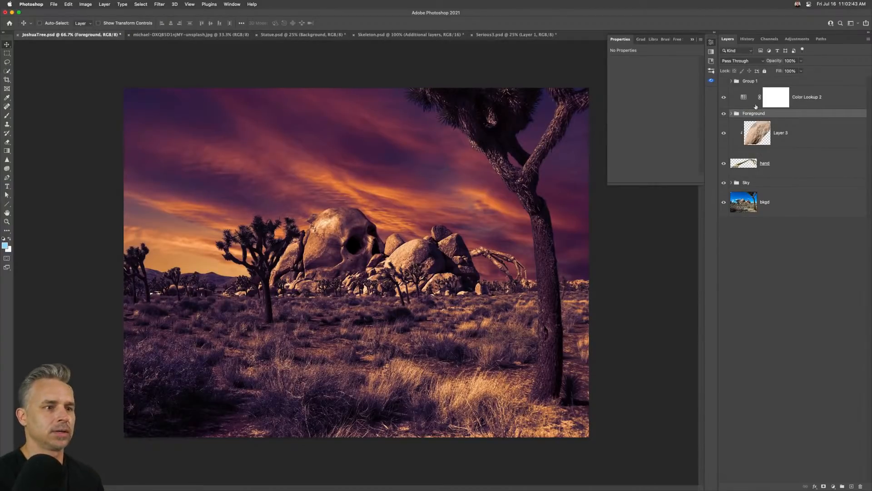
- Expand the Foreground group and compare the composite with the skull hidden and shown
{"action": "left_click", "coordinate": [732, 114]}
{"action": "left_click", "coordinate": [724, 131]}
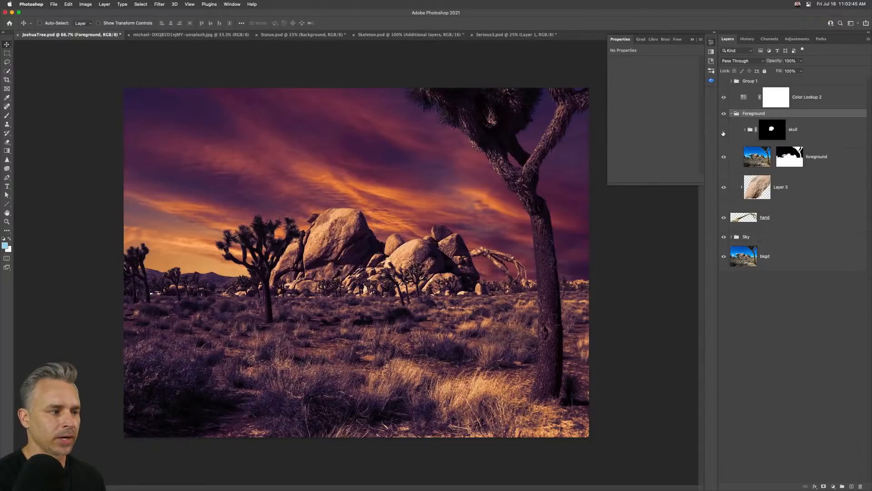
{"action": "left_click", "coordinate": [724, 132]}
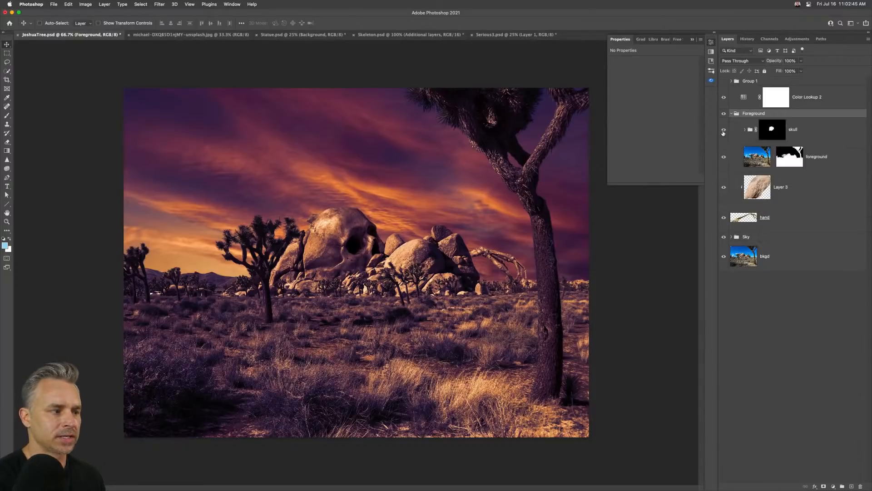
- Set the Color Lookup layer's blend mode to Soft Light
{"action": "left_click", "coordinate": [751, 100]}
{"action": "left_click", "coordinate": [692, 40]}
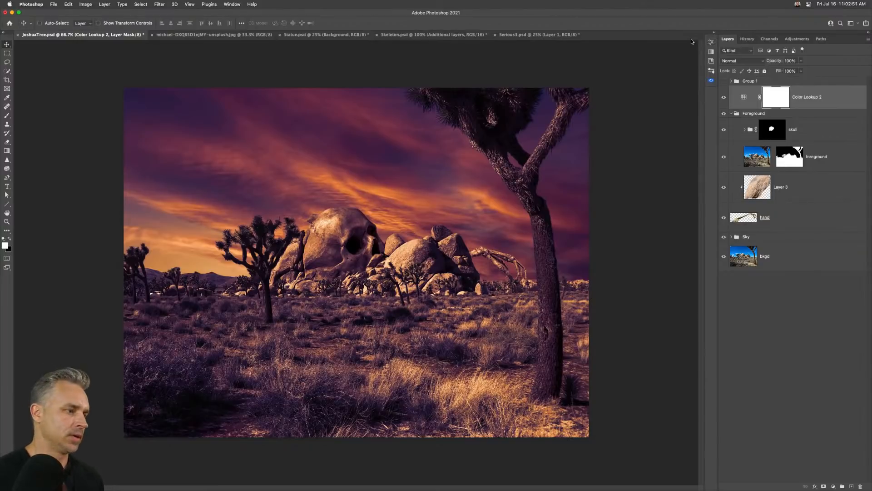
{"action": "key", "text": "super+1"}
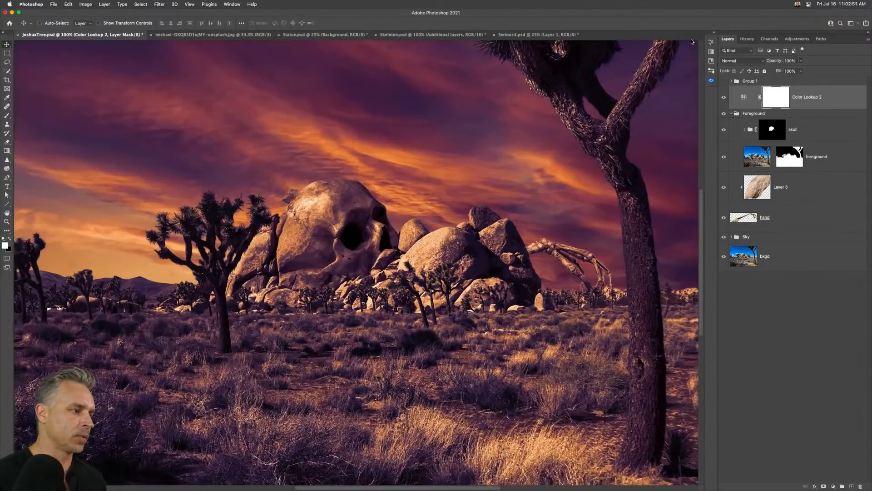
{"action": "left_click", "coordinate": [759, 62]}
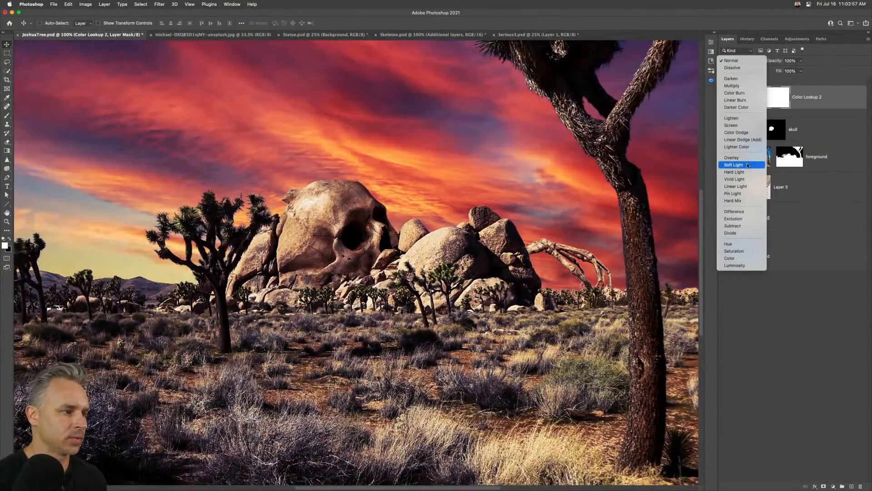
{"action": "left_click", "coordinate": [746, 165]}
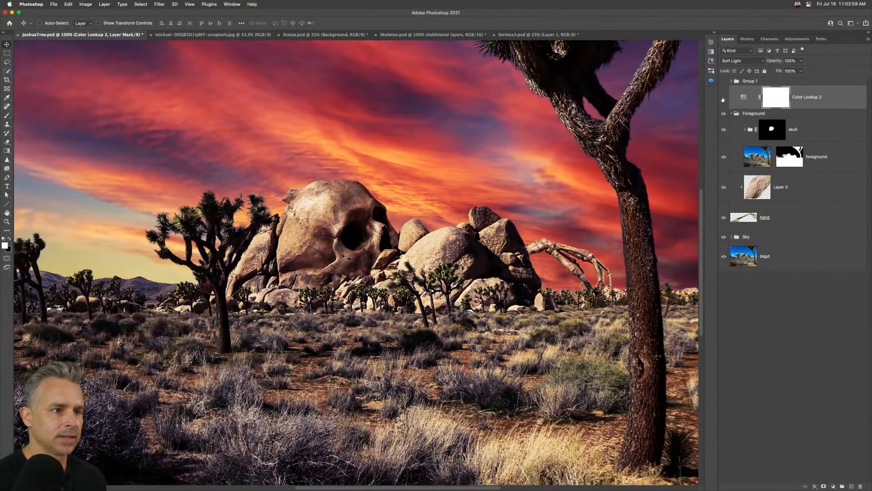
- Compare the composite with and without the Color Lookup layer, and leave that layer hidden
{"action": "left_click", "coordinate": [724, 99]}
{"action": "left_click", "coordinate": [724, 99]}
{"action": "left_click", "coordinate": [724, 99]}
{"action": "left_click", "coordinate": [724, 99]}
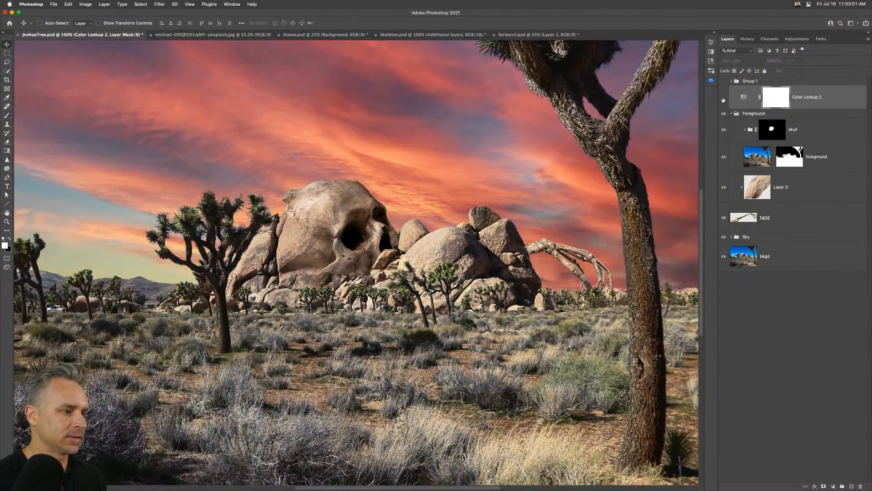
{"action": "left_click", "coordinate": [724, 99]}
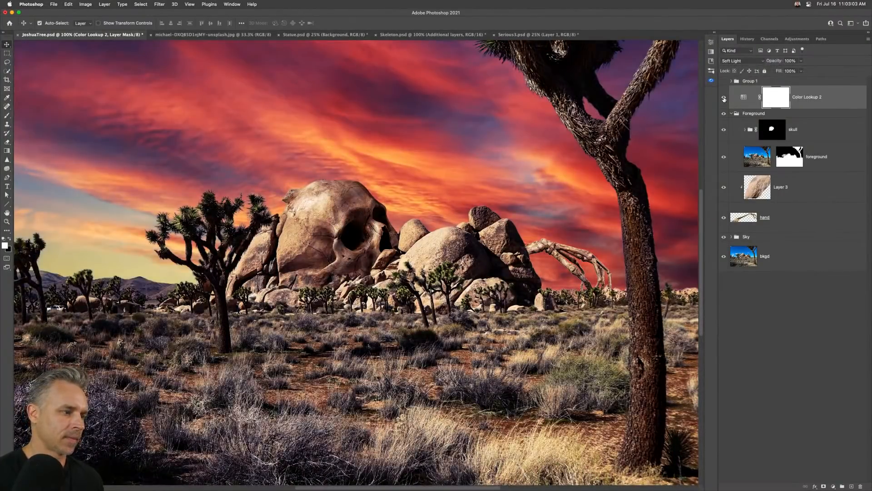
{"action": "key", "text": "super+minus"}
{"action": "left_click", "coordinate": [724, 99]}
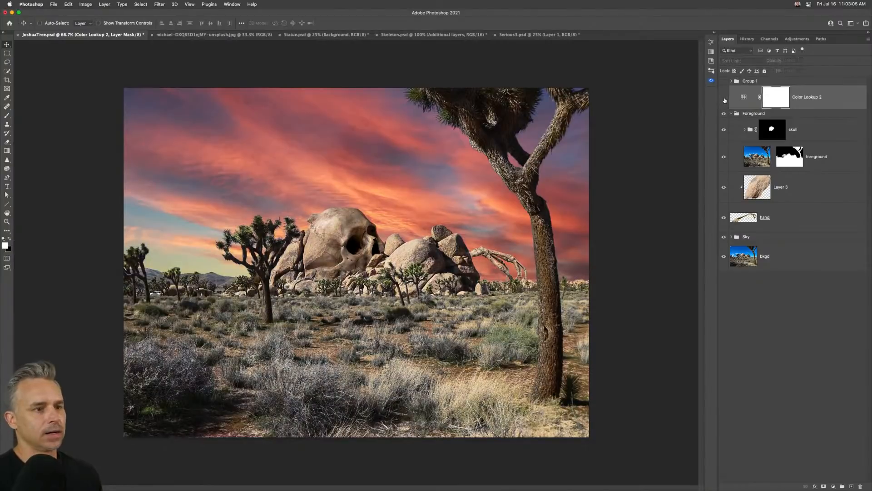
- Add a Photo Filter adjustment layer, move it directly above the Foreground group, and clip it to that group
{"action": "left_click", "coordinate": [760, 115]}
{"action": "left_click", "coordinate": [804, 129]}
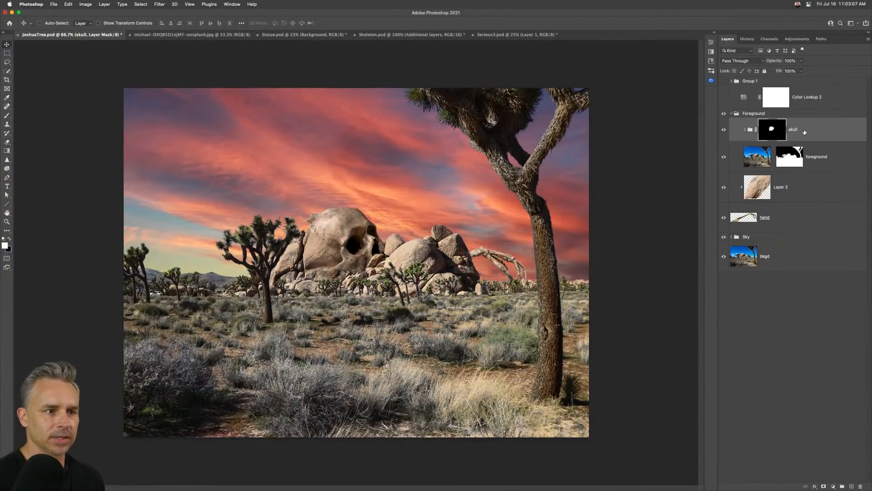
{"action": "left_click", "coordinate": [833, 486]}
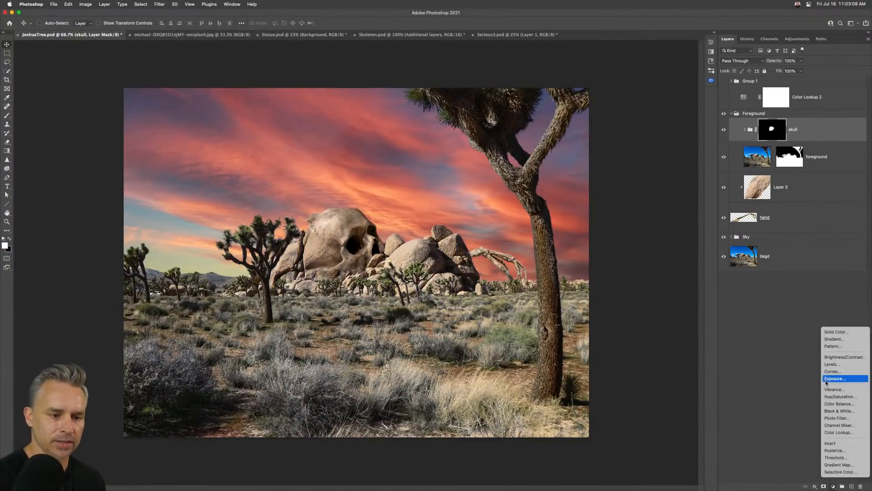
{"action": "left_click", "coordinate": [837, 418]}
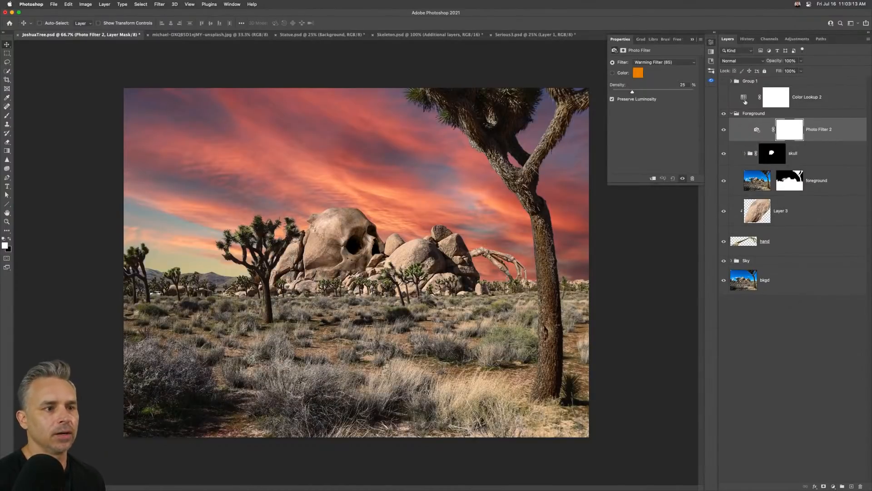
{"action": "left_click_drag", "start_coordinate": [825, 129], "coordinate": [807, 114]}
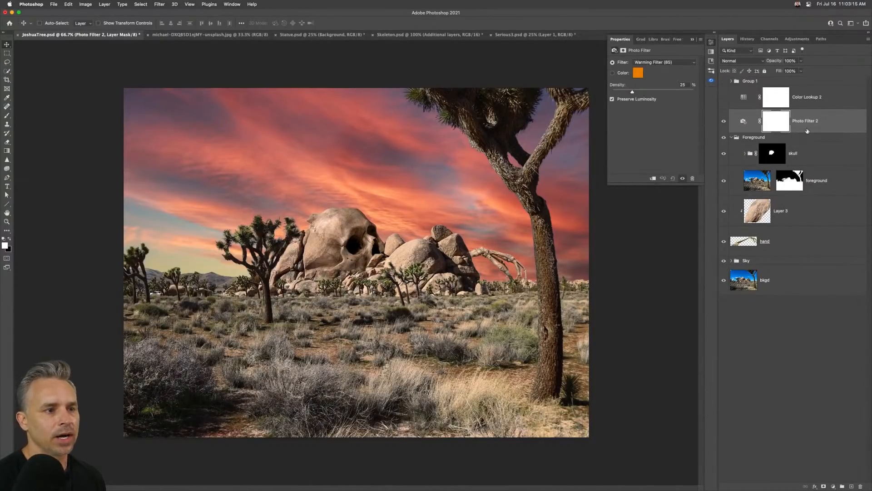
{"action": "left_click", "coordinate": [807, 131], "text": "alt"}
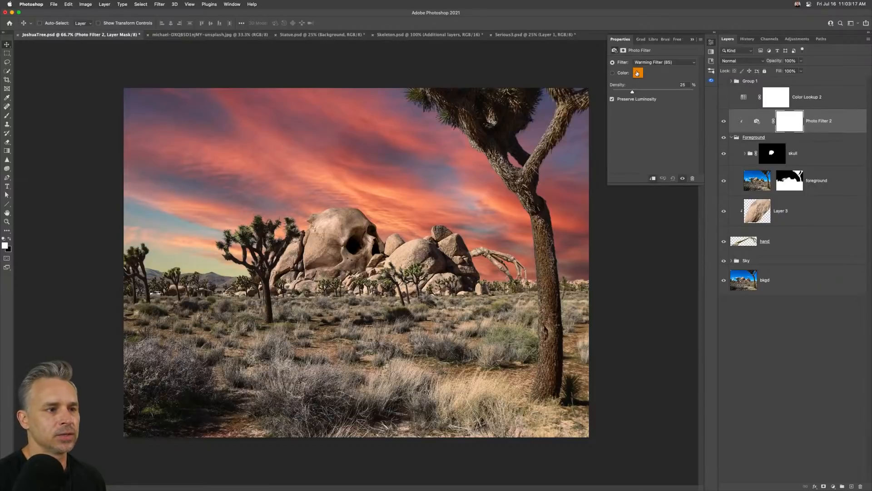
{"action": "left_click", "coordinate": [637, 73]}
{"action": "type", "text": "ffffff"}
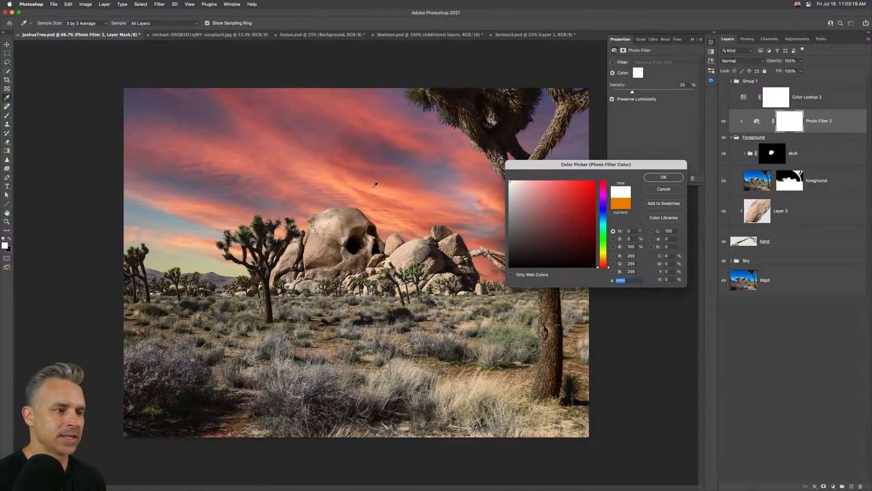
{"action": "left_click", "coordinate": [660, 192]}
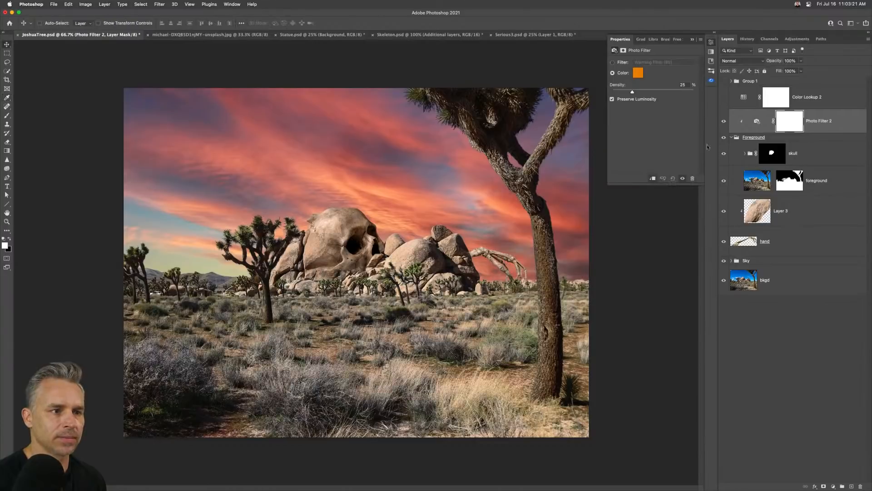
{"action": "left_click", "coordinate": [761, 123]}
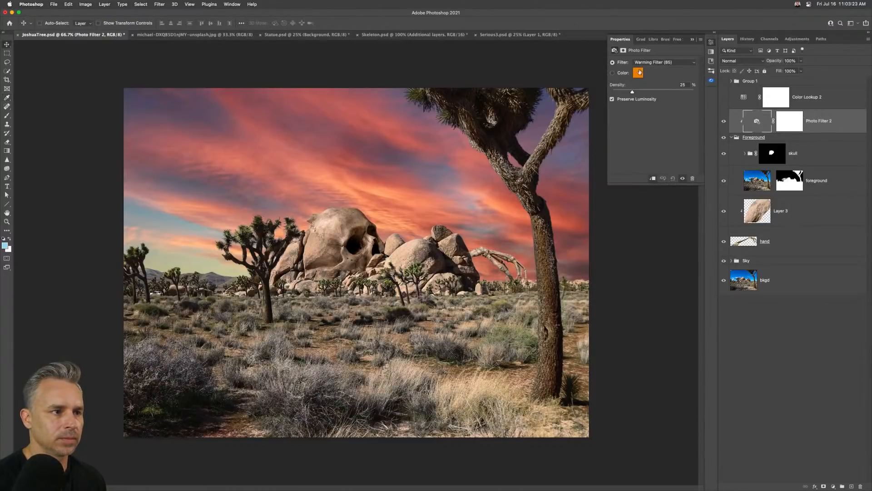
{"action": "left_click", "coordinate": [638, 73]}
{"action": "left_click", "coordinate": [430, 176]}
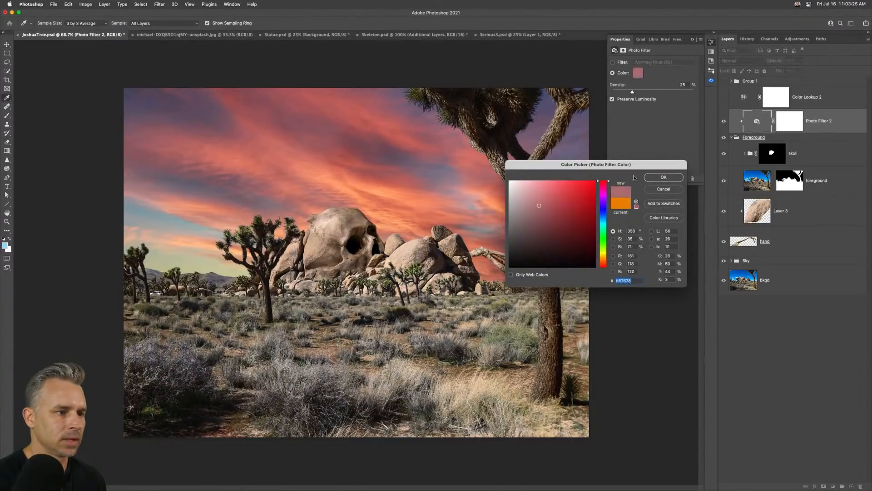
{"action": "left_click", "coordinate": [662, 189]}
- Delete the Photo Filter adjustment layer clipped to the Foreground group
{"action": "left_click", "coordinate": [798, 123]}
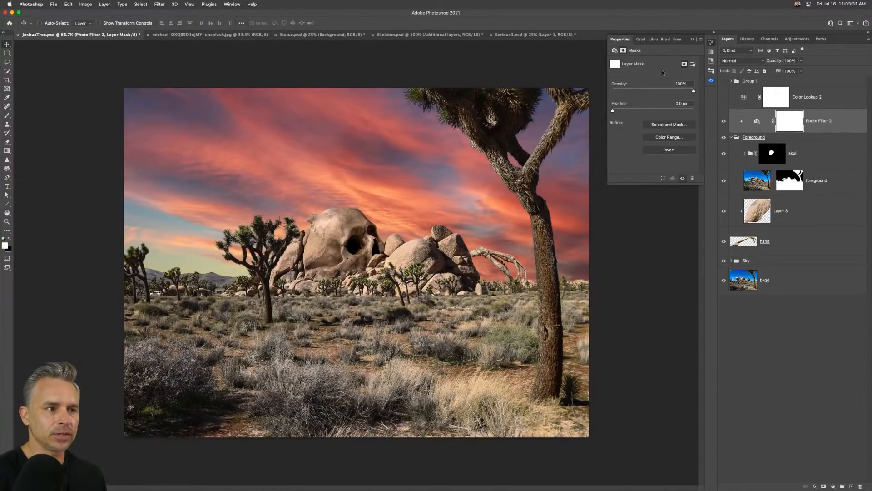
{"action": "left_click", "coordinate": [751, 122]}
{"action": "left_click", "coordinate": [779, 126]}
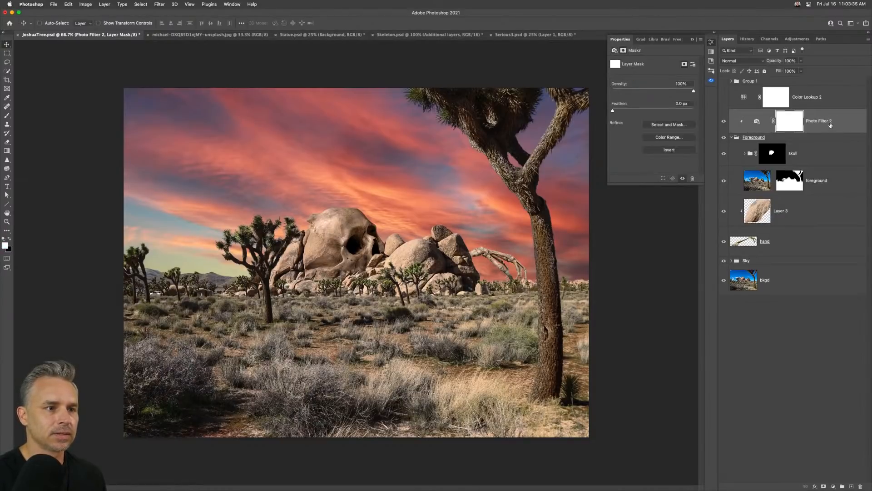
{"action": "left_click_drag", "start_coordinate": [831, 125], "coordinate": [860, 486]}
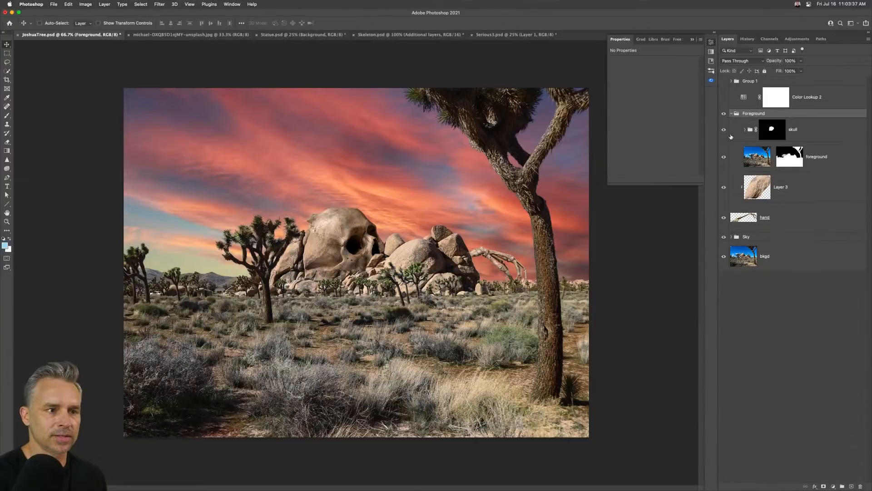
- Add a Photo Filter adjustment layer inside the Foreground group, above the skull group
{"action": "left_click", "coordinate": [833, 486]}
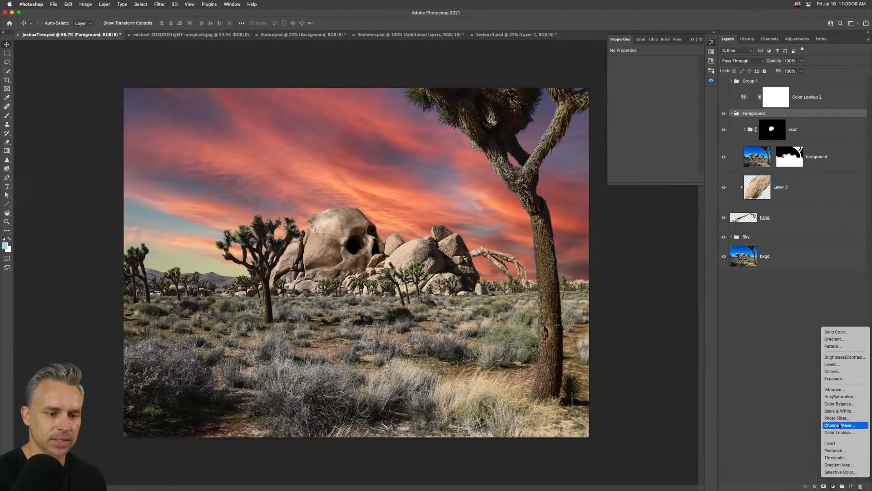
{"action": "left_click", "coordinate": [841, 418]}
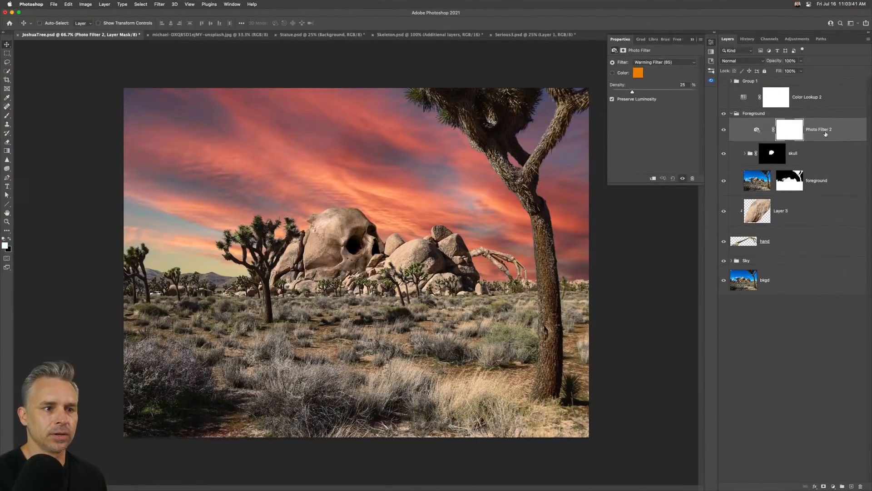
- Move the Photo Filter layer directly above the Foreground group, clipped to it, and set its custom filter color to white (#ffffff)
{"action": "left_click_drag", "start_coordinate": [802, 133], "coordinate": [827, 107]}
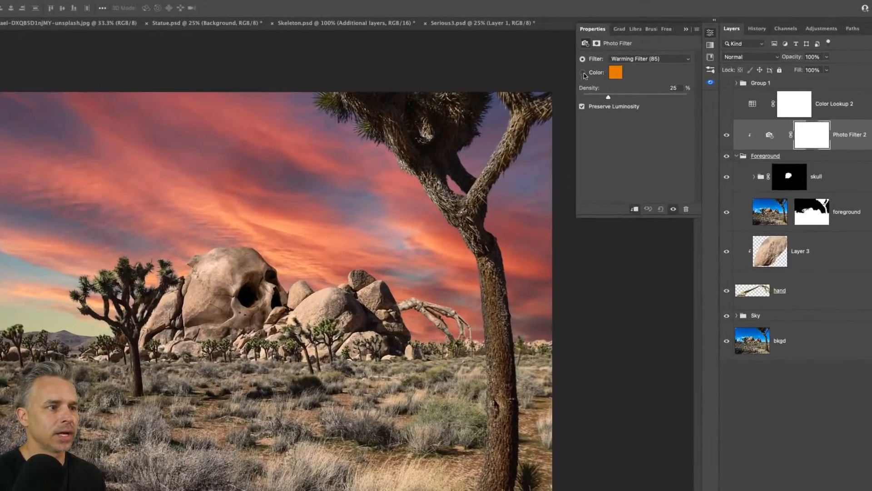
{"action": "left_click", "coordinate": [583, 73]}
{"action": "left_click", "coordinate": [616, 74]}
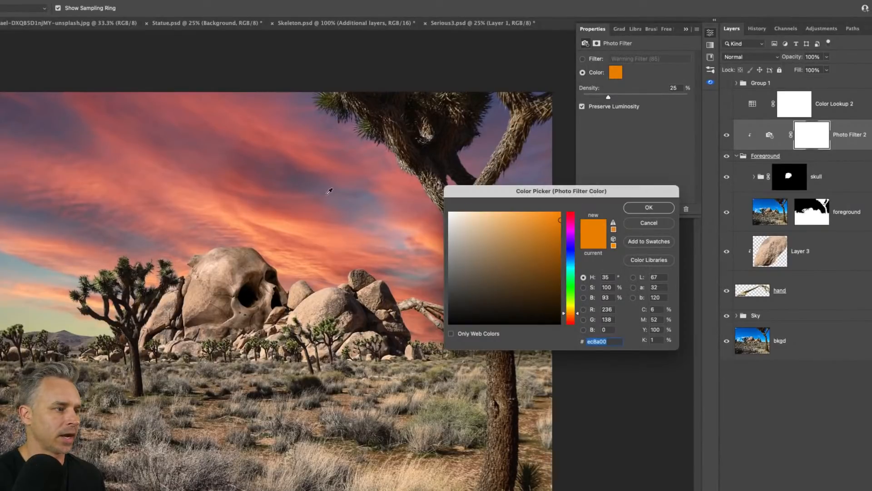
{"action": "type", "text": "ffffff"}
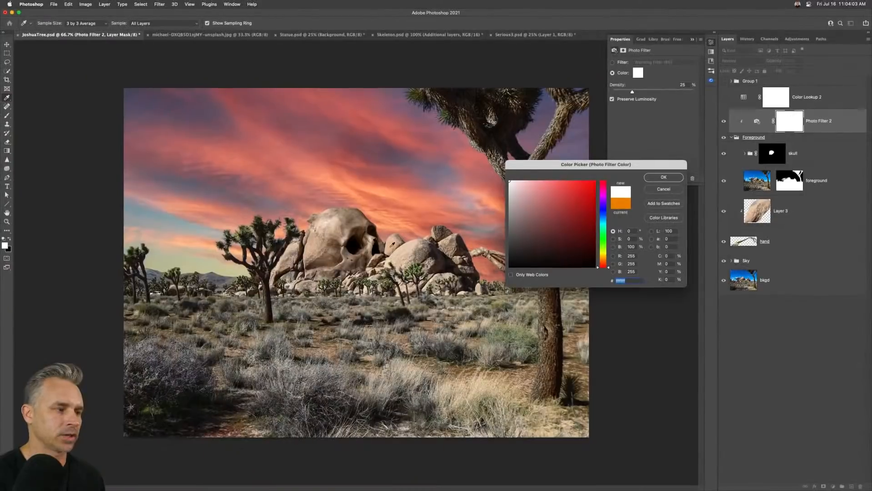
{"action": "left_click", "coordinate": [664, 177]}
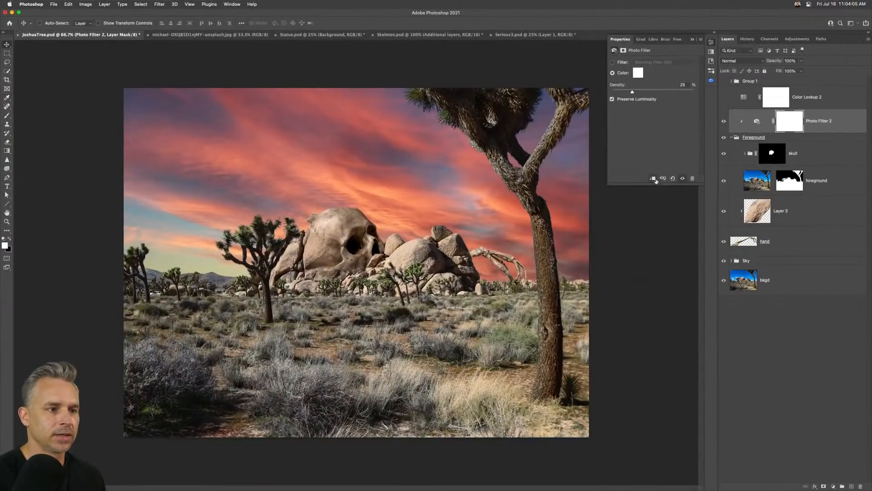
- Sample the orange clouds above the skull (#f9966c) as the Photo Filter color and set its density to 73%
{"action": "left_click", "coordinate": [757, 121]}
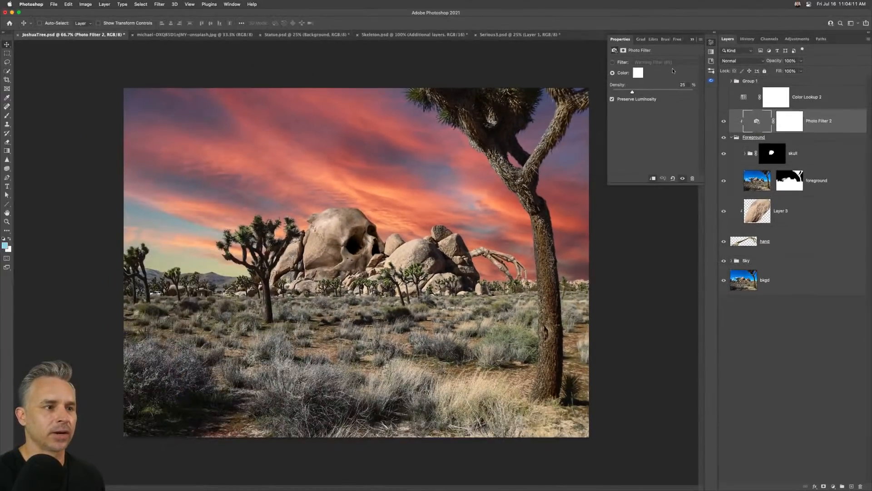
{"action": "left_click", "coordinate": [638, 73]}
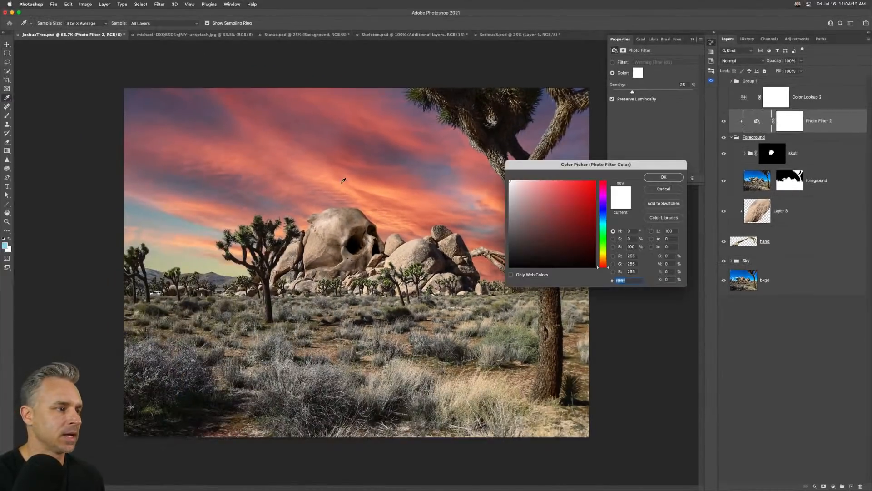
{"action": "left_click", "coordinate": [362, 189]}
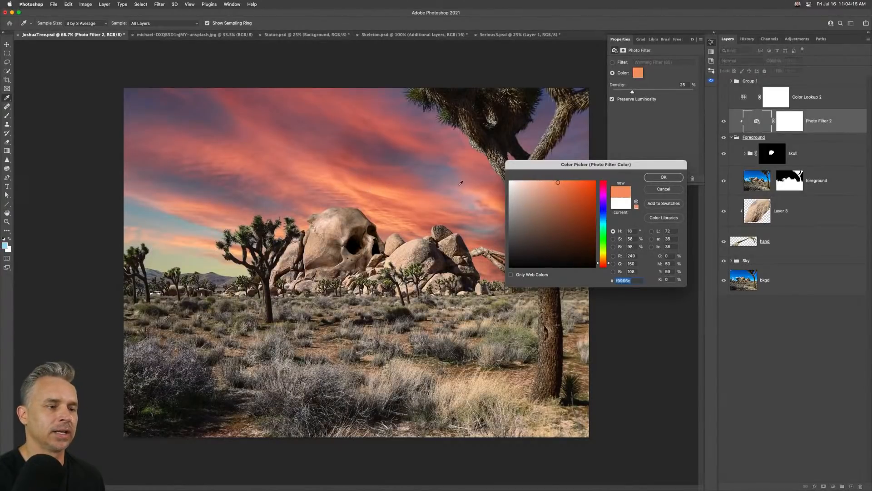
{"action": "left_click", "coordinate": [650, 181]}
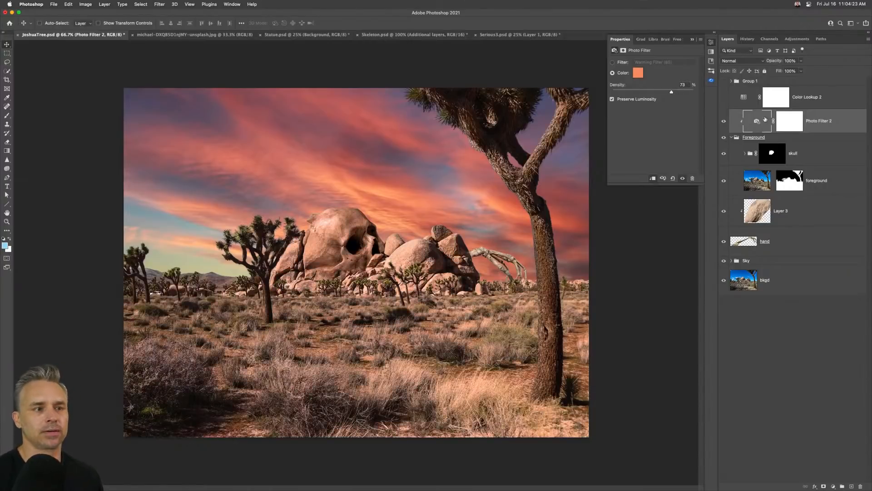
- Show the hidden Color Lookup layer above the Photo Filter and rename it Late Sunset
{"action": "left_click", "coordinate": [724, 97]}
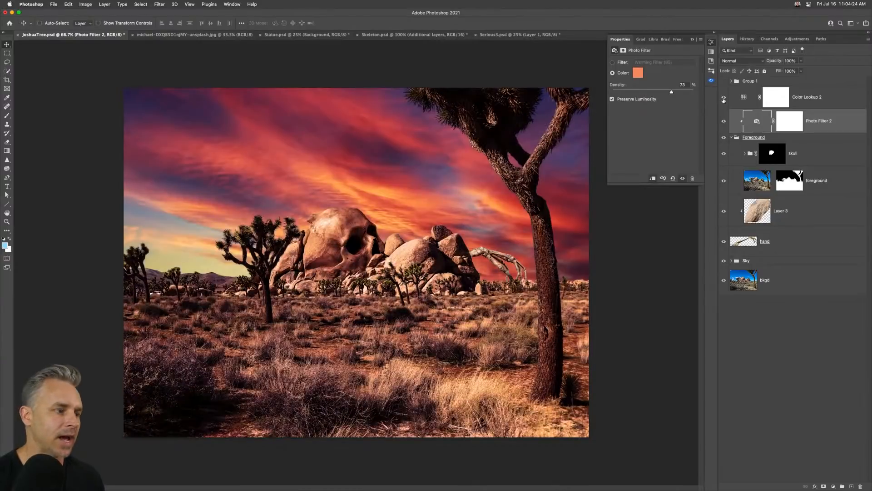
{"action": "left_click", "coordinate": [804, 99]}
{"action": "double_click", "coordinate": [803, 98]}
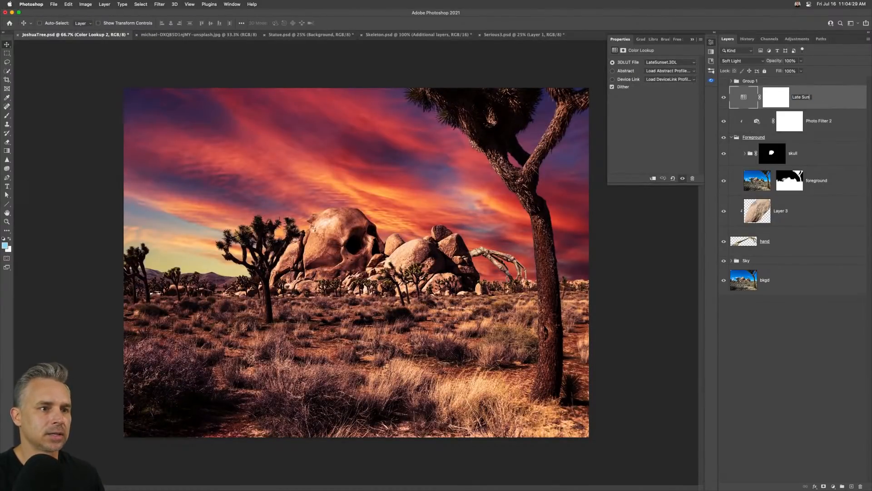
{"action": "type", "text": "Late Sunset"}
{"action": "key", "text": "Return"}
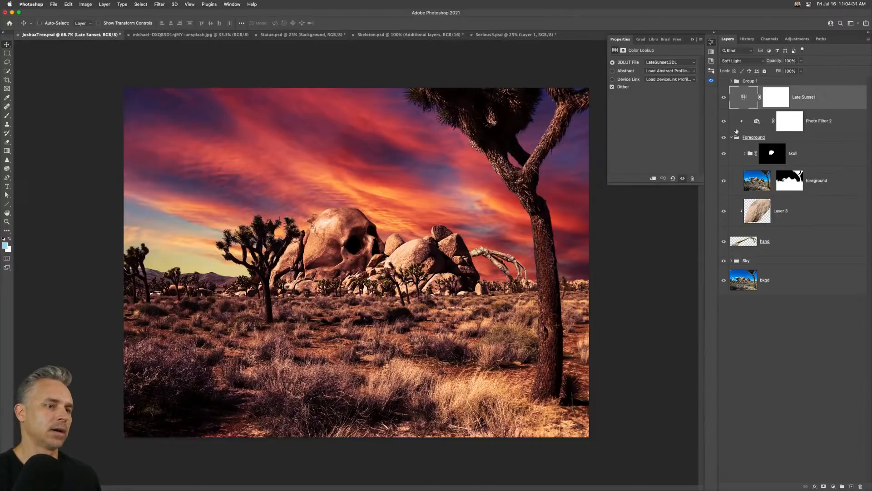
- Try repositioning the upper Sky layer inside the Sky group, and undo the move
{"action": "left_click", "coordinate": [750, 128]}
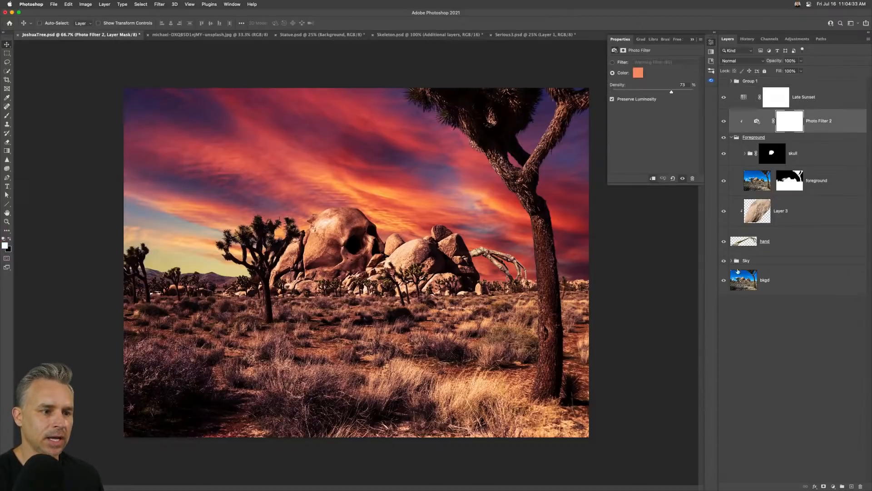
{"action": "left_click", "coordinate": [731, 261]}
{"action": "left_click", "coordinate": [757, 287]}
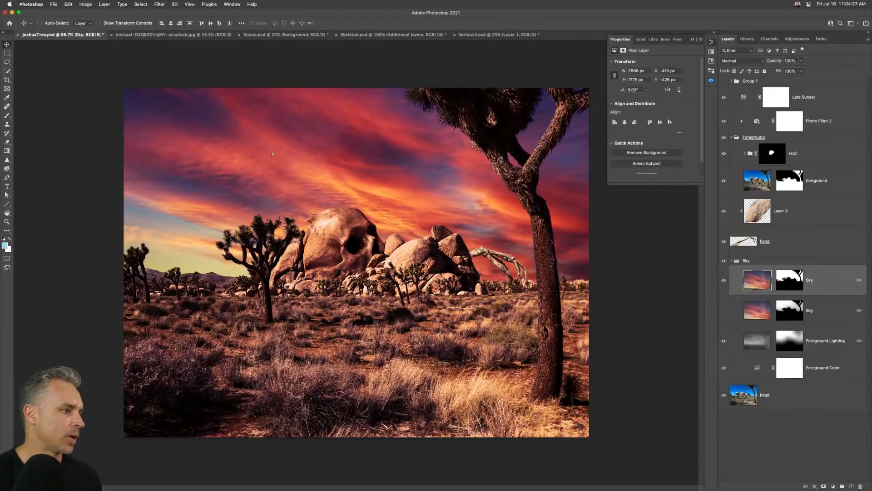
{"action": "left_click_drag", "start_coordinate": [261, 169], "coordinate": [268, 200]}
{"action": "key", "text": "super+z"}
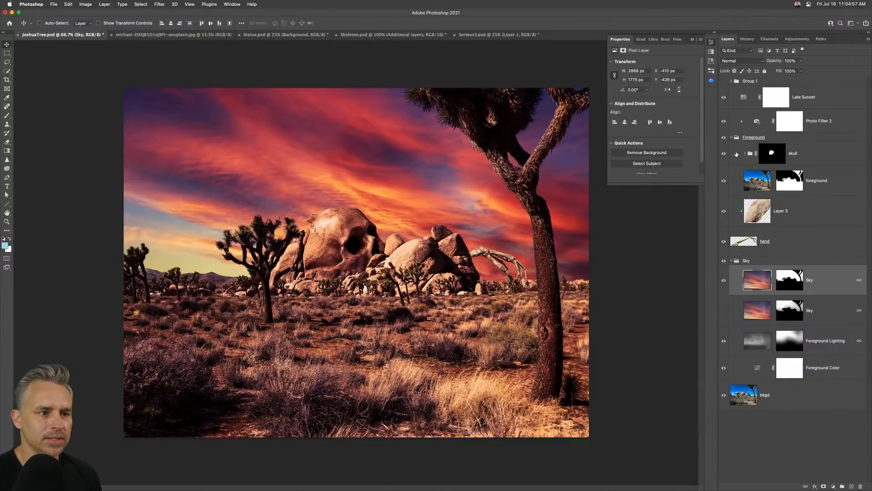
- Collapse the Foreground and Sky groups, and show Group 1 with its upper Layer 81, the ribcage skeleton
{"action": "left_click", "coordinate": [731, 137]}
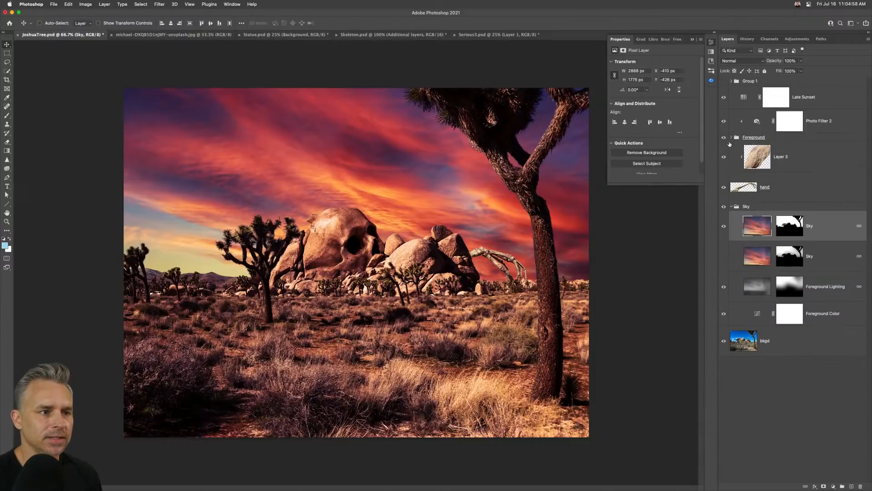
{"action": "left_click", "coordinate": [731, 207]}
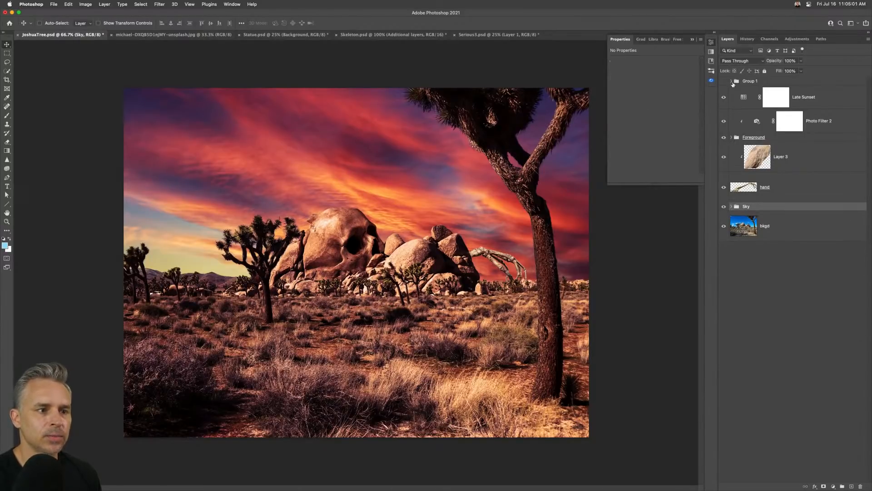
{"action": "left_click", "coordinate": [732, 83]}
{"action": "left_click", "coordinate": [724, 82]}
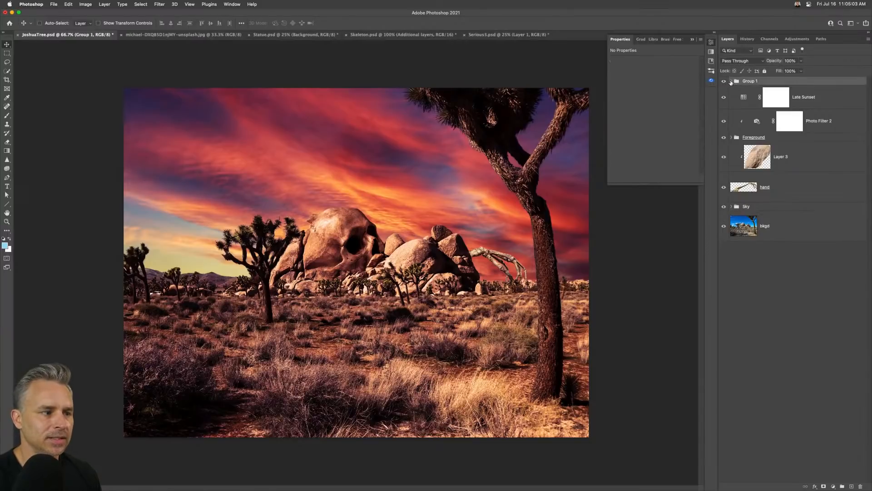
{"action": "left_click", "coordinate": [731, 81]}
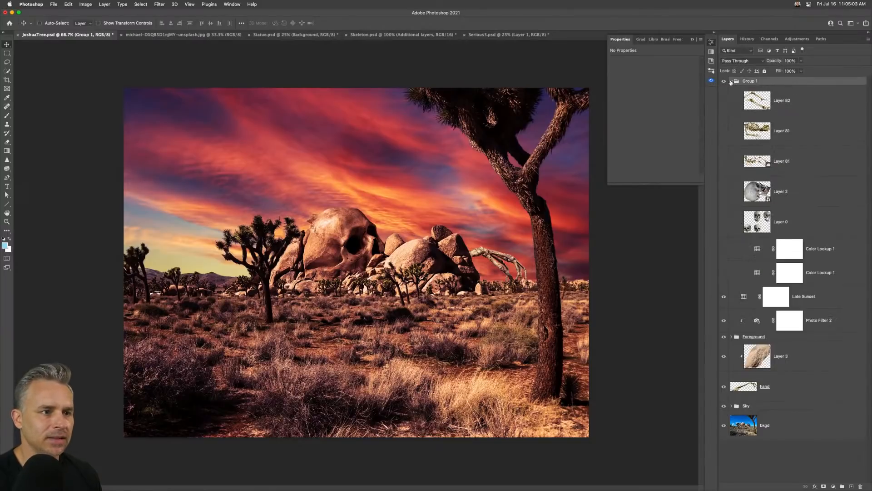
{"action": "left_click", "coordinate": [730, 135]}
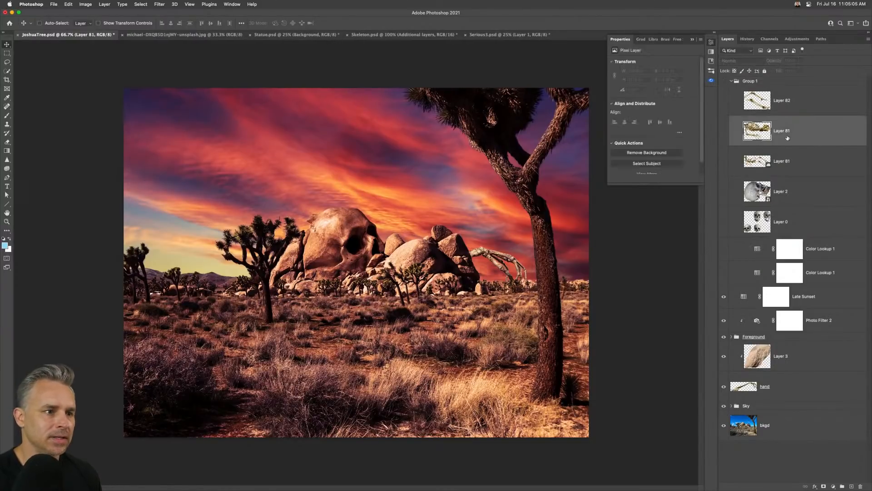
{"action": "left_click", "coordinate": [725, 132]}
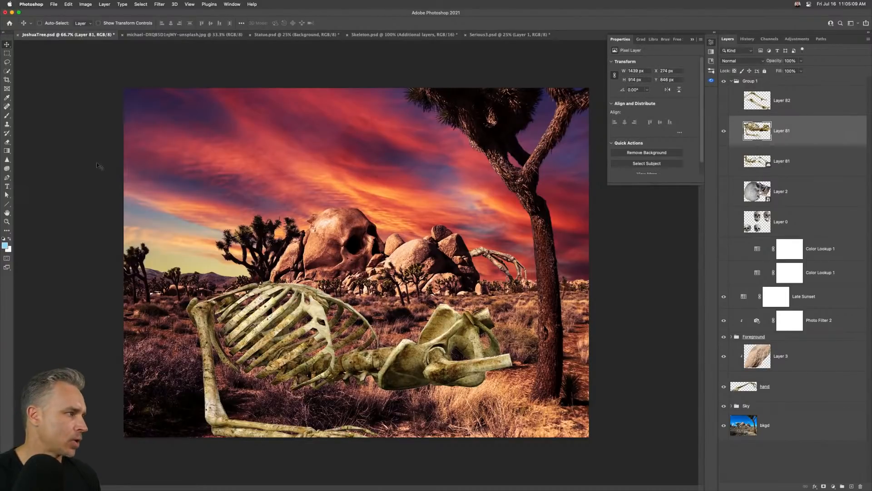
- Position the ribcage skeleton at X 787 px, Y 573 px, and move its layer out of Group 1 to directly below the Foreground group
{"action": "left_click_drag", "start_coordinate": [179, 278], "coordinate": [292, 216]}
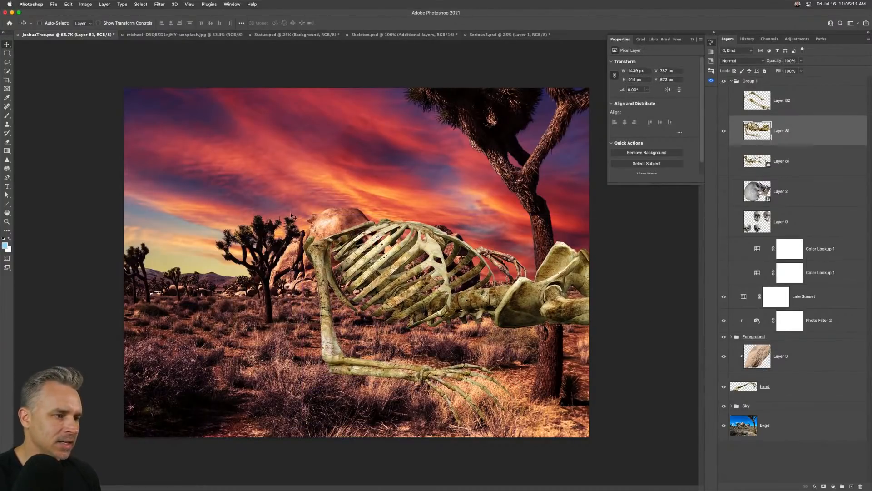
{"action": "left_click_drag", "start_coordinate": [781, 126], "coordinate": [814, 343]}
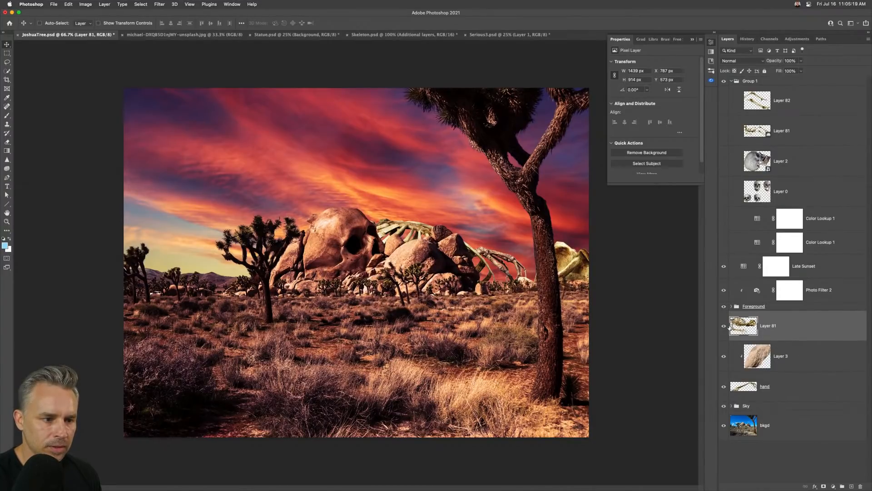
{"action": "left_click", "coordinate": [730, 82]}
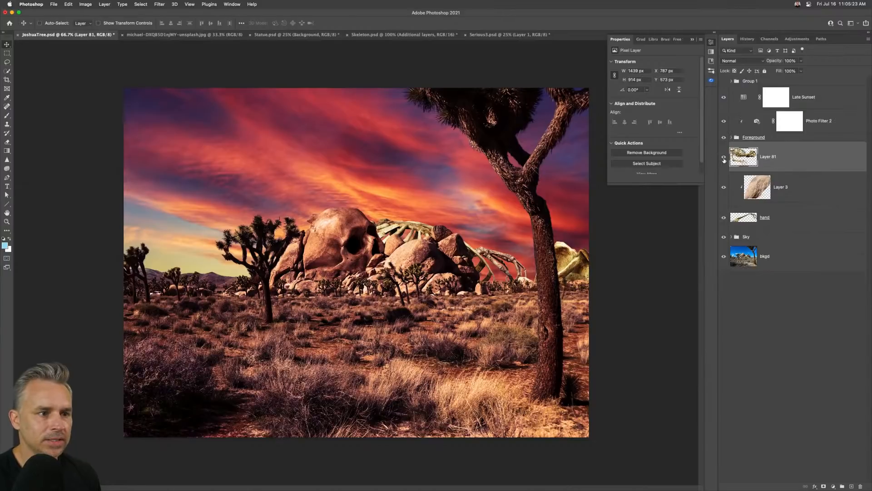
- Hide the skeleton's Layer 81 and move Layer 3 and the hand layer into the Foreground group, below the foreground layer
{"action": "left_click", "coordinate": [724, 157]}
{"action": "left_click", "coordinate": [776, 186]}
{"action": "left_click", "coordinate": [732, 137]}
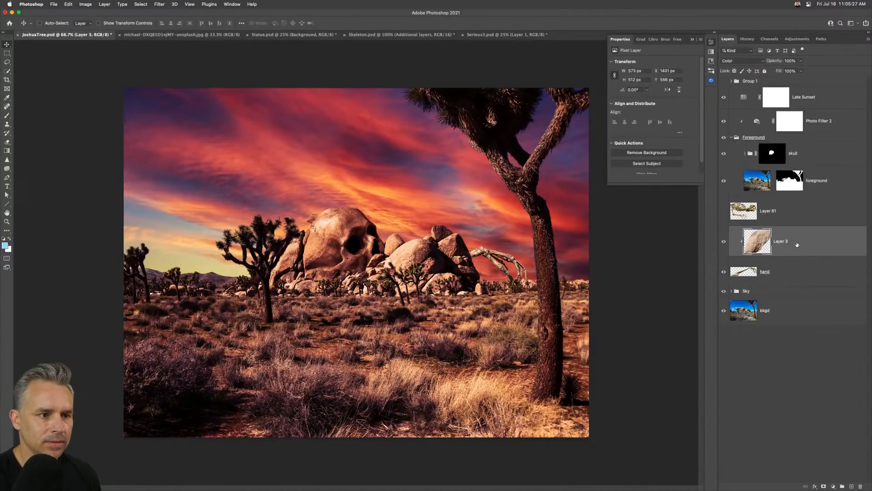
{"action": "left_click", "coordinate": [795, 267], "text": "shift"}
{"action": "left_click_drag", "start_coordinate": [766, 244], "coordinate": [781, 205]}
- Show Layer 81, move it into the Foreground group below the hand layer, and shift the skeleton to X 710 px, Y 926 px
{"action": "left_click", "coordinate": [742, 273]}
{"action": "left_click", "coordinate": [724, 272]}
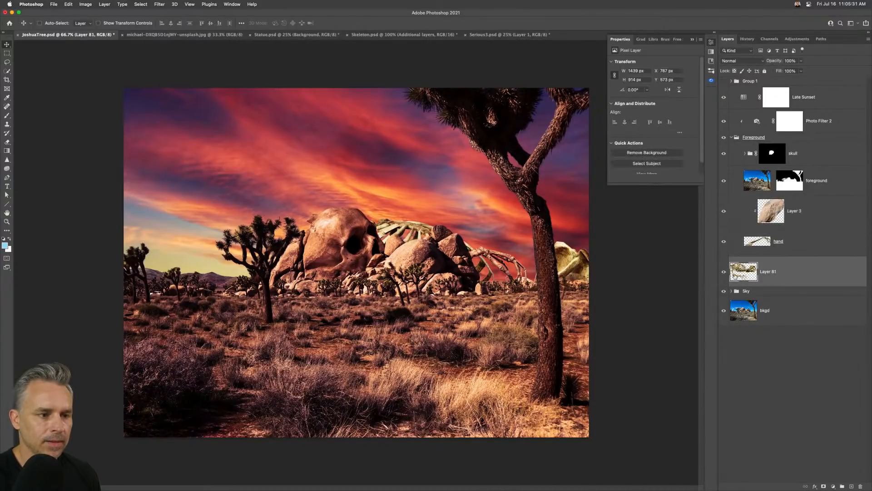
{"action": "left_click_drag", "start_coordinate": [772, 241], "coordinate": [779, 248]}
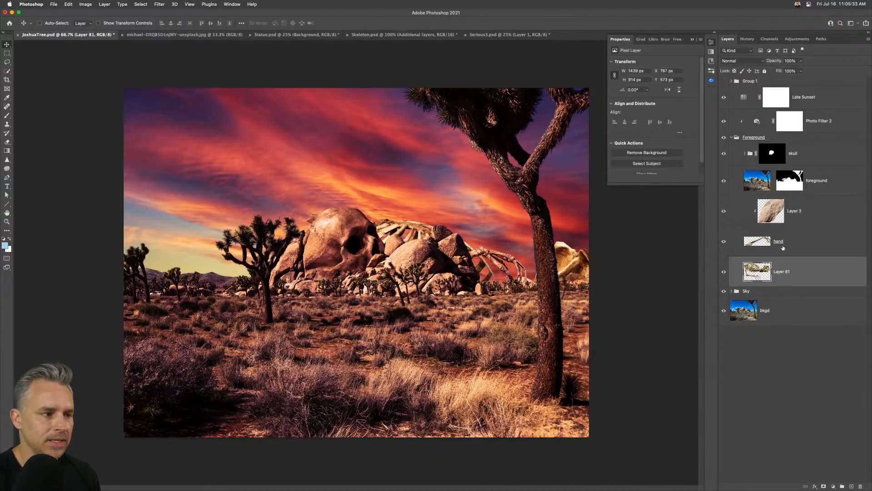
{"action": "left_click_drag", "start_coordinate": [428, 233], "coordinate": [384, 320]}
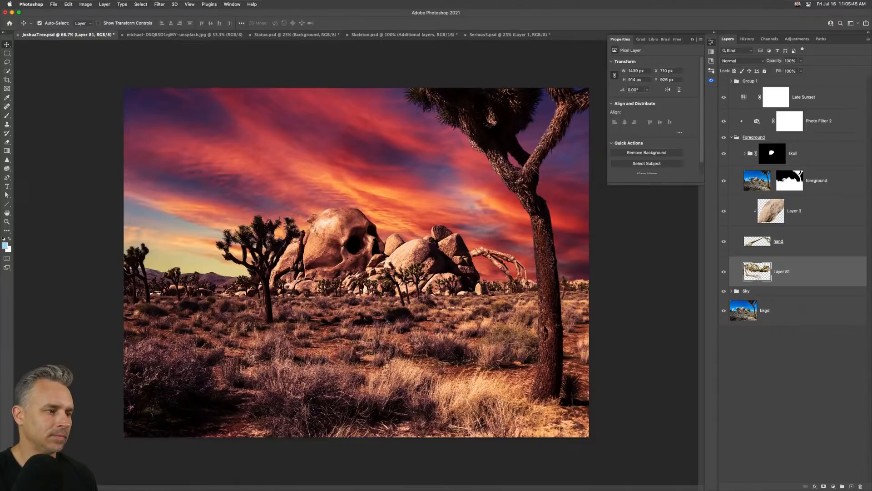
- Shift the hand layer slightly left toward the boulders, to X 937 px, Y 693 px
{"action": "key", "text": "super+equal"}
{"action": "key", "text": "super+equal"}
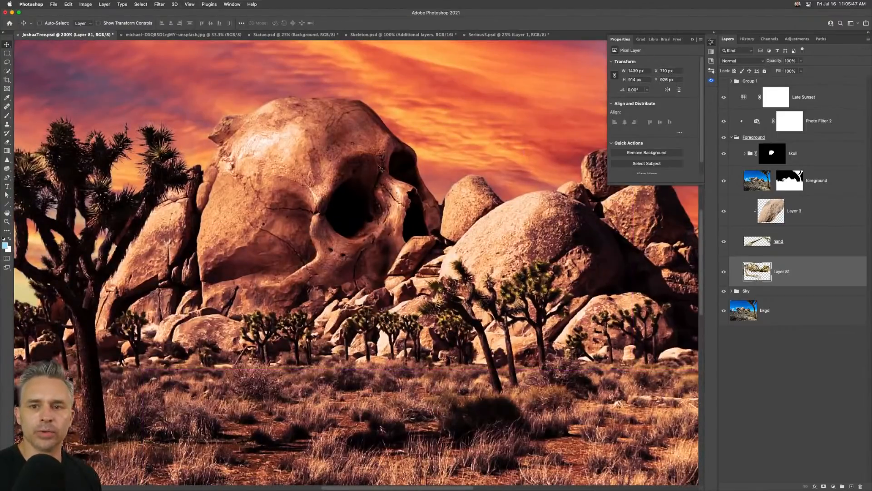
{"action": "left_click_drag", "start_coordinate": [439, 200], "coordinate": [332, 210]}
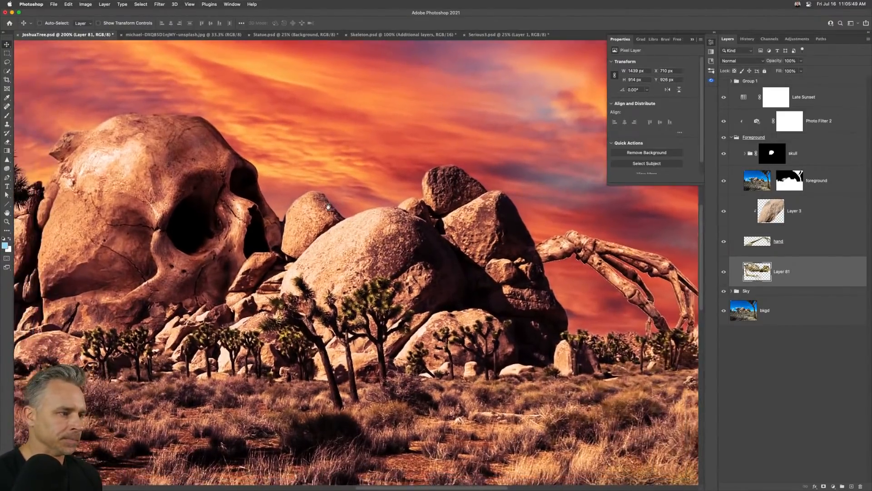
{"action": "key", "text": "super+minus"}
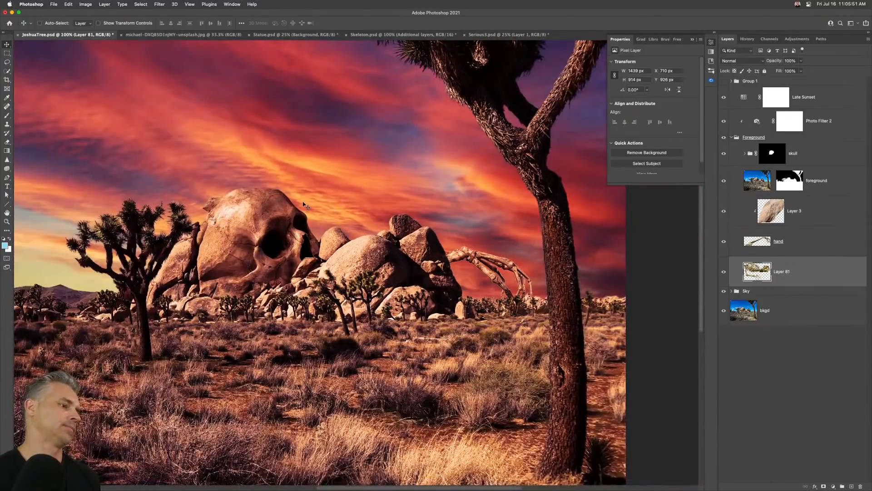
{"action": "left_click", "coordinate": [765, 242]}
{"action": "mouse_move", "coordinate": [422, 230]}
{"action": "left_mouse_down"}
{"action": "mouse_move", "coordinate": [372, 227]}
{"action": "mouse_move", "coordinate": [407, 229]}
{"action": "left_mouse_up"}
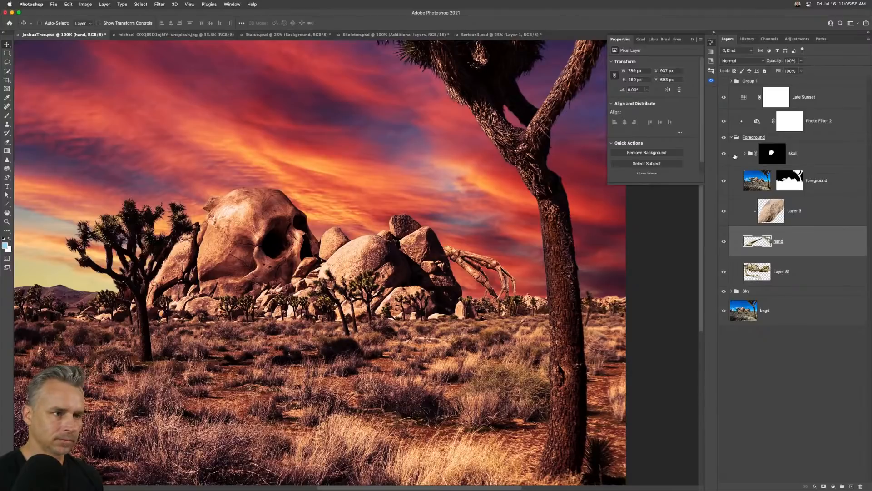
- Show the Bones and Skulls assets in the Nature library and add a blank layer above Group 1
{"action": "left_click", "coordinate": [691, 41]}
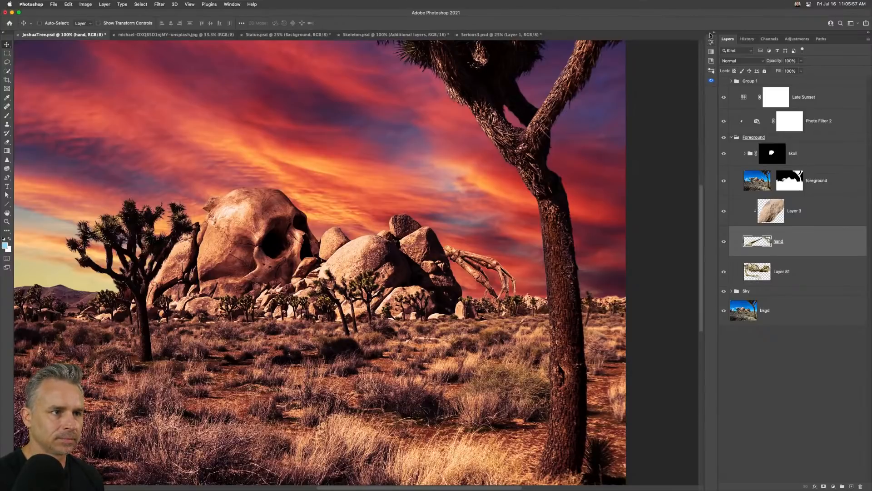
{"action": "left_click", "coordinate": [713, 32]}
{"action": "left_click", "coordinate": [630, 39]}
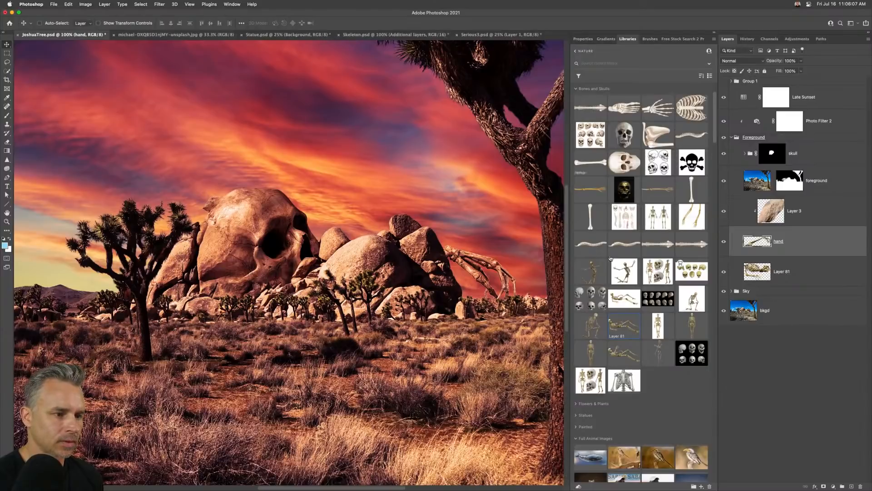
{"action": "left_click", "coordinate": [791, 81]}
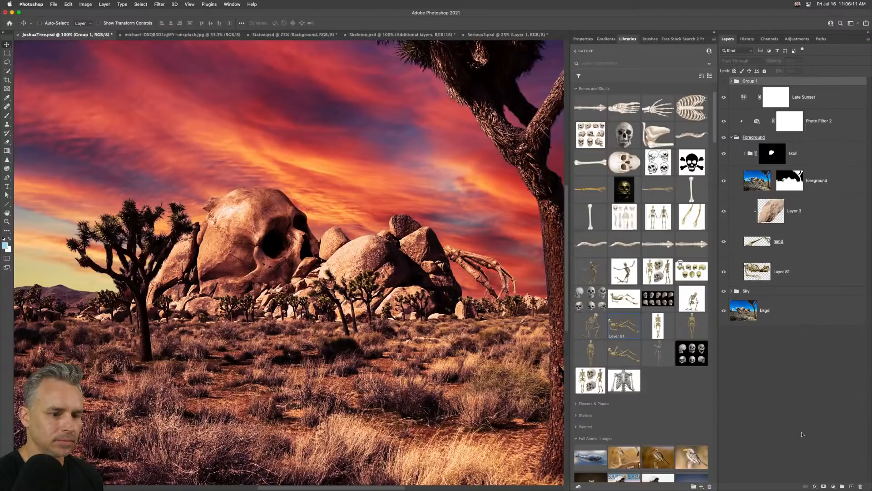
{"action": "left_click", "coordinate": [852, 486]}
- Try the praying skull library asset over the desert scene, delete its layer, and save the document
{"action": "left_click_drag", "start_coordinate": [591, 326], "coordinate": [352, 266]}
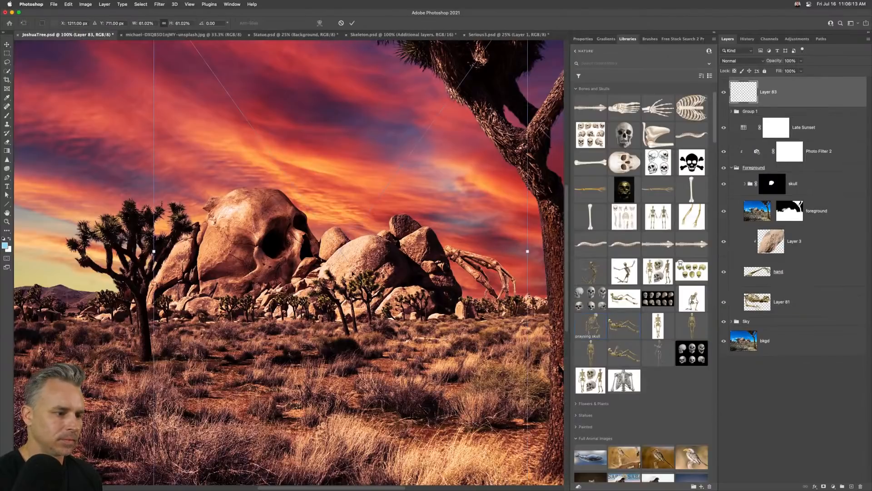
{"action": "key", "text": "Return"}
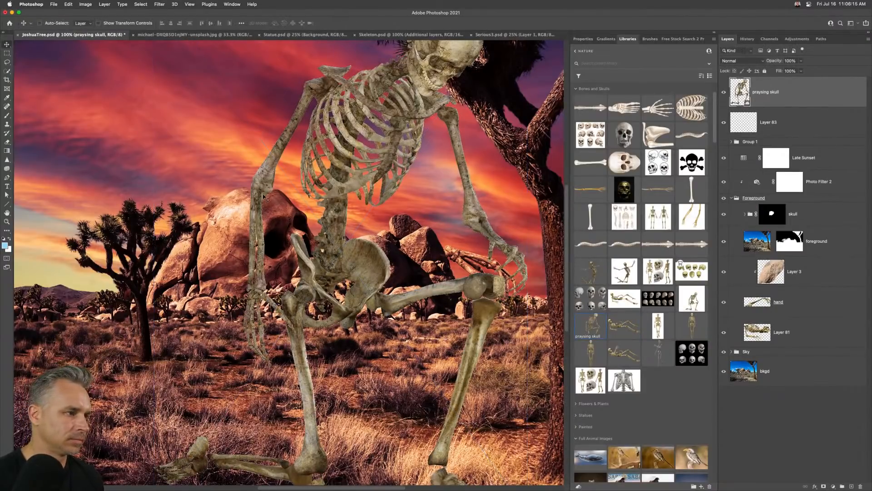
{"action": "mouse_move", "coordinate": [298, 150]}
{"action": "left_mouse_down"}
{"action": "mouse_move", "coordinate": [294, 175]}
{"action": "mouse_move", "coordinate": [300, 163]}
{"action": "left_mouse_up"}
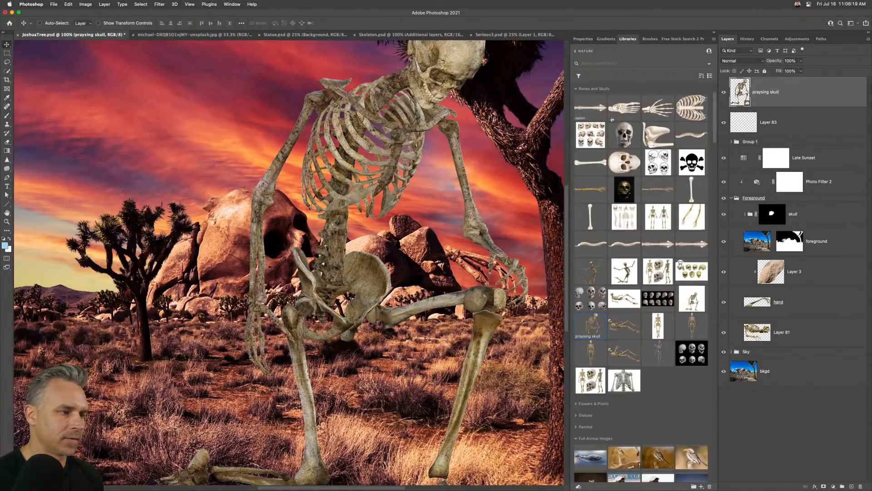
{"action": "left_click_drag", "start_coordinate": [791, 94], "coordinate": [860, 485]}
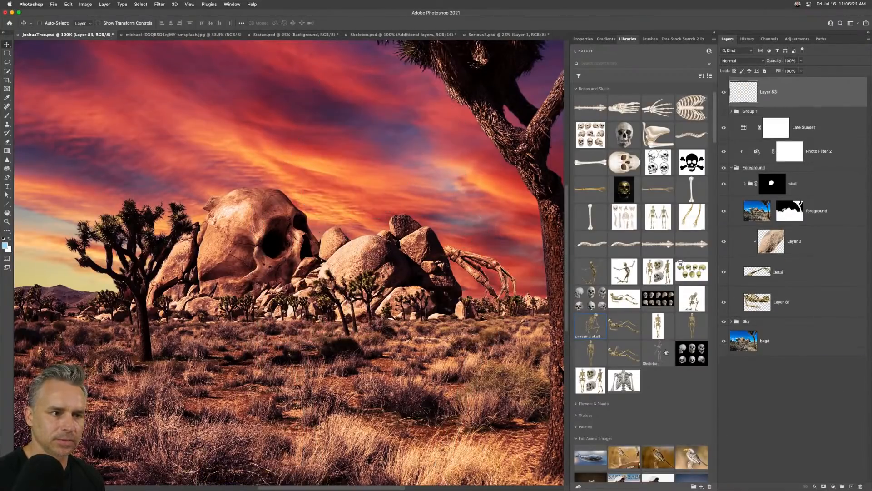
{"action": "key", "text": "super+s"}
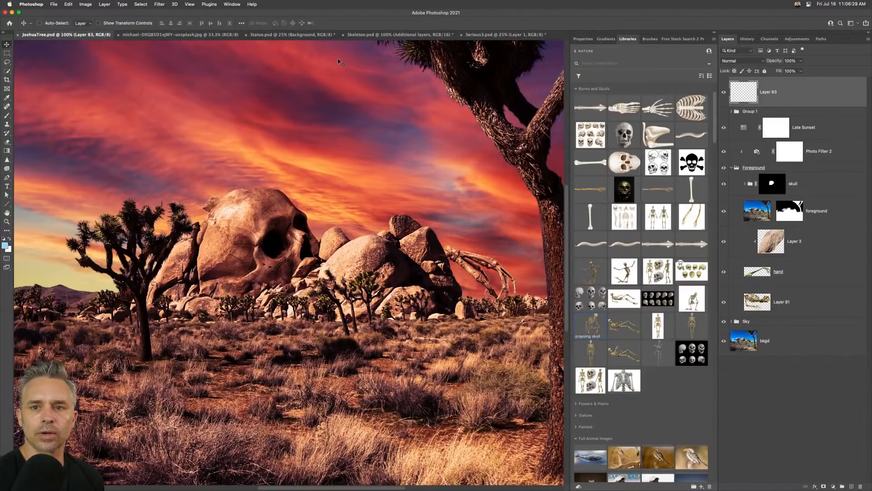
- Try the bone arm library asset across the boulders and delete its layer
{"action": "key", "text": "super+minus"}
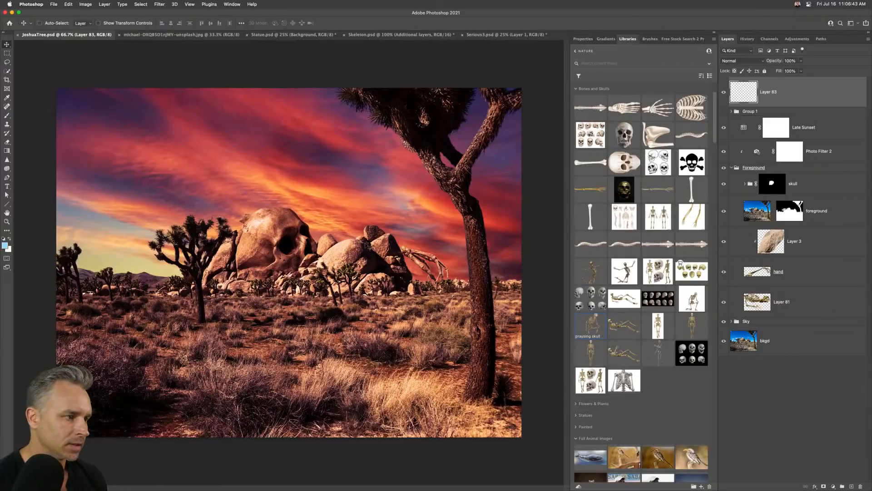
{"action": "scroll", "coordinate": [646, 364], "scroll_direction": "down", "scroll_amount": 5}
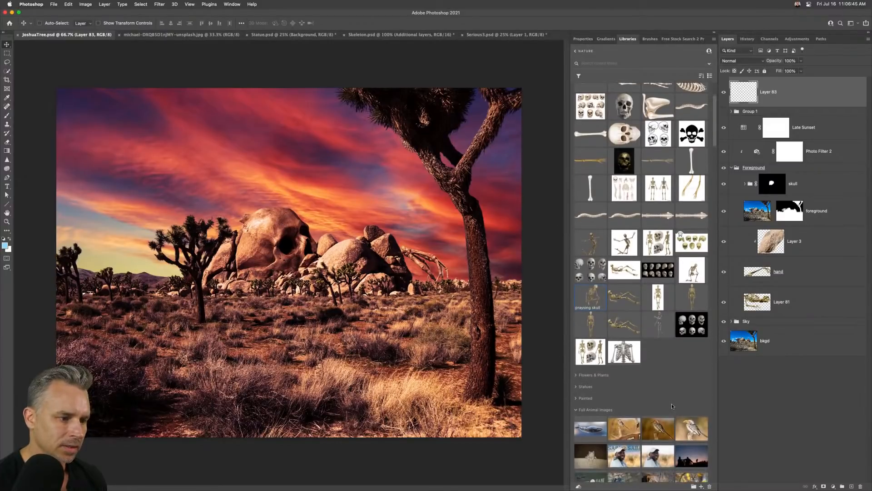
{"action": "scroll", "coordinate": [667, 318], "scroll_direction": "up", "scroll_amount": 5}
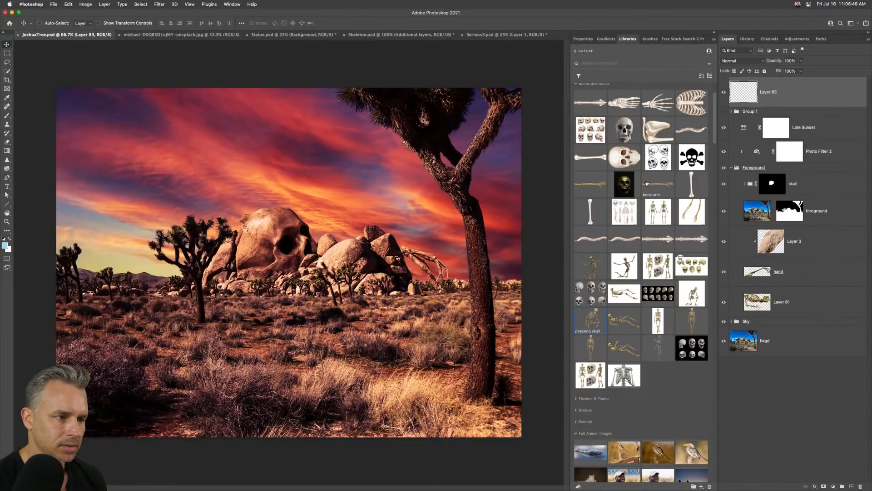
{"action": "left_click_drag", "start_coordinate": [625, 184], "coordinate": [251, 241]}
{"action": "left_click_drag", "start_coordinate": [180, 223], "coordinate": [249, 234]}
{"action": "key", "text": "Return"}
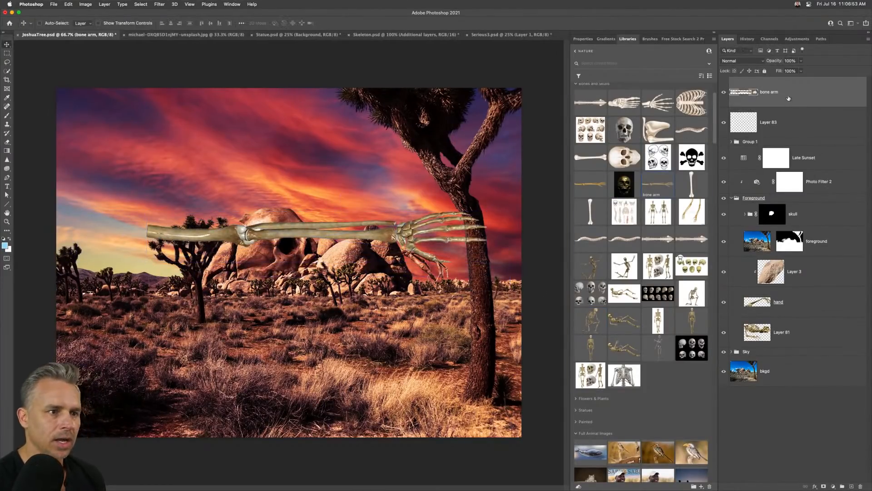
{"action": "left_click_drag", "start_coordinate": [789, 99], "coordinate": [860, 486]}
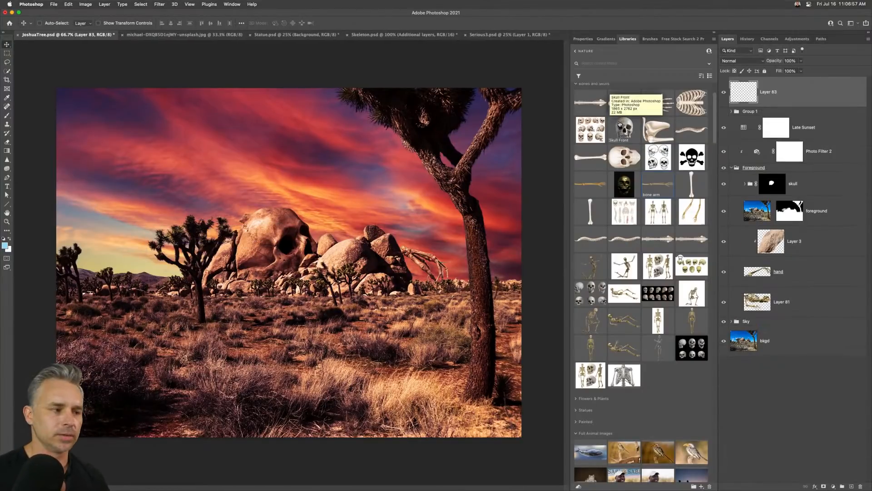
- Save the JoshuaTree document, switch to Adobe Substance 3D Stager, and clear the model selection there
{"action": "left_click", "coordinate": [715, 35]}
{"action": "key", "text": "super+s"}
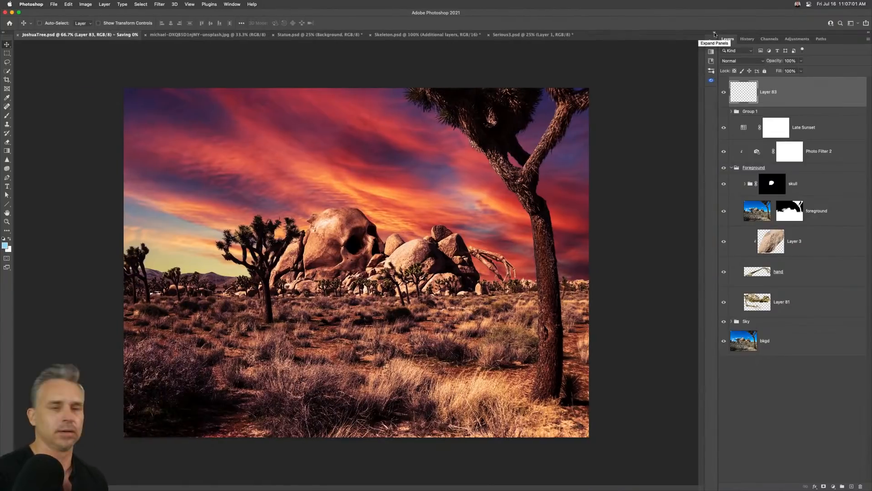
{"action": "mouse_move", "coordinate": [576, 486]}
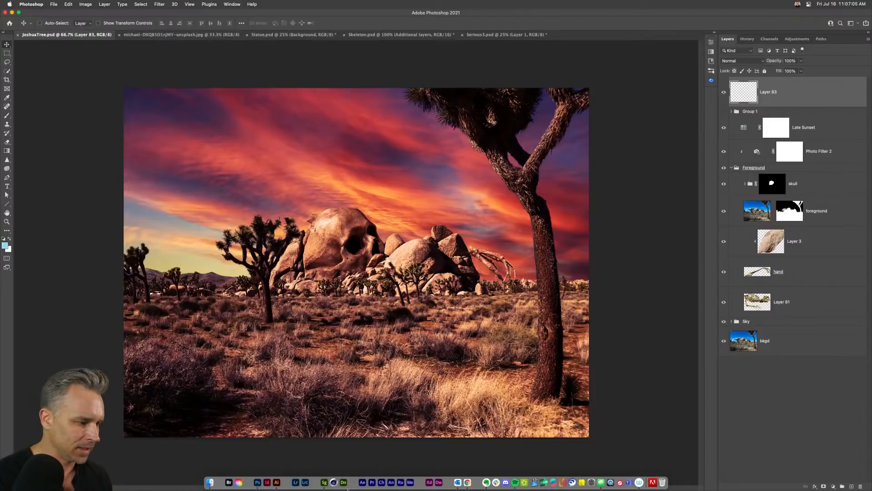
{"action": "left_click", "coordinate": [324, 482]}
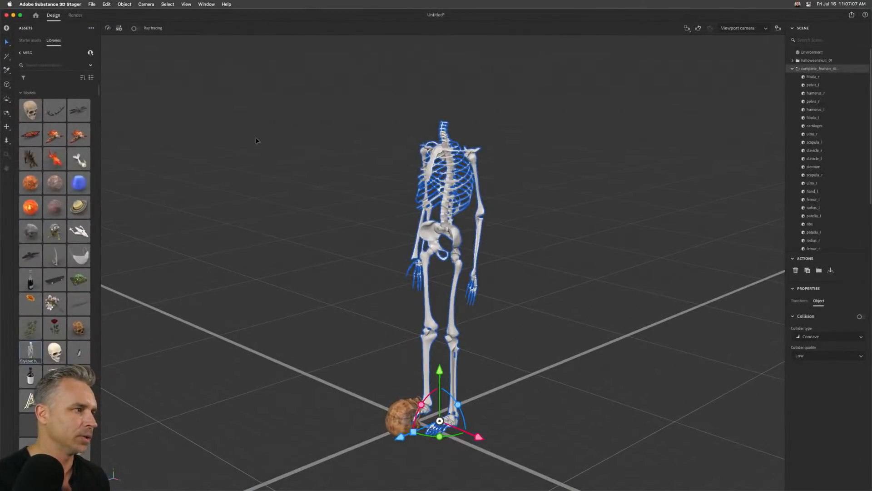
{"action": "left_click", "coordinate": [308, 285]}
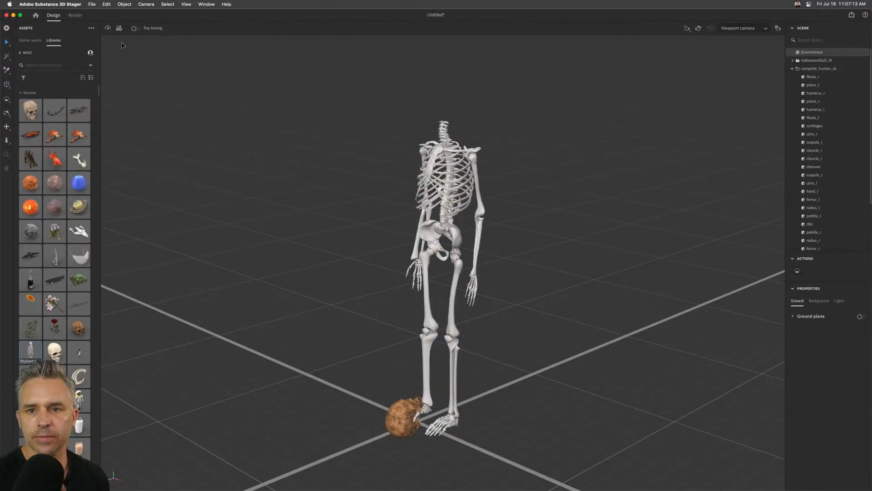
- Examine how the complete human skeleton model is divided into individual bones in the scene
{"action": "left_click", "coordinate": [440, 334]}
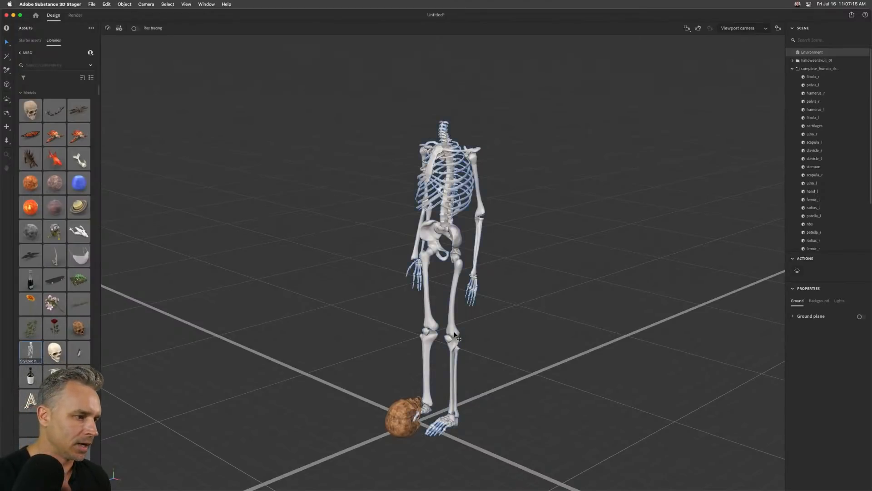
{"action": "left_click", "coordinate": [812, 76]}
{"action": "scroll", "coordinate": [809, 84], "scroll_direction": "down", "scroll_amount": 3}
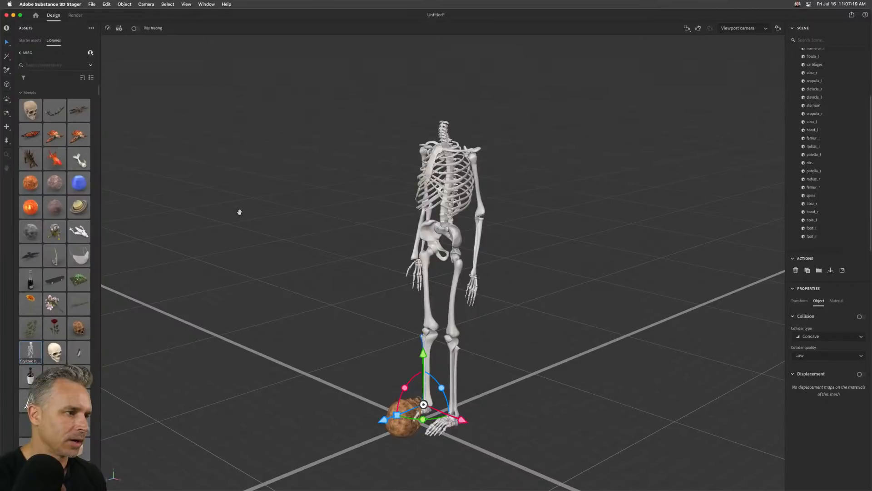
{"action": "left_click", "coordinate": [243, 226]}
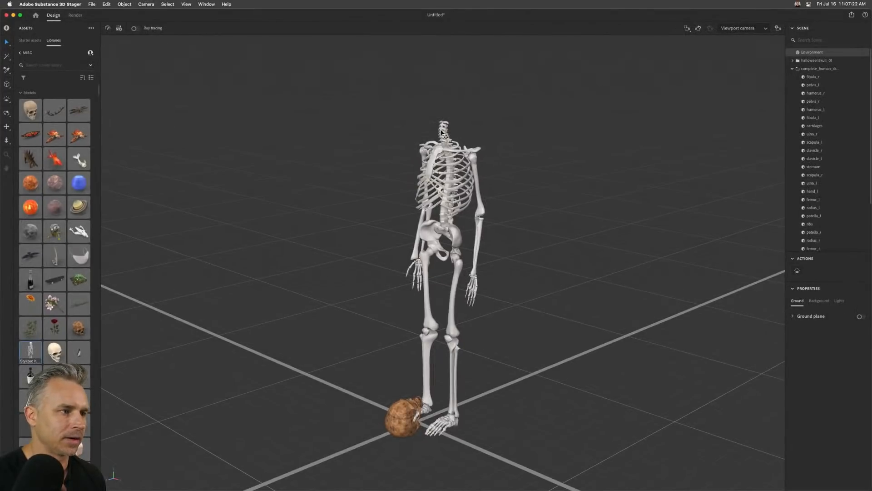
{"action": "left_click", "coordinate": [441, 132]}
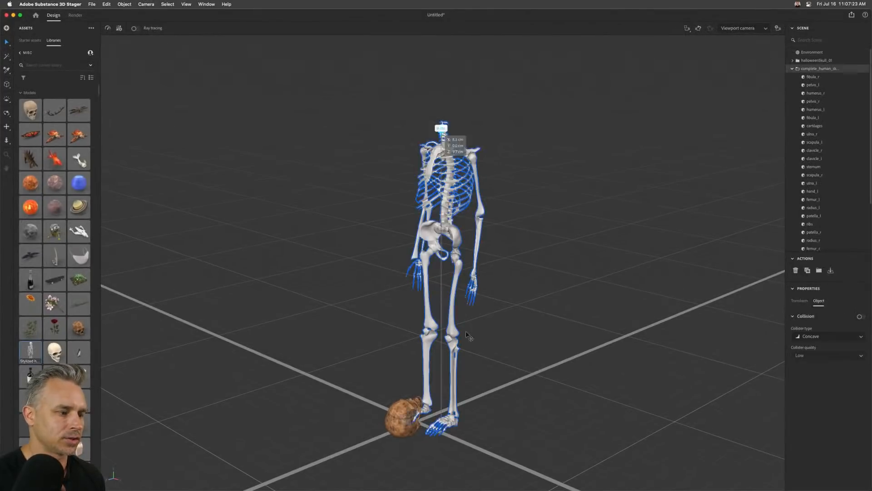
{"action": "left_click", "coordinate": [721, 94]}
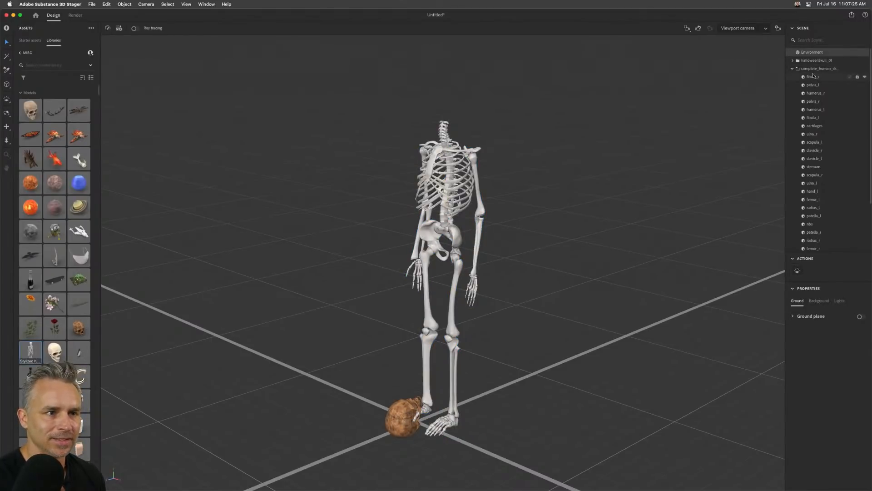
- Move the right fibula (fibula_r) out of the leg to stand apart beside the skeleton's feet
{"action": "left_click", "coordinate": [815, 76]}
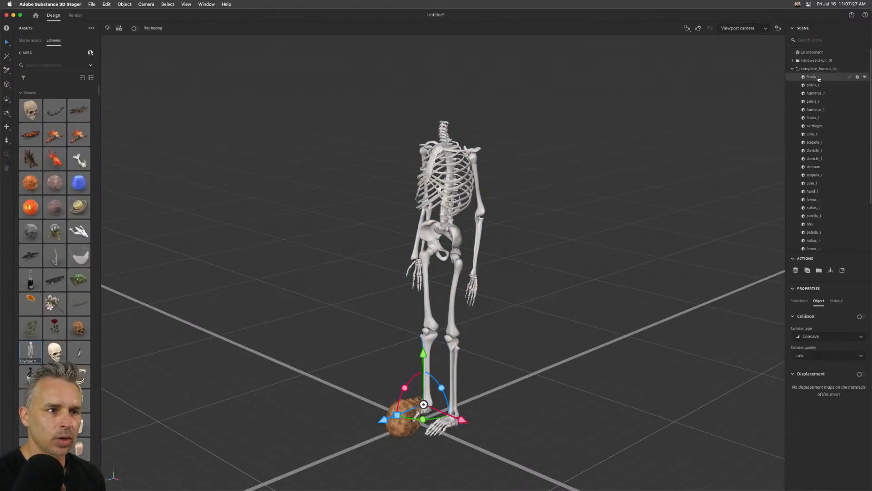
{"action": "left_click_drag", "start_coordinate": [460, 421], "coordinate": [532, 440]}
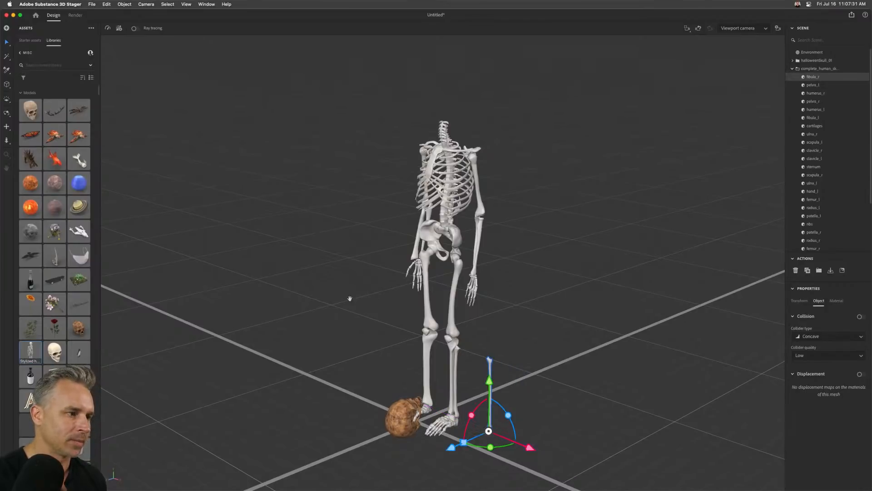
{"action": "mouse_move", "coordinate": [366, 307]}
{"action": "left_mouse_down"}
{"action": "mouse_move", "coordinate": [365, 236]}
{"action": "mouse_move", "coordinate": [372, 325]}
{"action": "mouse_move", "coordinate": [365, 298]}
{"action": "left_mouse_up"}
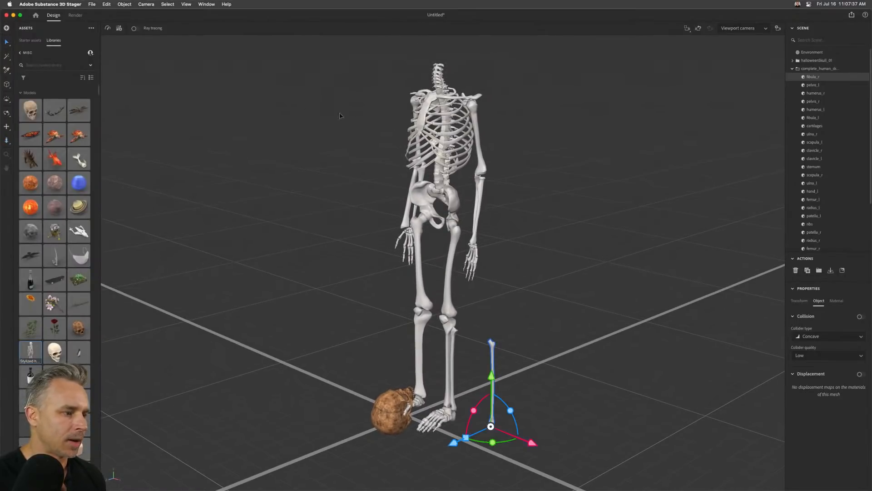
- Rotate the whole skeleton to lie on its back, then slide and raise it so its neck meets the skull
{"action": "left_click", "coordinate": [800, 69]}
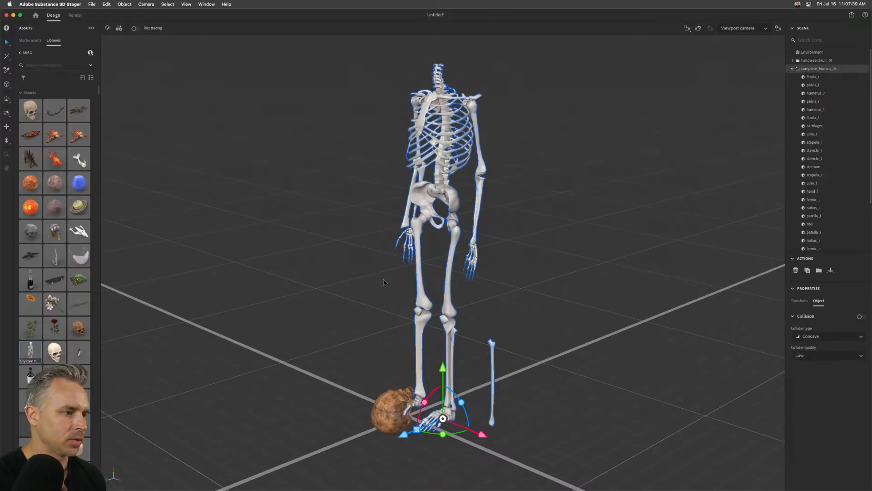
{"action": "left_click_drag", "start_coordinate": [442, 434], "coordinate": [407, 371]}
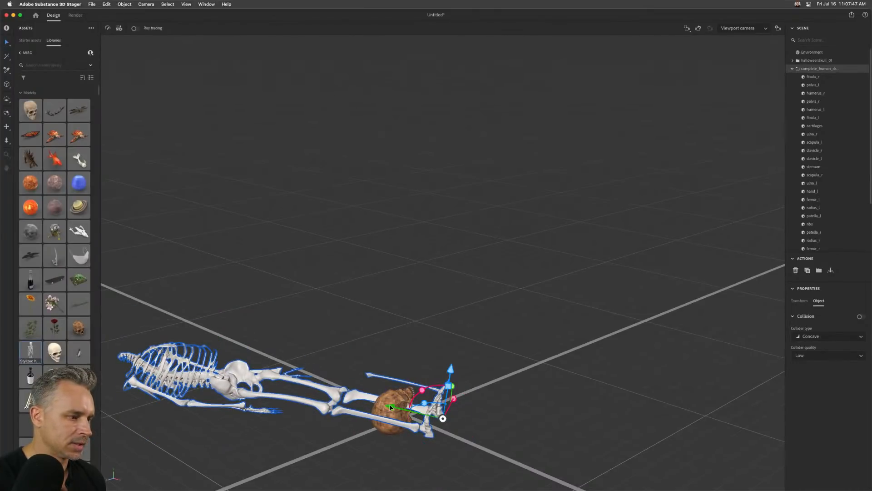
{"action": "left_click_drag", "start_coordinate": [427, 420], "coordinate": [657, 455]}
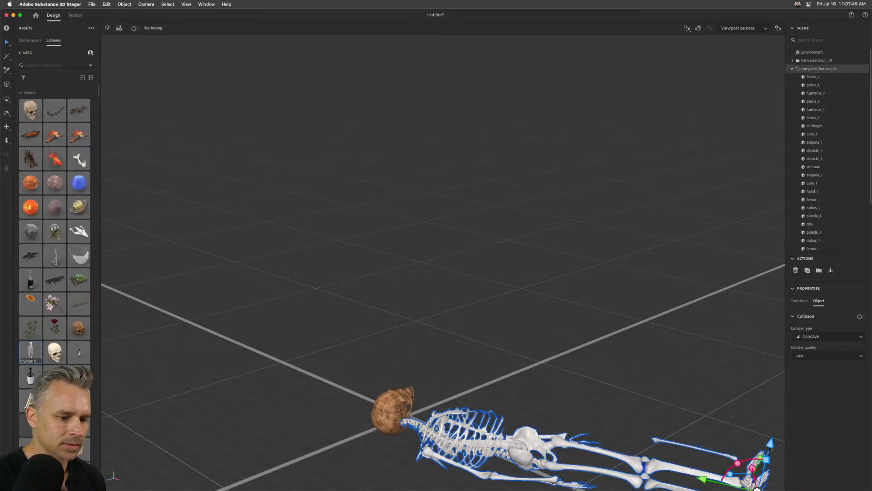
{"action": "left_click_drag", "start_coordinate": [769, 448], "coordinate": [776, 409]}
{"action": "left_click", "coordinate": [421, 300]}
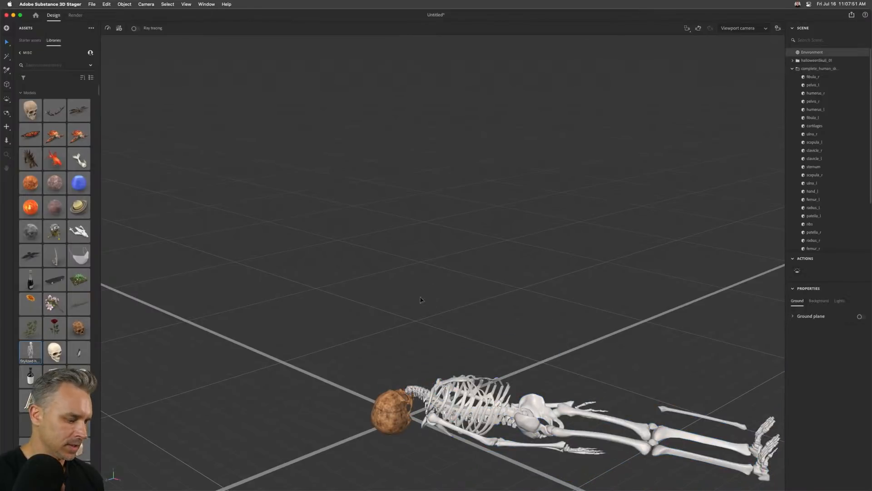
- Rotate the brown skull to align with the lying skeleton and move it a short distance beyond the neck
{"action": "key", "text": "2"}
{"action": "left_click_drag", "start_coordinate": [392, 301], "coordinate": [382, 179]}
{"action": "left_click_drag", "start_coordinate": [348, 264], "coordinate": [343, 282]}
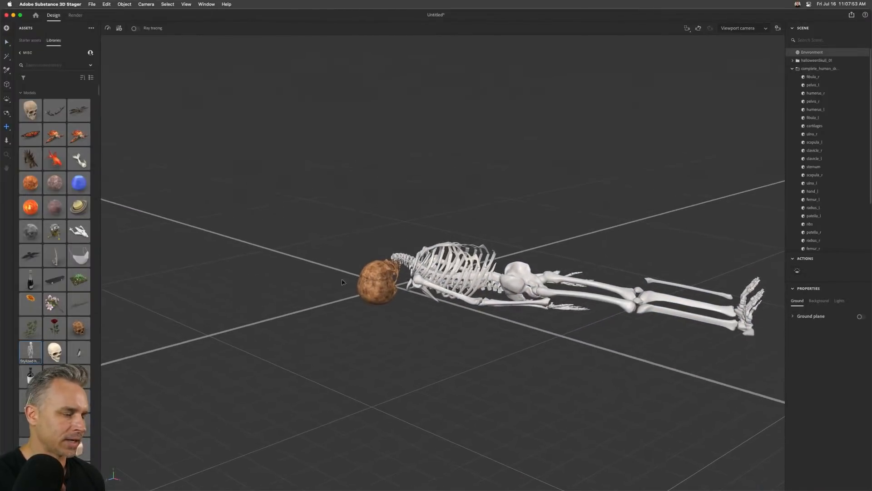
{"action": "key", "text": "v"}
{"action": "left_click", "coordinate": [386, 288]}
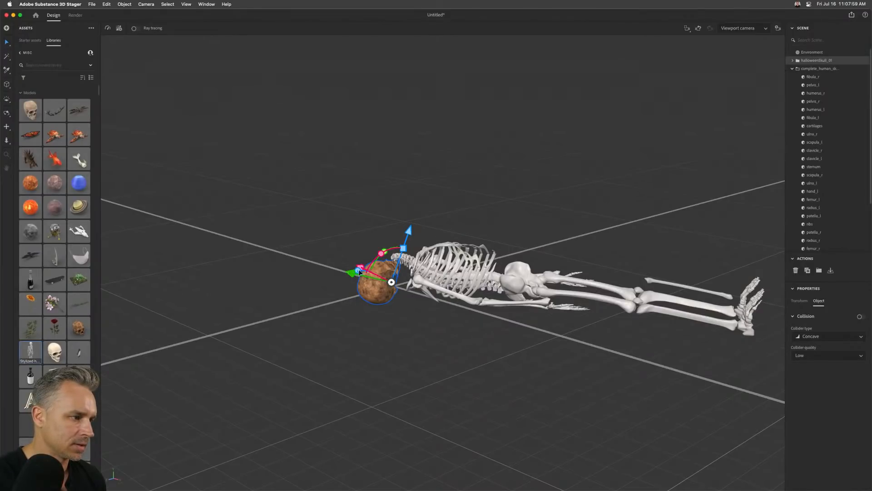
{"action": "left_click_drag", "start_coordinate": [358, 271], "coordinate": [321, 204]}
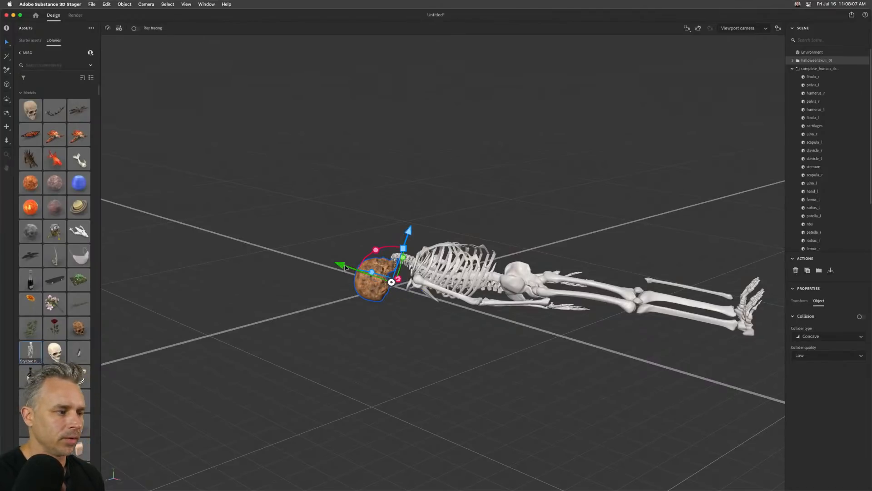
{"action": "left_click_drag", "start_coordinate": [336, 263], "coordinate": [296, 255]}
{"action": "left_click", "coordinate": [450, 213]}
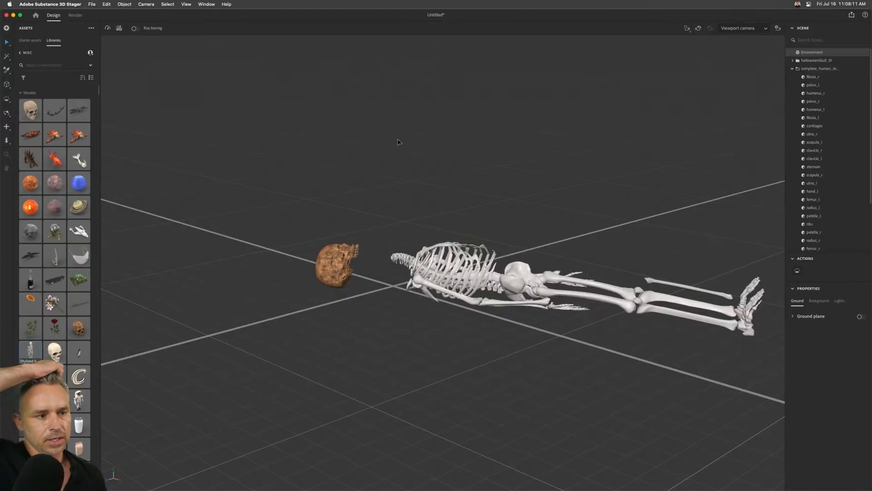
- Examine which bones hand_l, ulna_l, hand_r and ulna_r are, and view the right forearm up close
{"action": "left_click", "coordinate": [481, 306]}
{"action": "scroll", "coordinate": [804, 174], "scroll_direction": "down", "scroll_amount": 3}
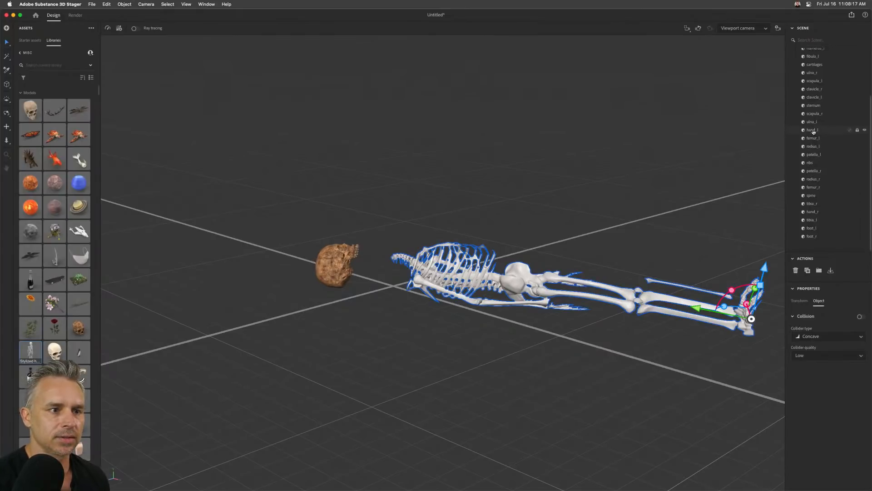
{"action": "left_click", "coordinate": [812, 130]}
{"action": "left_click", "coordinate": [809, 122]}
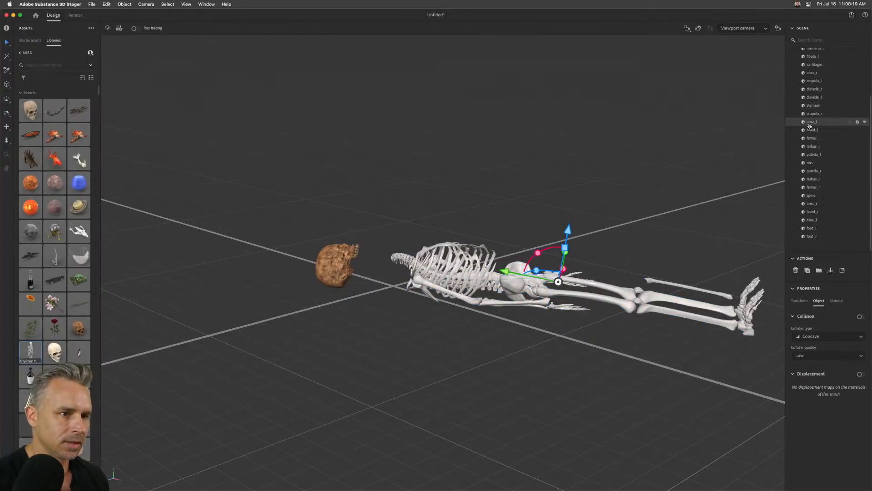
{"action": "left_click", "coordinate": [810, 131]}
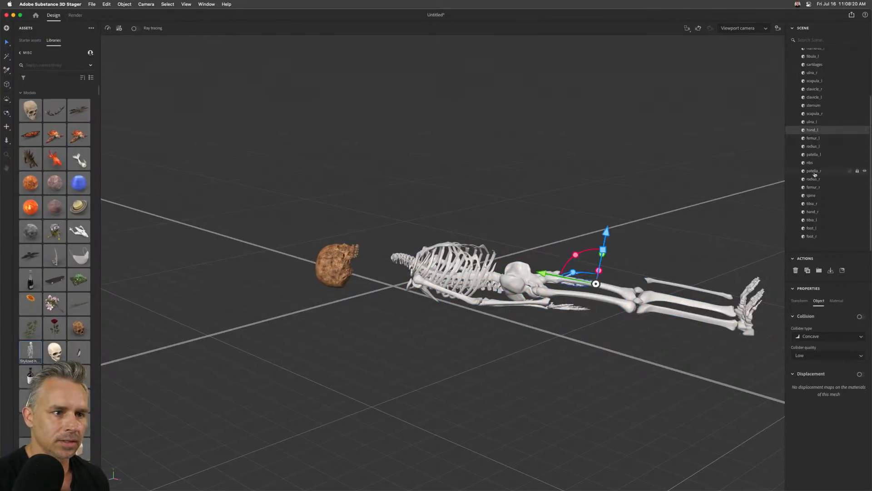
{"action": "left_click", "coordinate": [812, 212]}
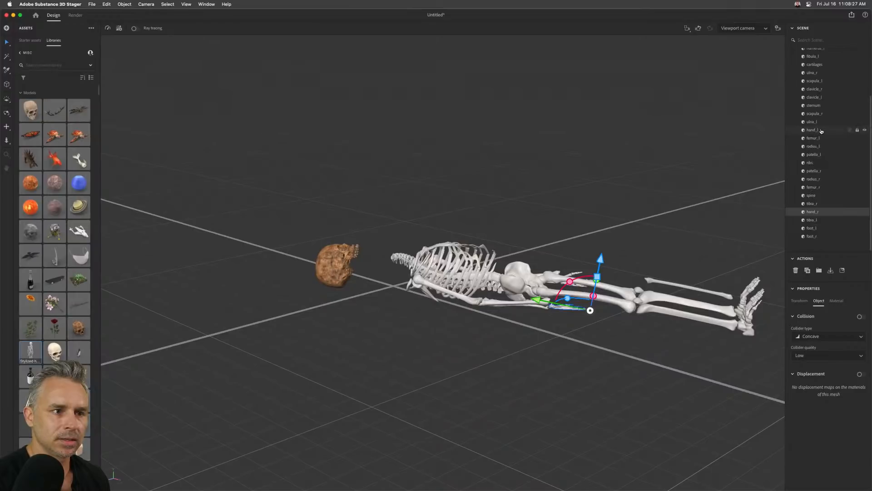
{"action": "scroll", "coordinate": [816, 83], "scroll_direction": "up", "scroll_amount": 1}
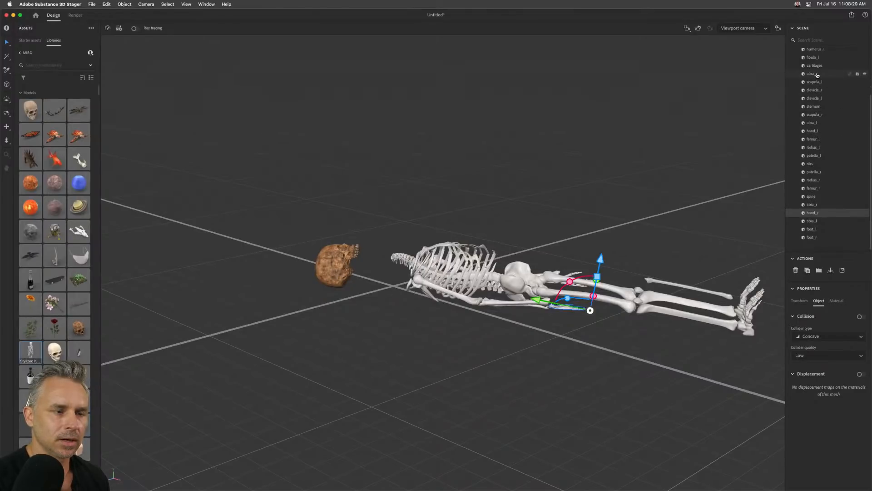
{"action": "left_click", "coordinate": [817, 76]}
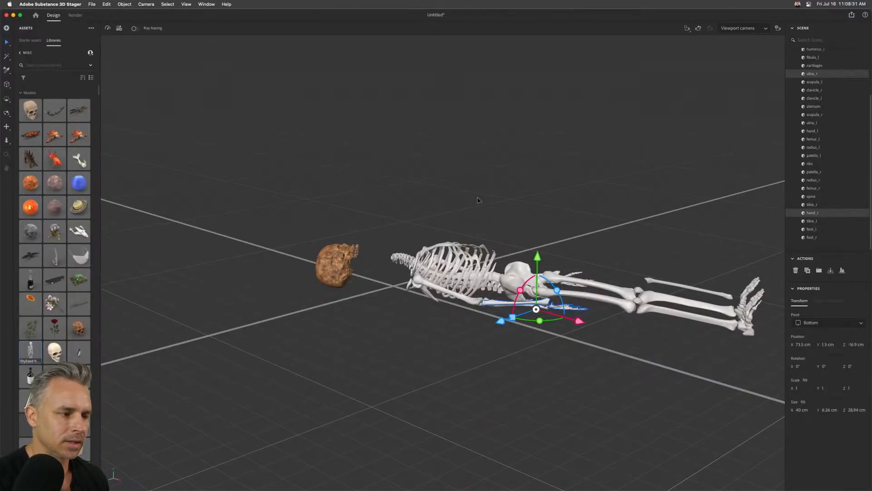
{"action": "key", "text": "2"}
{"action": "left_click_drag", "start_coordinate": [525, 331], "coordinate": [469, 454]}
{"action": "key", "text": "3"}
{"action": "key", "text": "v"}
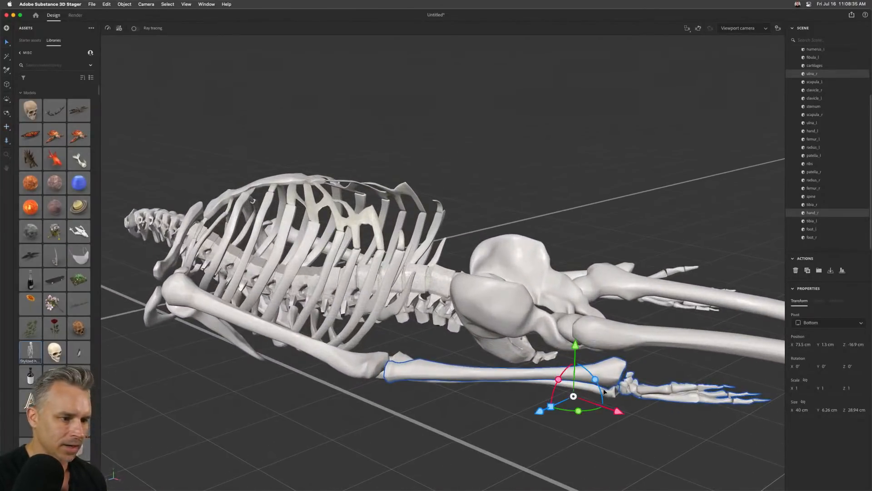
{"action": "left_click", "coordinate": [607, 397]}
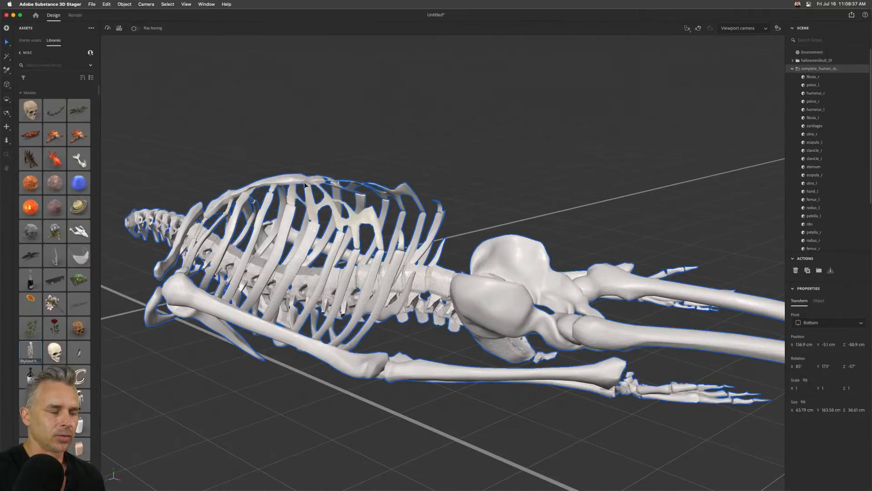
{"action": "left_click", "coordinate": [312, 134]}
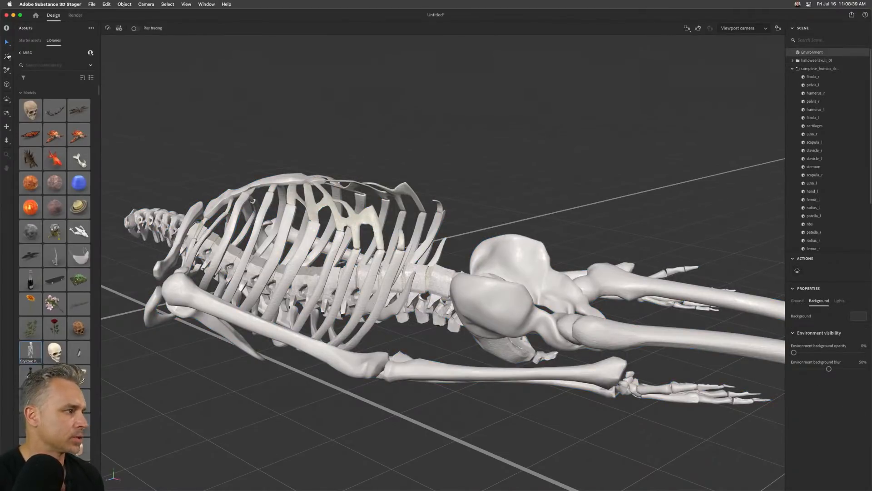
- Use the Magic Wand to identify the two right forearm bones and the right hand in the model
{"action": "double_click", "coordinate": [592, 388]}
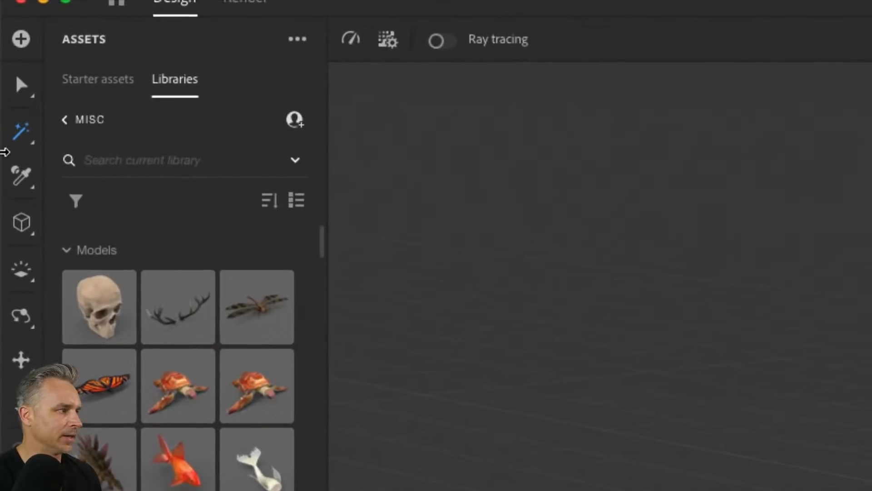
{"action": "left_click", "coordinate": [9, 142]}
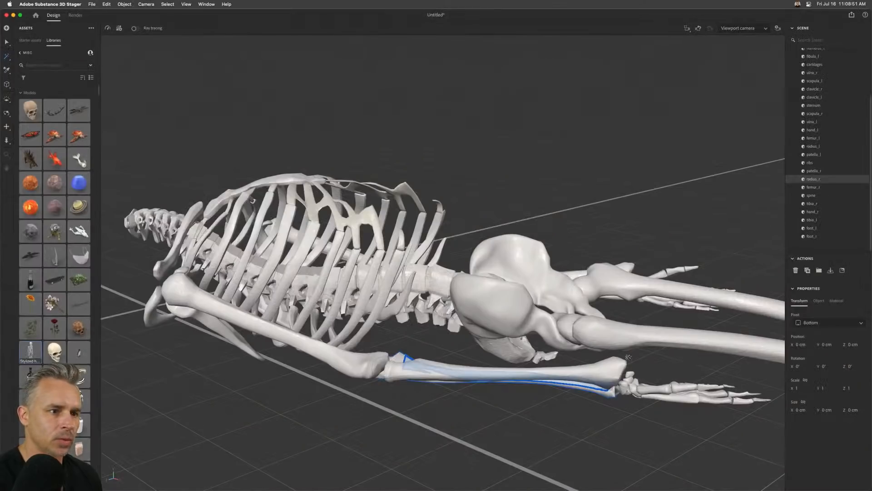
{"action": "left_click", "coordinate": [602, 372]}
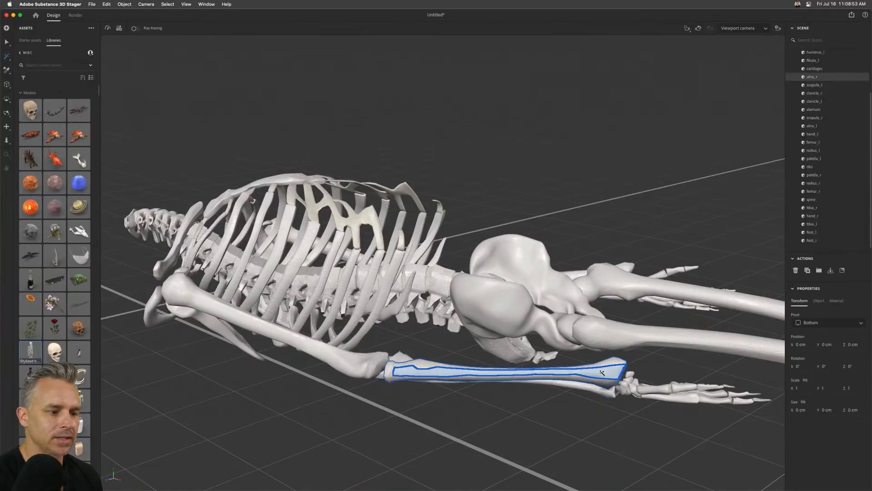
{"action": "left_click", "coordinate": [611, 394]}
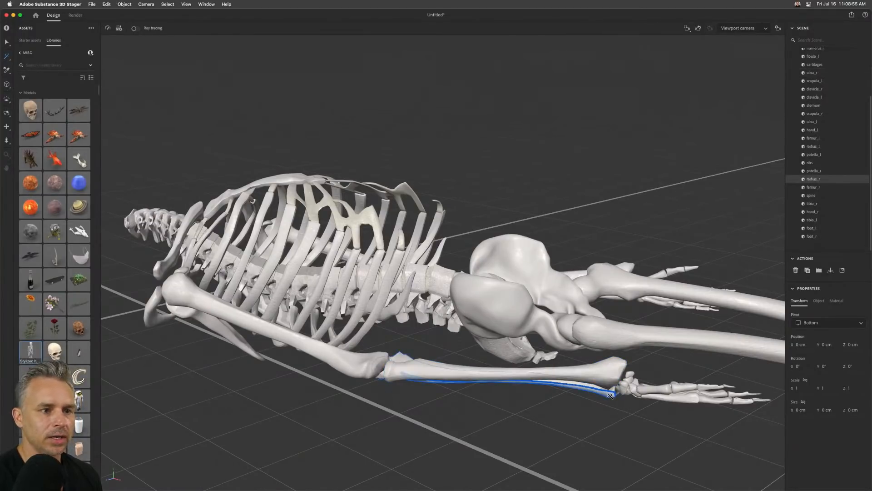
{"action": "left_click", "coordinate": [643, 392]}
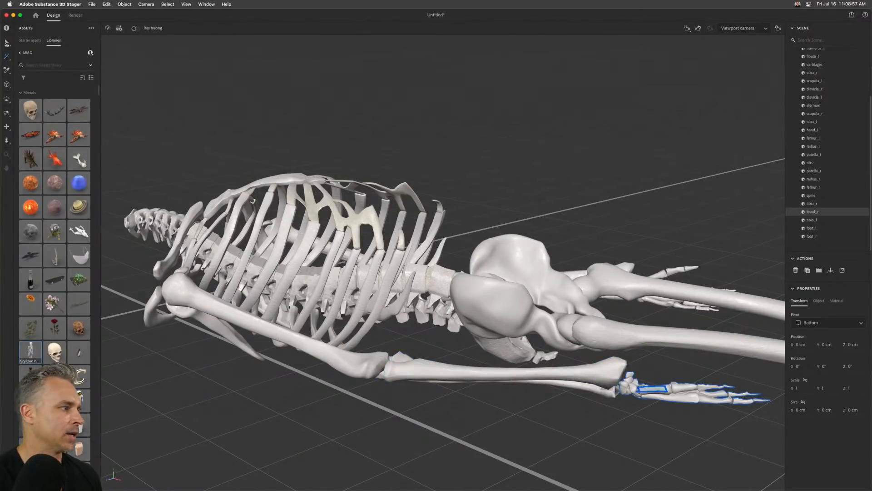
- Move radius_r, hand_r and ulna_r together out of the complete human skeleton group to the scene's top level
{"action": "left_click", "coordinate": [747, 190]}
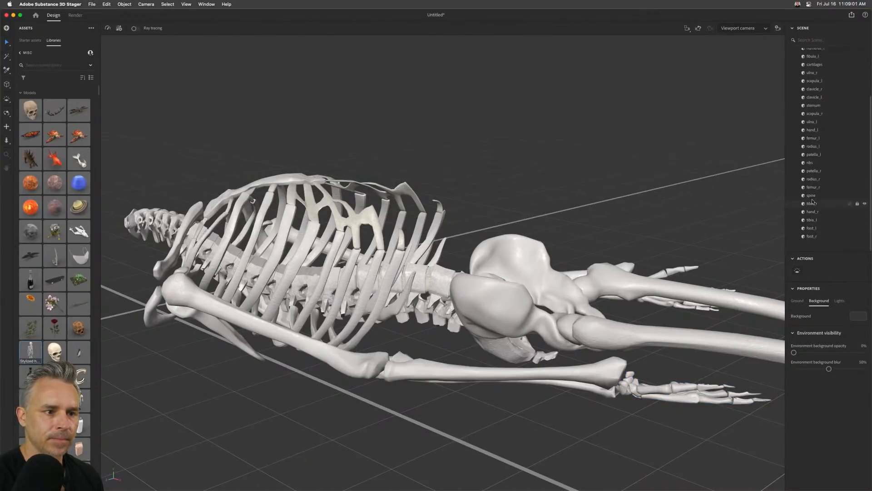
{"action": "left_click", "coordinate": [812, 203]}
{"action": "left_click", "coordinate": [815, 179]}
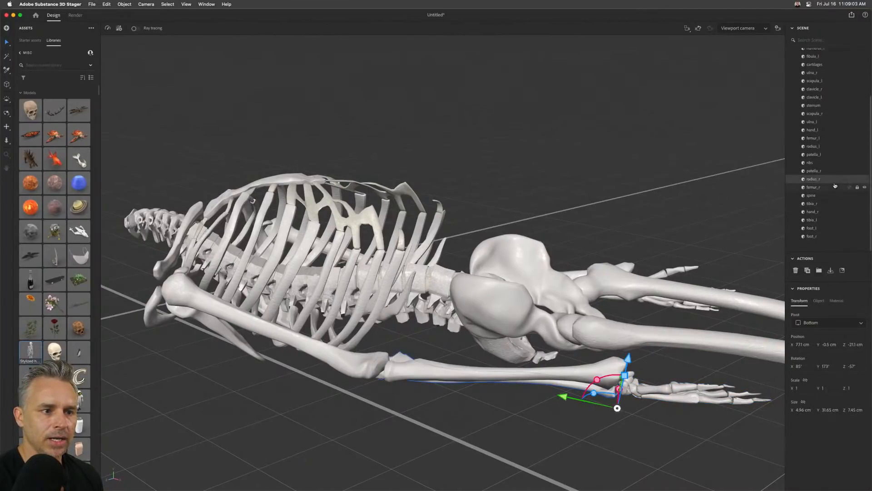
{"action": "left_click", "coordinate": [824, 213]}
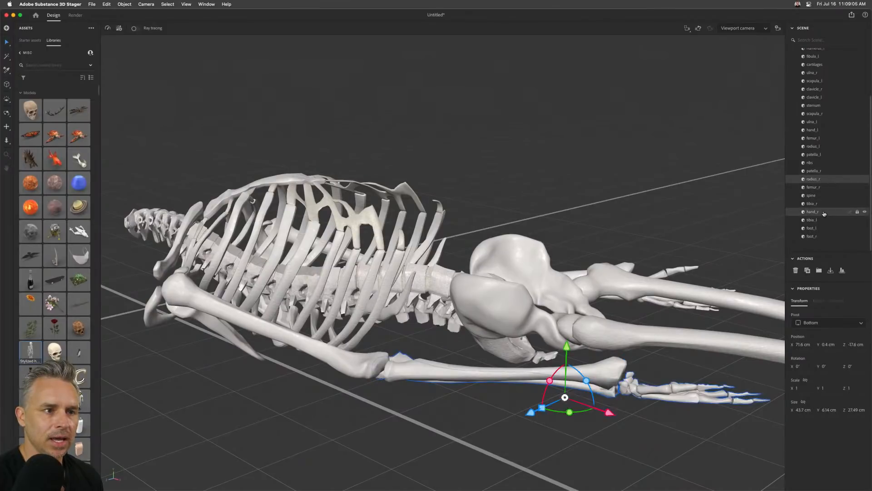
{"action": "left_click", "coordinate": [807, 122], "text": "super"}
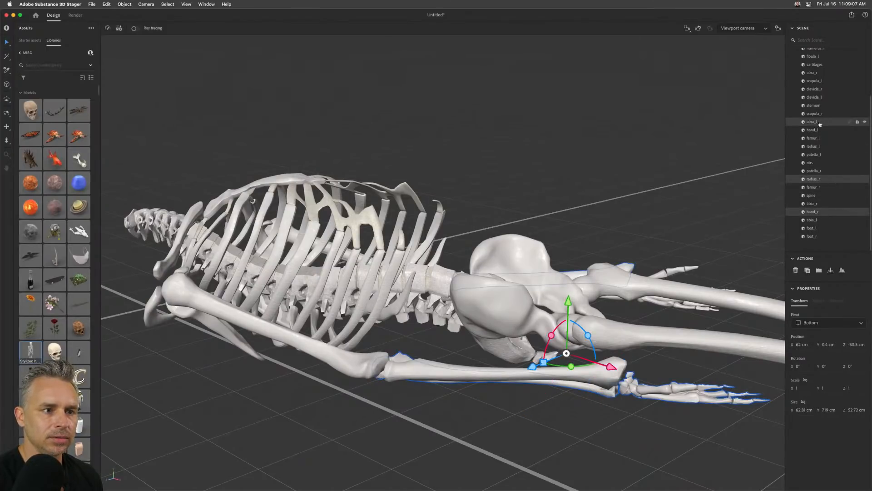
{"action": "left_click", "coordinate": [820, 123], "text": "super"}
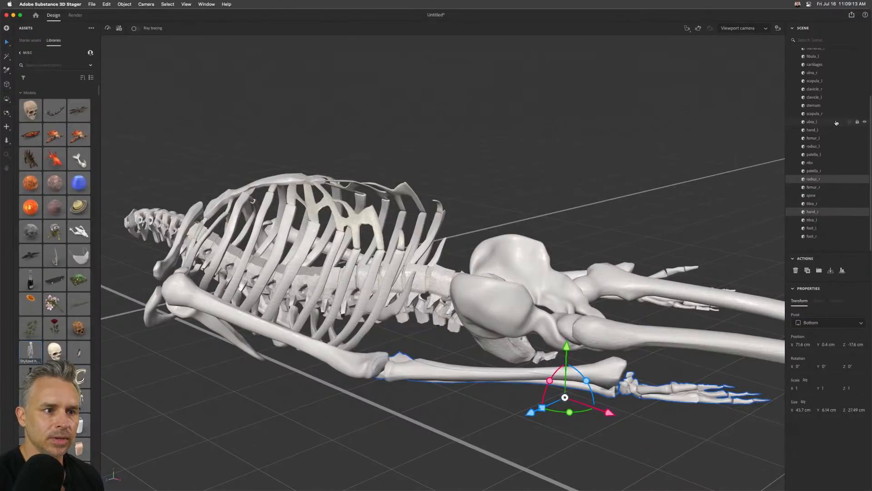
{"action": "scroll", "coordinate": [838, 119], "scroll_direction": "up", "scroll_amount": 4}
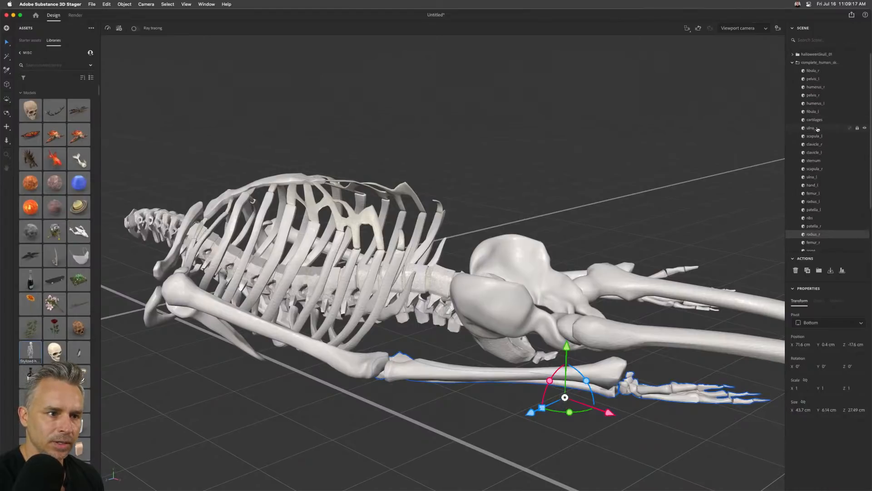
{"action": "left_click", "coordinate": [805, 129]}
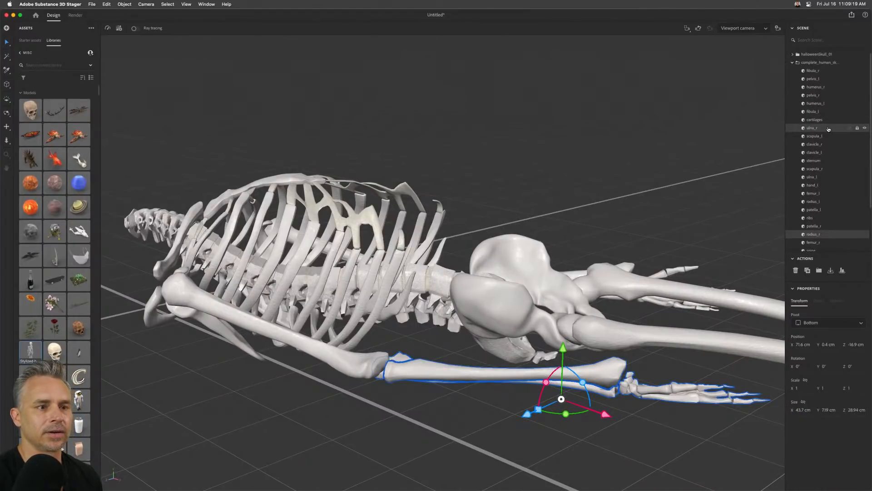
{"action": "left_click_drag", "start_coordinate": [829, 129], "coordinate": [830, 58]}
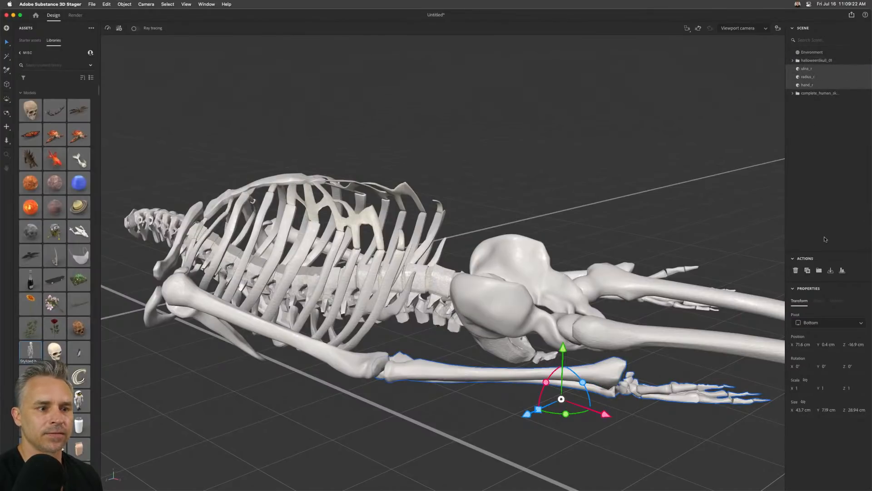
- Group the right radius, hand and ulna, and name the group "Right arm"
{"action": "left_click", "coordinate": [819, 270]}
{"action": "double_click", "coordinate": [804, 69]}
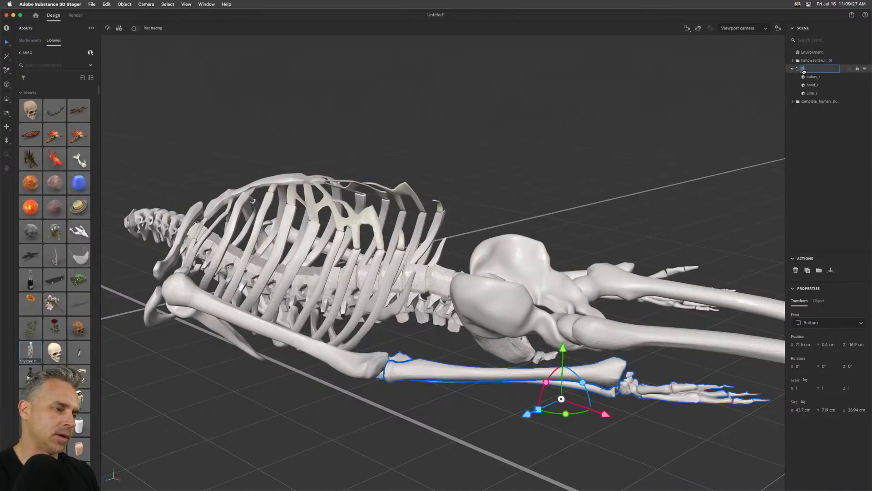
{"action": "type", "text": "Right arm"}
{"action": "key", "text": "Return"}
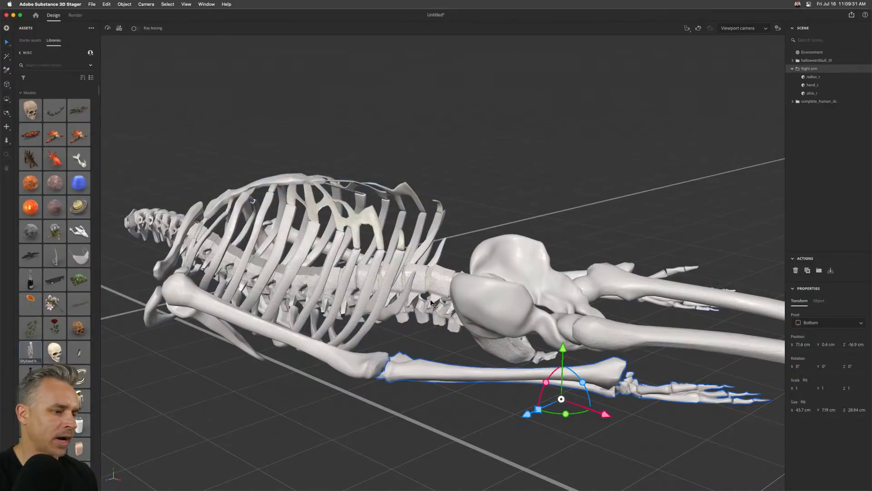
- Raise the Right arm group to a height of about 25 cm and rotate it so the hand points upward above the legs
{"action": "left_click_drag", "start_coordinate": [563, 348], "coordinate": [569, 152]}
{"action": "left_click_drag", "start_coordinate": [549, 198], "coordinate": [516, 201]}
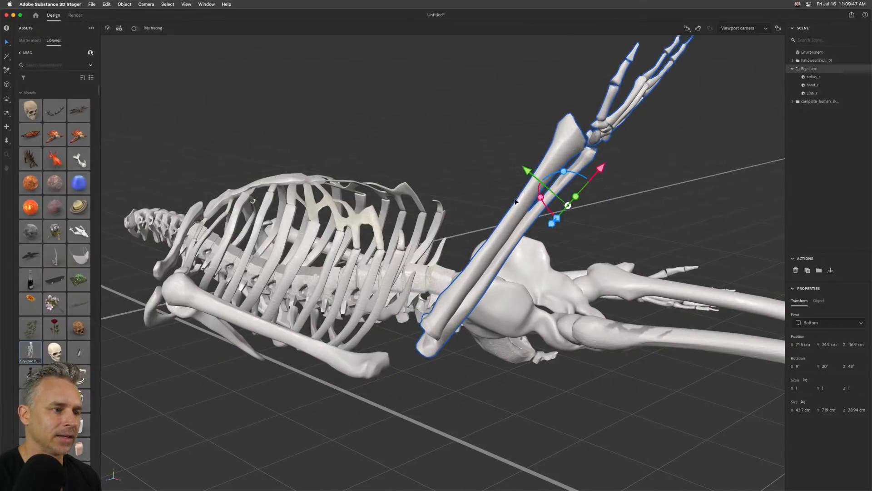
{"action": "left_click_drag", "start_coordinate": [564, 172], "coordinate": [528, 174]}
{"action": "left_click_drag", "start_coordinate": [532, 211], "coordinate": [702, 219]}
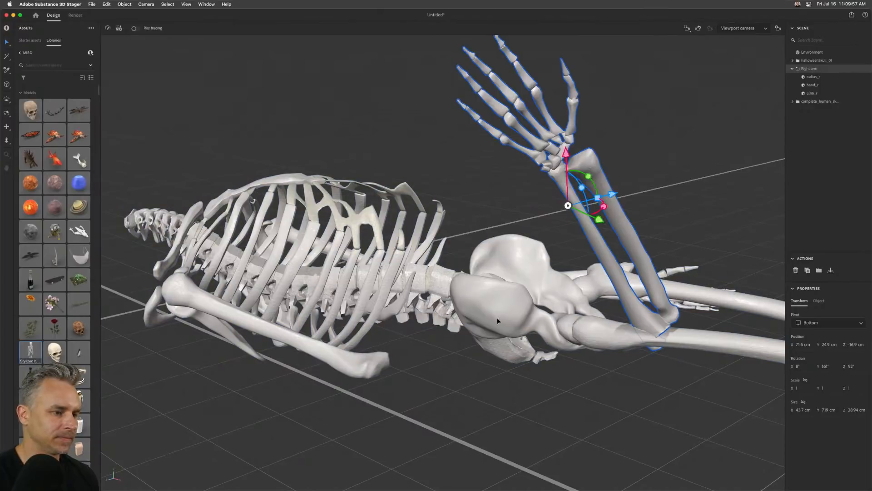
- Lift the left pelvis bone (pelvis_l) high out of the skeleton and shift it past the raised hand toward the feet
{"action": "left_click", "coordinate": [589, 331]}
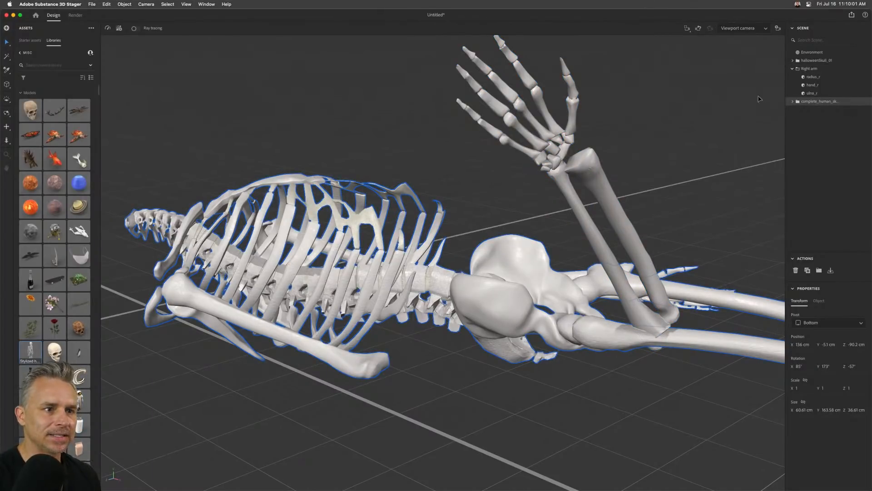
{"action": "left_click", "coordinate": [793, 102]}
{"action": "left_click", "coordinate": [822, 119]}
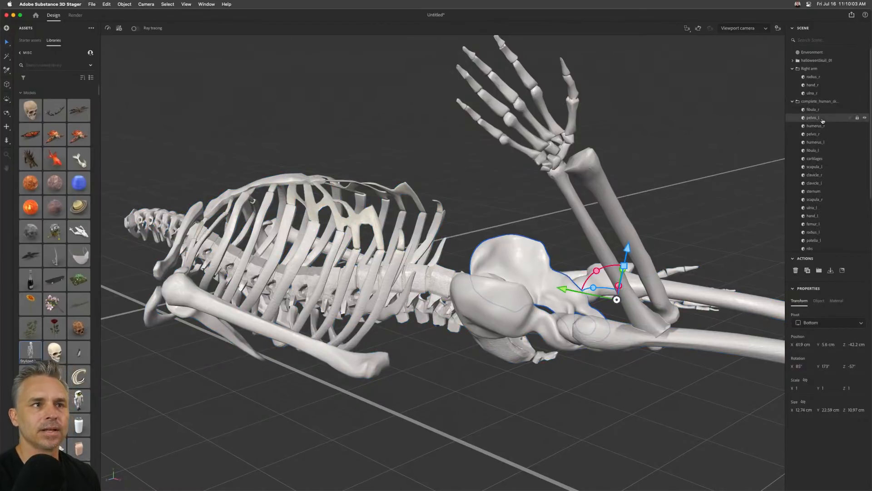
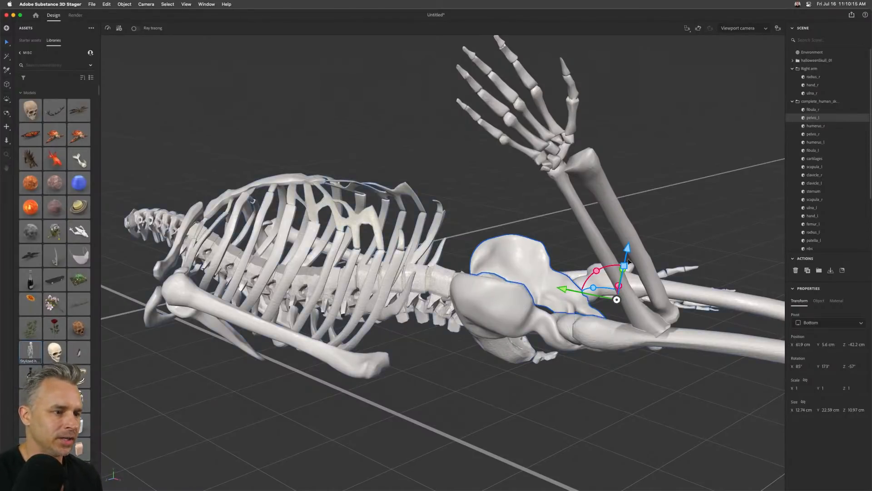
{"action": "left_click_drag", "start_coordinate": [627, 248], "coordinate": [715, 5]}
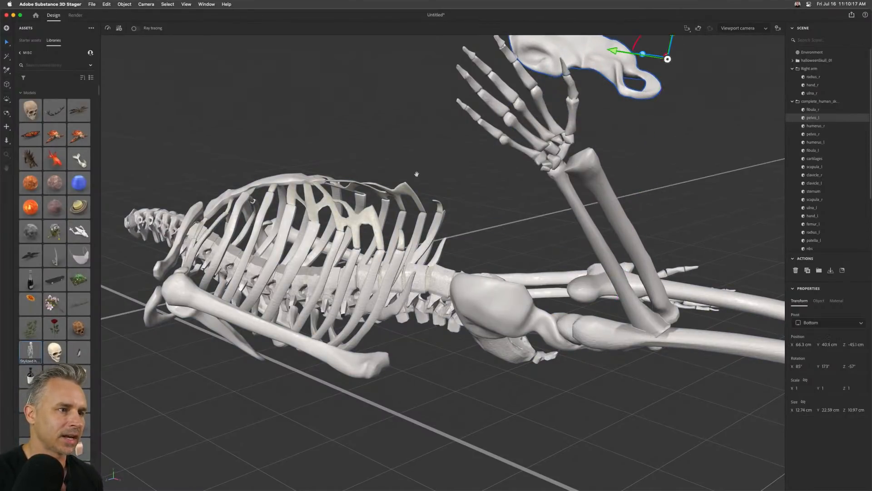
{"action": "left_click_drag", "start_coordinate": [609, 48], "coordinate": [717, 55]}
- Frame the separated right fibula (fibula_r) in the viewport
{"action": "left_click", "coordinate": [475, 309]}
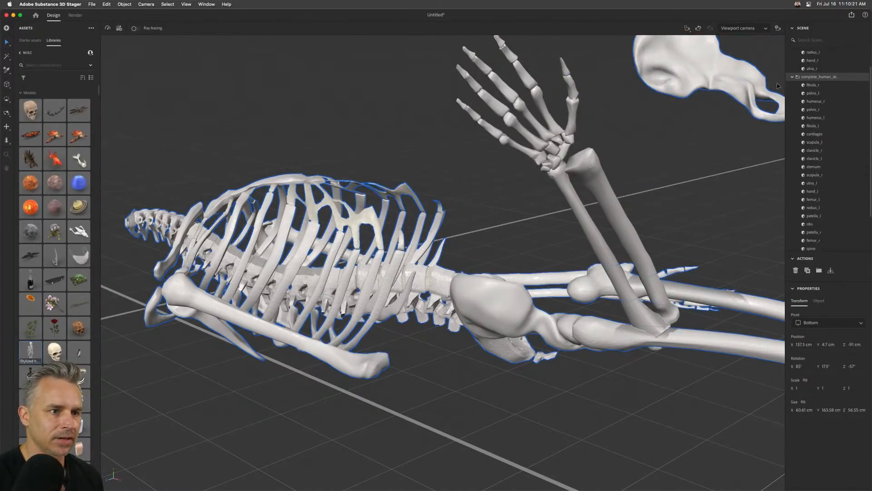
{"action": "left_click", "coordinate": [803, 85]}
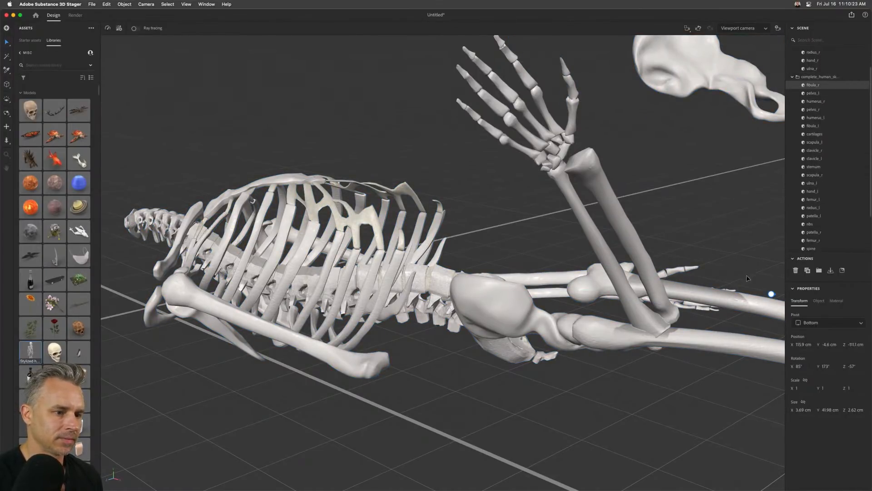
{"action": "left_click", "coordinate": [686, 28]}
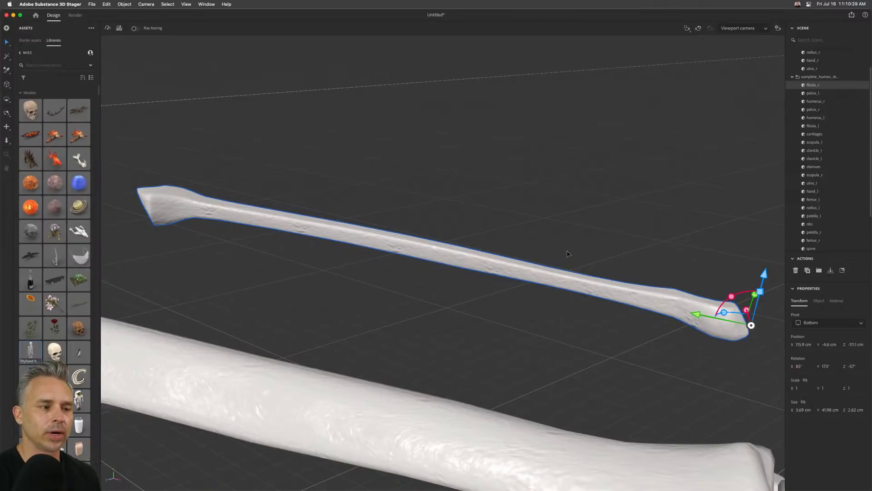
- Frame the whole skeleton with its separated bones in the viewport and clear the selection
{"action": "left_click", "coordinate": [671, 121]}
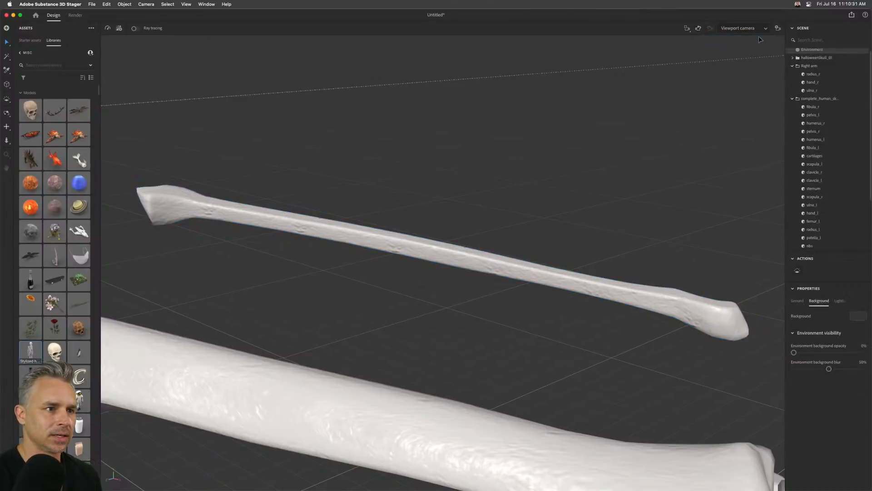
{"action": "key", "text": "super+a"}
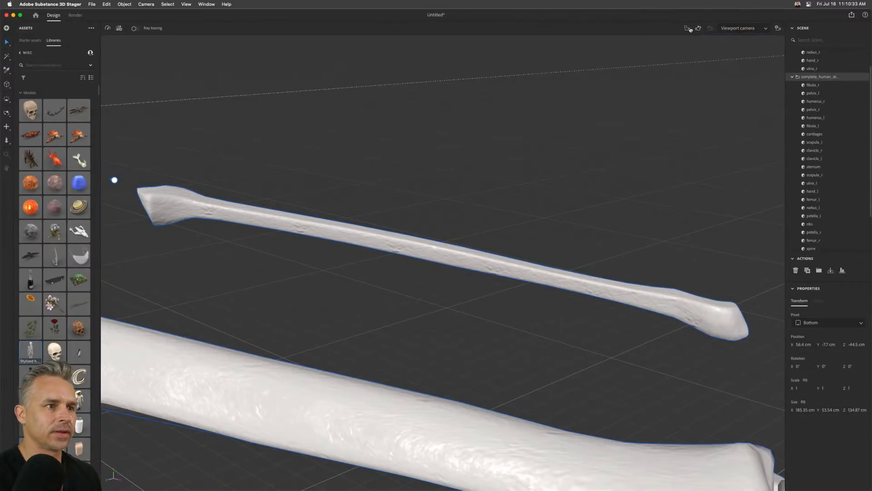
{"action": "left_click", "coordinate": [687, 29]}
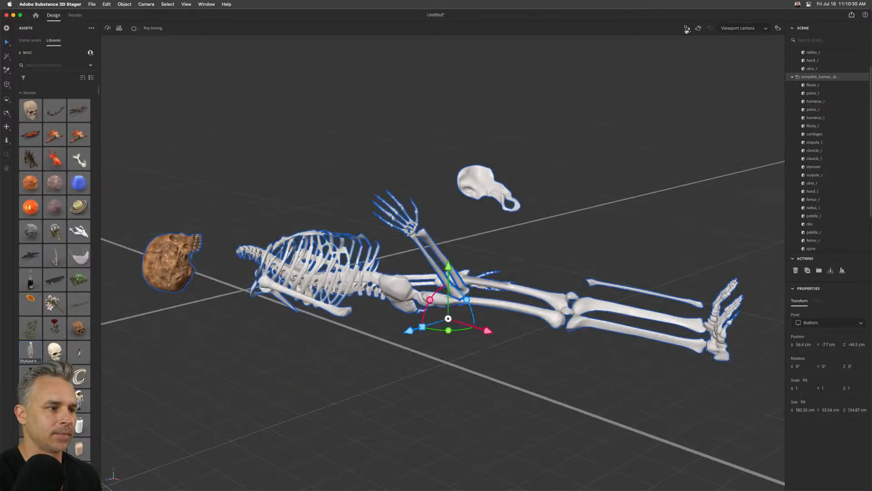
{"action": "left_click", "coordinate": [536, 264]}
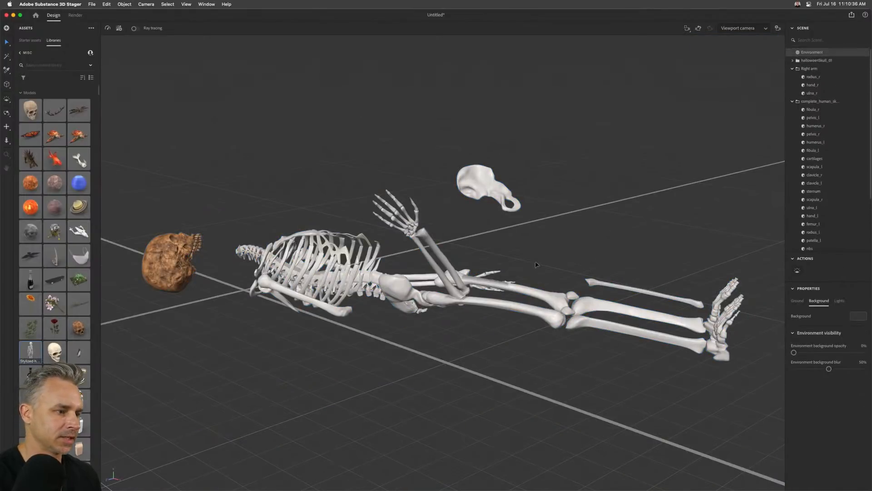
{"action": "left_click", "coordinate": [645, 315]}
{"action": "left_click", "coordinate": [799, 166]}
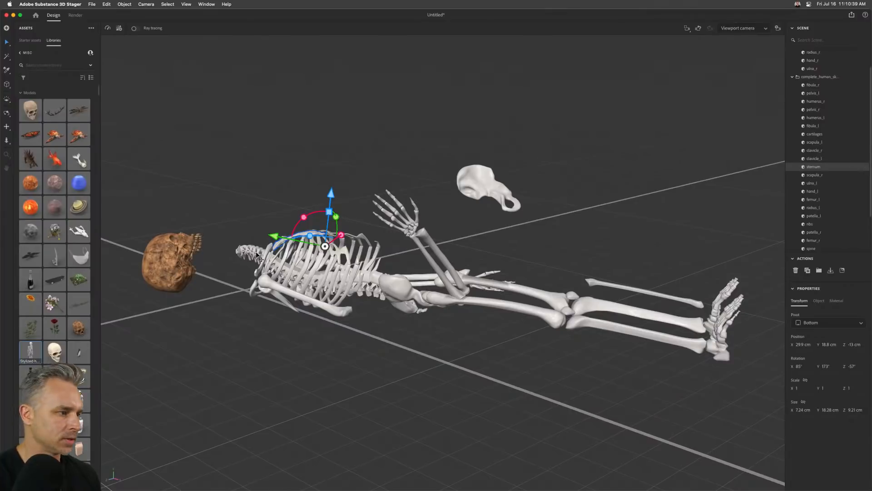
{"action": "left_click_drag", "start_coordinate": [344, 145], "coordinate": [333, 194]}
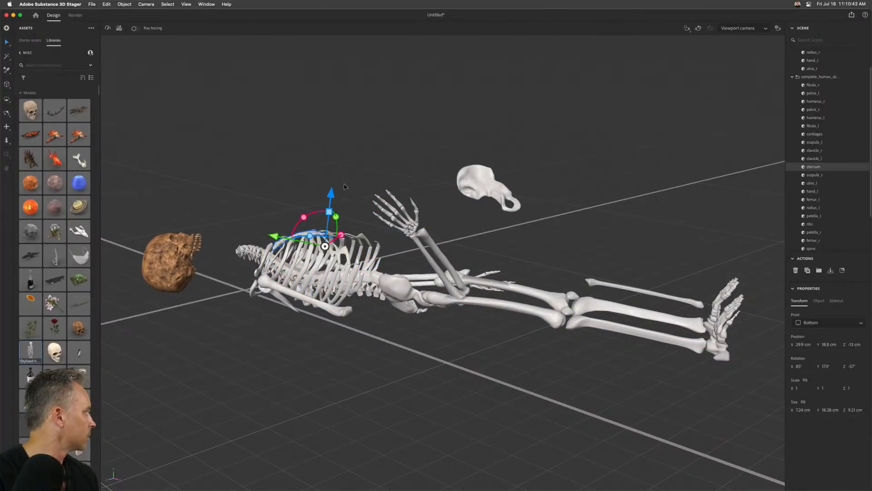
{"action": "left_click", "coordinate": [335, 312]}
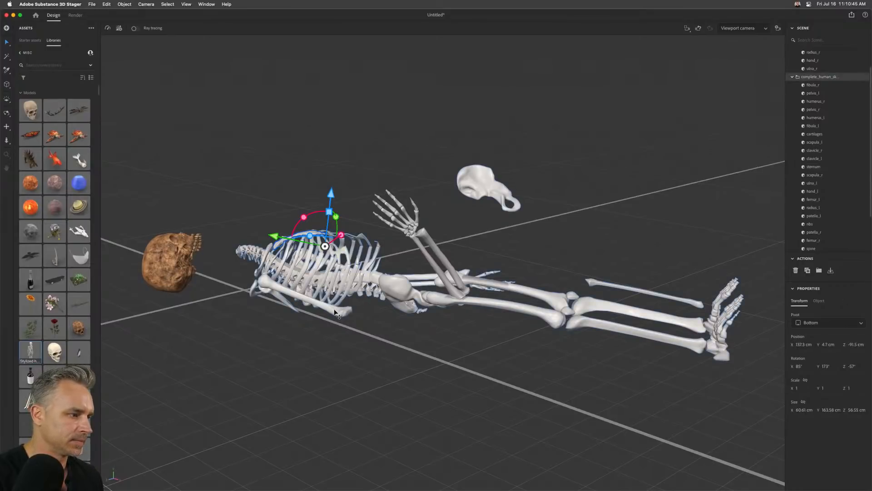
- Move humerus_l and fibula_l together toward and past the skull, to about X -90.6 cm, and raise them to about Y 41.6 cm
{"action": "left_click", "coordinate": [335, 313]}
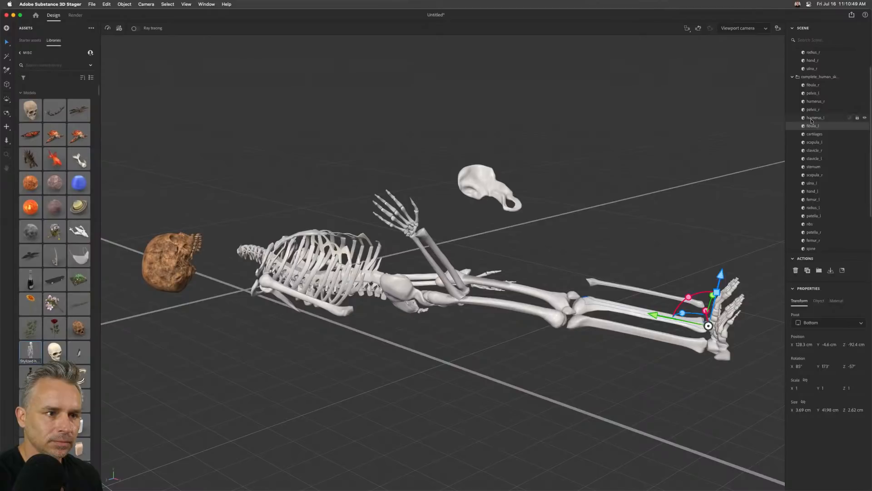
{"action": "left_click", "coordinate": [812, 119]}
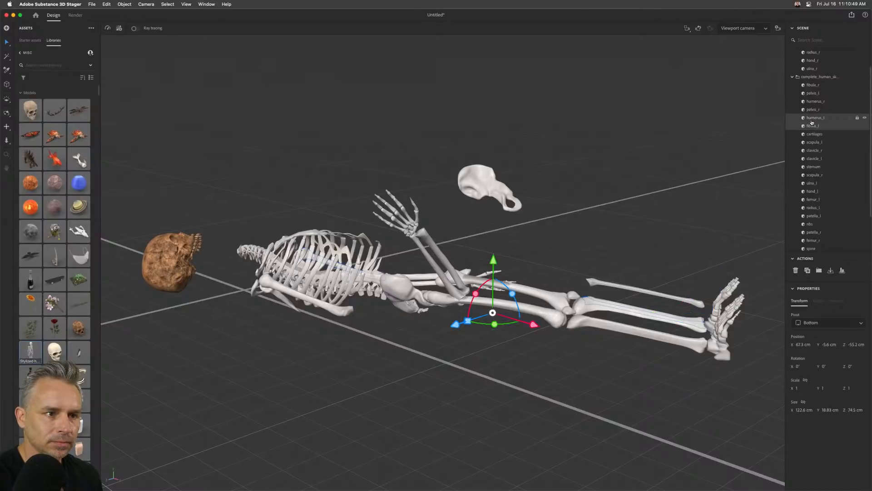
{"action": "left_click", "coordinate": [834, 142], "text": "super"}
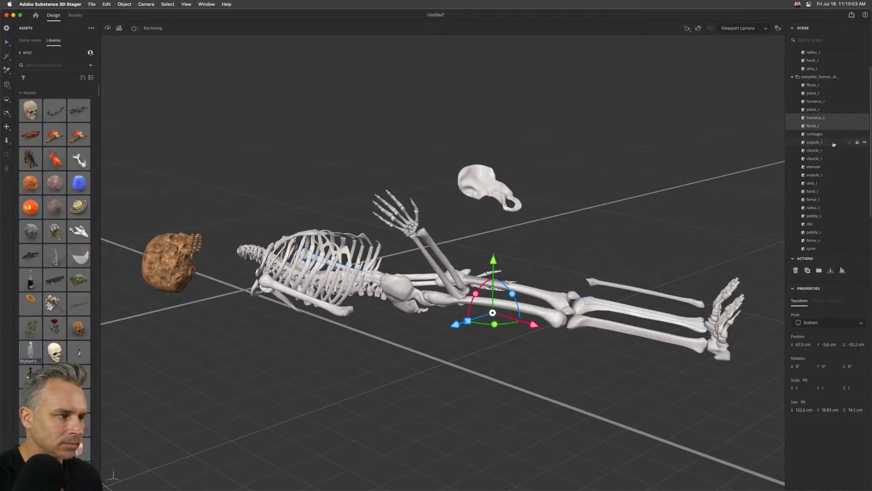
{"action": "left_click_drag", "start_coordinate": [522, 327], "coordinate": [258, 245]}
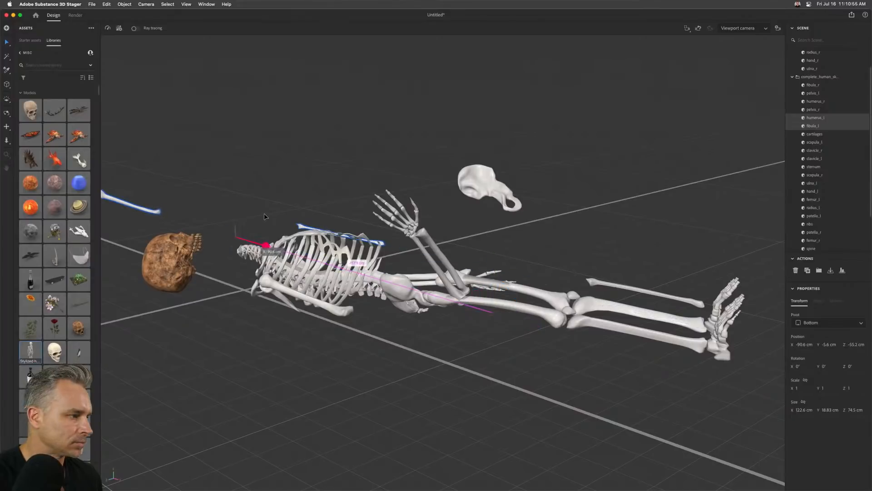
{"action": "left_click_drag", "start_coordinate": [230, 186], "coordinate": [239, 102]}
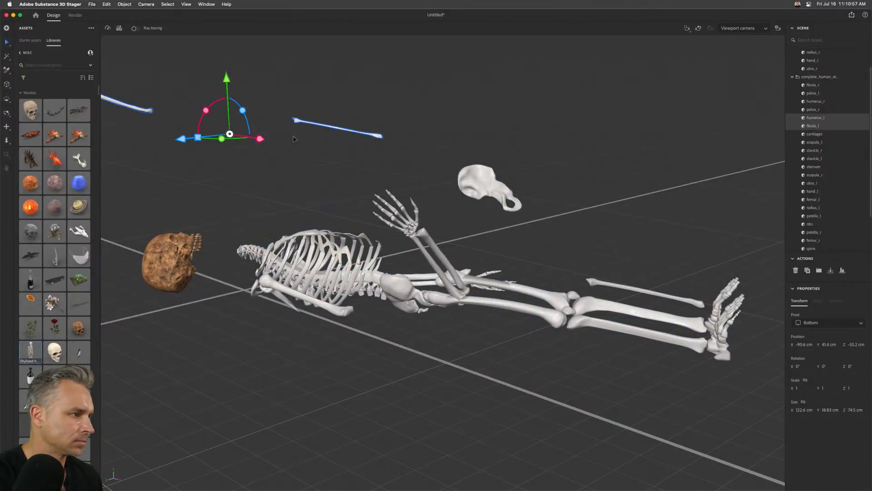
{"action": "left_click", "coordinate": [239, 102]}
- Move fibula_r out of the skeleton group to the scene's top level and float it above the rib cage at about Y 30.4 cm
{"action": "left_click", "coordinate": [137, 106]}
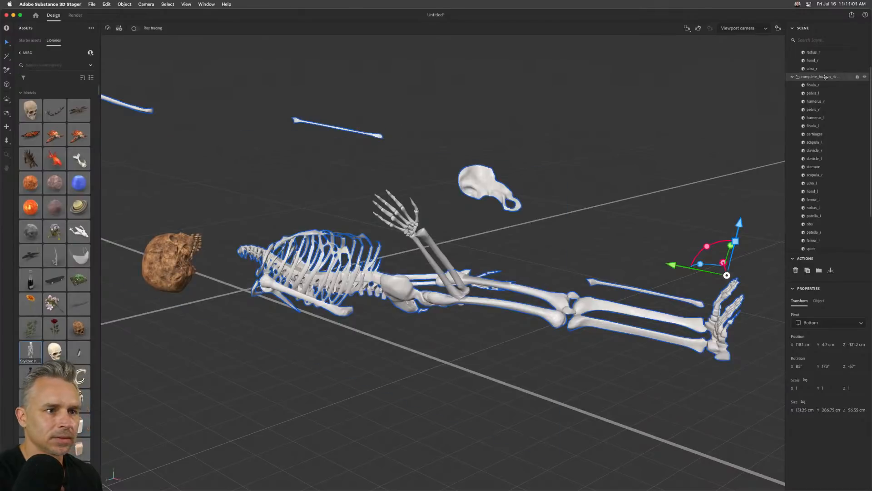
{"action": "left_click_drag", "start_coordinate": [817, 86], "coordinate": [800, 72]}
{"action": "left_click_drag", "start_coordinate": [662, 298], "coordinate": [275, 218]}
{"action": "left_click_drag", "start_coordinate": [331, 175], "coordinate": [335, 137]}
- Pull the right foot (foot_r) off the leg, raise it to about Y 57 cm above the legs, and turn it to about 14° in Z
{"action": "left_click", "coordinate": [793, 110]}
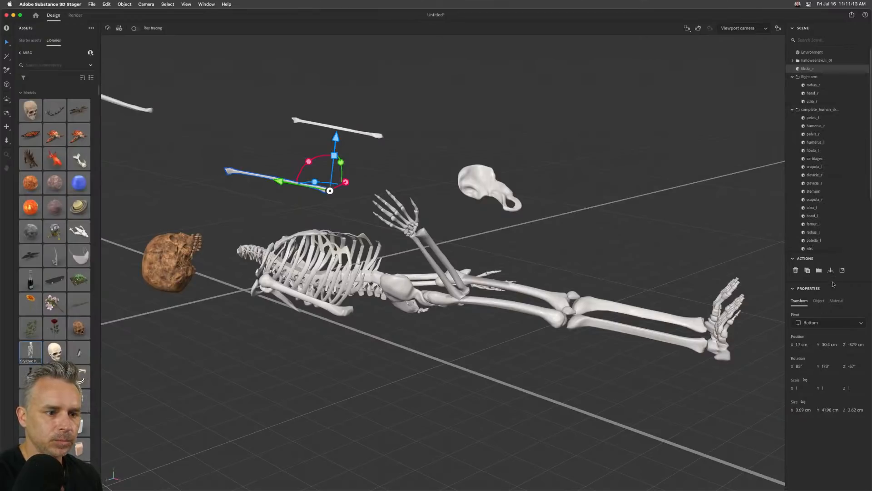
{"action": "left_click_drag", "start_coordinate": [833, 284], "coordinate": [838, 344]}
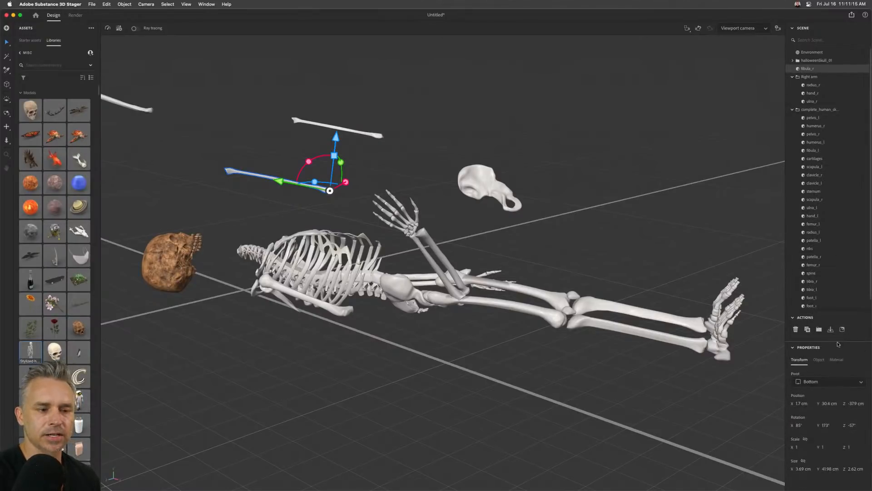
{"action": "left_click", "coordinate": [805, 306]}
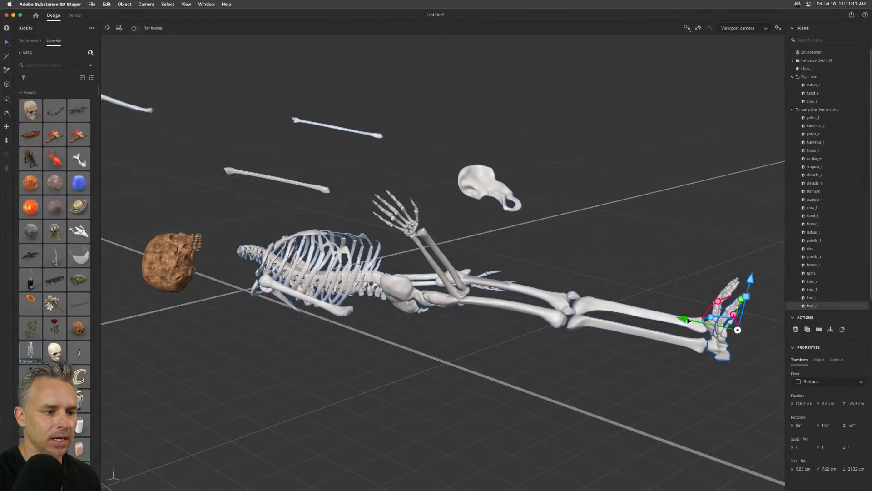
{"action": "left_click_drag", "start_coordinate": [688, 320], "coordinate": [521, 292]}
{"action": "left_click_drag", "start_coordinate": [580, 246], "coordinate": [663, 140]}
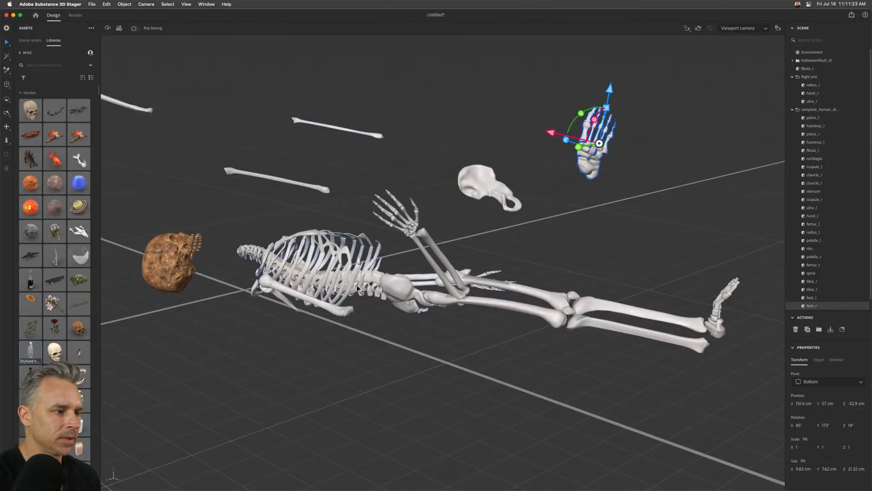
- Lift the right pelvis bone (pelvis_r) out of the skeleton to a height of about 60.6 cm, above the left pelvis bone
{"action": "left_click", "coordinate": [402, 280]}
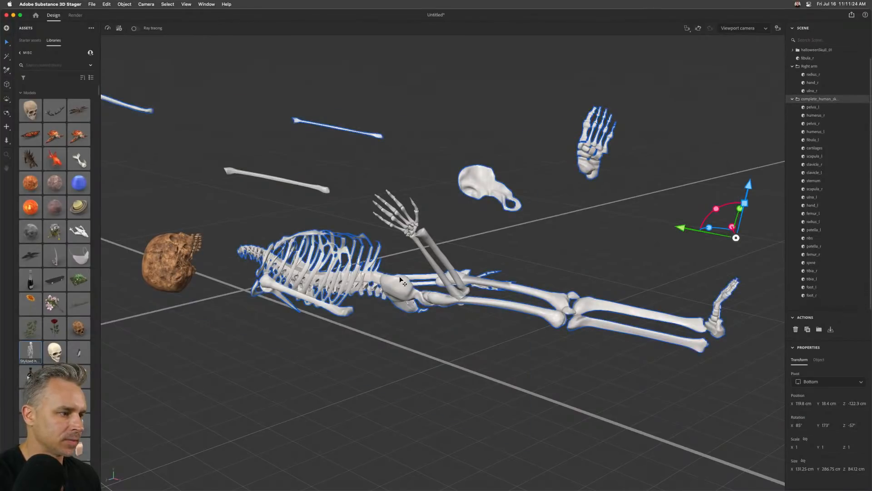
{"action": "left_click", "coordinate": [805, 108]}
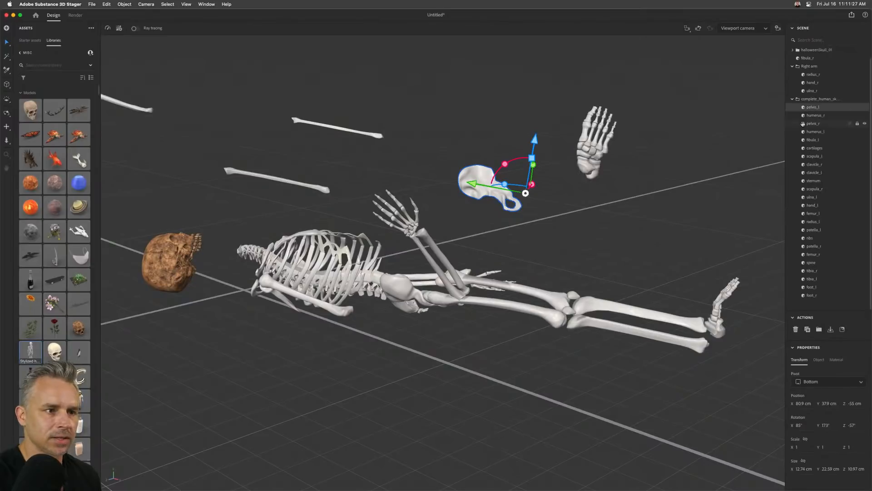
{"action": "left_click", "coordinate": [804, 124]}
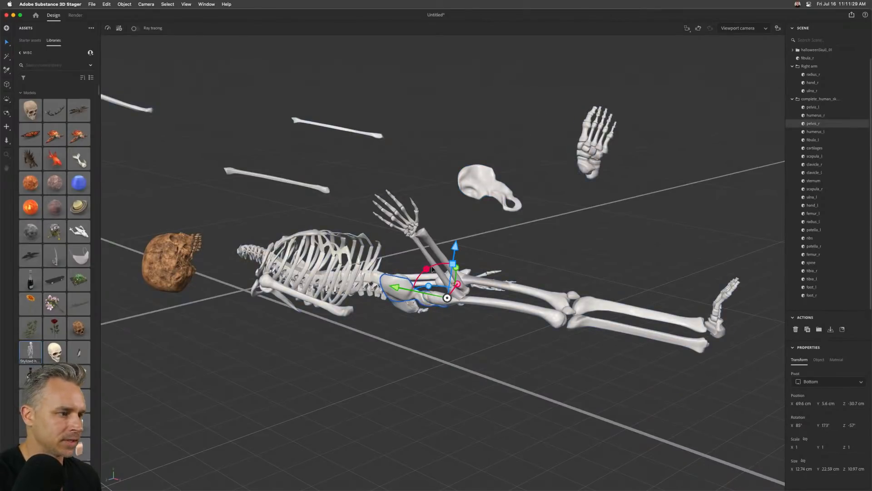
{"action": "left_click_drag", "start_coordinate": [453, 250], "coordinate": [503, 75]}
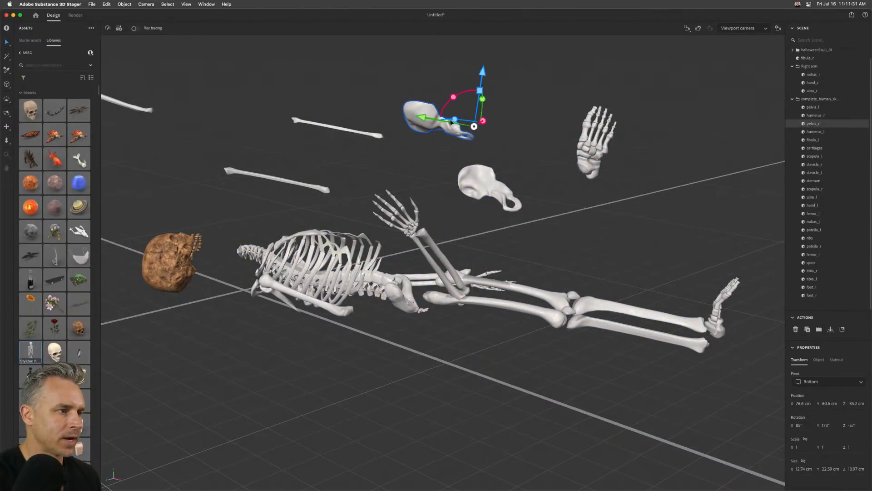
- Rotate pelvis_r to about X 52°, Y -168°, Z -51° at a height of about 64.1 cm
{"action": "left_click_drag", "start_coordinate": [454, 99], "coordinate": [446, 126]}
{"action": "left_click_drag", "start_coordinate": [475, 100], "coordinate": [463, 79]}
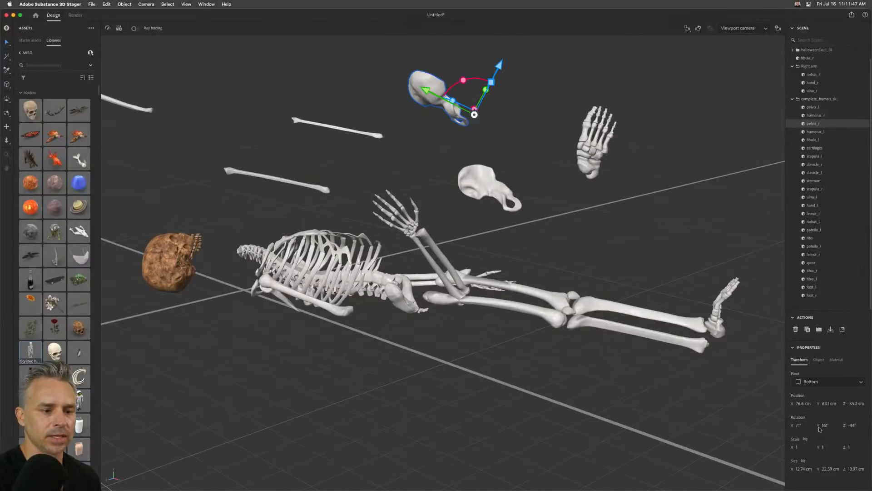
{"action": "left_click_drag", "start_coordinate": [825, 426], "coordinate": [852, 426]}
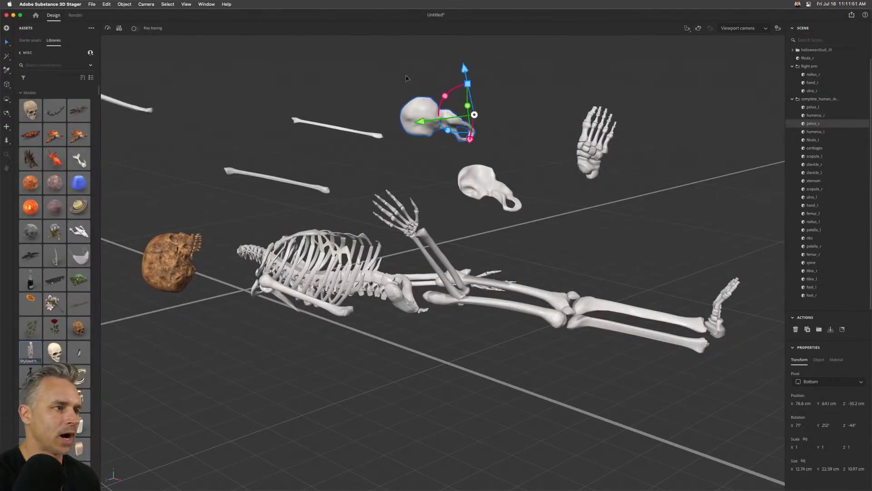
{"action": "mouse_move", "coordinate": [446, 97]}
{"action": "left_mouse_down"}
{"action": "mouse_move", "coordinate": [470, 80]}
{"action": "mouse_move", "coordinate": [459, 86]}
{"action": "left_mouse_up"}
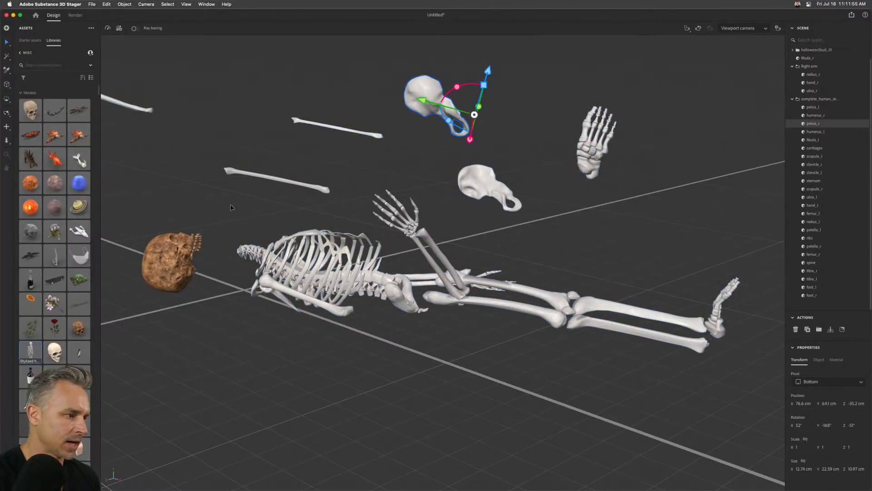
- Clear the selection and collapse the Right arm group, keeping the skeleton group's bones listed
{"action": "left_click", "coordinate": [216, 168]}
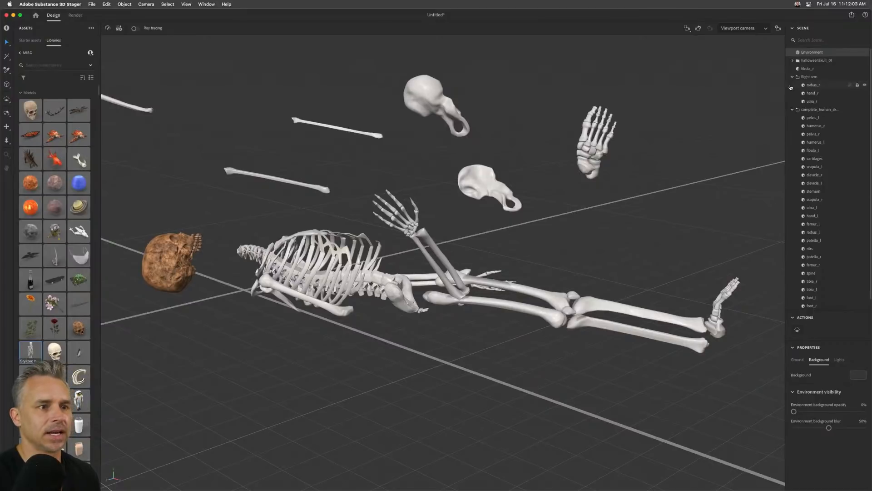
{"action": "left_click", "coordinate": [793, 77]}
{"action": "left_click", "coordinate": [792, 85]}
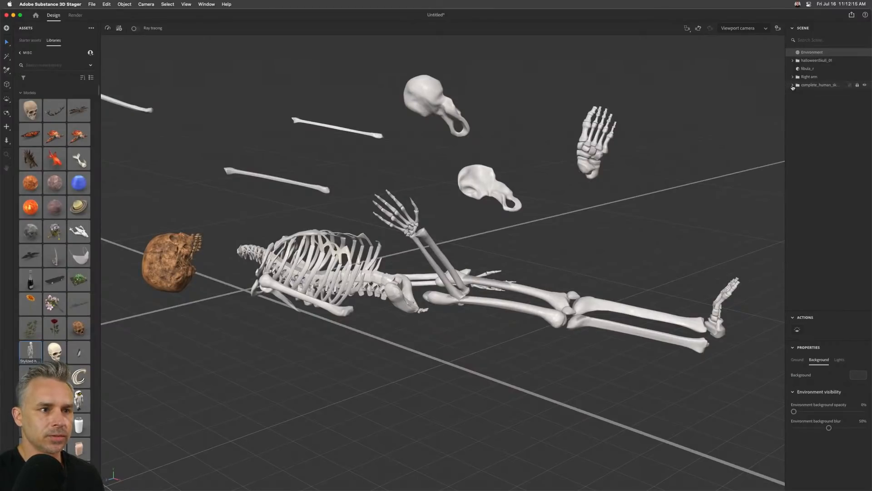
{"action": "left_click", "coordinate": [793, 86]}
- Try to apply the Mercury asset to all bones from pelvis_l to foot_r, and delete the added planet model
{"action": "left_click", "coordinate": [813, 94]}
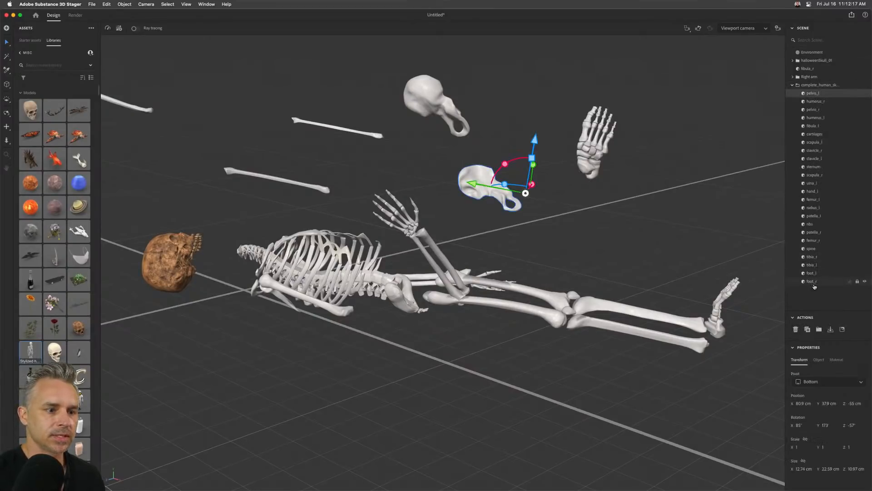
{"action": "left_click", "coordinate": [813, 283], "text": "shift"}
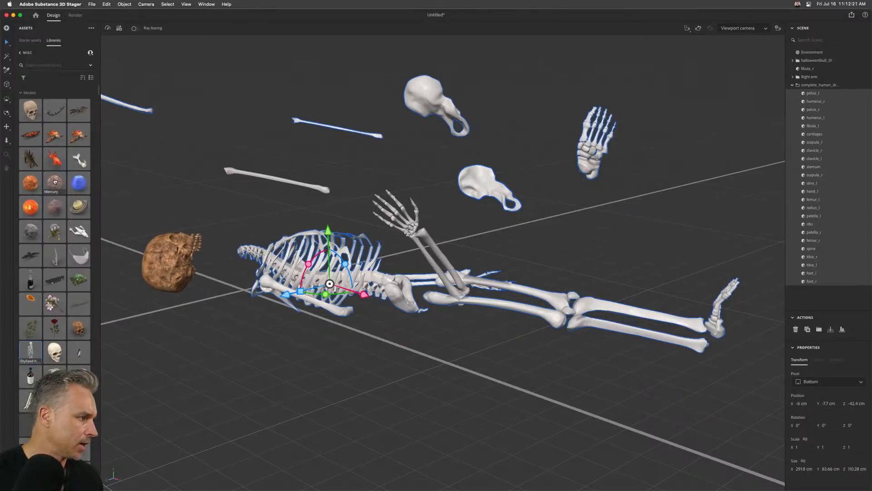
{"action": "left_click_drag", "start_coordinate": [52, 181], "coordinate": [396, 293]}
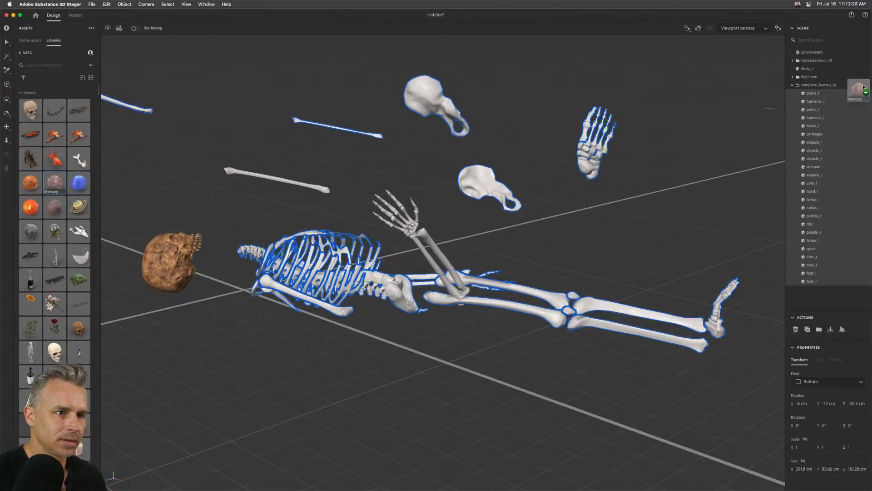
{"action": "left_click", "coordinate": [821, 87]}
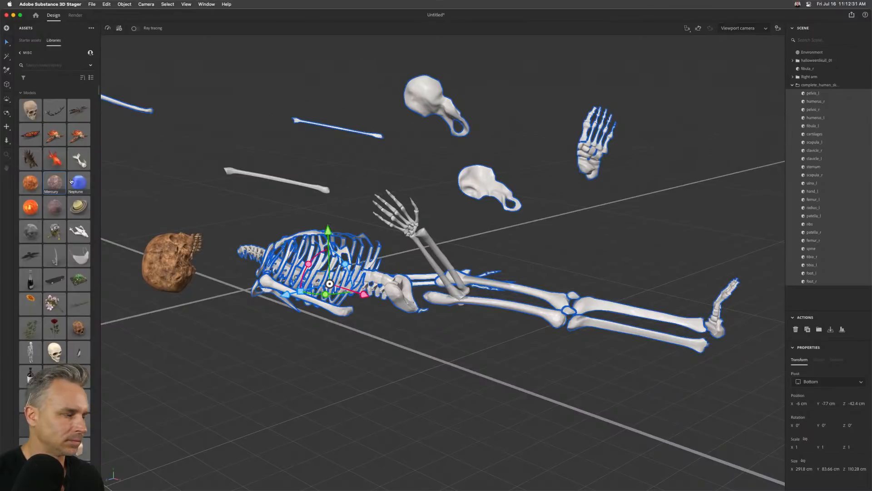
{"action": "mouse_move", "coordinate": [57, 186]}
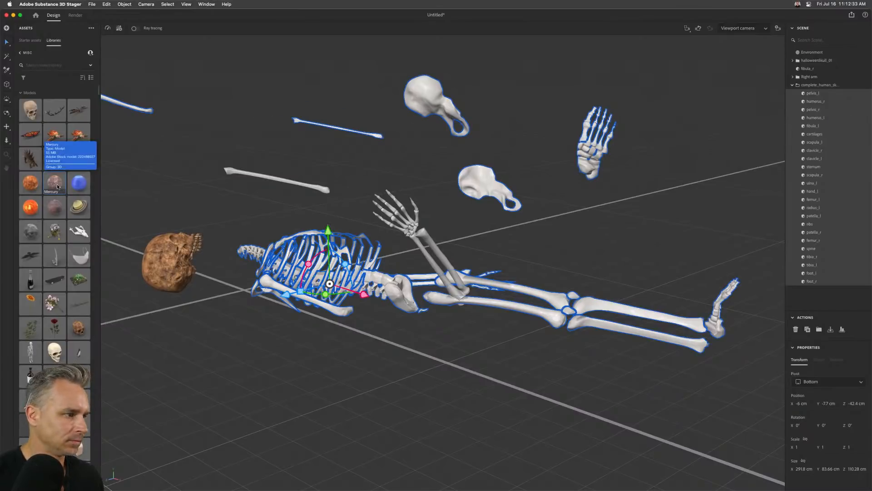
{"action": "left_click_drag", "start_coordinate": [194, 165], "coordinate": [146, 181]}
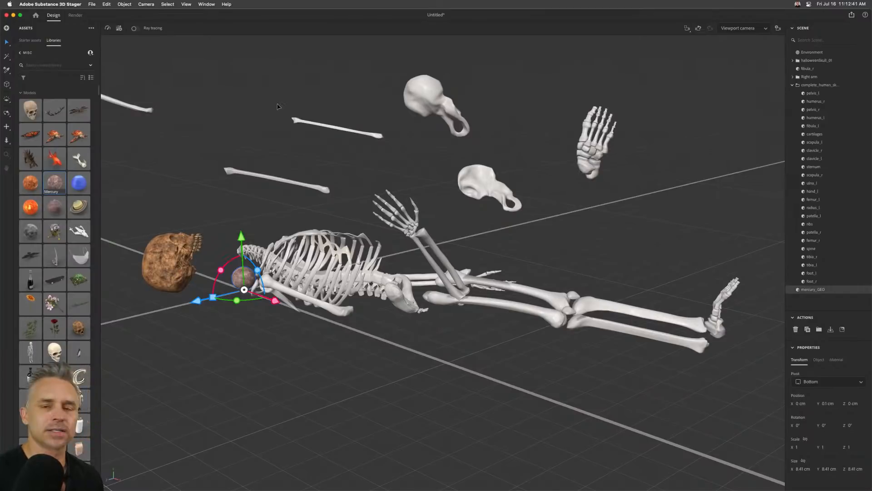
{"action": "key", "text": "Delete"}
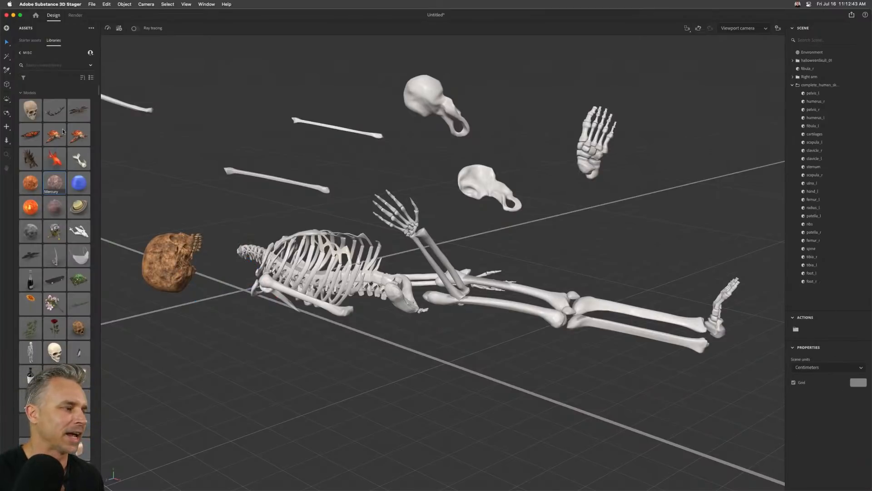
- Select all bones from pelvis_l to foot_r and apply Material 1 from the Misc library to them
{"action": "left_click", "coordinate": [812, 94]}
{"action": "left_click", "coordinate": [811, 281], "text": "shift"}
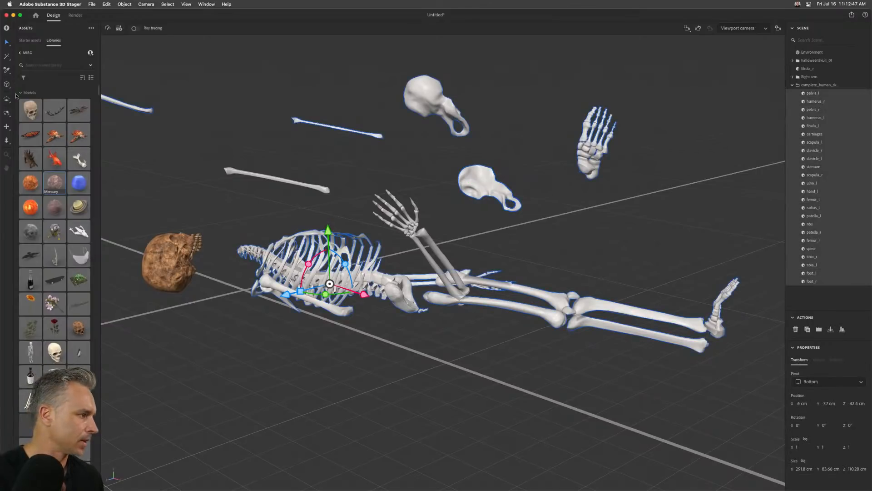
{"action": "left_click", "coordinate": [21, 94]}
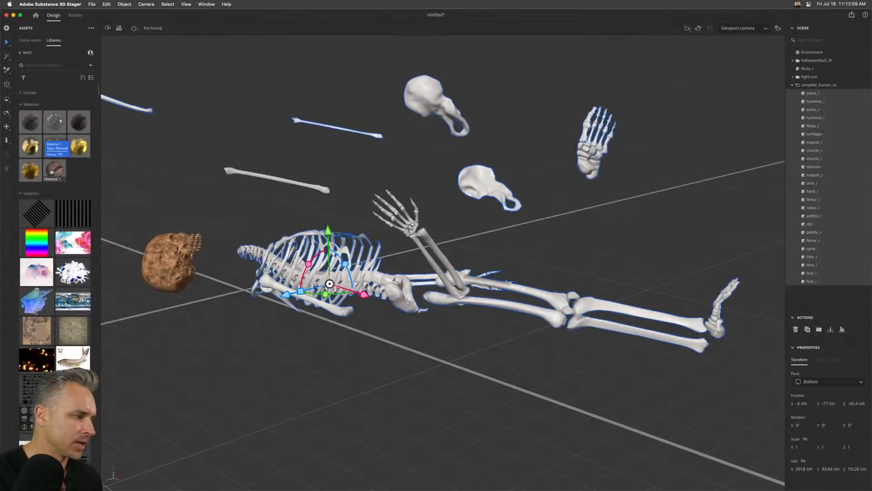
{"action": "left_click_drag", "start_coordinate": [51, 171], "coordinate": [827, 86]}
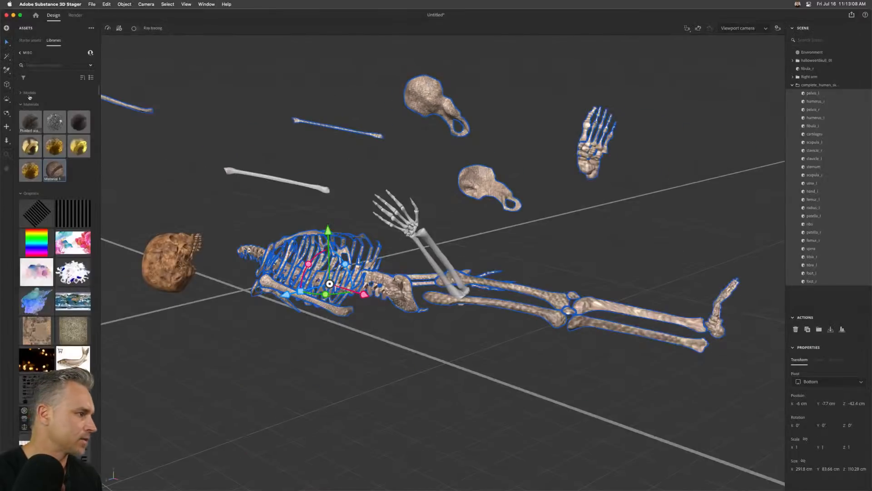
- Switch from the Misc library to the starter assets and list only the materials
{"action": "left_click", "coordinate": [20, 52]}
{"action": "left_click", "coordinate": [32, 42]}
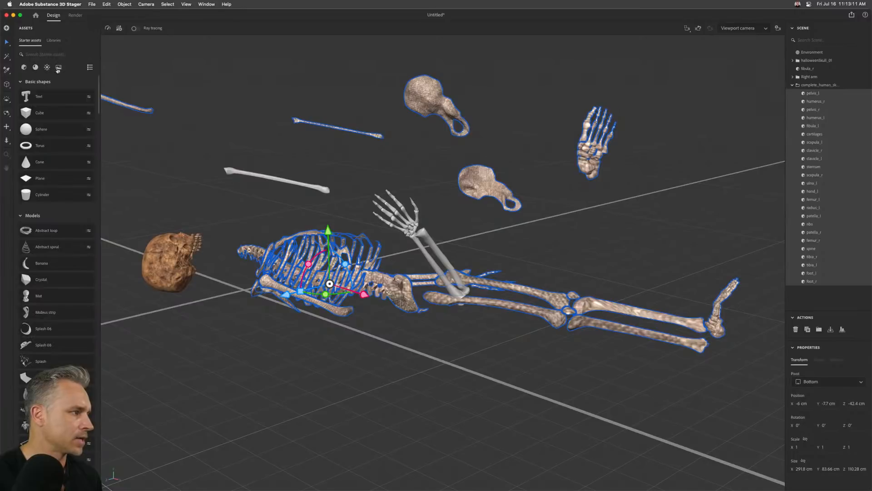
{"action": "left_click", "coordinate": [36, 68]}
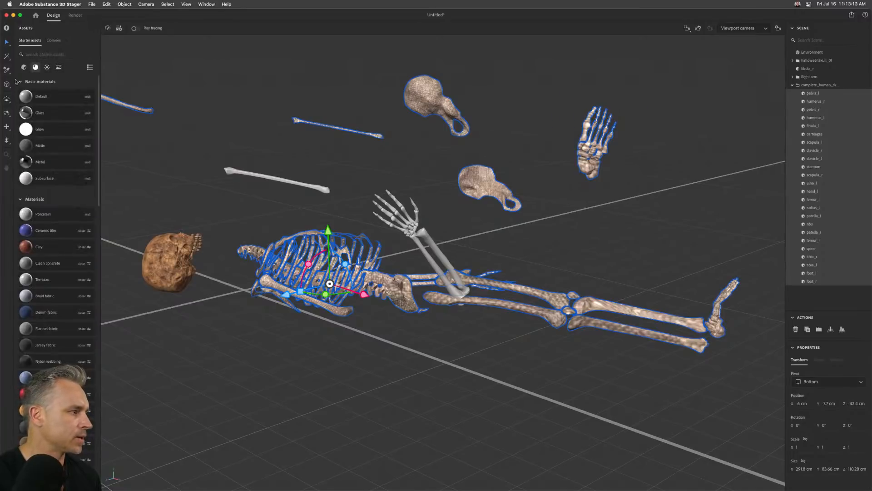
- Look through the starter materials and apply Natural suede leather to the selected skeleton bones
{"action": "scroll", "coordinate": [27, 147], "scroll_direction": "down", "scroll_amount": 10}
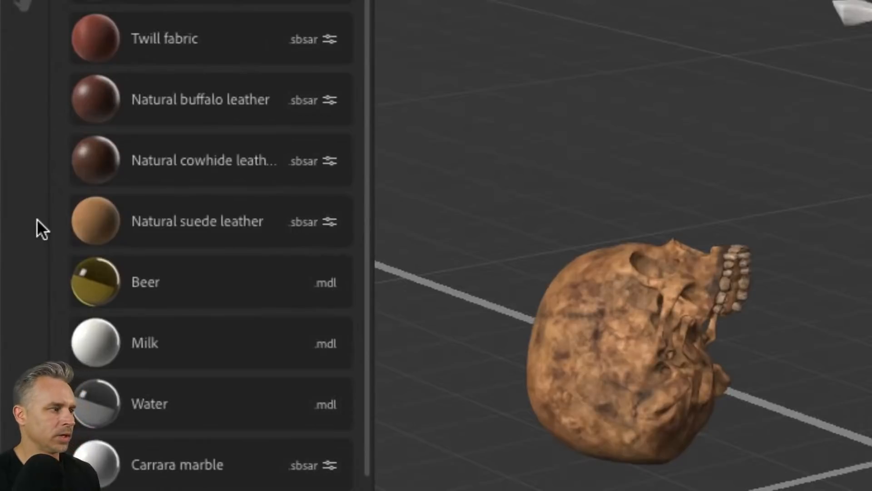
{"action": "scroll", "coordinate": [78, 224], "scroll_direction": "down", "scroll_amount": 12}
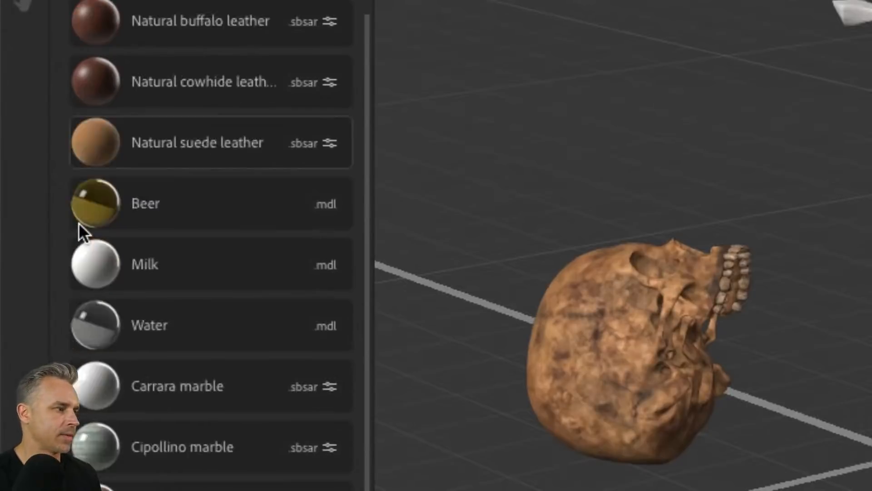
{"action": "scroll", "coordinate": [78, 225], "scroll_direction": "up", "scroll_amount": 2}
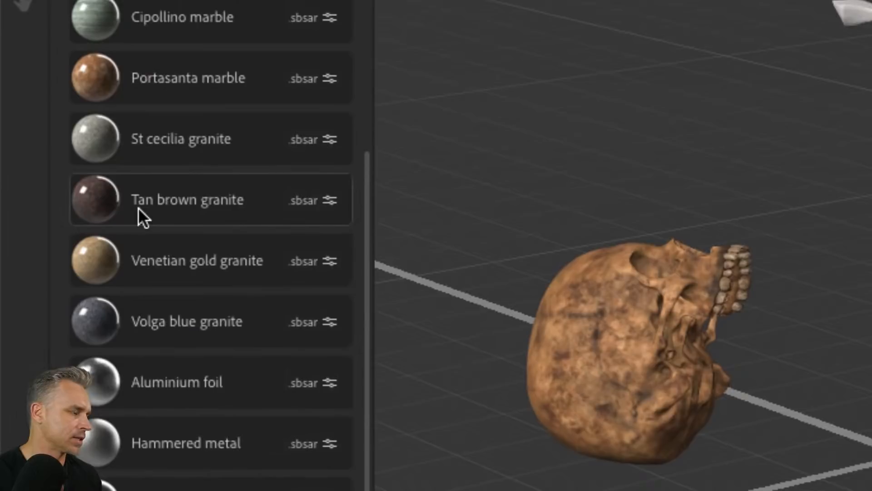
{"action": "scroll", "coordinate": [138, 207], "scroll_direction": "down", "scroll_amount": 13}
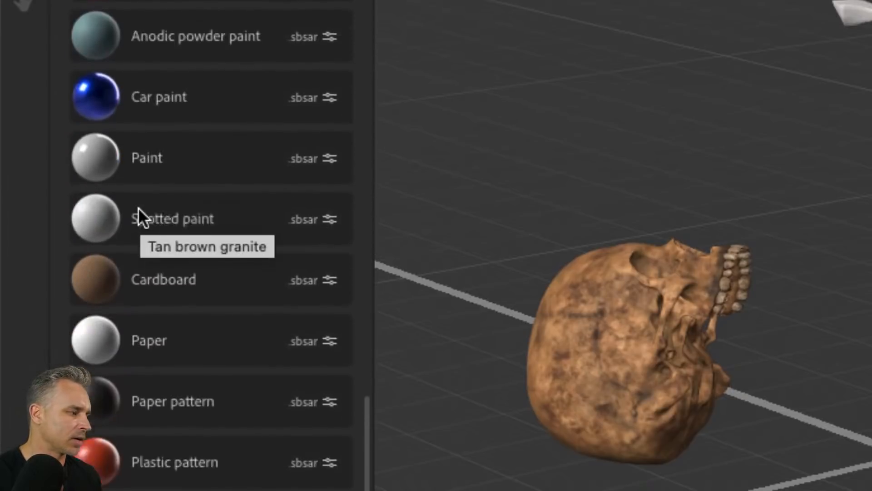
{"action": "scroll", "coordinate": [138, 207], "scroll_direction": "down", "scroll_amount": 12}
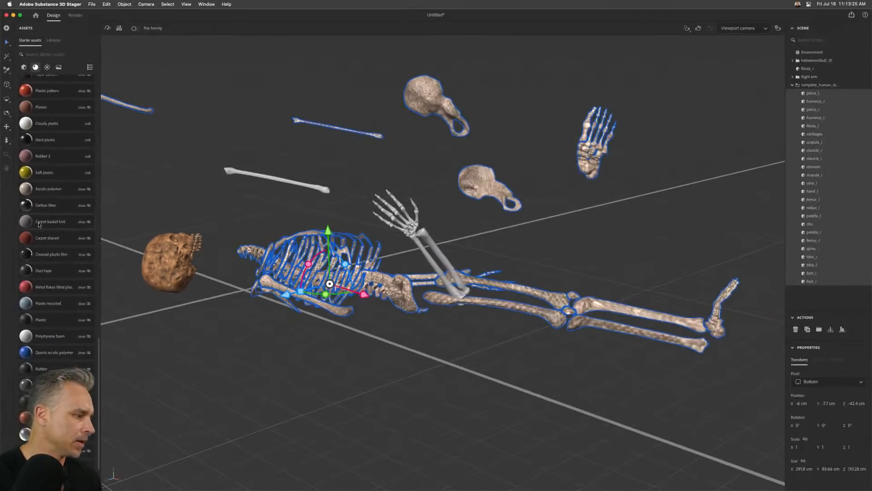
{"action": "scroll", "coordinate": [38, 223], "scroll_direction": "down", "scroll_amount": 3}
{"action": "scroll", "coordinate": [426, 253], "scroll_direction": "down", "scroll_amount": 5}
{"action": "scroll", "coordinate": [426, 253], "scroll_direction": "up", "scroll_amount": 5}
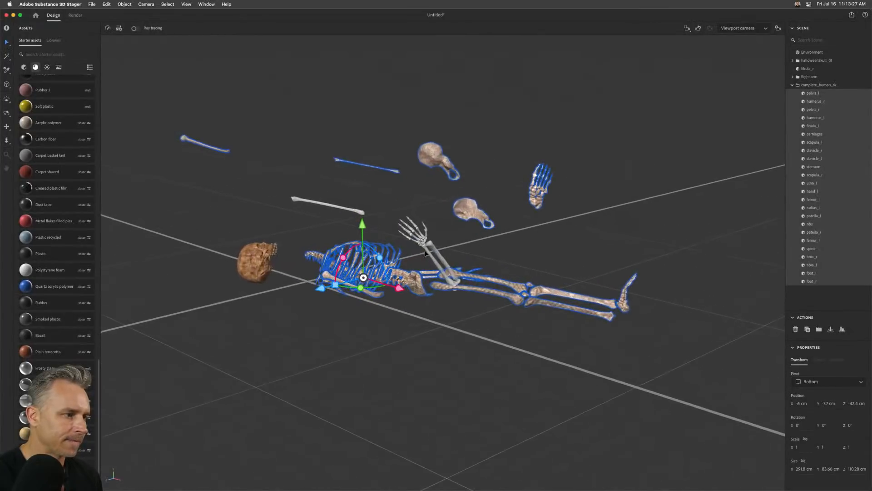
{"action": "scroll", "coordinate": [425, 253], "scroll_direction": "up", "scroll_amount": 4}
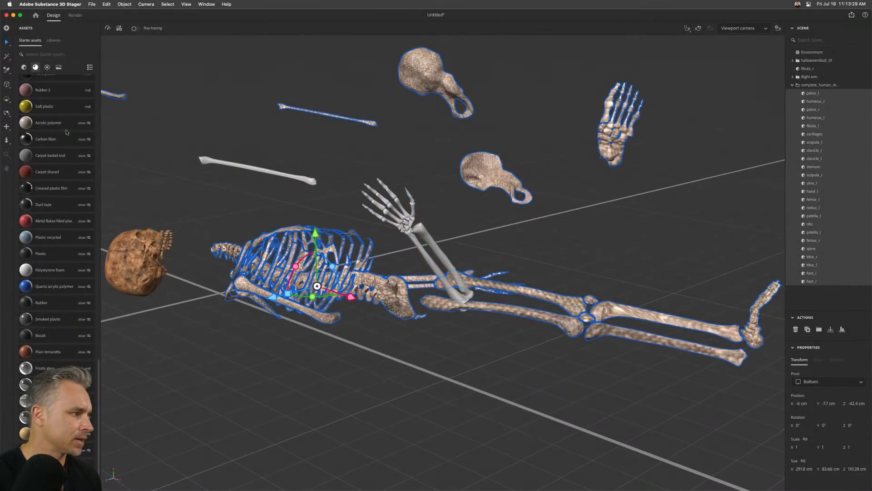
{"action": "scroll", "coordinate": [30, 320], "scroll_direction": "up", "scroll_amount": 15}
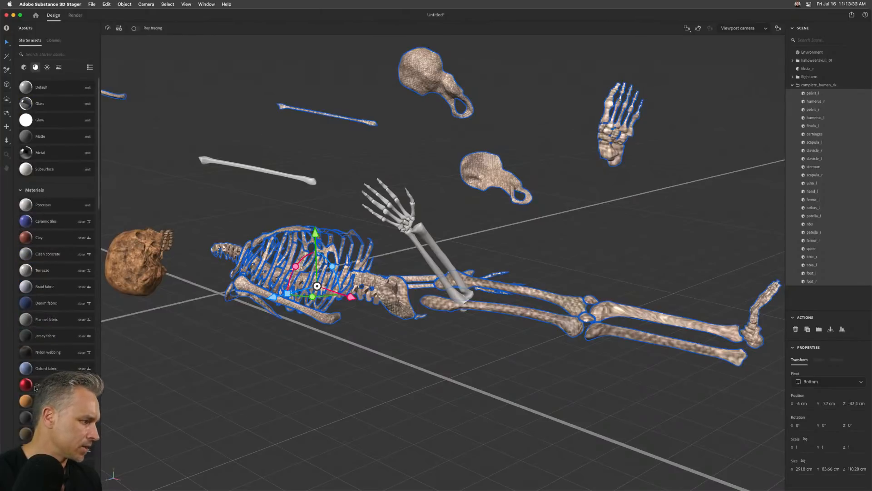
{"action": "scroll", "coordinate": [33, 428], "scroll_direction": "down", "scroll_amount": 3}
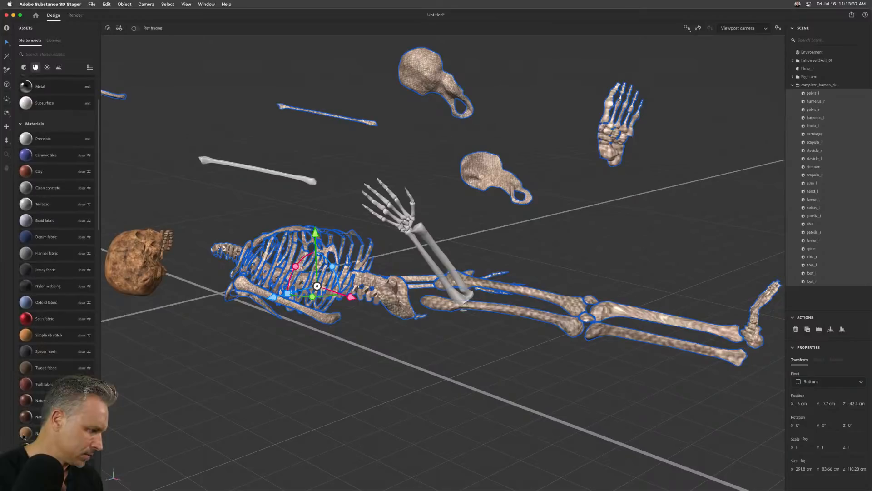
{"action": "left_click_drag", "start_coordinate": [23, 436], "coordinate": [845, 85]}
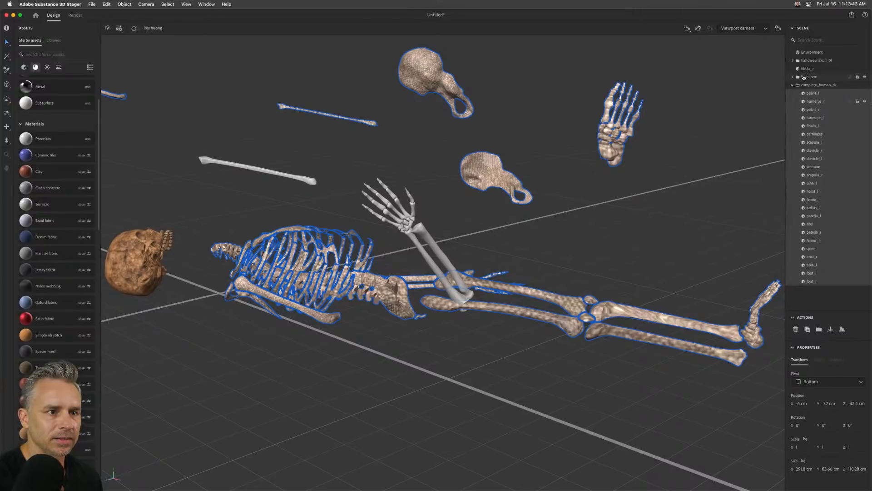
- Move fibula_r and the Right arm group into the complete human skeleton group and collapse the halloweenSkull group
{"action": "key", "text": "super+z"}
{"action": "key", "text": "super+z"}
{"action": "key", "text": "super+z"}
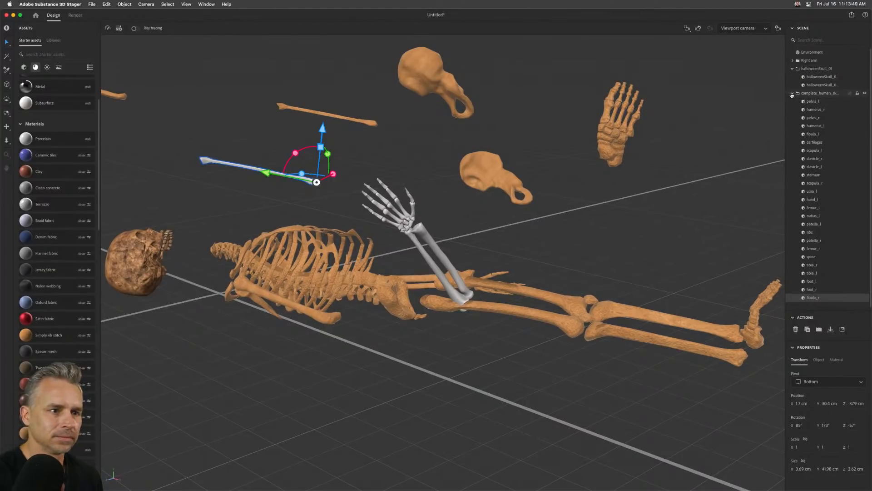
{"action": "left_click", "coordinate": [791, 69]}
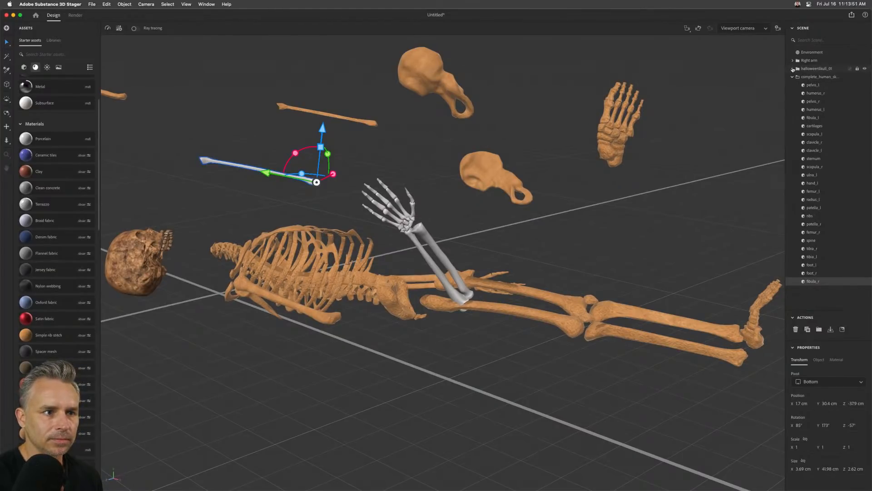
{"action": "left_click_drag", "start_coordinate": [805, 63], "coordinate": [814, 80]}
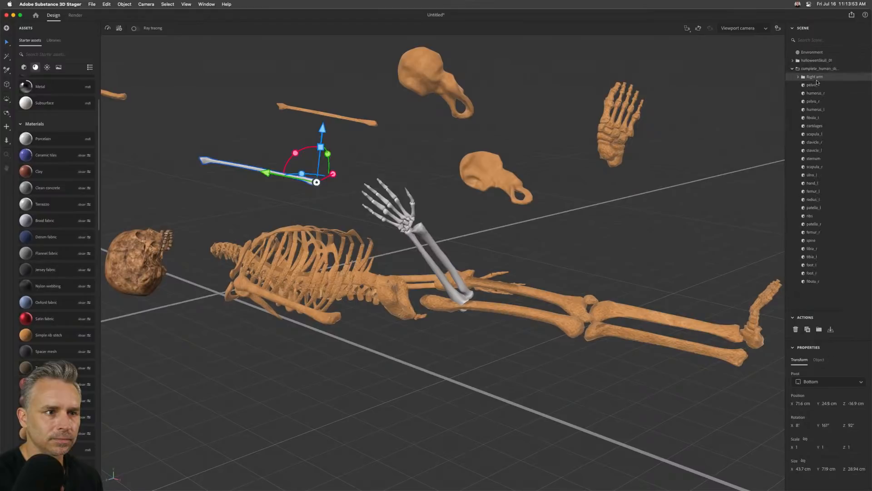
- Apply Natural suede leather to the whole skeleton group, including fibula_r and the right arm, and enlarge the properties area
{"action": "left_click", "coordinate": [804, 69]}
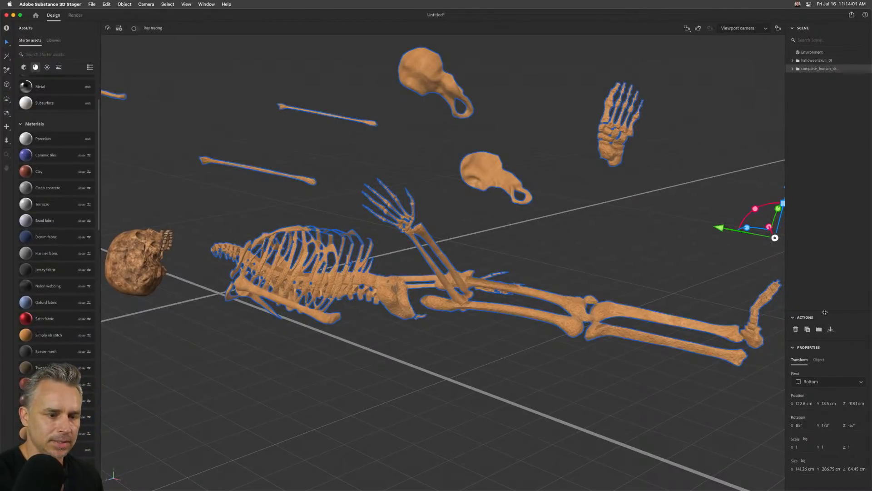
{"action": "left_click_drag", "start_coordinate": [825, 311], "coordinate": [827, 126]}
{"action": "left_click", "coordinate": [823, 265]}
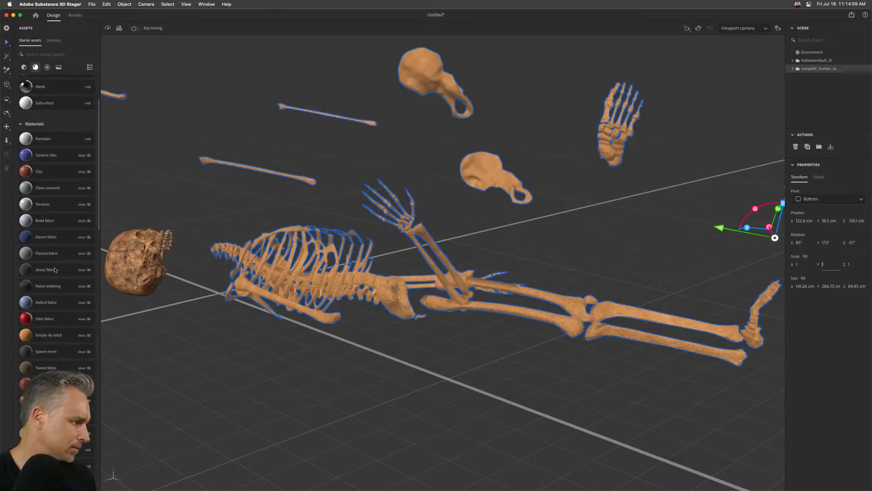
- Examine the remaining starter materials for alternatives to the suede, and clear the skeleton selection
{"action": "scroll", "coordinate": [54, 270], "scroll_direction": "down", "scroll_amount": 5}
{"action": "scroll", "coordinate": [59, 266], "scroll_direction": "down", "scroll_amount": 1}
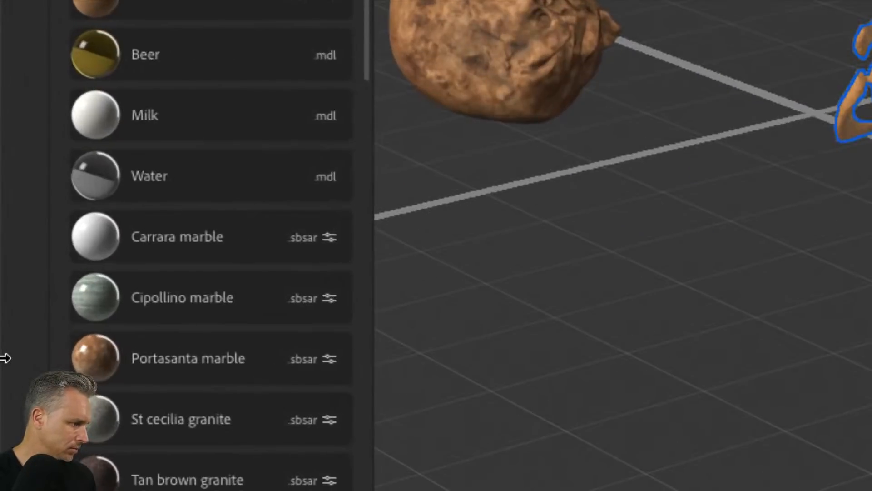
{"action": "scroll", "coordinate": [31, 346], "scroll_direction": "down", "scroll_amount": 15}
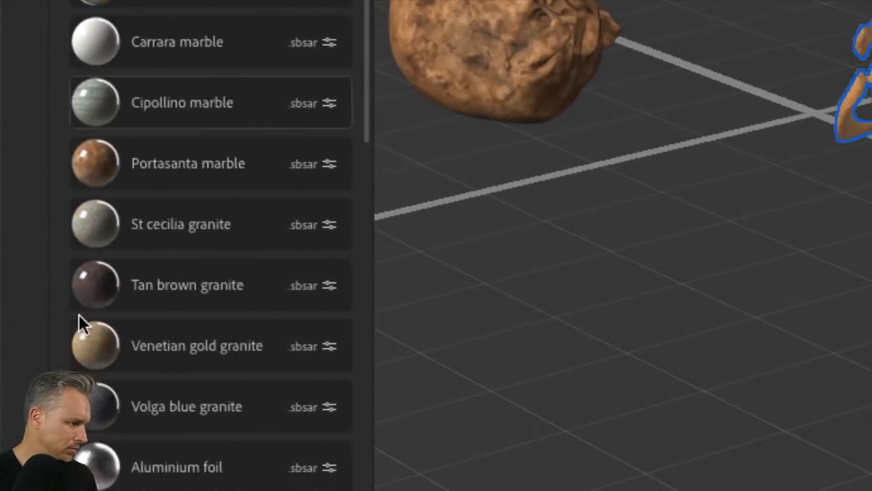
{"action": "scroll", "coordinate": [81, 315], "scroll_direction": "down", "scroll_amount": 15}
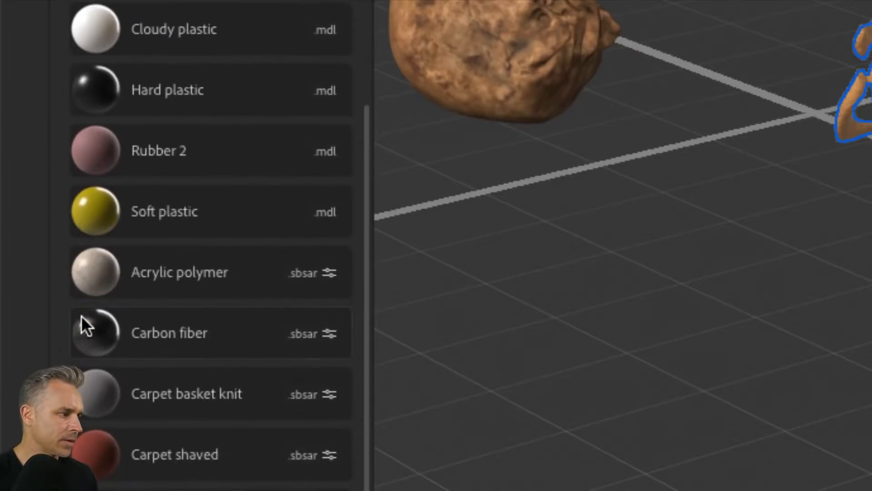
{"action": "scroll", "coordinate": [81, 316], "scroll_direction": "down", "scroll_amount": 5}
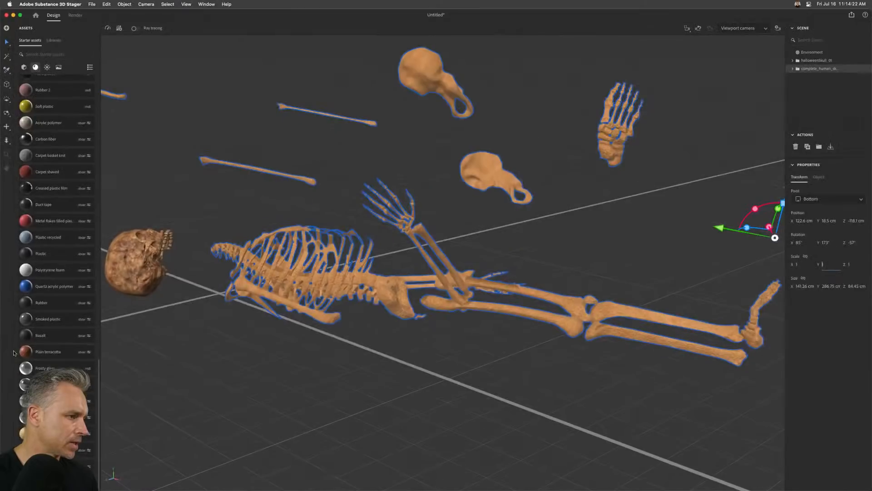
{"action": "left_click", "coordinate": [437, 148]}
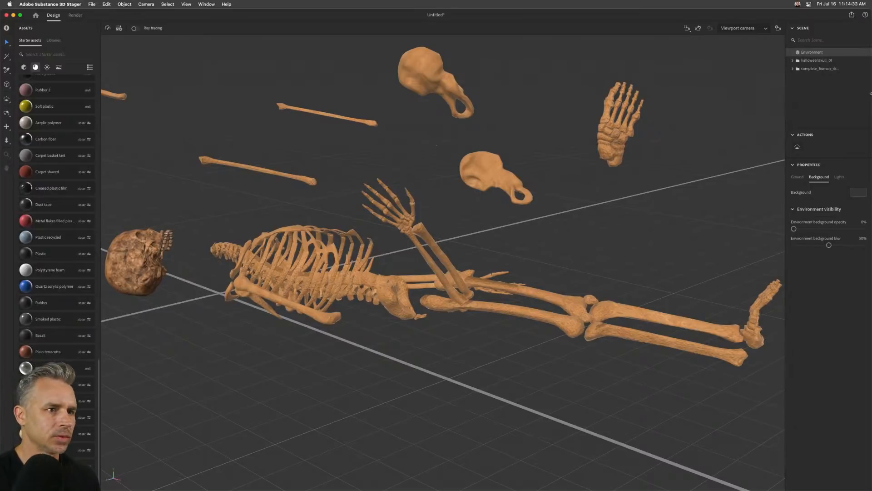
- Inspect the base color image of the first halloweenSkull mesh's material
{"action": "left_click", "coordinate": [793, 60]}
{"action": "left_click", "coordinate": [820, 68]}
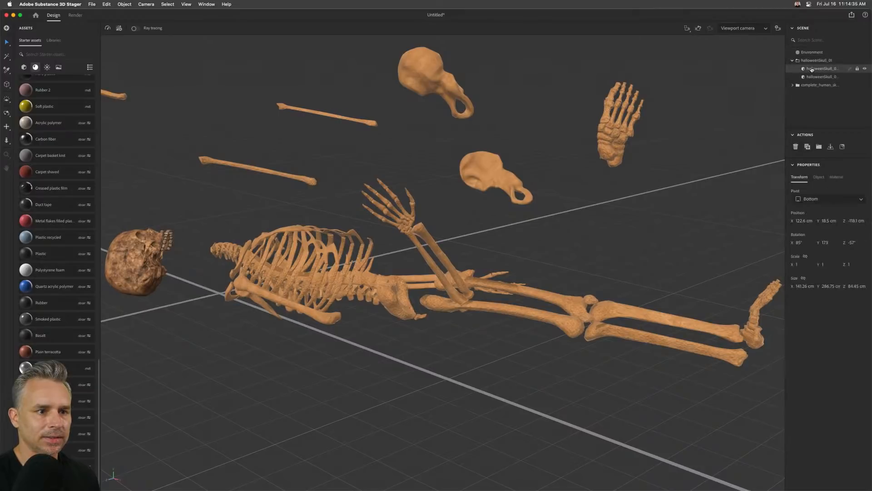
{"action": "left_click", "coordinate": [836, 177]}
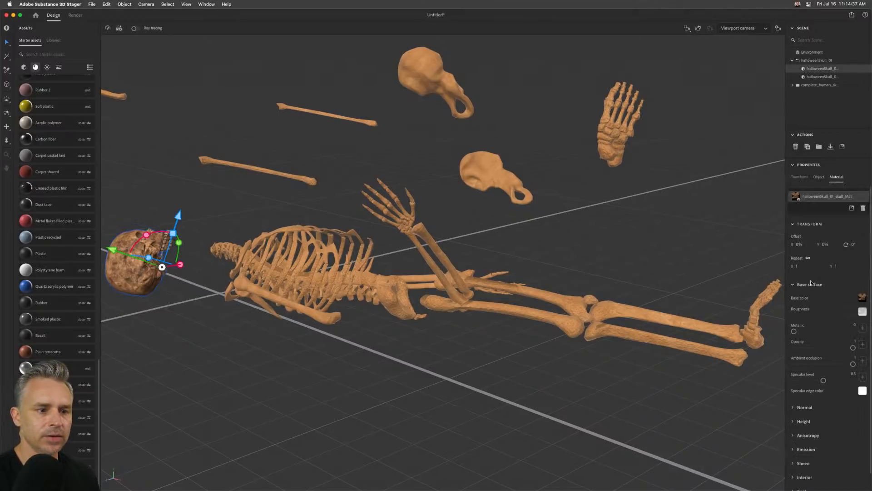
{"action": "left_click", "coordinate": [862, 298]}
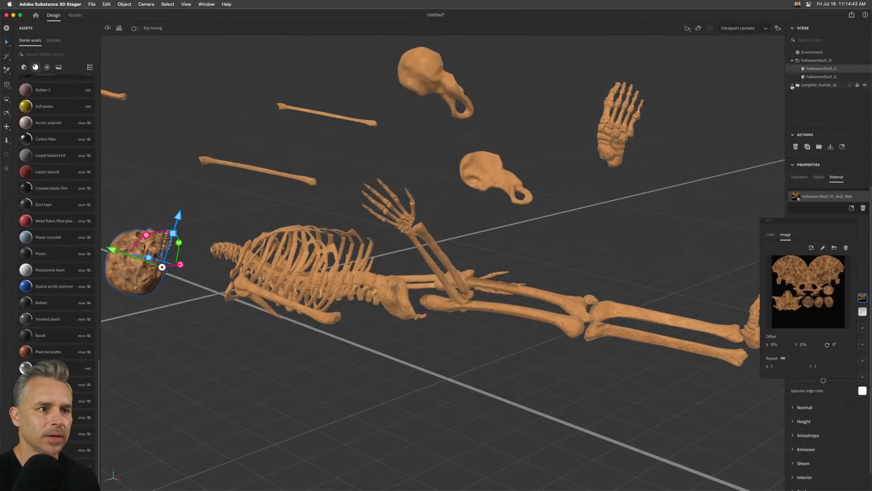
- Select pelvis_l in the skeleton group, try unlinking its suede leather material from the other bones, and undo that
{"action": "left_click", "coordinate": [792, 86]}
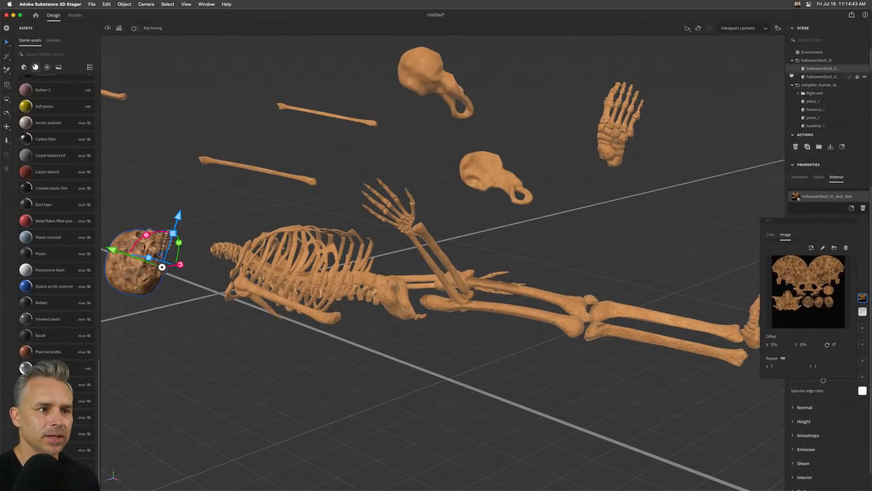
{"action": "left_click", "coordinate": [793, 61]}
{"action": "left_click", "coordinate": [811, 86]}
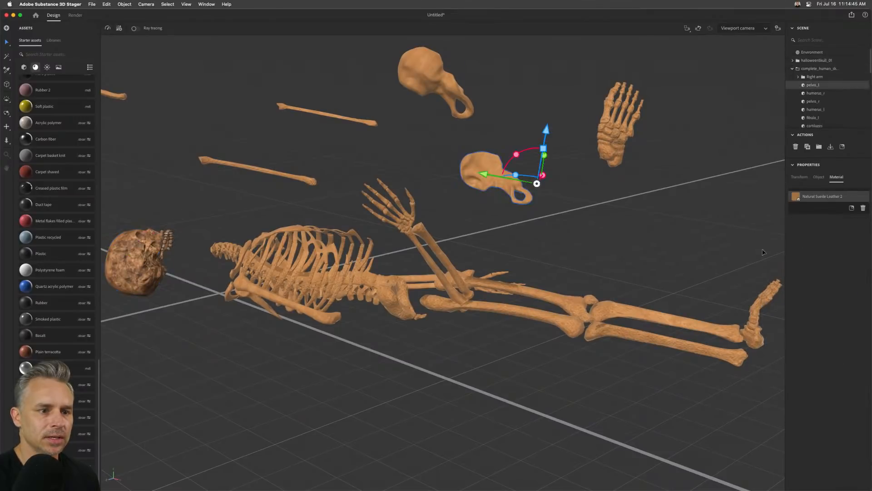
{"action": "left_click", "coordinate": [766, 229]}
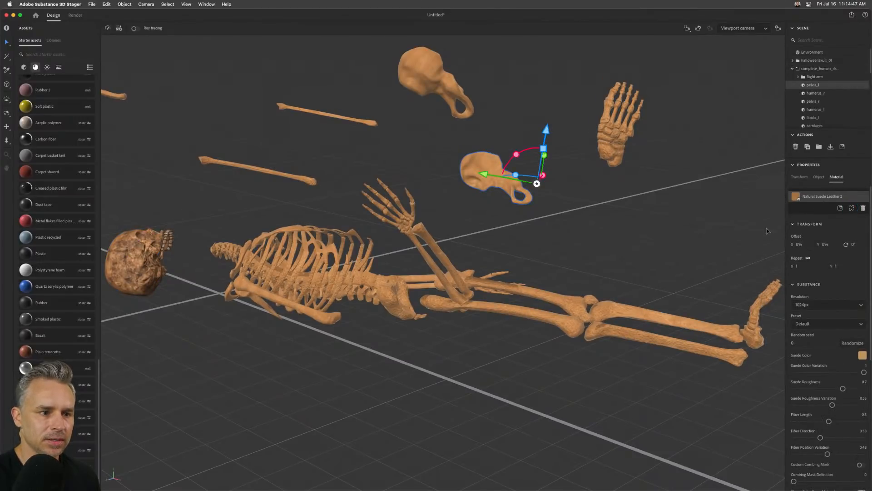
{"action": "left_click", "coordinate": [851, 209]}
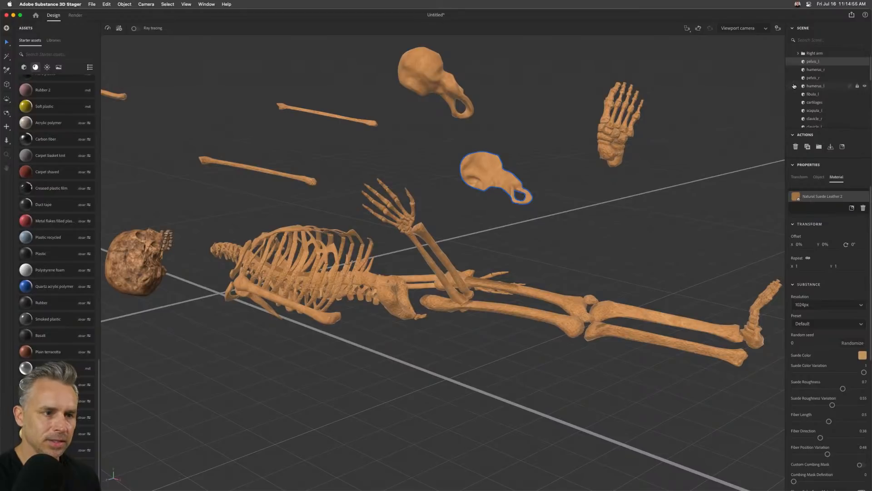
{"action": "key", "text": "super+z"}
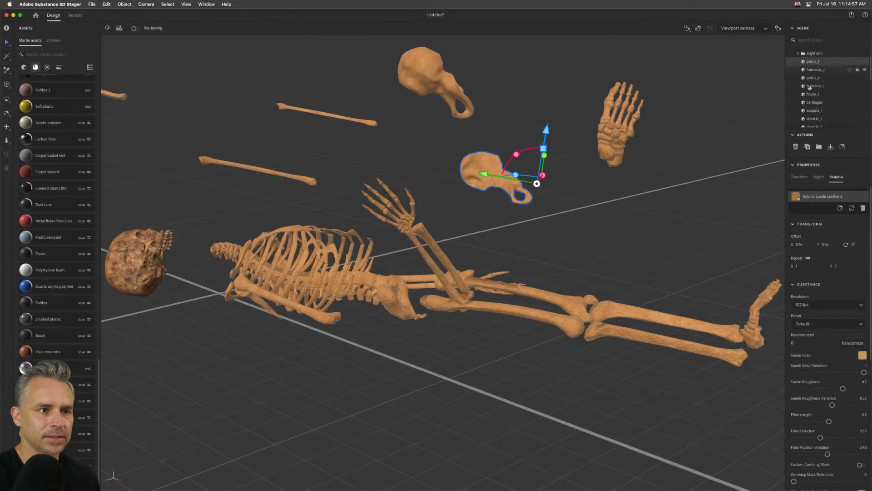
- Examine the Natural Suede Leather 2 settings on pelvis_l, including the suede color and the base surface parameters
{"action": "left_click", "coordinate": [797, 198]}
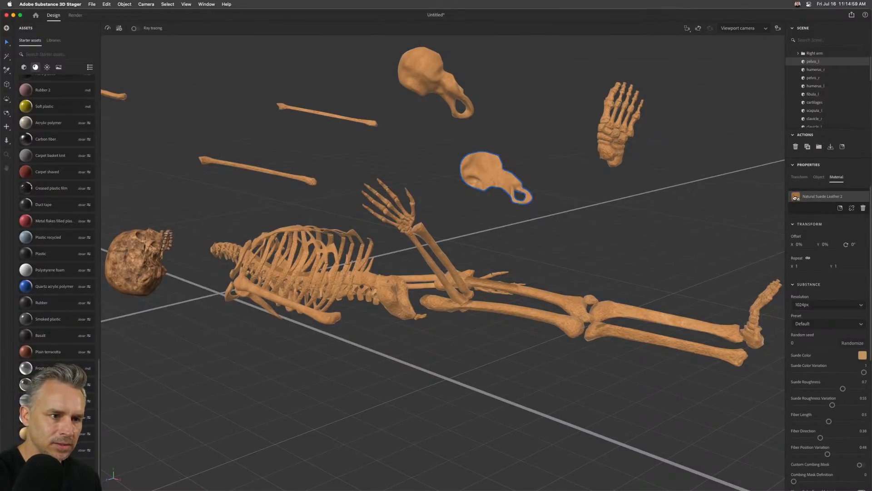
{"action": "scroll", "coordinate": [816, 359], "scroll_direction": "down", "scroll_amount": 4}
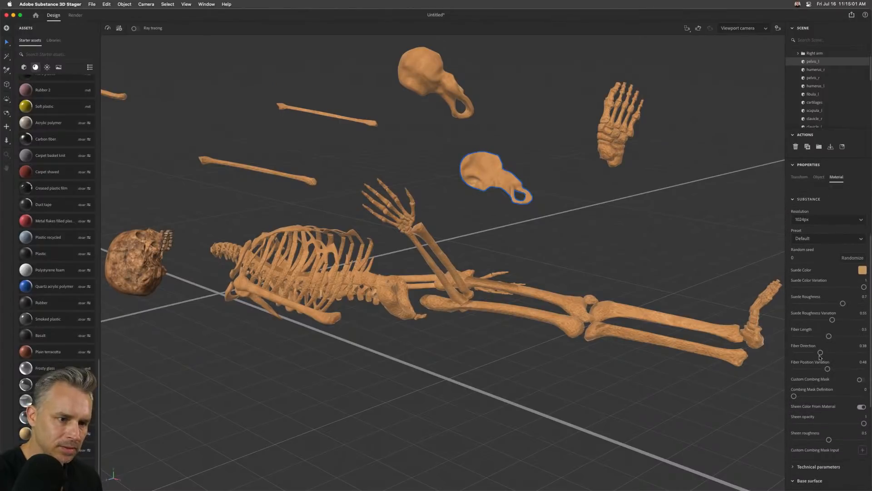
{"action": "left_click", "coordinate": [862, 269]}
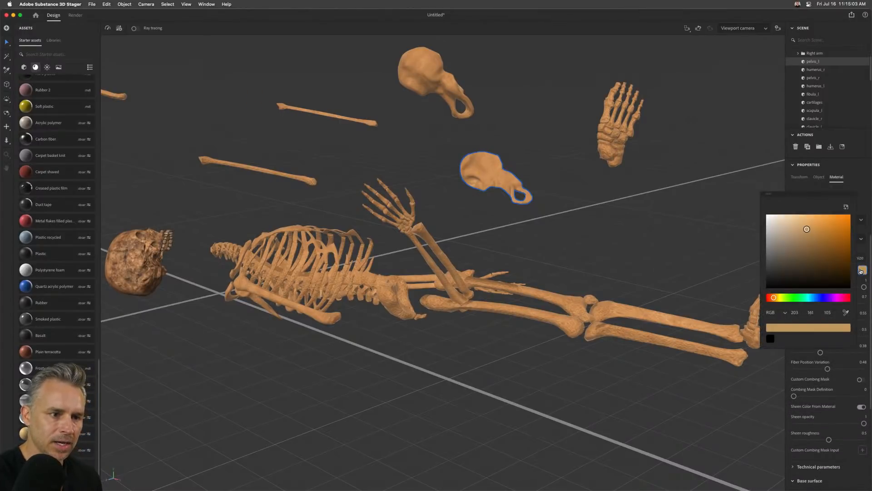
{"action": "left_click", "coordinate": [863, 204]}
{"action": "scroll", "coordinate": [854, 209], "scroll_direction": "down", "scroll_amount": 8}
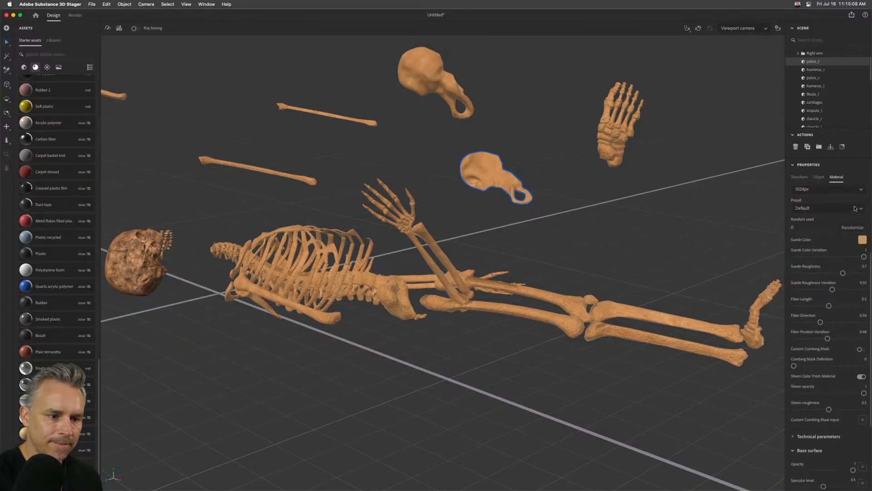
{"action": "scroll", "coordinate": [519, 354], "scroll_direction": "down", "scroll_amount": 3}
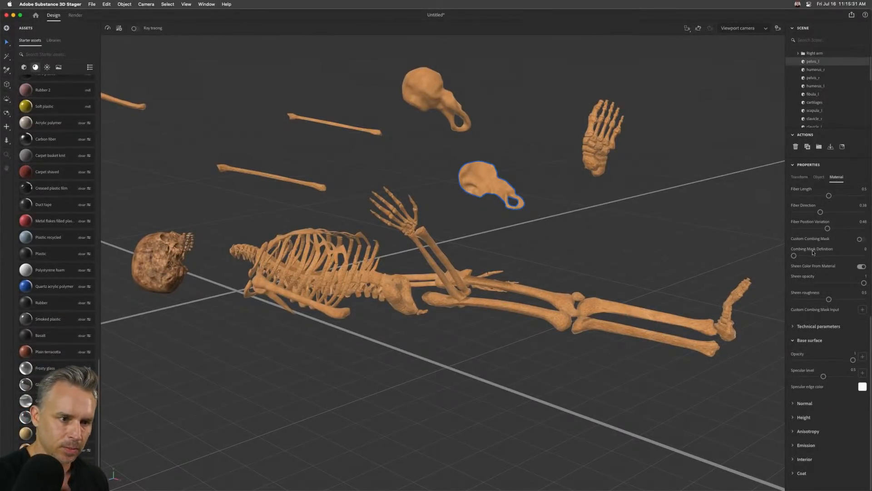
{"action": "scroll", "coordinate": [811, 250], "scroll_direction": "up", "scroll_amount": 10}
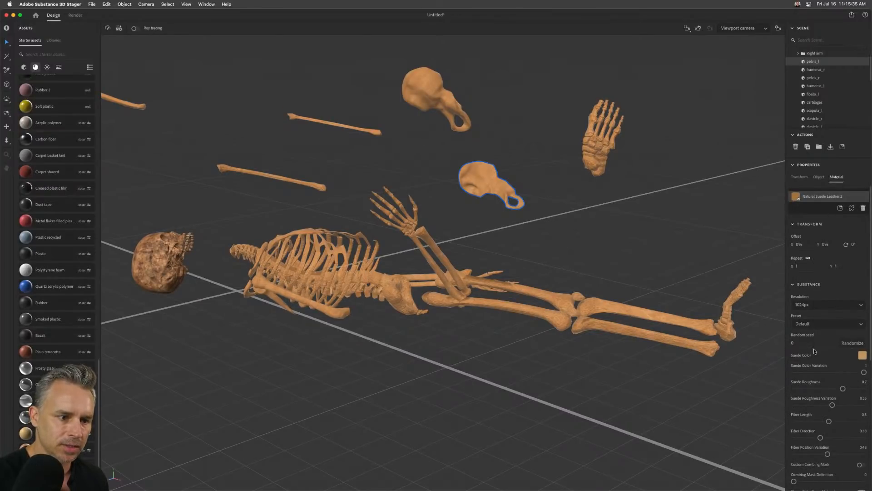
{"action": "scroll", "coordinate": [813, 348], "scroll_direction": "down", "scroll_amount": 1}
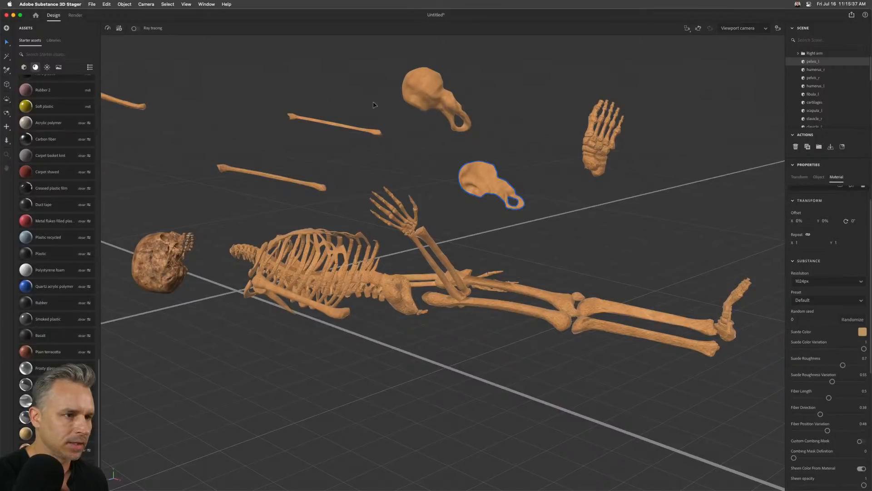
- Select the whole skeleton group, enlarge the scene list, and apply the basic Default material to the group
{"action": "left_click", "coordinate": [502, 121]}
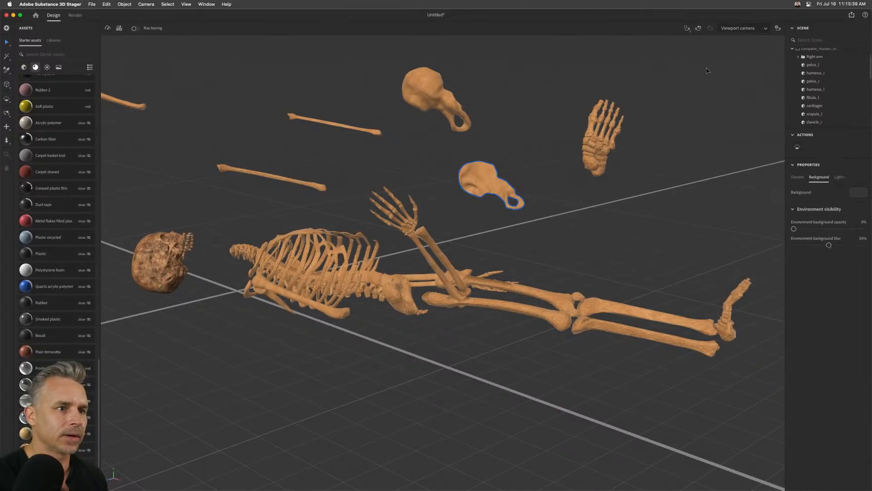
{"action": "left_click", "coordinate": [810, 71]}
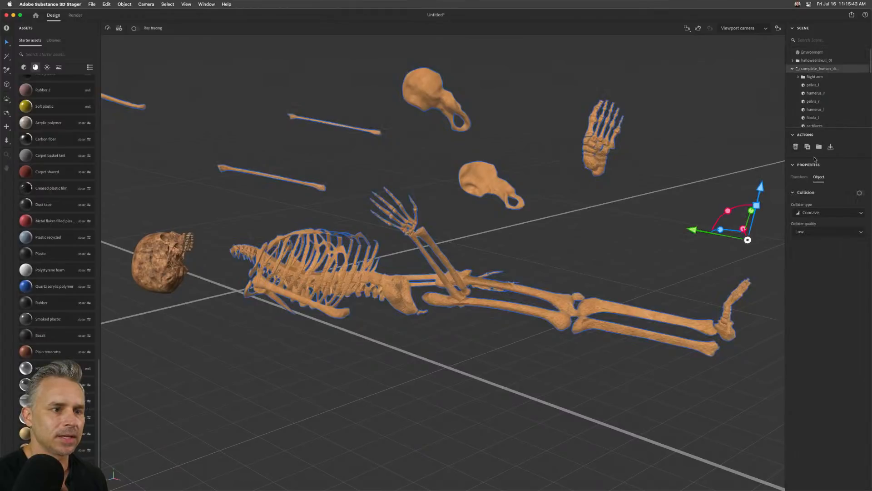
{"action": "left_click_drag", "start_coordinate": [817, 128], "coordinate": [817, 295]}
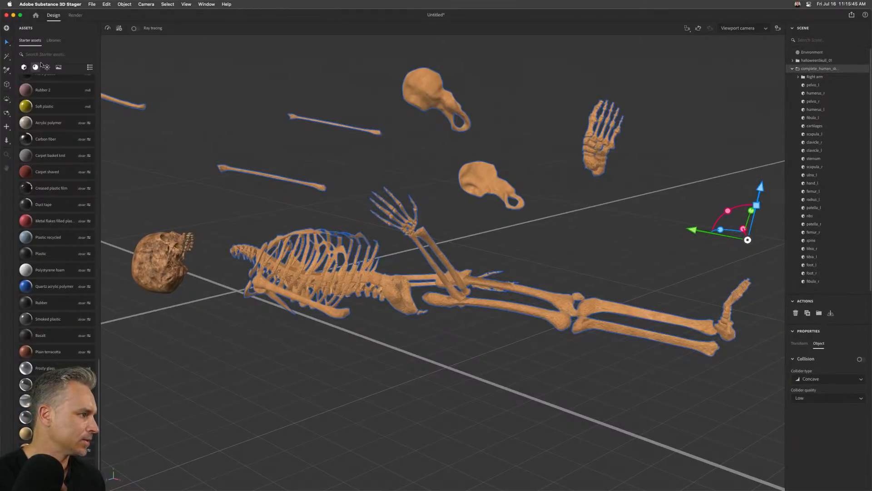
{"action": "scroll", "coordinate": [51, 107], "scroll_direction": "up", "scroll_amount": 10}
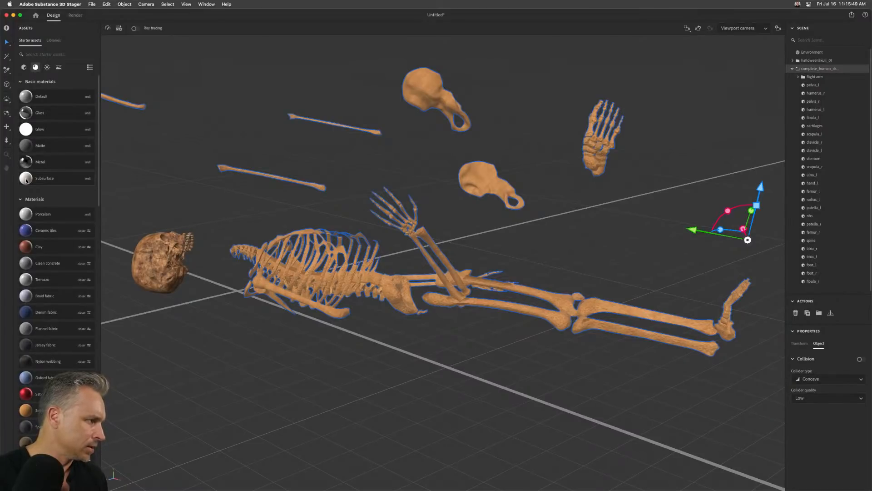
{"action": "left_click_drag", "start_coordinate": [26, 98], "coordinate": [828, 70]}
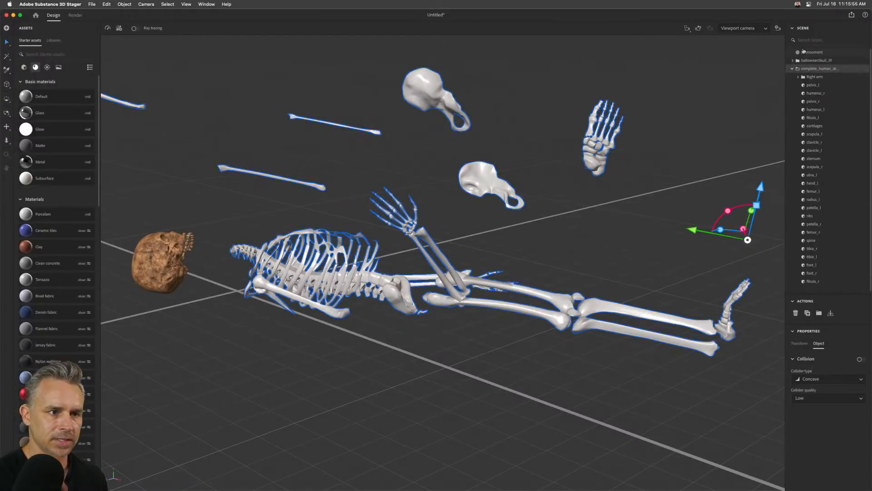
- Open the base color of pelvis_l's default material and switch it from a color to an image source
{"action": "left_click", "coordinate": [823, 89]}
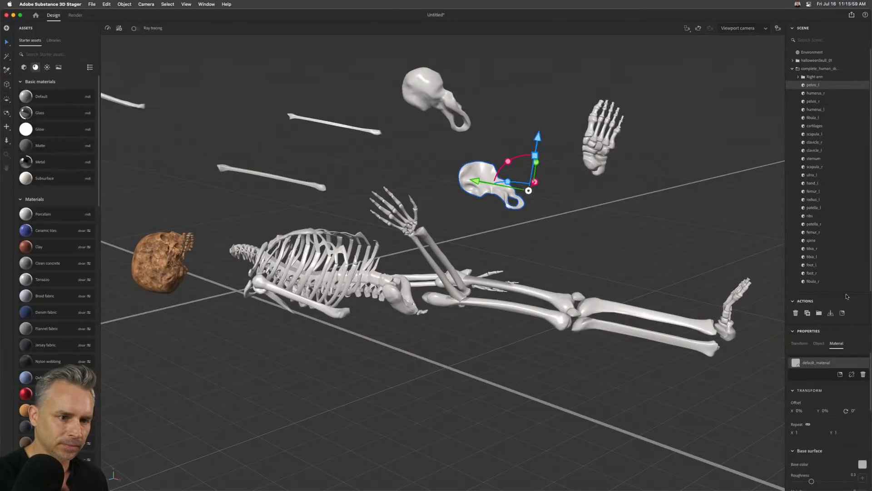
{"action": "scroll", "coordinate": [838, 286], "scroll_direction": "down", "scroll_amount": 5}
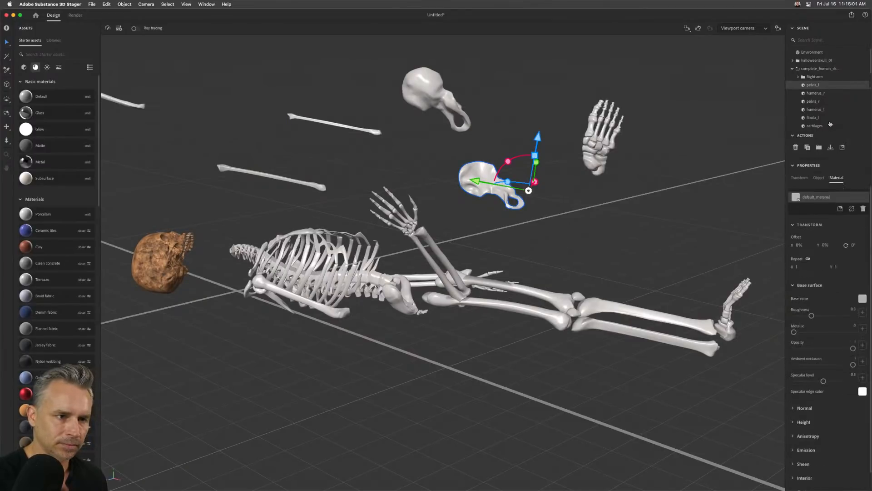
{"action": "left_click", "coordinate": [862, 295]}
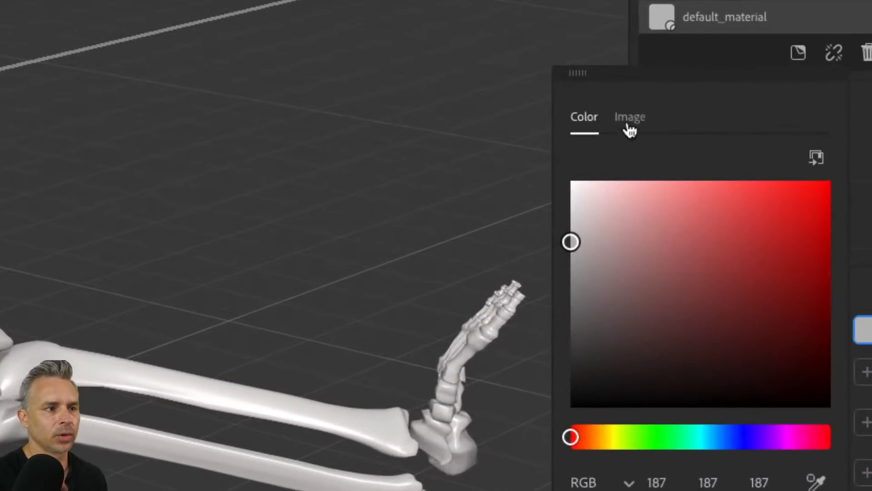
{"action": "left_click", "coordinate": [659, 121]}
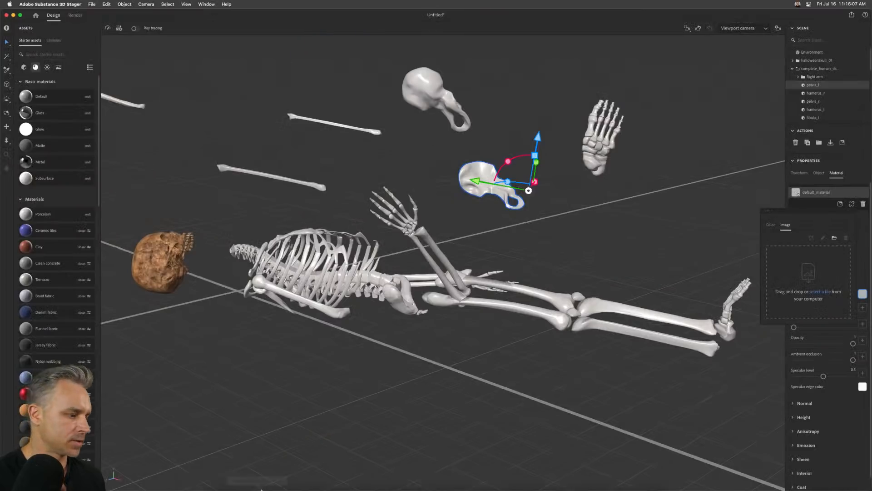
- Switch to Photoshop and copy the rock texture on Layer 3 of JoshuaTree.psd into a new document
{"action": "left_click", "coordinate": [258, 483]}
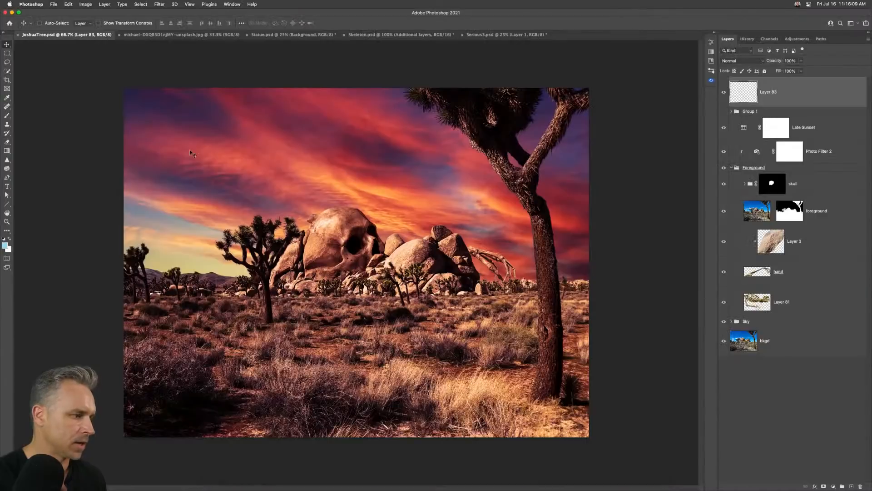
{"action": "left_click", "coordinate": [768, 240]}
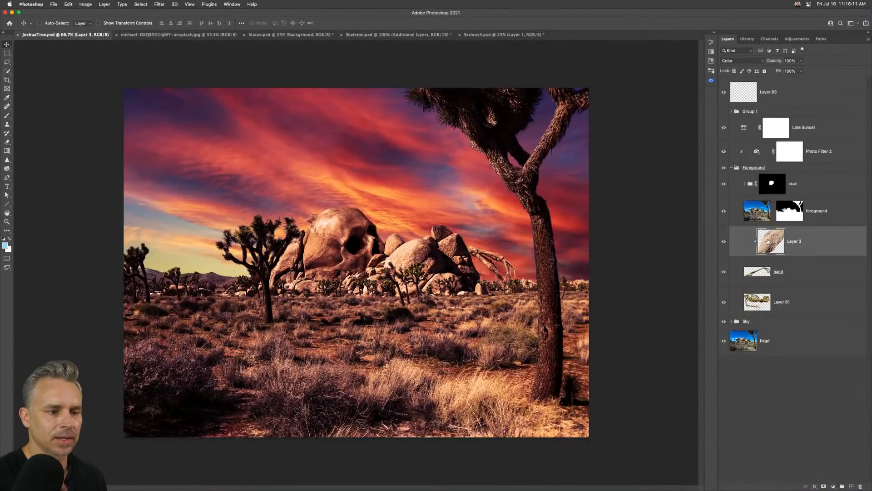
{"action": "key", "text": "super+a"}
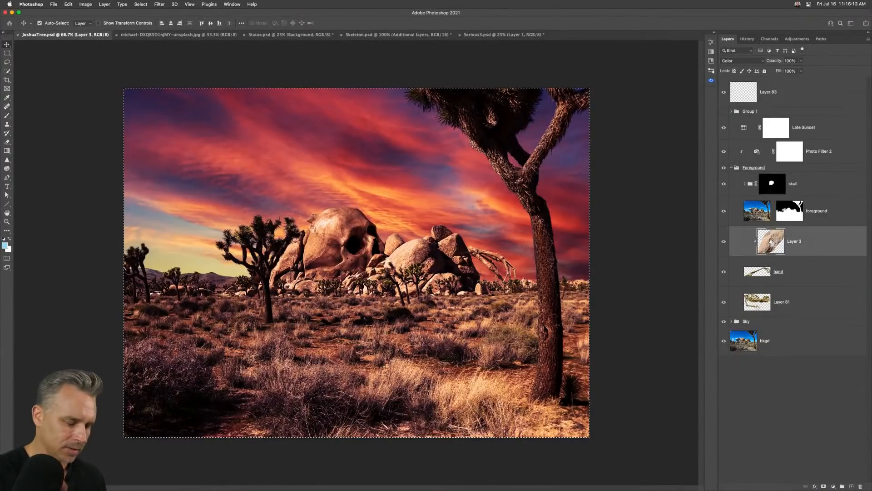
{"action": "key", "text": "super+n"}
{"action": "key", "text": "Return"}
{"action": "key", "text": "super+v"}
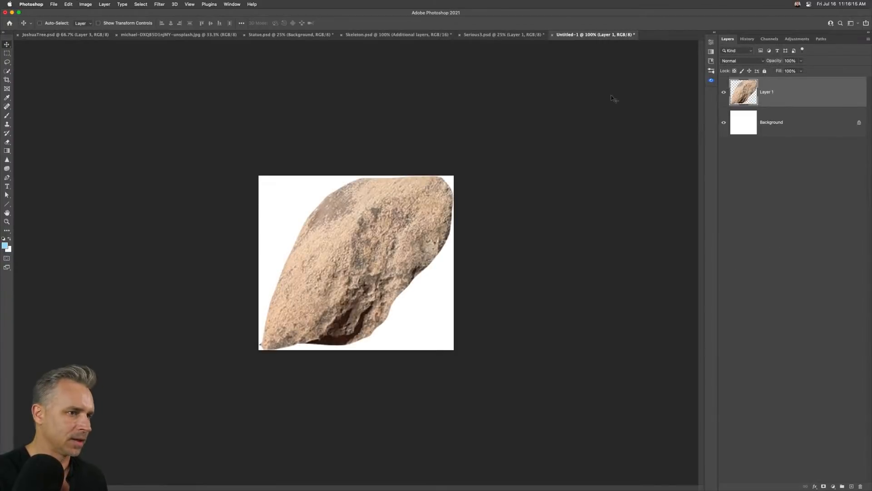
- Duplicate the rock layer twice, offset the copies toward opposite corners, and rotate the topmost one to cover the white gaps
{"action": "key", "text": "super+j"}
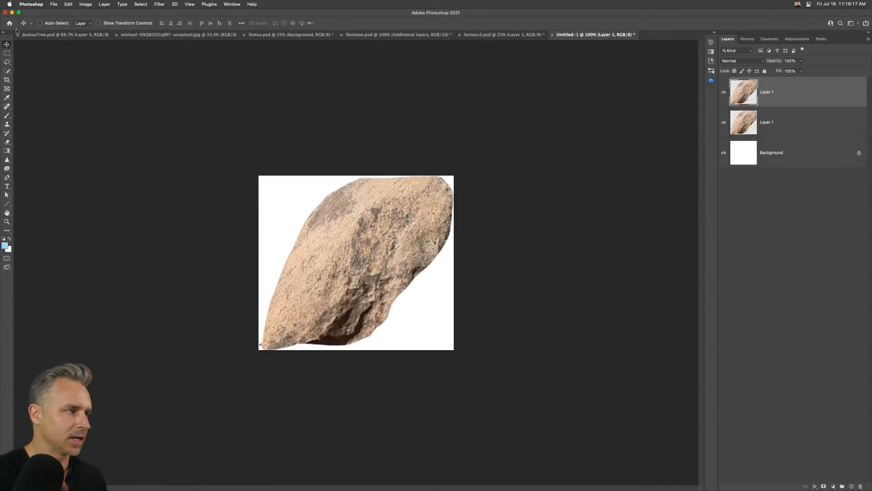
{"action": "left_click_drag", "start_coordinate": [220, 196], "coordinate": [150, 173]}
{"action": "key", "text": "super+j"}
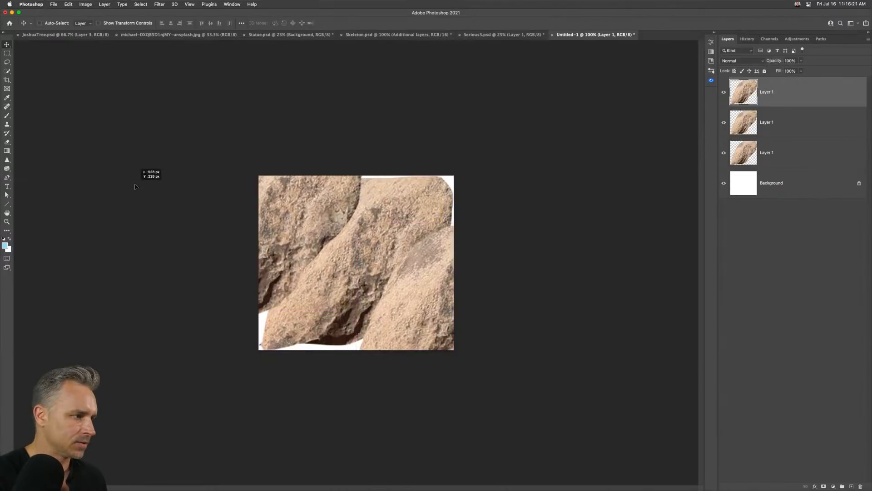
{"action": "key", "text": "super+t"}
{"action": "left_click_drag", "start_coordinate": [193, 132], "coordinate": [434, 399]}
{"action": "key", "text": "Return"}
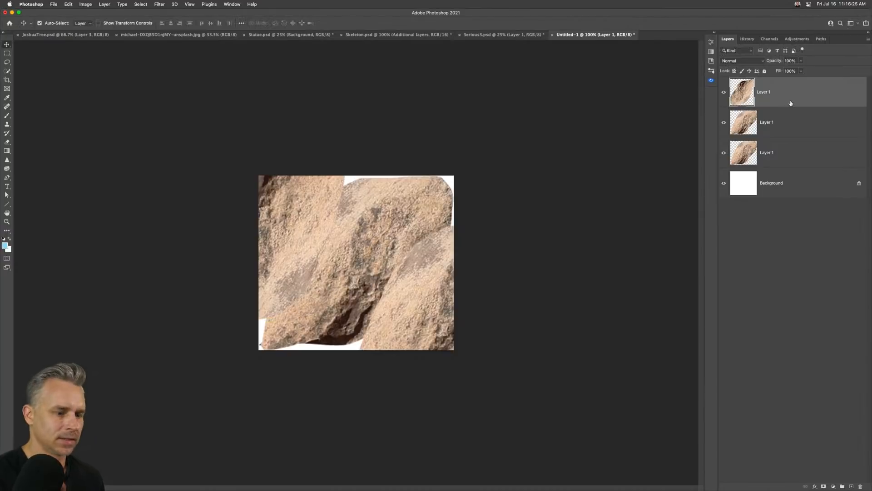
- Scale all three rock layers together to about 110% and shift them so they cover the canvas
{"action": "left_click", "coordinate": [783, 160], "text": "shift"}
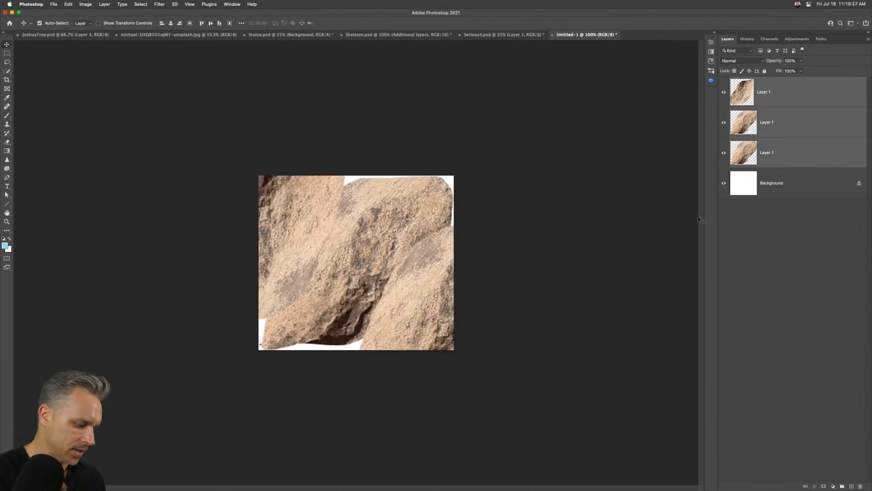
{"action": "key", "text": "super+t"}
{"action": "left_click_drag", "start_coordinate": [543, 395], "coordinate": [580, 424]}
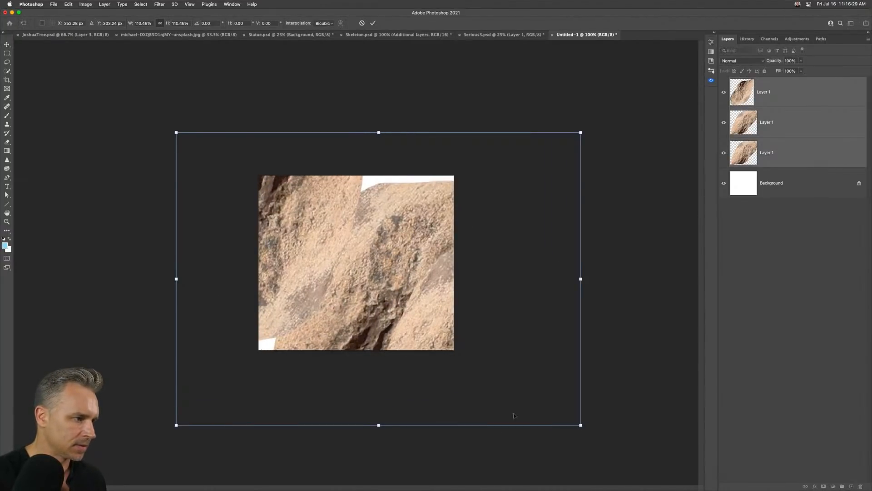
{"action": "left_click_drag", "start_coordinate": [250, 234], "coordinate": [231, 219]}
{"action": "key", "text": "Return"}
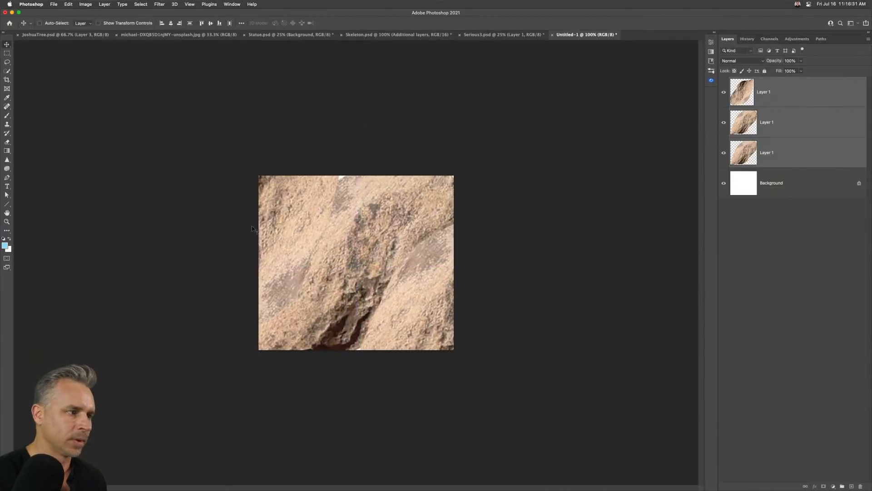
- Flatten the rock image and unlock its background layer
{"action": "left_click", "coordinate": [868, 39]}
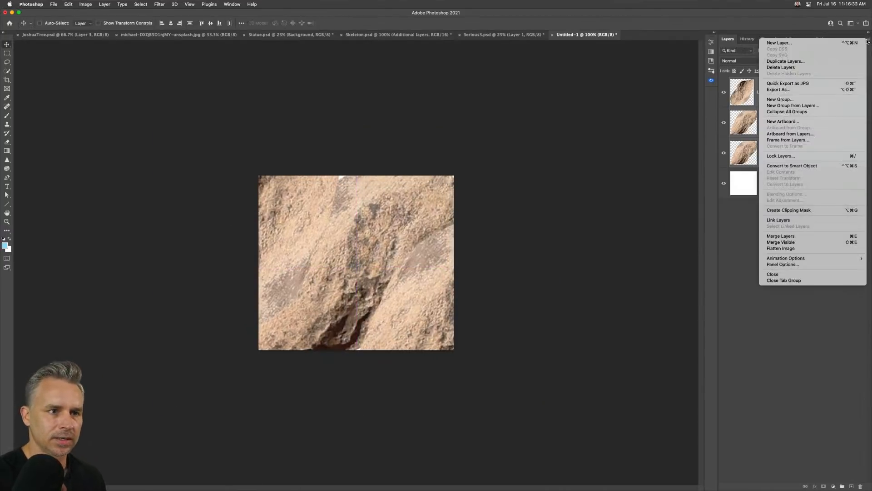
{"action": "left_click", "coordinate": [799, 249]}
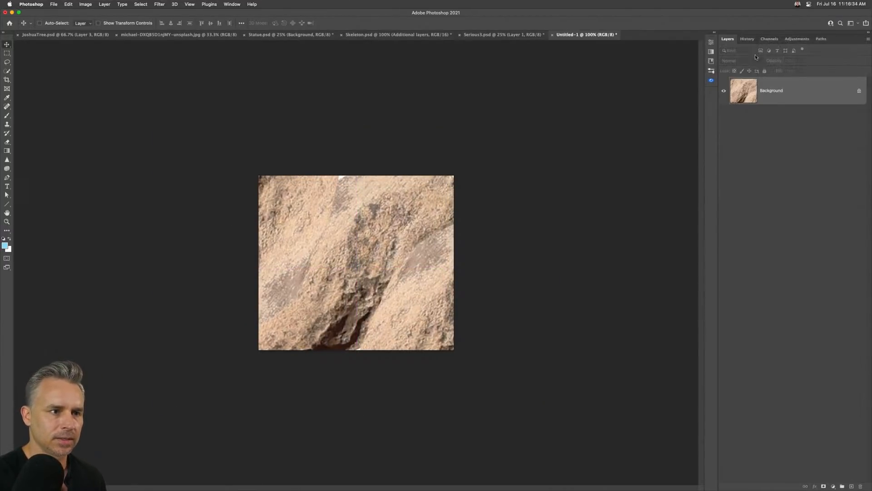
{"action": "left_click", "coordinate": [859, 92]}
- Rename the layer "rock" and add it to the bones and skulls group of the Nature library
{"action": "left_click", "coordinate": [715, 33]}
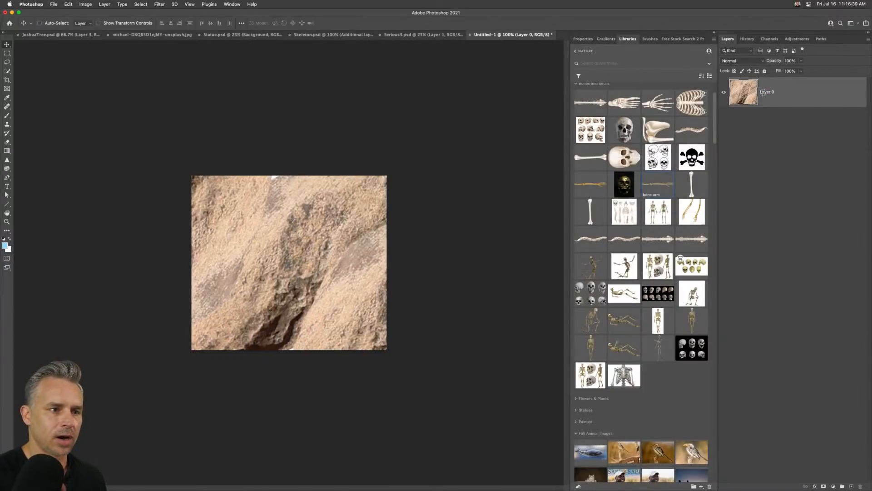
{"action": "type", "text": "rock"}
{"action": "key", "text": "Return"}
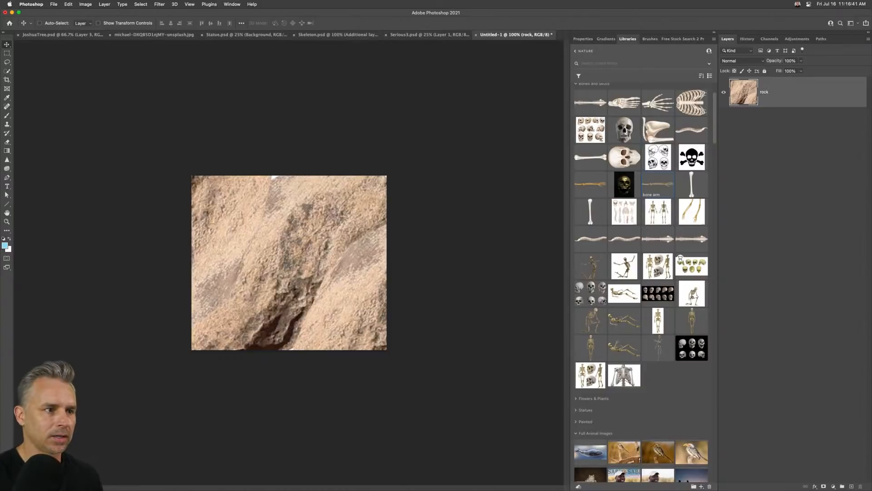
{"action": "scroll", "coordinate": [645, 136], "scroll_direction": "up", "scroll_amount": 3}
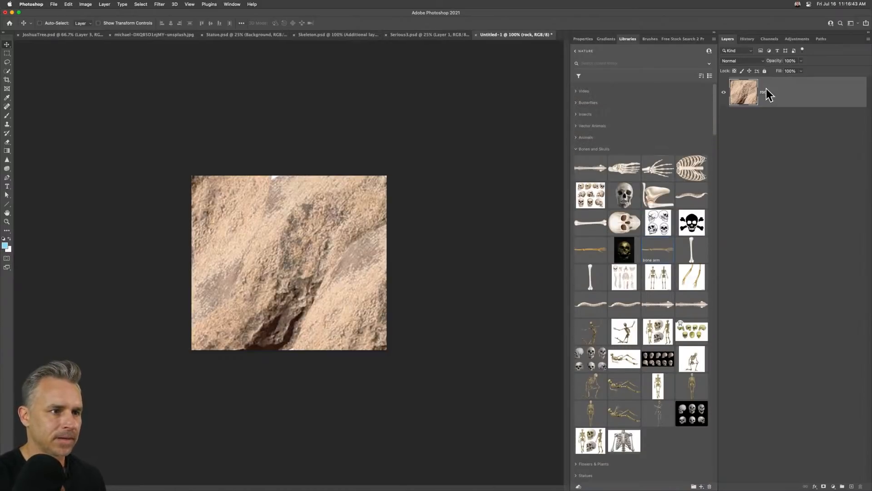
{"action": "left_click_drag", "start_coordinate": [767, 93], "coordinate": [579, 164]}
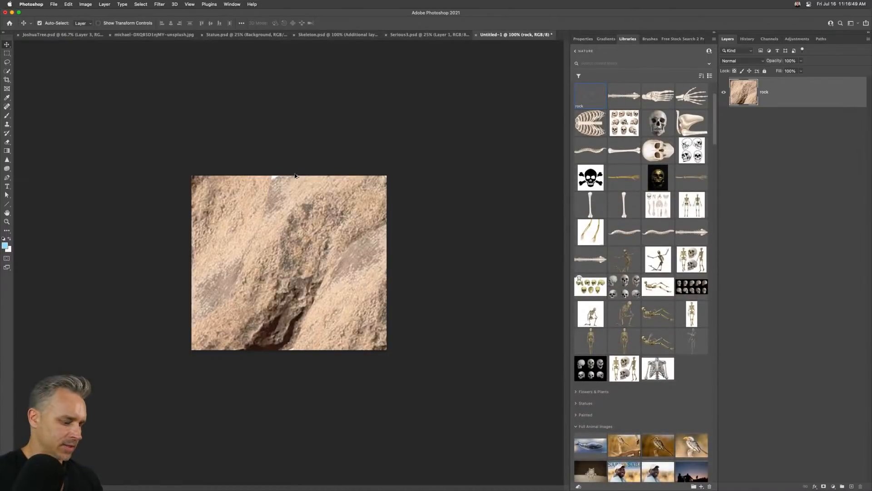
- Export the rock image for web with the JPEG High preset, saving it to the Desktop as Rock.jpg
{"action": "key", "text": "alt+shift+super+s"}
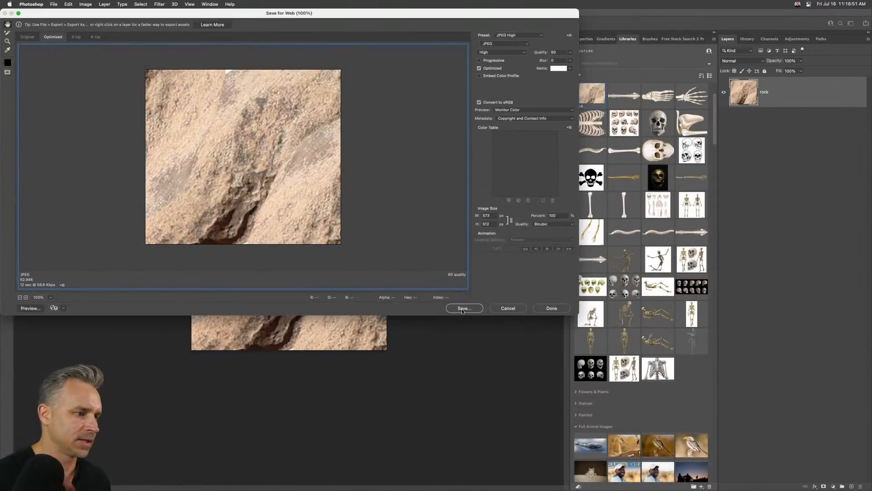
{"action": "left_click", "coordinate": [464, 309]}
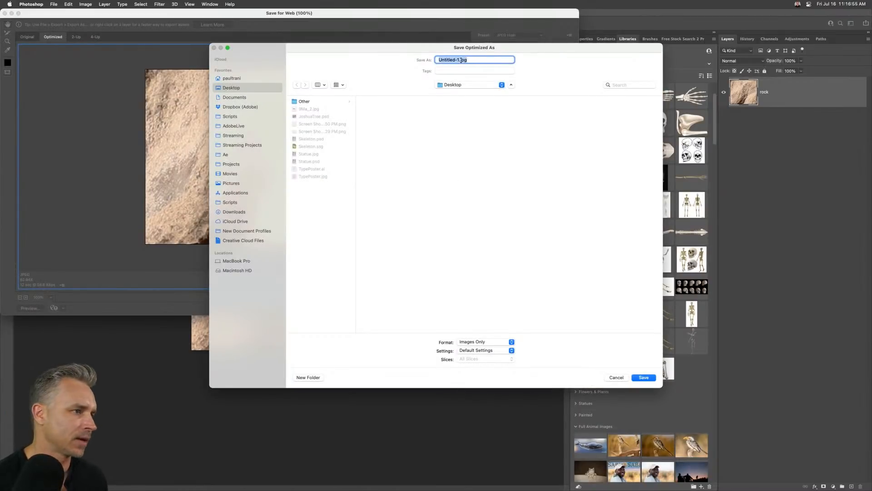
{"action": "type", "text": "Rock"}
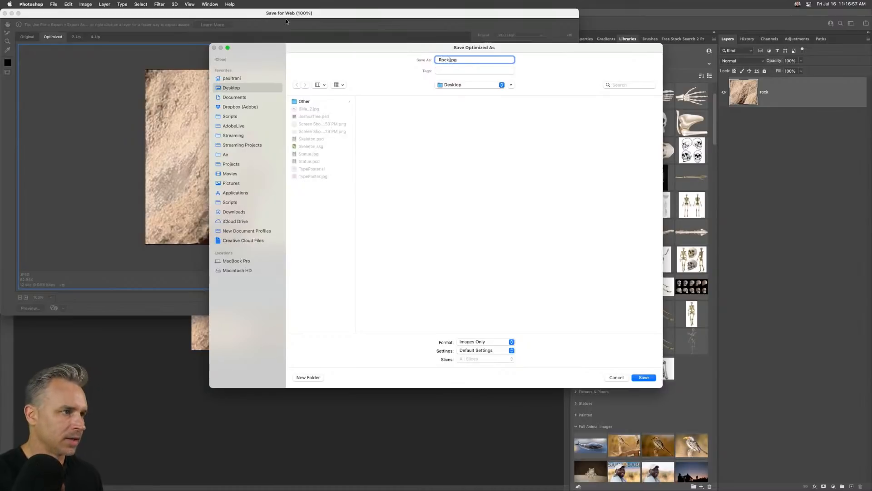
{"action": "key", "text": "Return"}
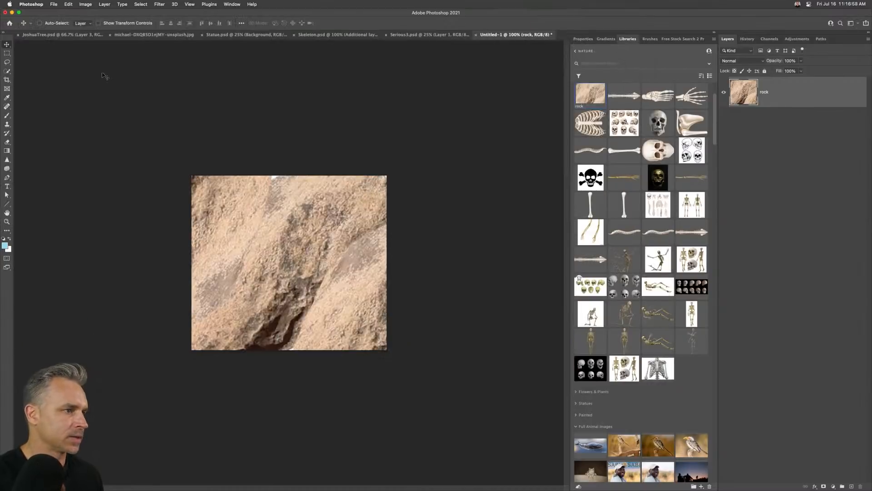
- Switch to Substance 3D Stager and load Rock.jpg from the Desktop as the base color image of the skeleton's material
{"action": "left_click", "coordinate": [12, 13]}
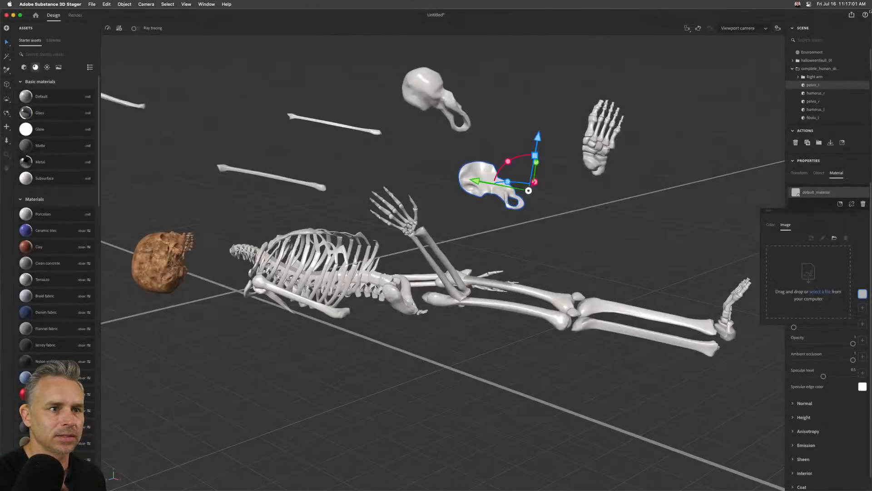
{"action": "left_click_drag", "start_coordinate": [871, 11], "coordinate": [708, 304]}
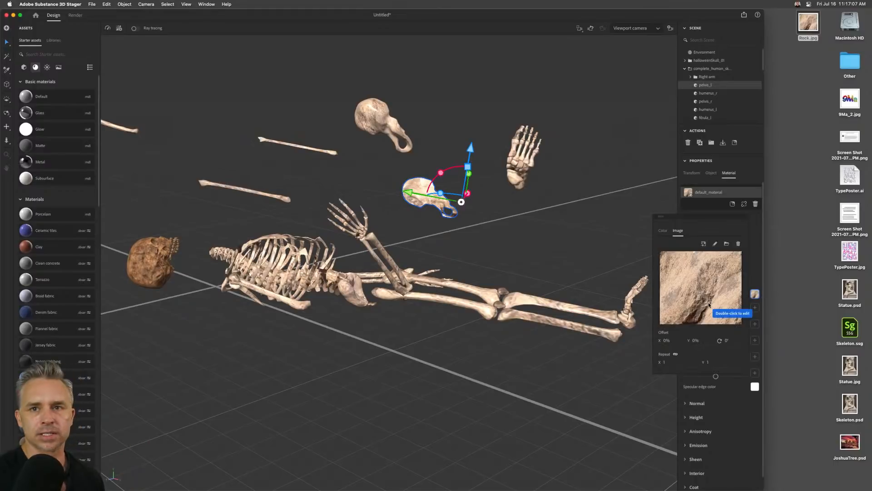
{"action": "double_click", "coordinate": [764, 10]}
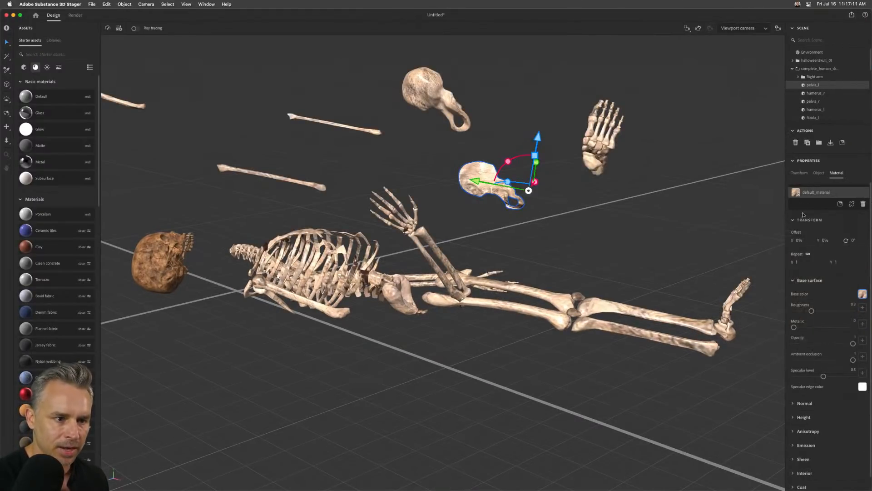
- Lower the specular level of the skeleton's rock material and deselect the bone
{"action": "scroll", "coordinate": [825, 265], "scroll_direction": "down", "scroll_amount": 2}
{"action": "scroll", "coordinate": [767, 354], "scroll_direction": "down", "scroll_amount": 3}
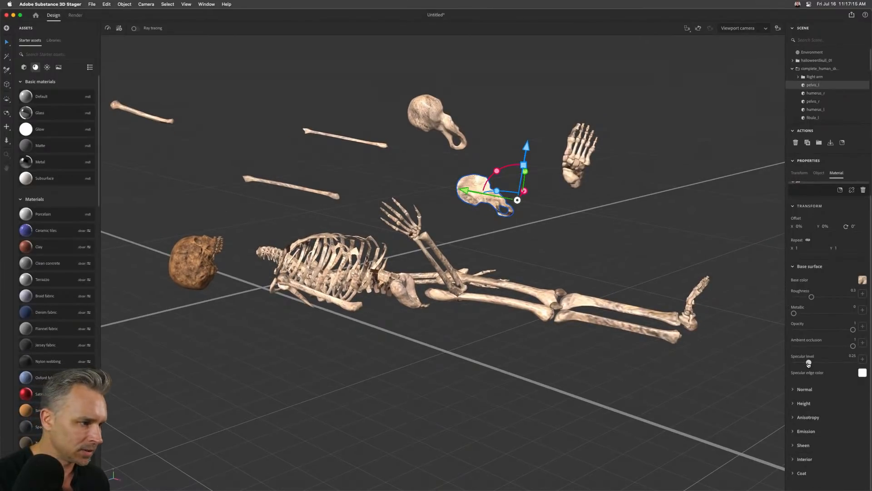
{"action": "left_click_drag", "start_coordinate": [808, 362], "coordinate": [794, 363]}
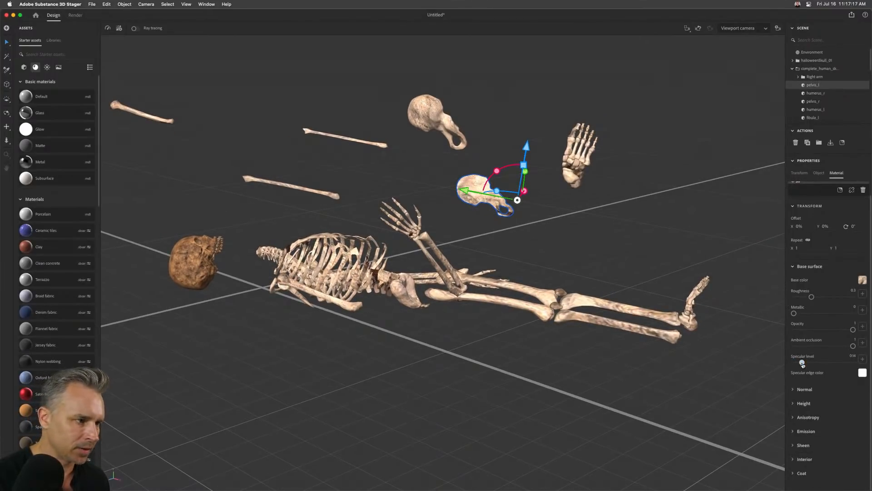
{"action": "left_click", "coordinate": [196, 135]}
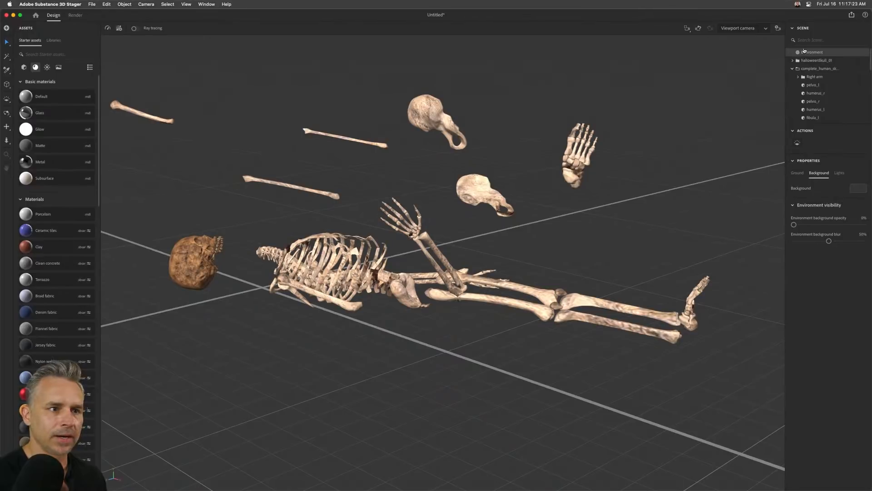
- Add a camera from the current view and save the scene to the Desktop as Skeleton2
{"action": "left_click", "coordinate": [793, 68]}
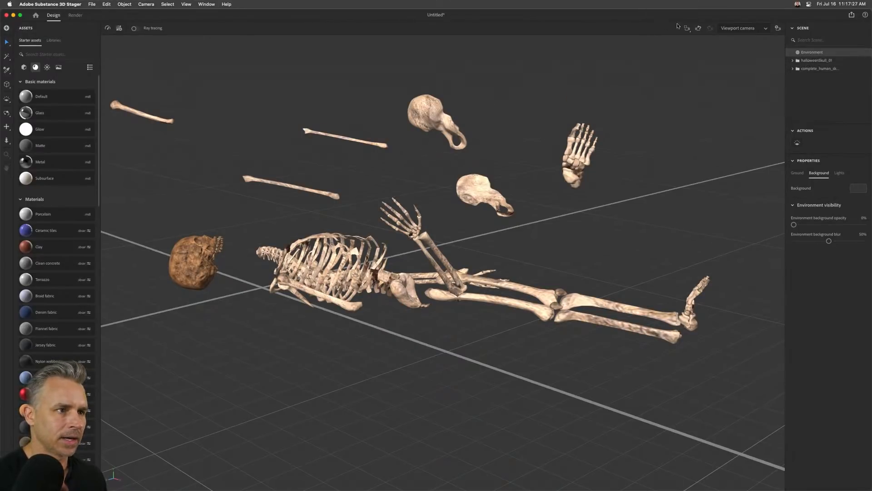
{"action": "left_click", "coordinate": [778, 28]}
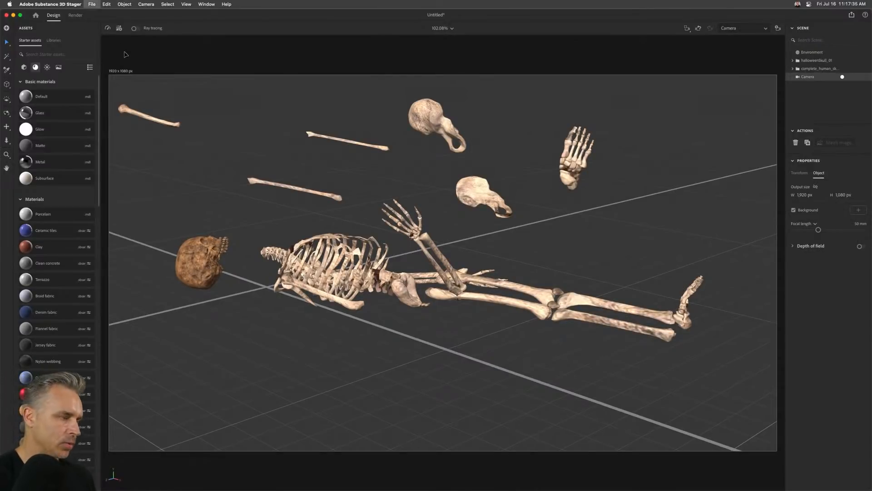
{"action": "key", "text": "super+s"}
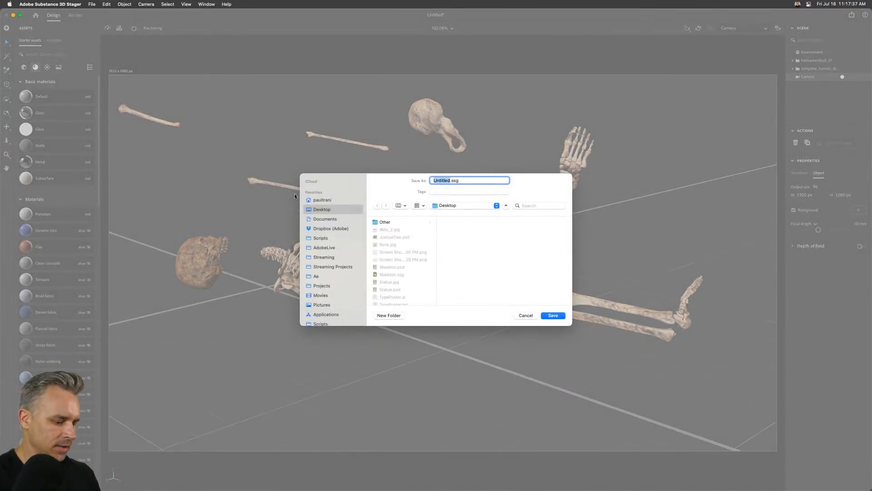
{"action": "type", "text": "Skeleton"}
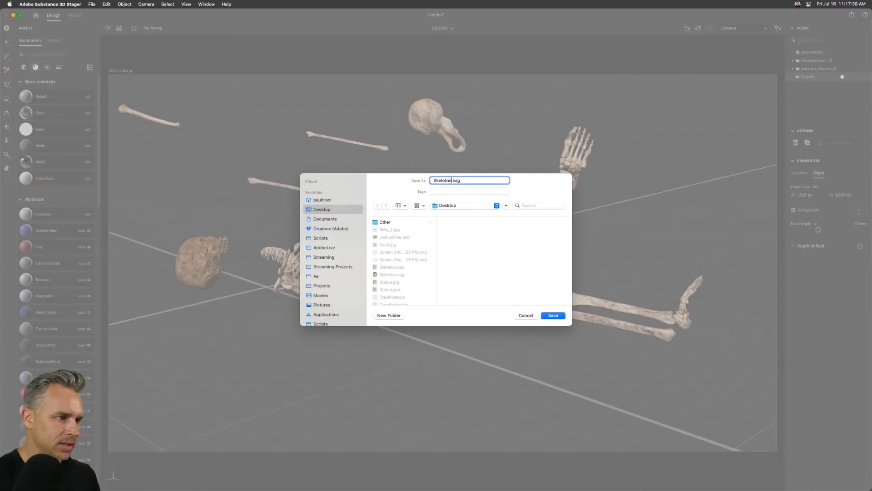
{"action": "type", "text": "2"}
{"action": "key", "text": "Return"}
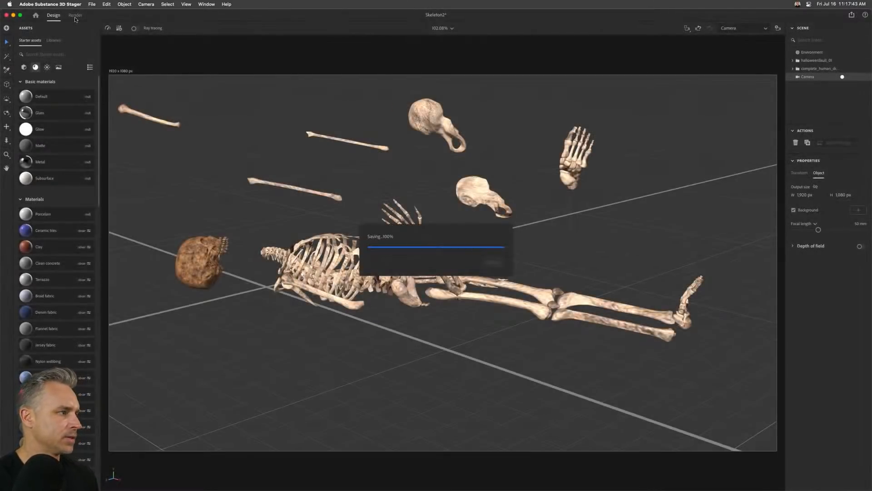
{"action": "left_click", "coordinate": [75, 16]}
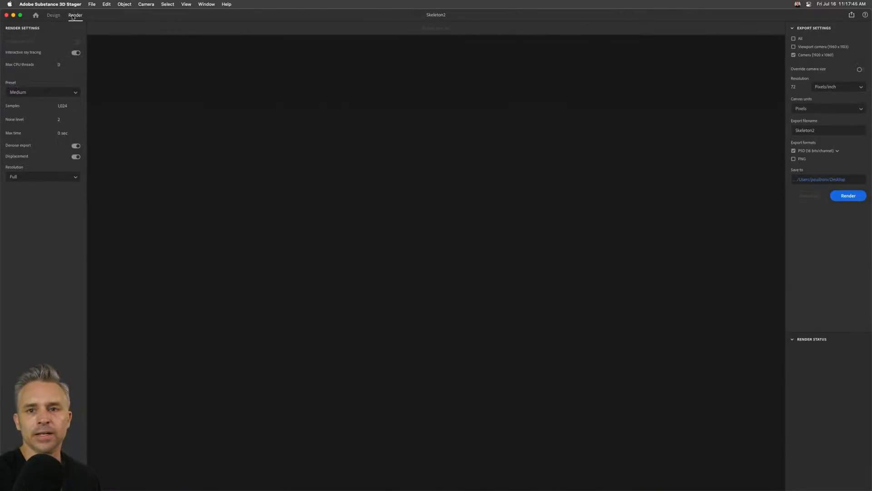
{"action": "left_click", "coordinate": [55, 15]}
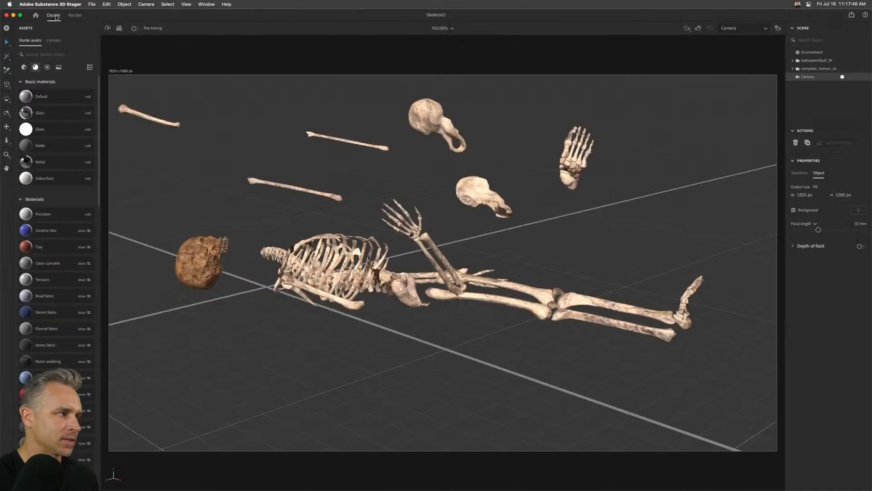
{"action": "left_click", "coordinate": [287, 118]}
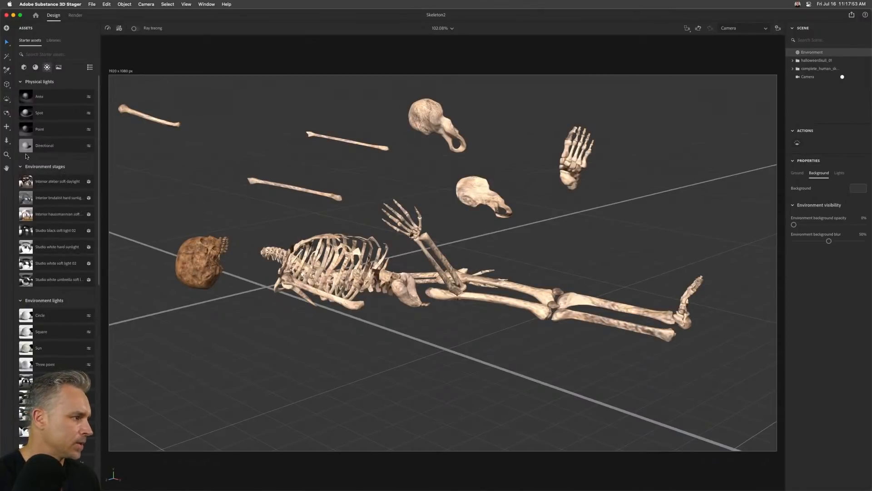
{"action": "left_click_drag", "start_coordinate": [27, 149], "coordinate": [247, 301]}
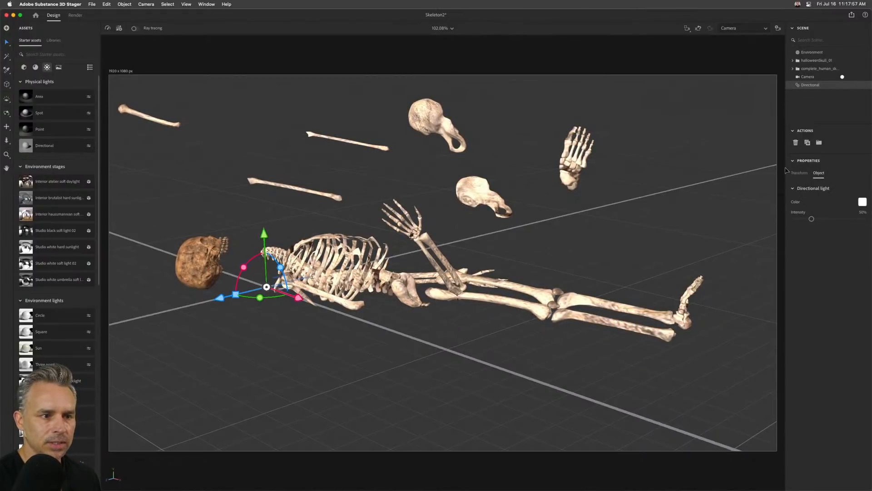
{"action": "left_click", "coordinate": [800, 176]}
{"action": "left_click", "coordinate": [819, 174]}
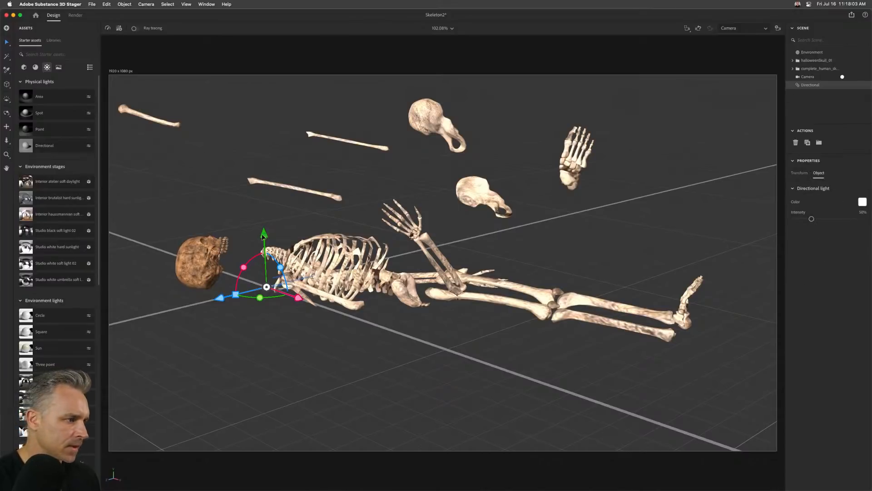
{"action": "left_click_drag", "start_coordinate": [265, 234], "coordinate": [255, 73]}
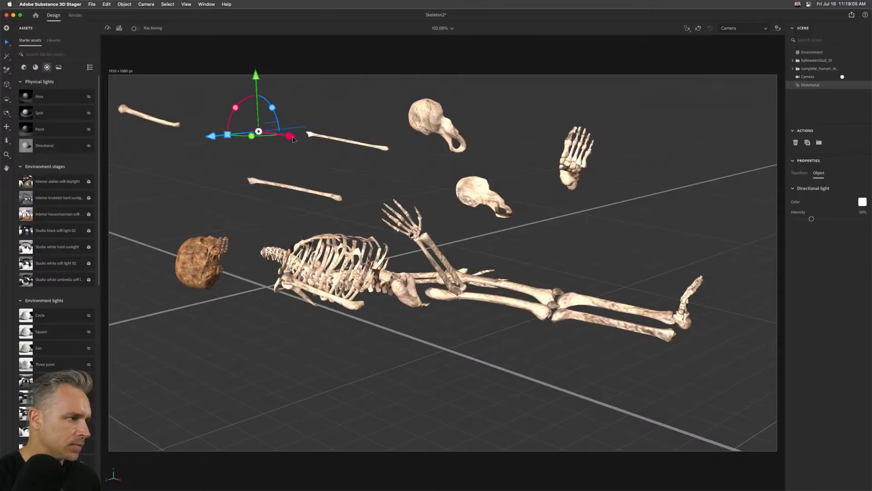
{"action": "left_click_drag", "start_coordinate": [293, 138], "coordinate": [752, 313]}
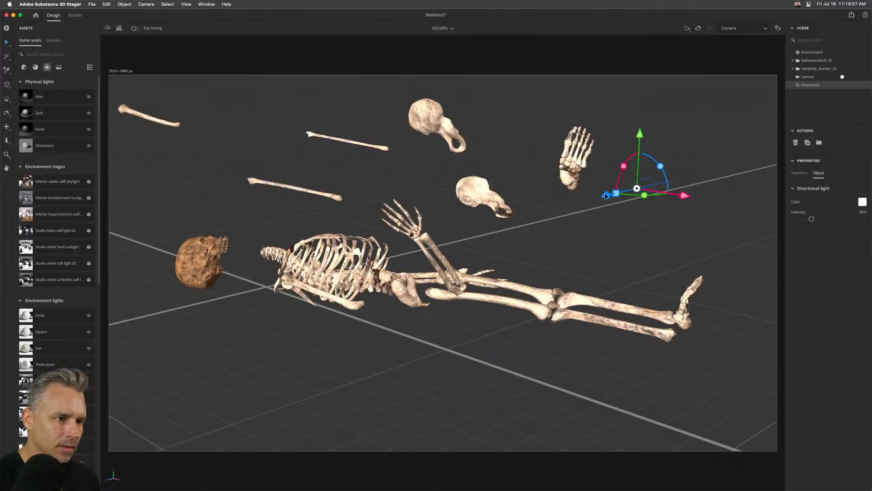
{"action": "left_click_drag", "start_coordinate": [607, 196], "coordinate": [133, 318]}
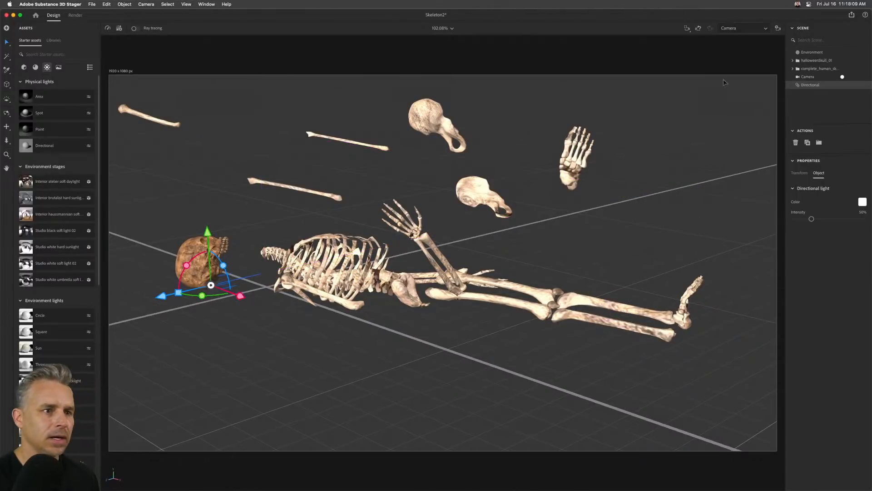
{"action": "key", "text": "Delete"}
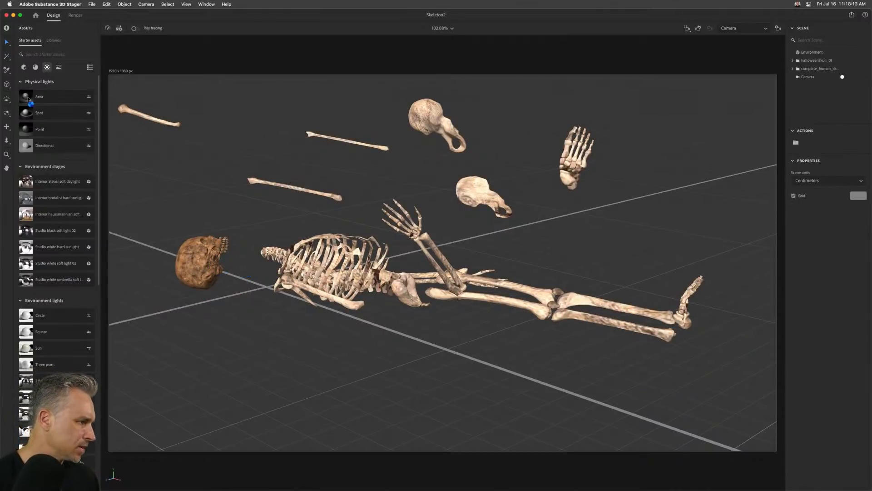
- Place an area light above and in front of the skeleton's head and chest, with its intensity at 98%
{"action": "left_click", "coordinate": [27, 99]}
{"action": "left_click_drag", "start_coordinate": [220, 302], "coordinate": [125, 323]}
{"action": "left_click_drag", "start_coordinate": [194, 324], "coordinate": [313, 370]}
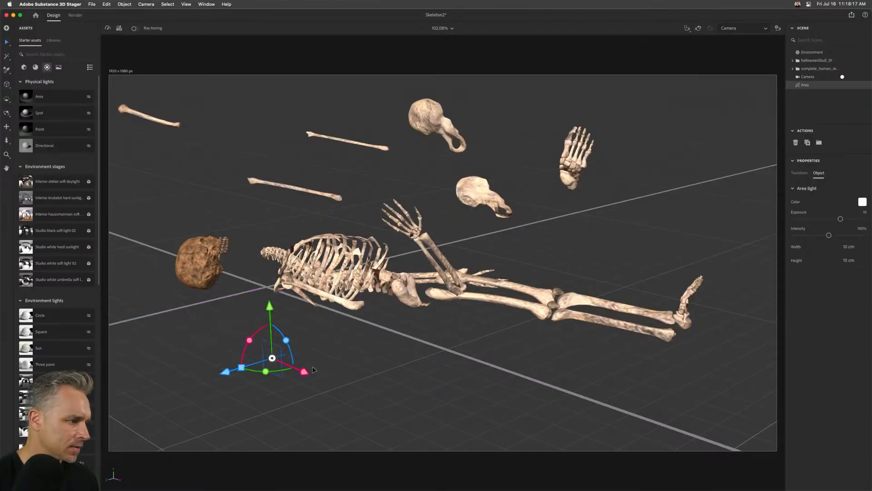
{"action": "mouse_move", "coordinate": [828, 237]}
{"action": "left_mouse_down"}
{"action": "mouse_move", "coordinate": [848, 236]}
{"action": "mouse_move", "coordinate": [815, 237]}
{"action": "mouse_move", "coordinate": [828, 236]}
{"action": "left_mouse_up"}
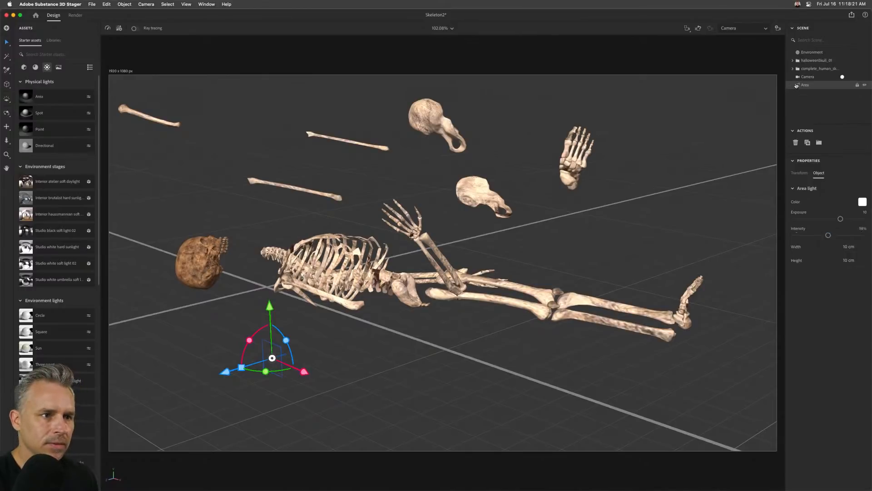
{"action": "left_click_drag", "start_coordinate": [268, 312], "coordinate": [258, 142]}
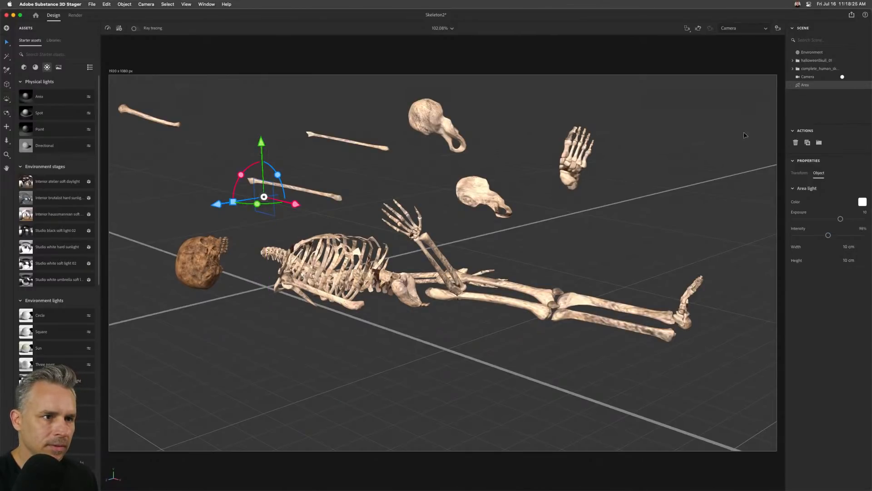
{"action": "left_click", "coordinate": [821, 79]}
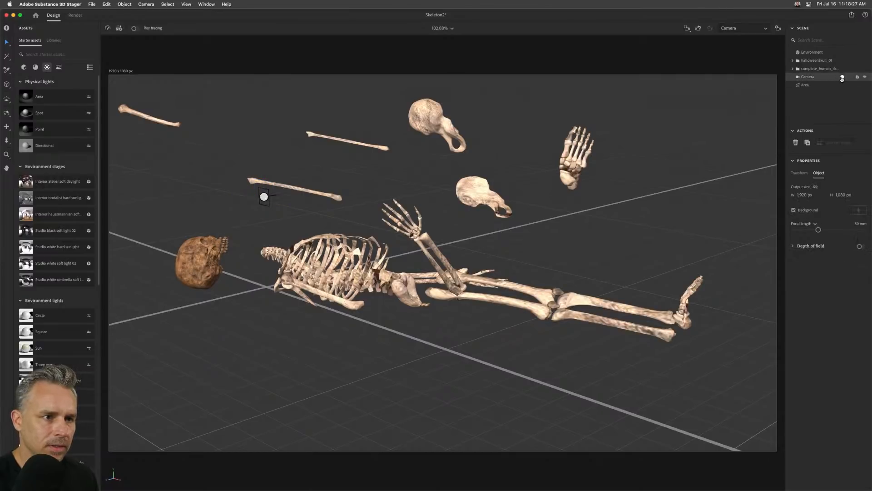
{"action": "left_click", "coordinate": [842, 77]}
{"action": "left_click", "coordinate": [842, 77]}
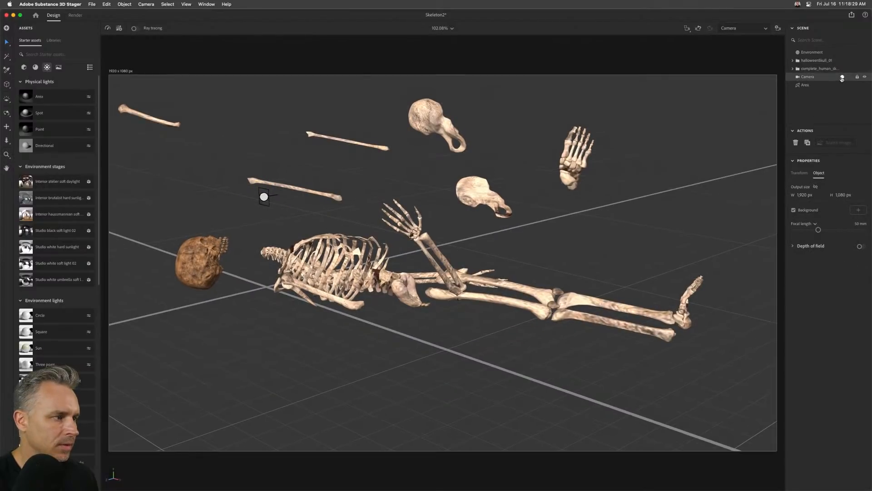
- Tilt the area light down toward the skeleton and raise its exposure to about 11.5
{"action": "left_click", "coordinate": [265, 197]}
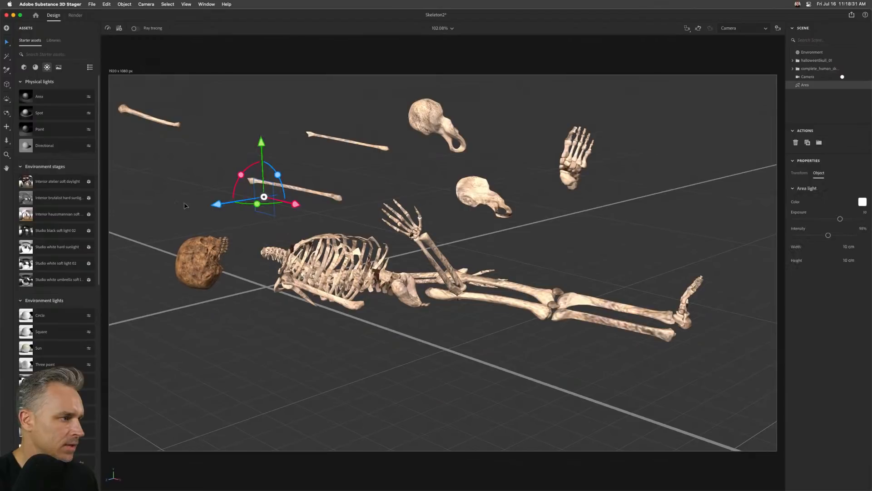
{"action": "left_click_drag", "start_coordinate": [243, 177], "coordinate": [270, 161]}
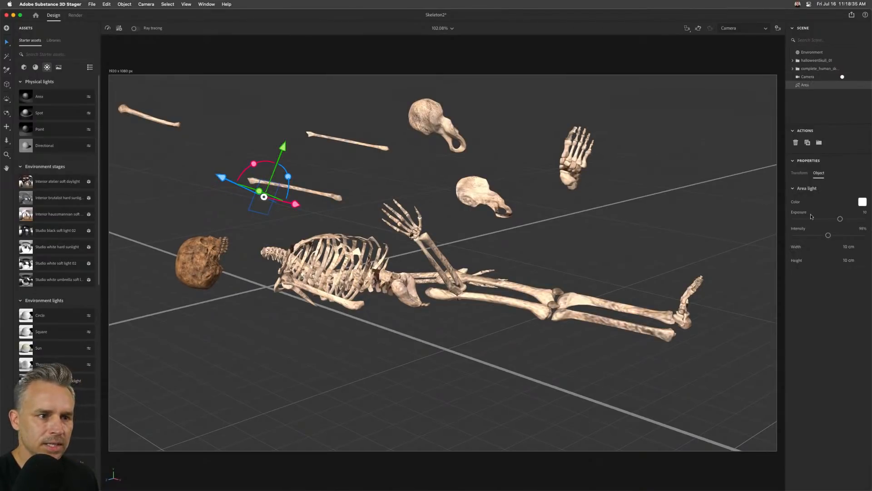
{"action": "left_click", "coordinate": [849, 221]}
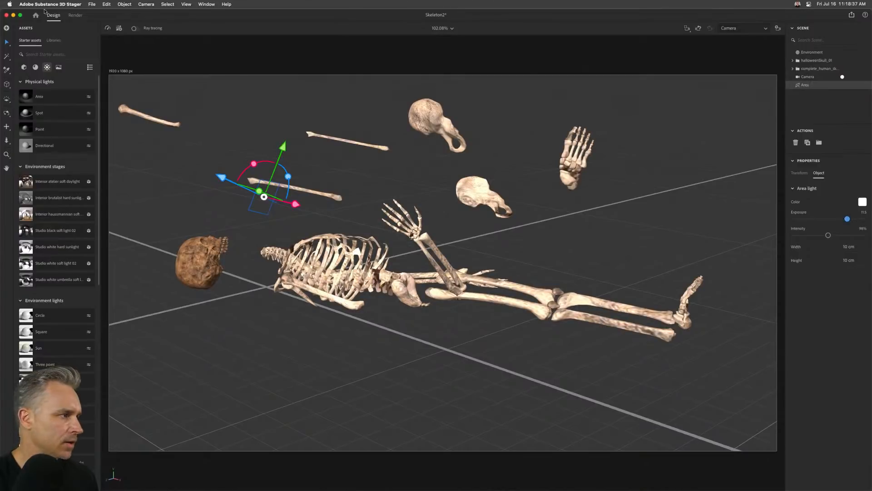
- Save the scene and render the 1920 x 1080 camera view to a 16-bit PSD named Skeleton2 on the Desktop
{"action": "left_click", "coordinate": [75, 15]}
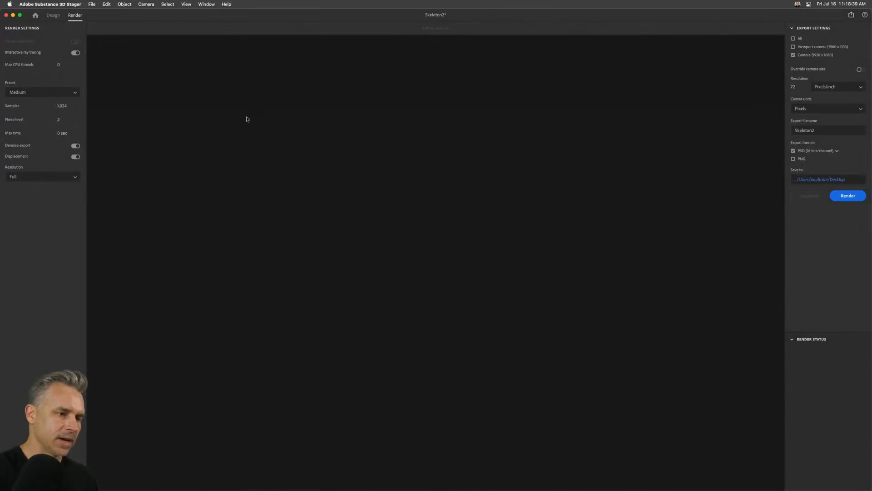
{"action": "key", "text": "super+s"}
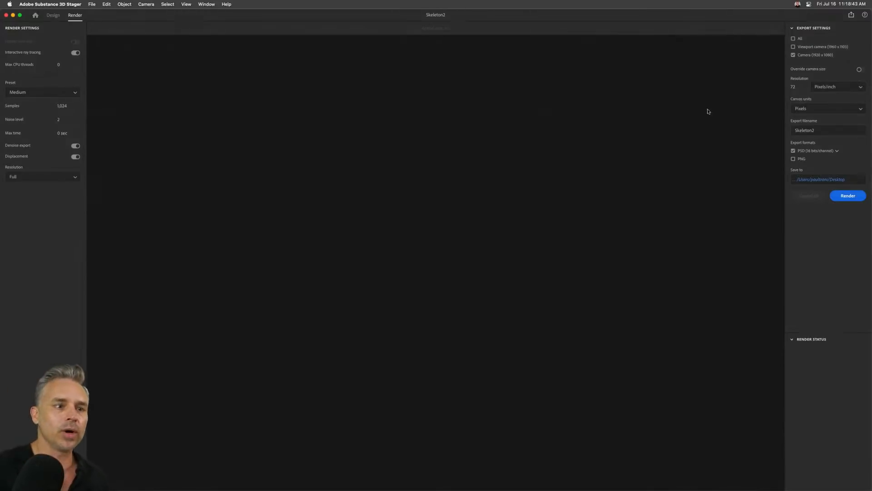
{"action": "left_click", "coordinate": [842, 197]}
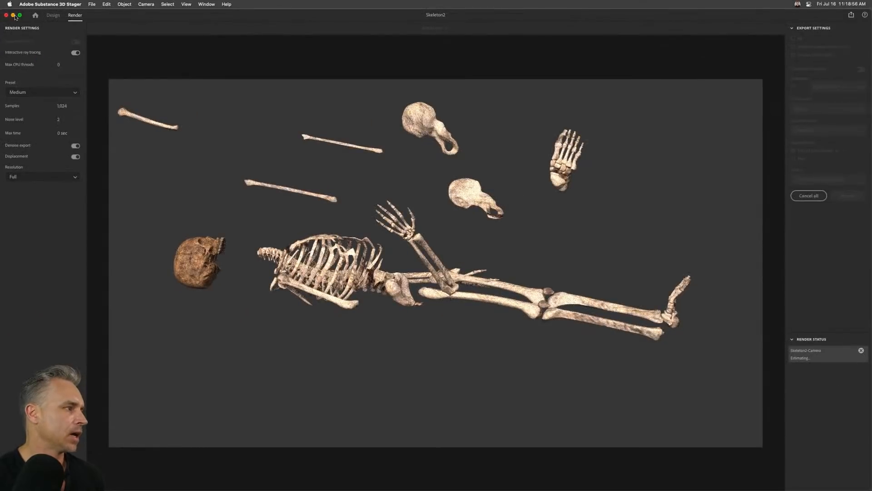
- Switch to Photoshop and, in Statue.psd, hide the Background layer and show the masked Layer 1
{"action": "left_click", "coordinate": [13, 16]}
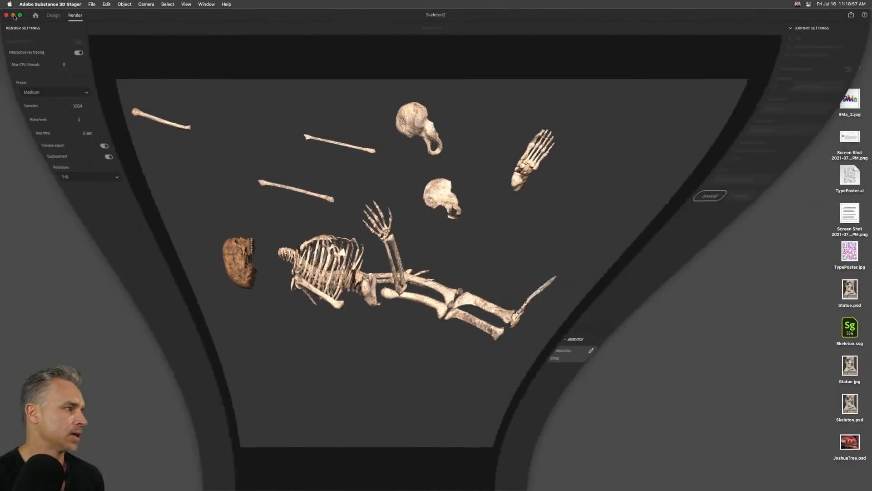
{"action": "left_click", "coordinate": [257, 482]}
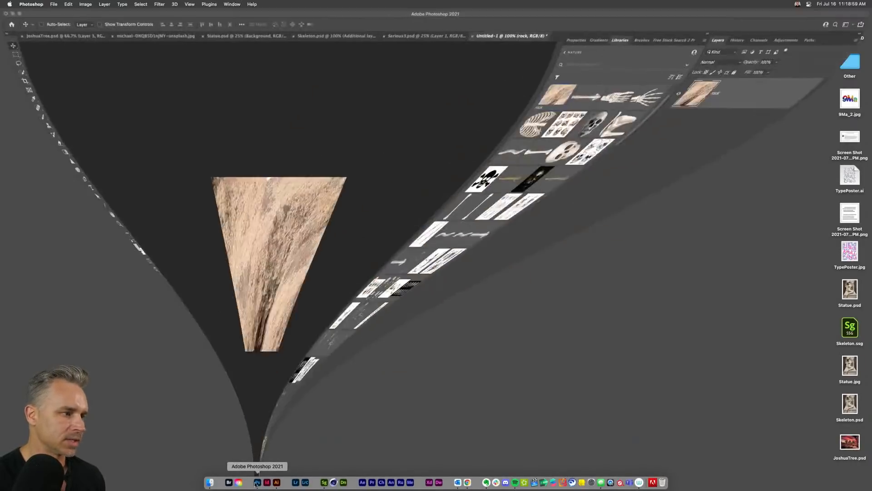
{"action": "left_click", "coordinate": [225, 35]}
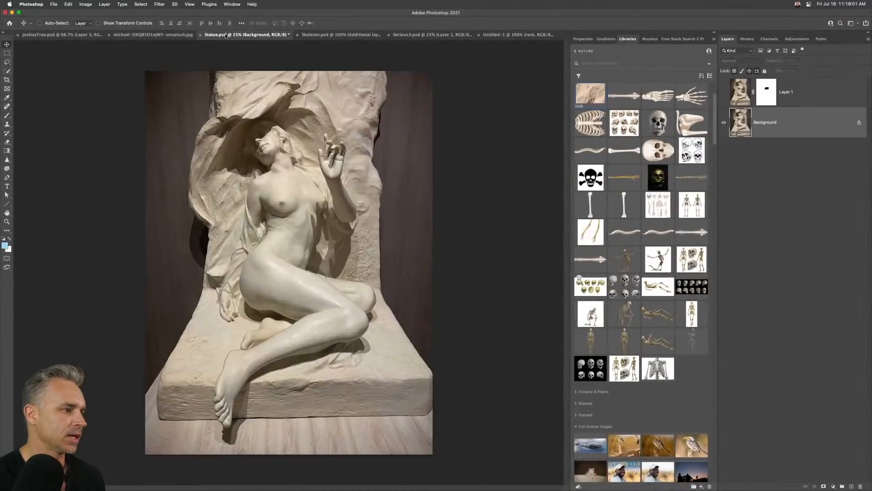
{"action": "left_click_drag", "start_coordinate": [871, 10], "coordinate": [810, 10]}
{"action": "left_click", "coordinate": [664, 123]}
{"action": "left_click", "coordinate": [664, 93]}
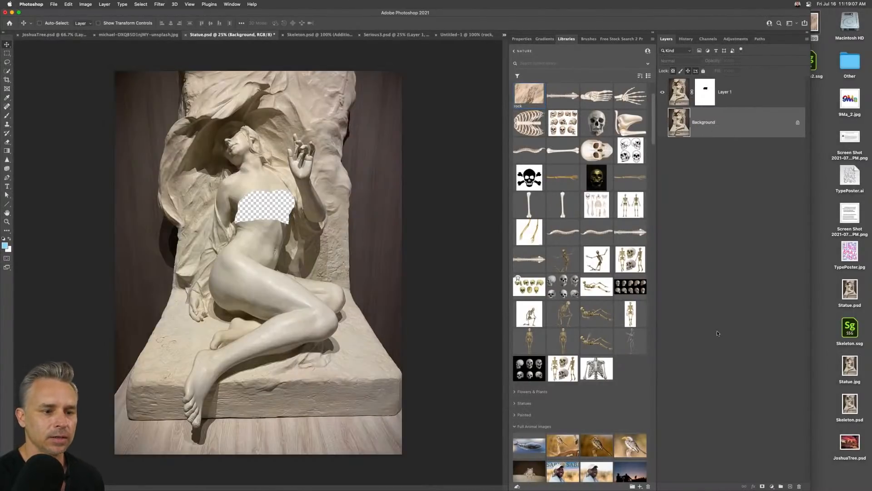
- Bring up Skeleton.psd, collapse its Additional layers group and the libraries, and restore the window to full screen width
{"action": "left_click", "coordinate": [302, 35]}
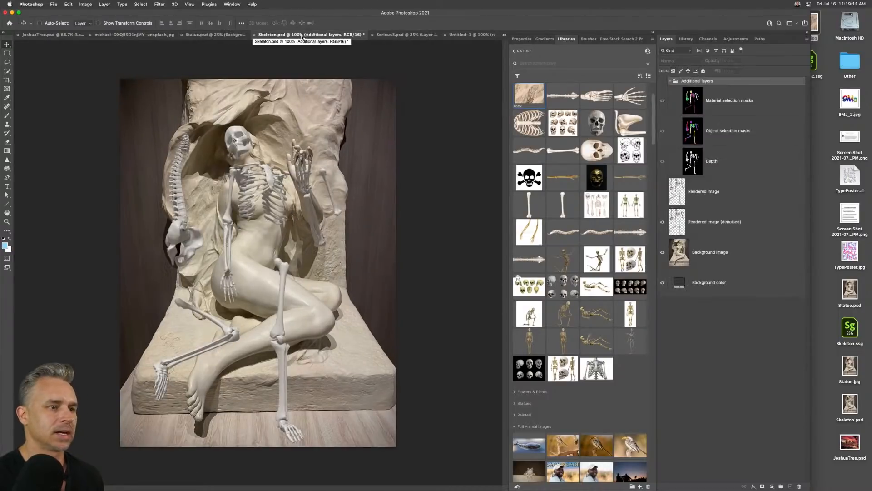
{"action": "left_click", "coordinate": [669, 82]}
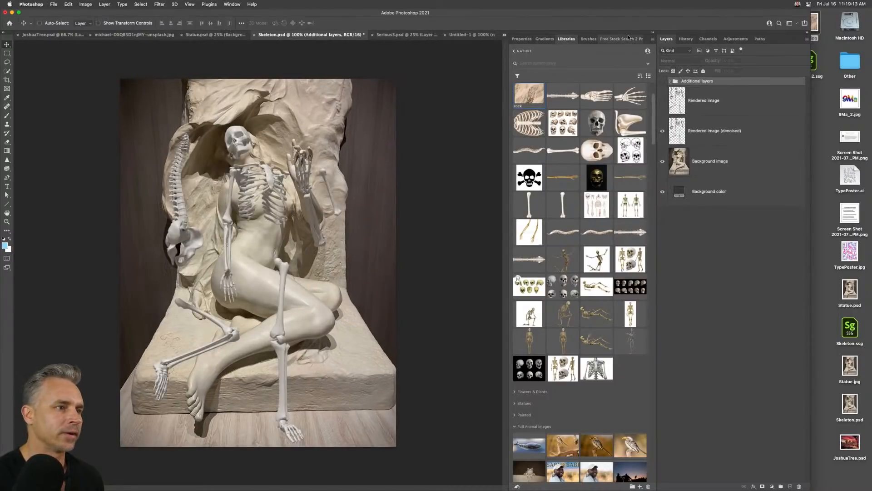
{"action": "left_click", "coordinate": [650, 32]}
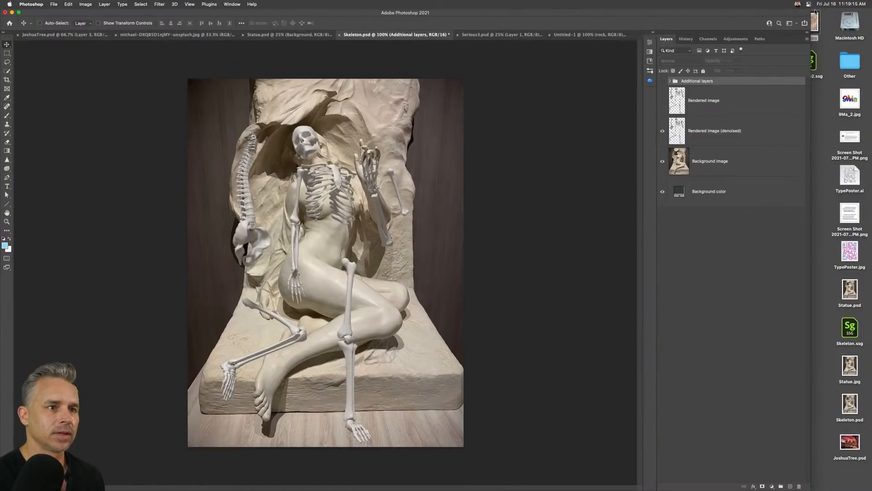
{"action": "left_click_drag", "start_coordinate": [807, 10], "coordinate": [870, 1]}
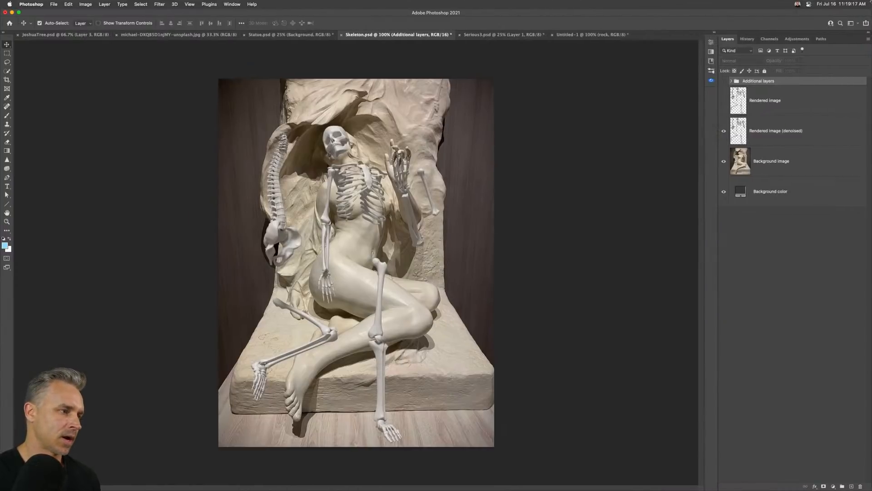
- Cut the lassoed bent leg bones out of the Rendered image (denoised) layer and paste them onto a new layer
{"action": "key", "text": "super+equal"}
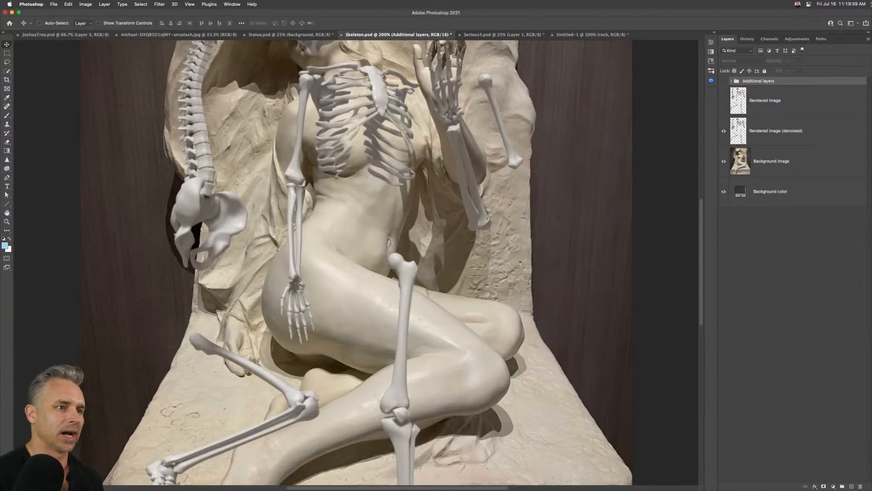
{"action": "left_click", "coordinate": [764, 129]}
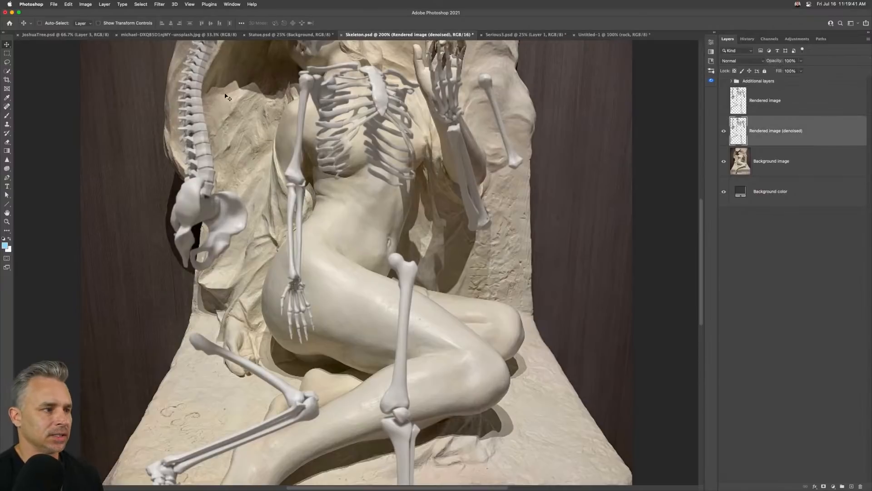
{"action": "key", "text": "super+equal"}
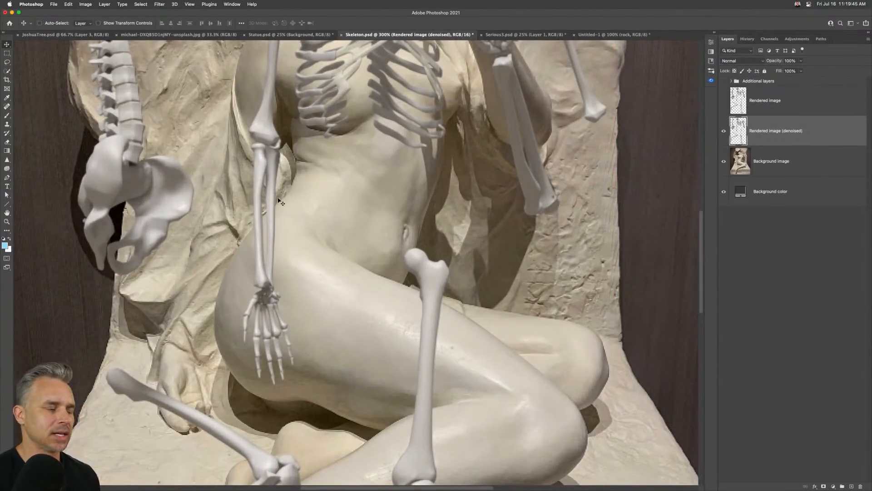
{"action": "key", "text": "super+1"}
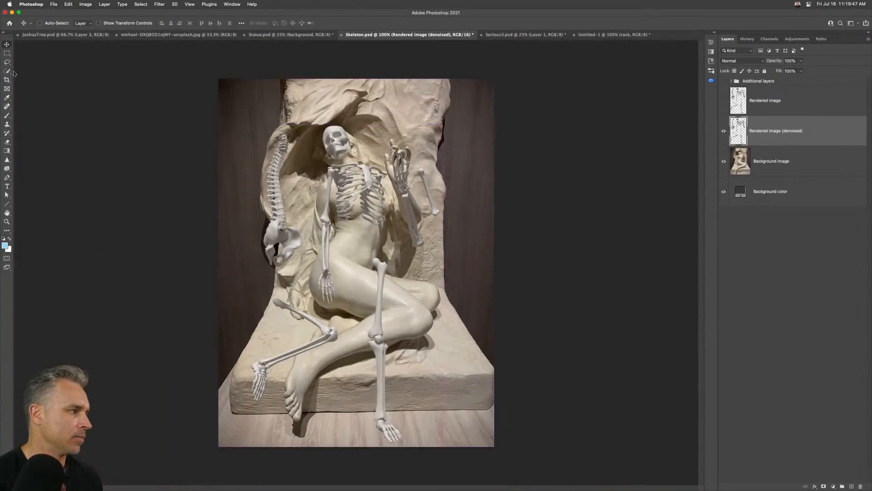
{"action": "left_click", "coordinate": [7, 61]}
{"action": "mouse_move", "coordinate": [258, 291]}
{"action": "left_mouse_down"}
{"action": "mouse_move", "coordinate": [301, 303]}
{"action": "mouse_move", "coordinate": [343, 336]}
{"action": "mouse_move", "coordinate": [248, 424]}
{"action": "mouse_move", "coordinate": [249, 295]}
{"action": "left_mouse_up"}
{"action": "key", "text": "super+x"}
{"action": "key", "text": "super+v"}
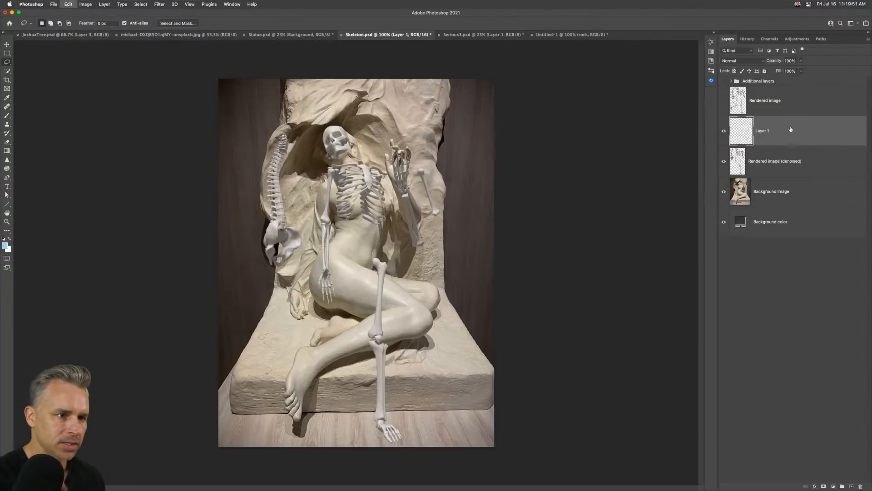
- Hide the denoised render layer, then move, scale and rotate the pasted leg bones over the statue's front leg
{"action": "left_click", "coordinate": [724, 162]}
{"action": "key", "text": "v"}
{"action": "left_click_drag", "start_coordinate": [363, 237], "coordinate": [380, 292]}
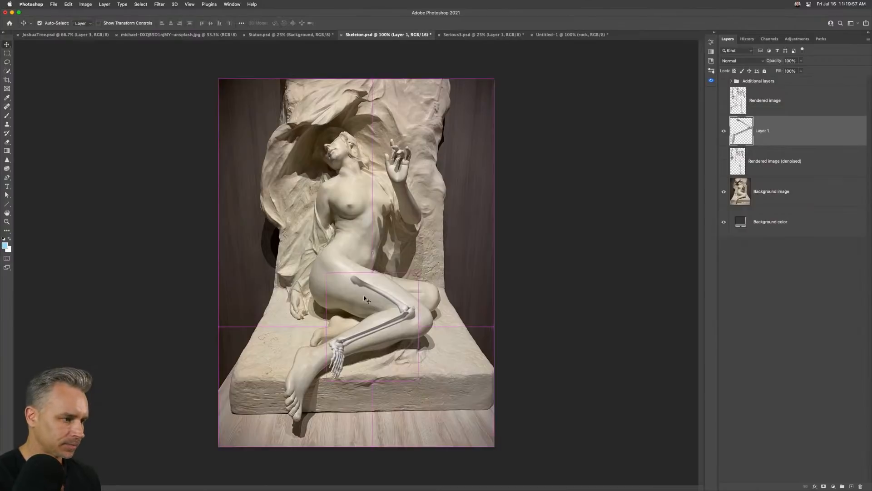
{"action": "key", "text": "super+t"}
{"action": "left_click_drag", "start_coordinate": [326, 274], "coordinate": [210, 226]}
{"action": "left_click_drag", "start_coordinate": [349, 290], "coordinate": [360, 350]}
{"action": "left_click_drag", "start_coordinate": [266, 247], "coordinate": [274, 255]}
{"action": "key", "text": "Return"}
{"action": "left_click_drag", "start_coordinate": [313, 312], "coordinate": [377, 183]}
- Start a Puppet Warp on the leg bones and pin them at the hip, knee and ankle
{"action": "key", "text": "super+equal"}
{"action": "key", "text": "super+shift+p"}
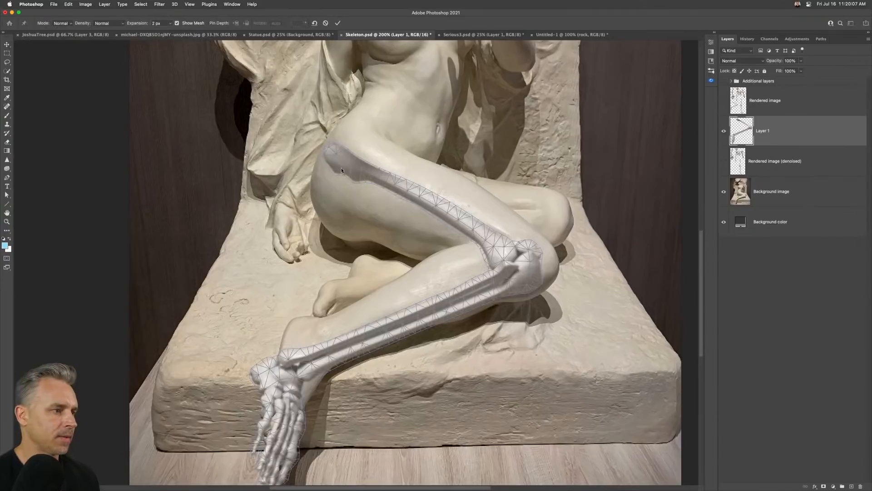
{"action": "left_click", "coordinate": [351, 163]}
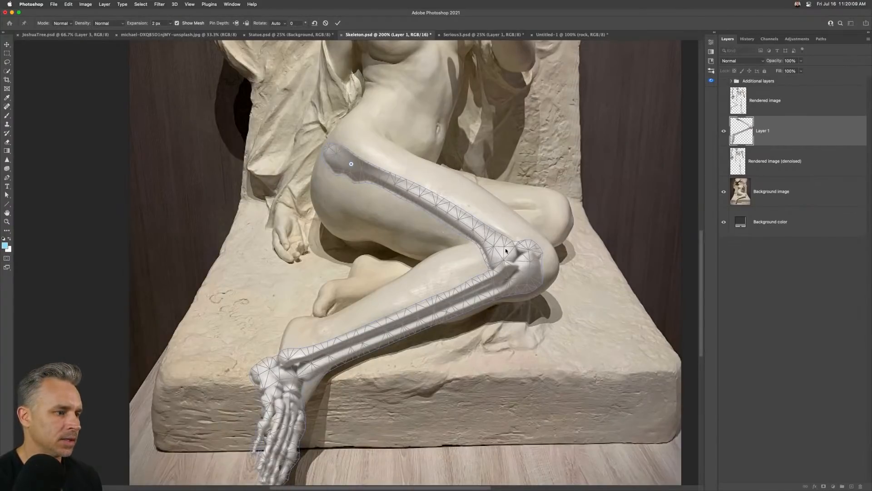
{"action": "left_click", "coordinate": [515, 259]}
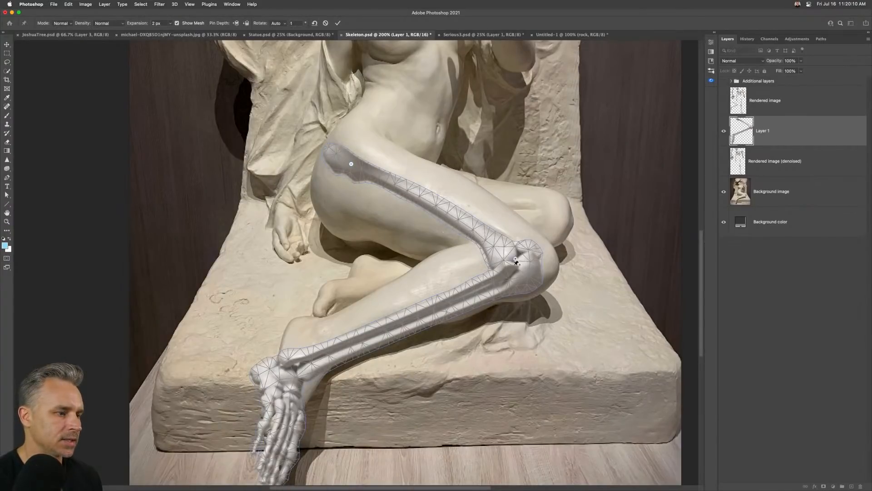
{"action": "left_click", "coordinate": [306, 365]}
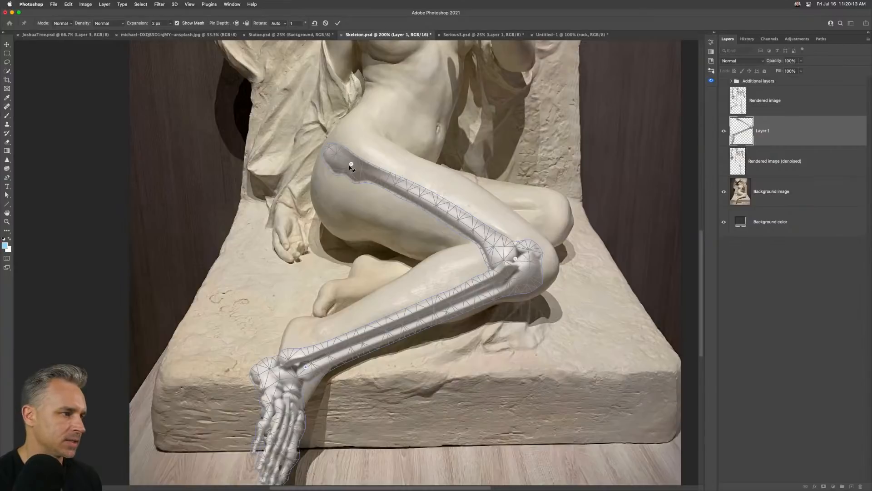
- Warp the leg bones to the statue's thigh, knee, shin and foot, adding pins on the foot, shin and thigh, and apply it
{"action": "left_click_drag", "start_coordinate": [352, 164], "coordinate": [363, 195]}
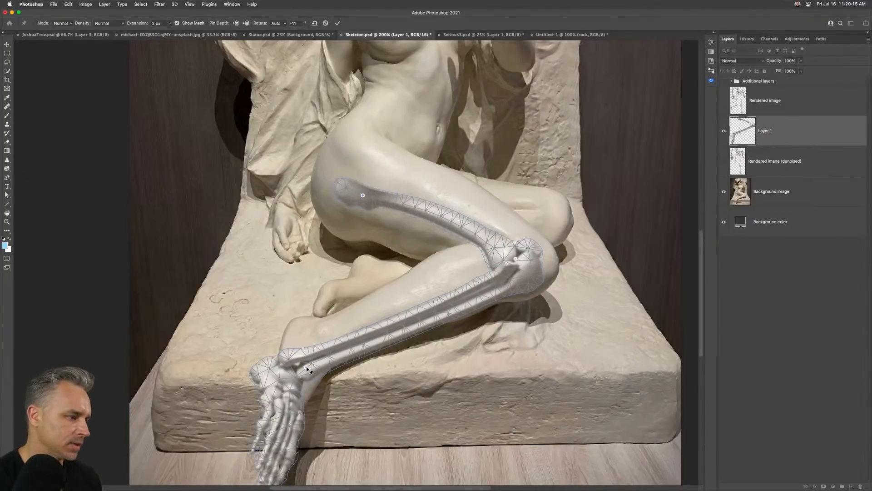
{"action": "left_click_drag", "start_coordinate": [307, 368], "coordinate": [333, 338]}
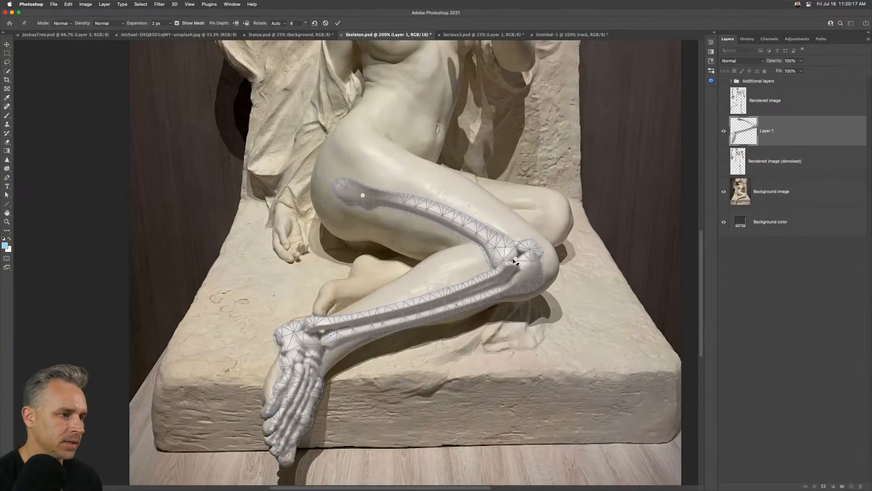
{"action": "left_click_drag", "start_coordinate": [515, 260], "coordinate": [517, 248]}
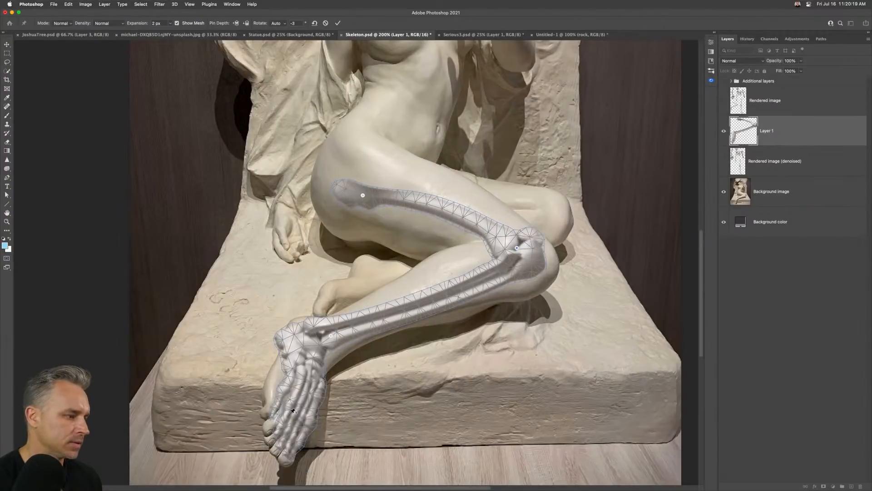
{"action": "left_click_drag", "start_coordinate": [304, 413], "coordinate": [297, 412]}
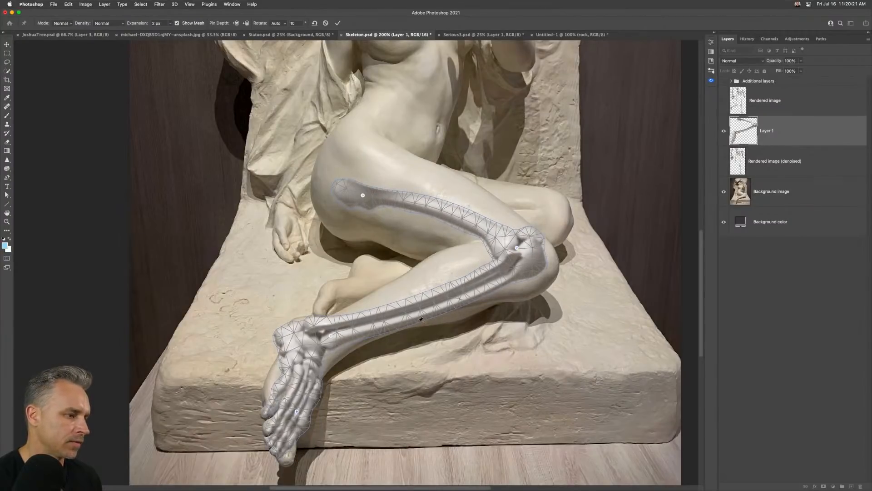
{"action": "mouse_move", "coordinate": [422, 307]}
{"action": "left_mouse_down"}
{"action": "mouse_move", "coordinate": [432, 292]}
{"action": "mouse_move", "coordinate": [419, 302]}
{"action": "left_mouse_up"}
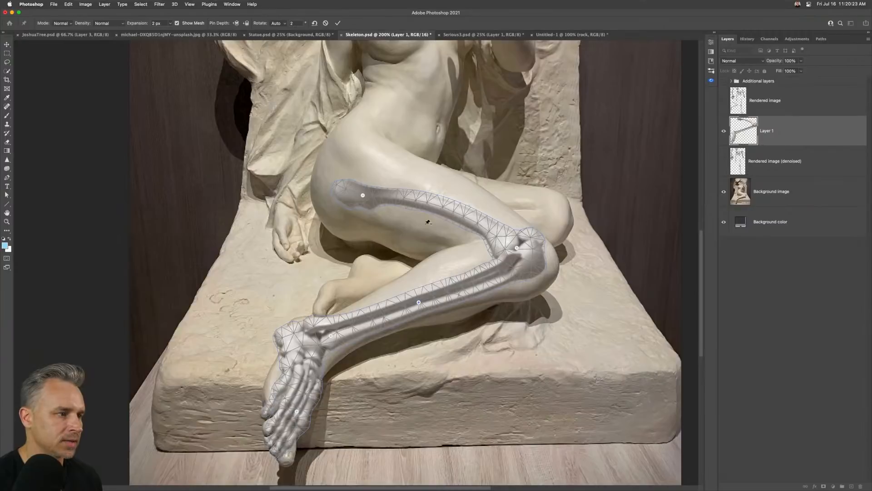
{"action": "left_click_drag", "start_coordinate": [440, 201], "coordinate": [435, 218]}
{"action": "left_click_drag", "start_coordinate": [363, 196], "coordinate": [367, 183]}
{"action": "left_click_drag", "start_coordinate": [435, 214], "coordinate": [438, 213]}
{"action": "key", "text": "Return"}
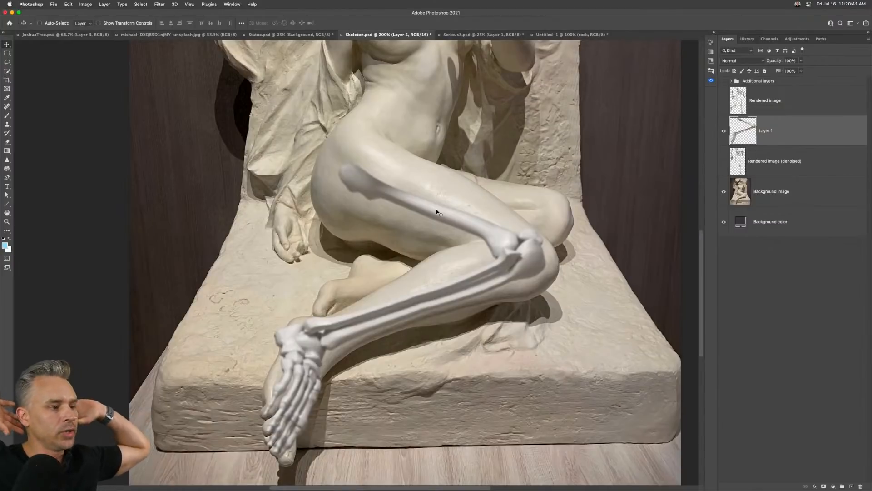
{"action": "key", "text": "super+minus"}
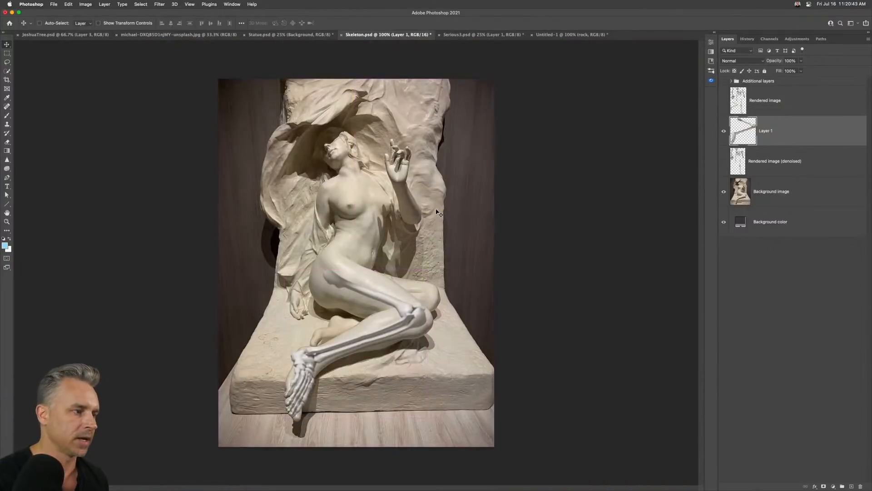
{"action": "key", "text": "super+plus"}
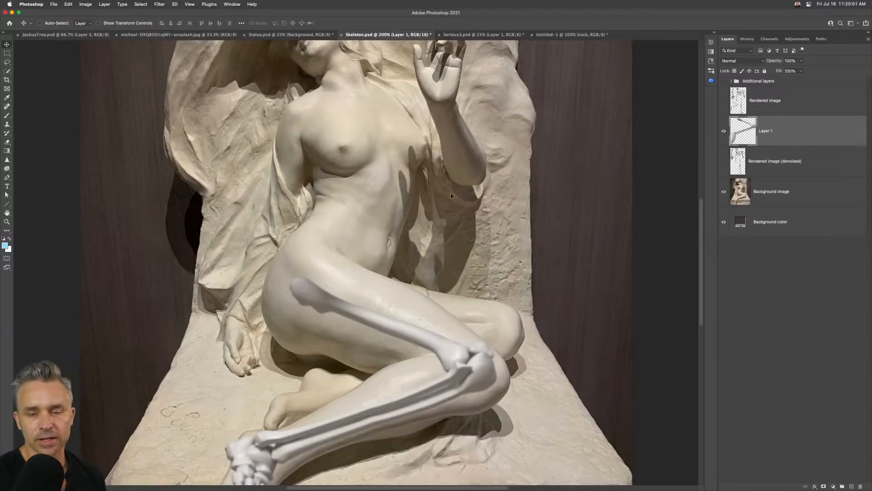
- In JoshuaTree.psd, clear the selection and add a new layer above Layer 83
{"action": "left_click", "coordinate": [96, 39]}
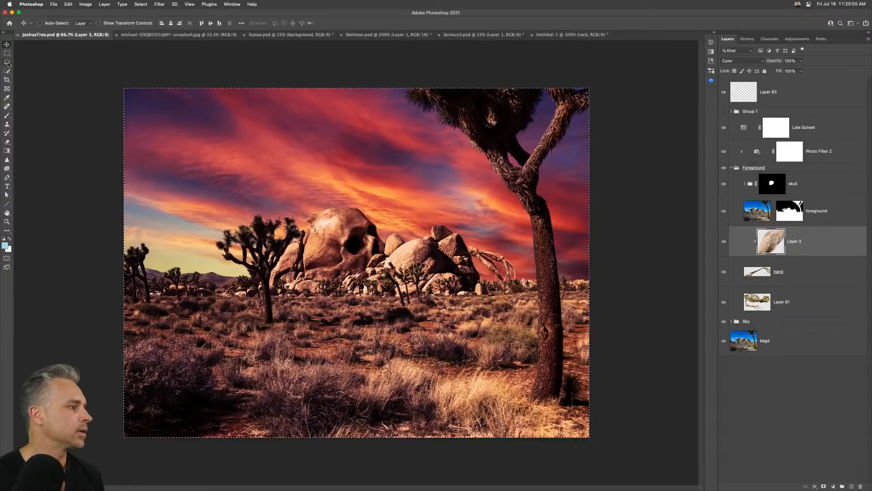
{"action": "key", "text": "l"}
{"action": "key", "text": "ctrl+d"}
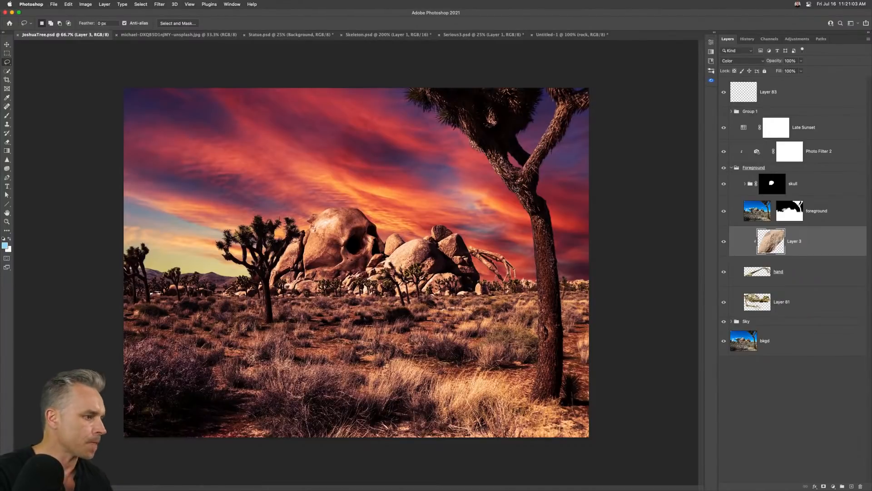
{"action": "left_click", "coordinate": [786, 92]}
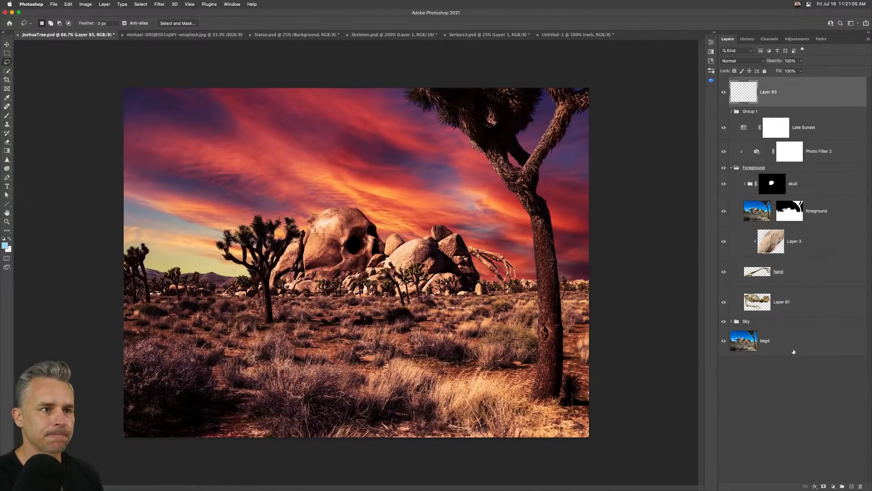
{"action": "left_click", "coordinate": [852, 486]}
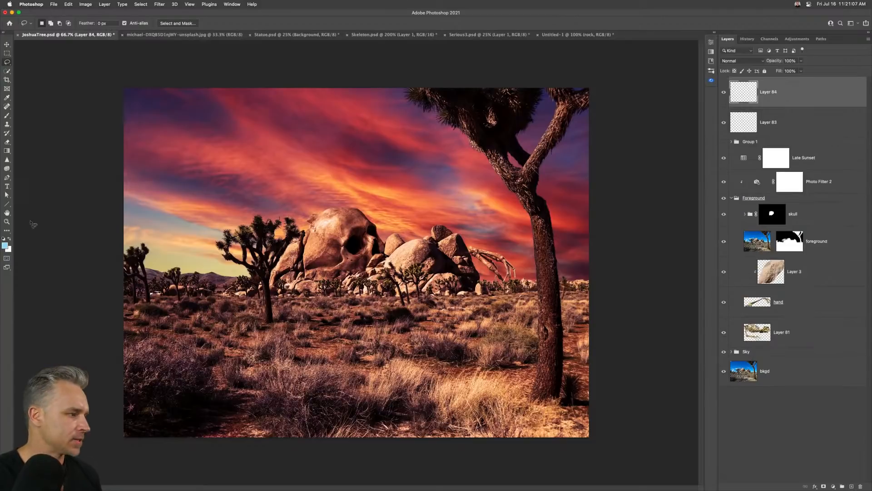
- Darken the desert foreground on the new layer with a black-to-transparent linear gradient from the image's bottom edge up past the horizon
{"action": "key", "text": "b"}
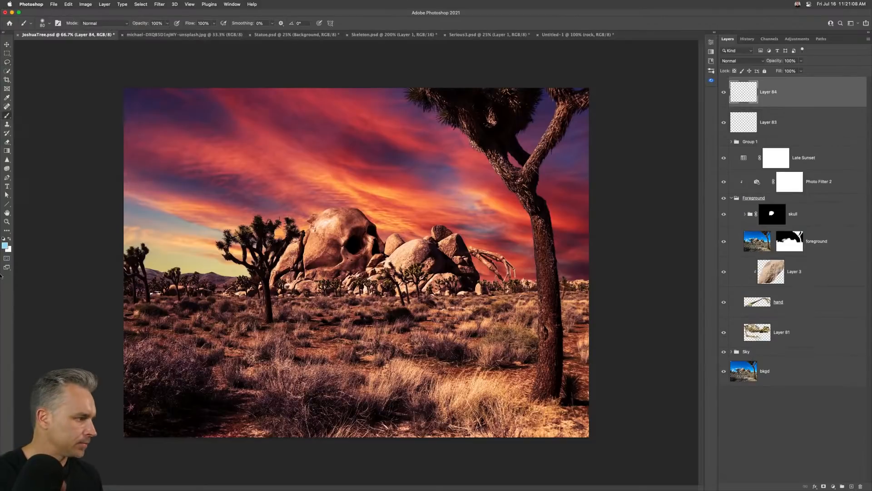
{"action": "left_click", "coordinate": [5, 239]}
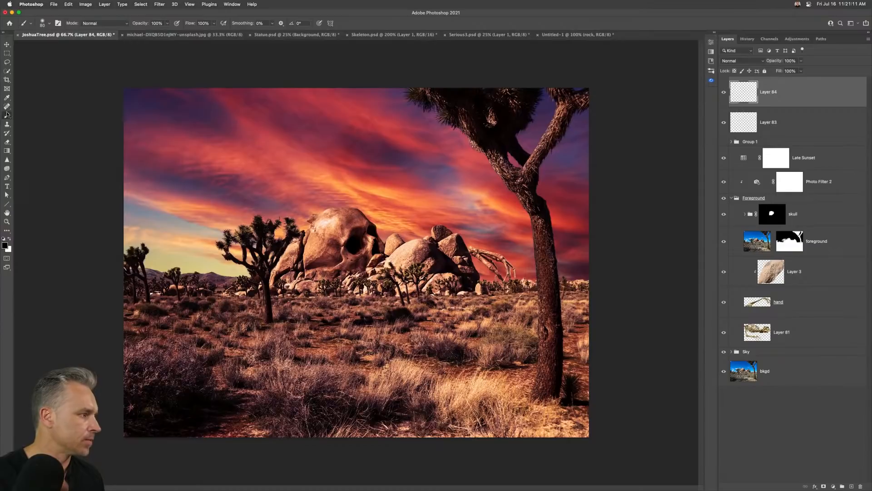
{"action": "left_click", "coordinate": [7, 151]}
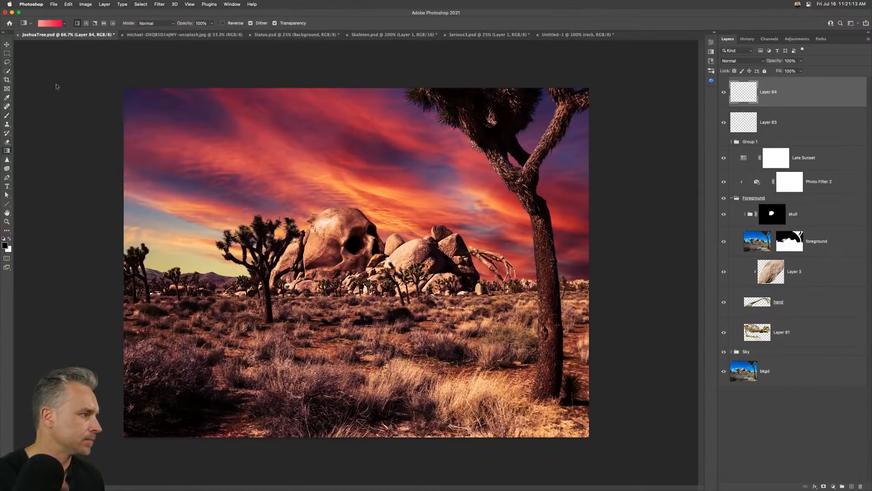
{"action": "left_click", "coordinate": [64, 23]}
{"action": "double_click", "coordinate": [25, 57]}
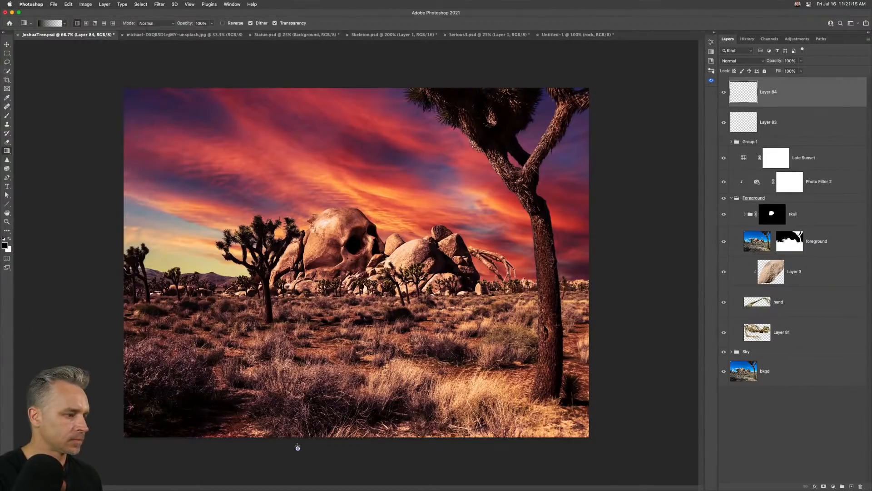
{"action": "left_click_drag", "start_coordinate": [298, 447], "coordinate": [298, 254]}
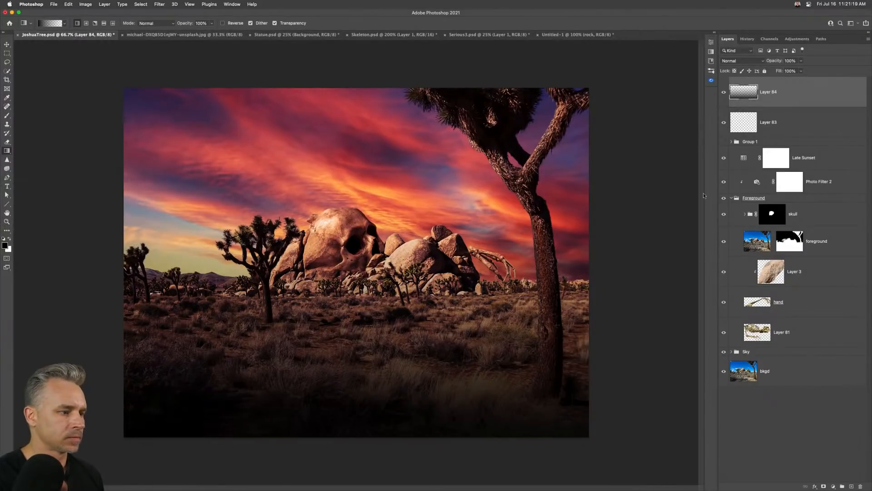
- Try Soft Light blending on Layer 84 and return the layer to Normal
{"action": "left_click", "coordinate": [733, 62]}
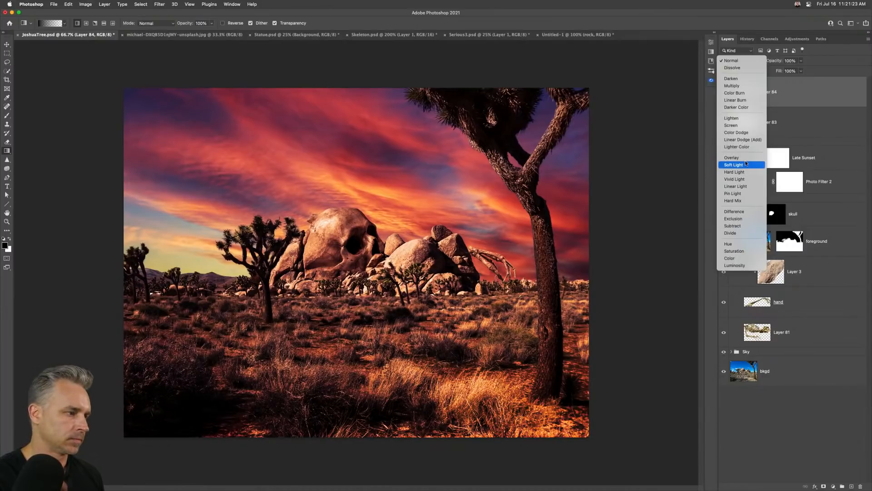
{"action": "left_click", "coordinate": [746, 165]}
{"action": "left_click", "coordinate": [733, 61]}
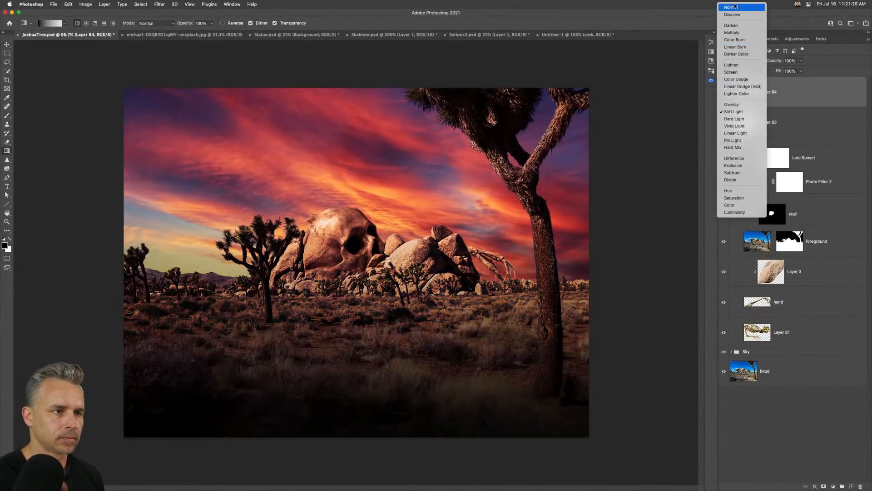
{"action": "left_click", "coordinate": [735, 7]}
- Lower Layer 84's opacity to 65% and add a new layer above it for brush work
{"action": "left_click_drag", "start_coordinate": [779, 62], "coordinate": [765, 62]}
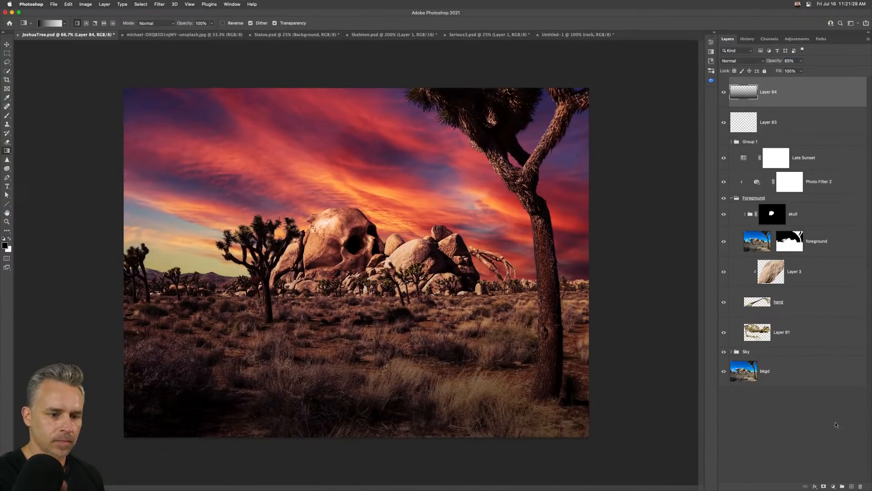
{"action": "left_click", "coordinate": [852, 486]}
{"action": "key", "text": "b"}
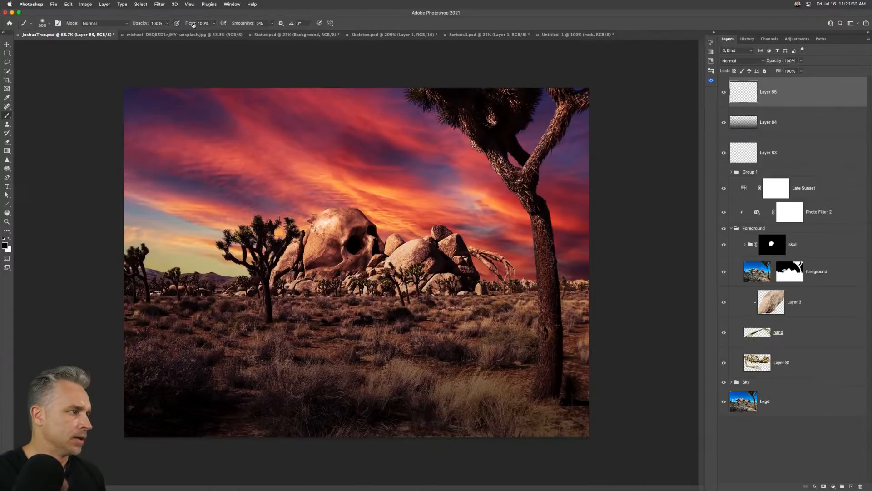
- Try darkening the image's upper-left edge with a 700 px black brush at 24% flow, and undo the stroke
{"action": "left_click_drag", "start_coordinate": [191, 24], "coordinate": [179, 25]}
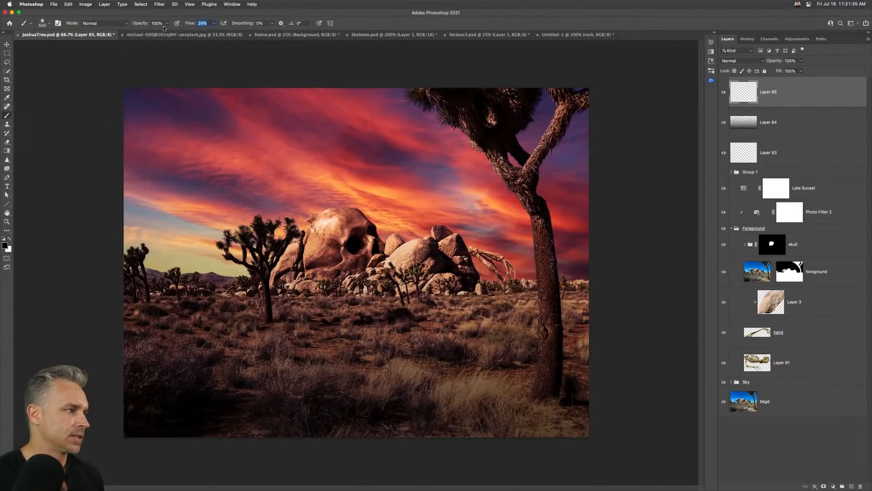
{"action": "key", "text": "Return"}
{"action": "key", "text": "bracketright"}
{"action": "key", "text": "bracketright"}
{"action": "left_click_drag", "start_coordinate": [194, 81], "coordinate": [74, 332]}
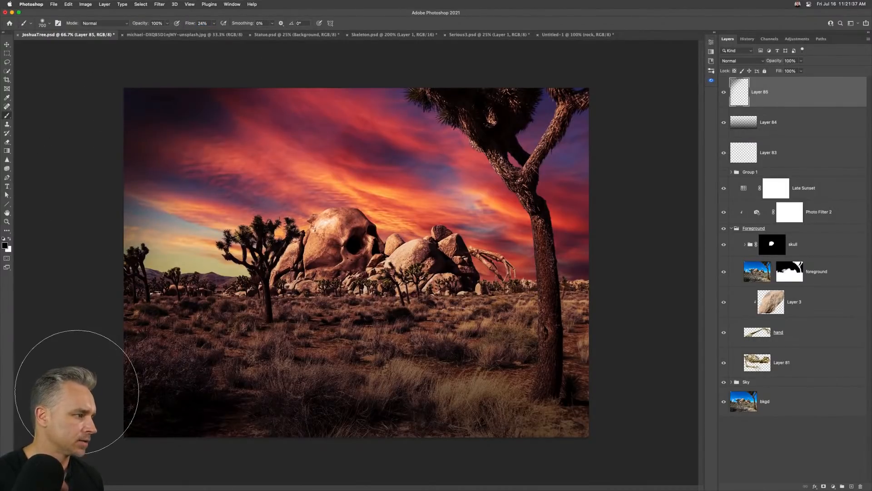
{"action": "key", "text": "super+z"}
- Paint a soft black vignette around the image's edges on Layer 85 at 9% flow, enlarging the brush to 800 px
{"action": "left_click_drag", "start_coordinate": [191, 24], "coordinate": [182, 24]}
{"action": "key", "text": "Return"}
{"action": "left_click_drag", "start_coordinate": [103, 190], "coordinate": [615, 64]}
{"action": "key", "text": "bracketright"}
{"action": "key", "text": "bracketright"}
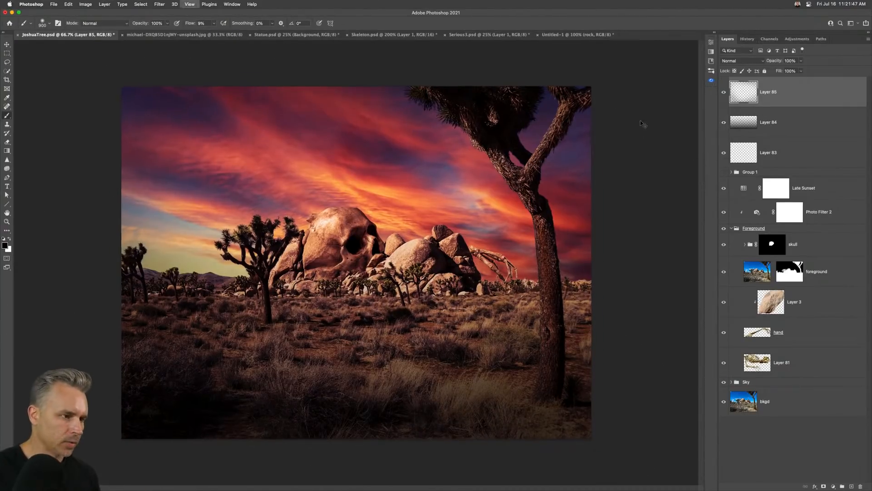
{"action": "key", "text": "super+1"}
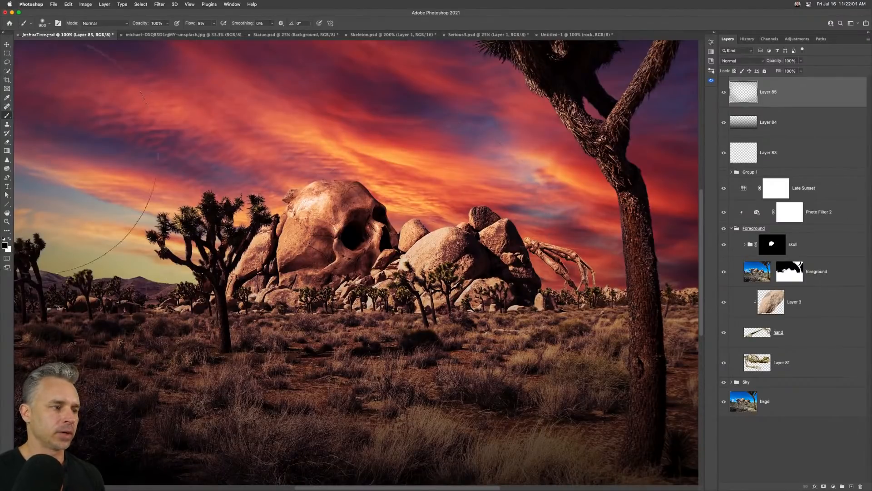
- Expand the Sky group and select its upper Sky layer, toggling the layer's visibility to check it
{"action": "left_click", "coordinate": [5, 54]}
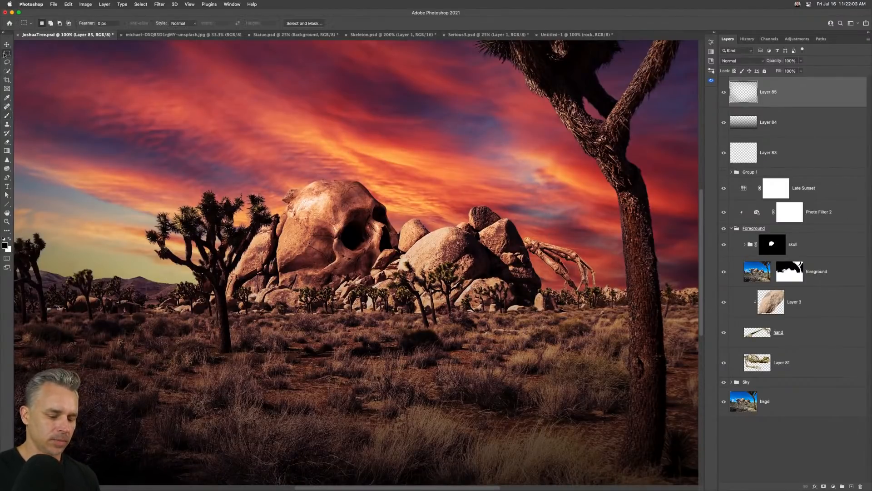
{"action": "key", "text": "super+0"}
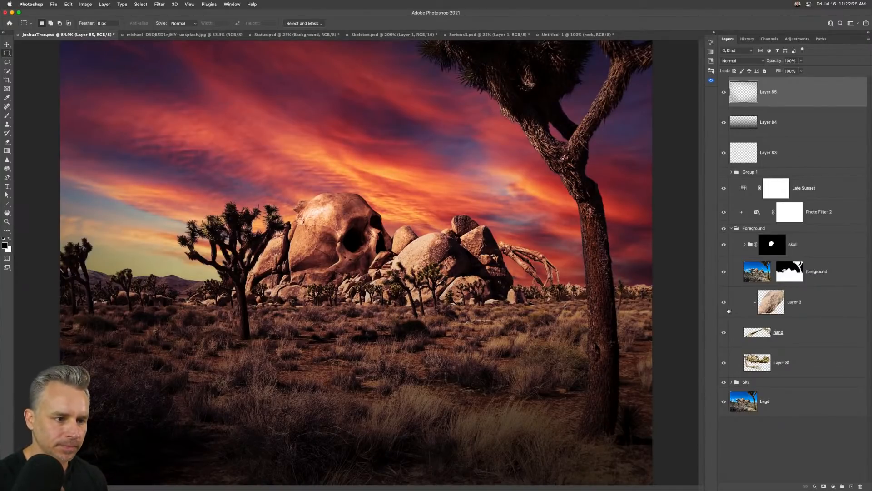
{"action": "left_click", "coordinate": [731, 382]}
{"action": "scroll", "coordinate": [753, 350], "scroll_direction": "down", "scroll_amount": 2}
{"action": "left_click", "coordinate": [738, 357]}
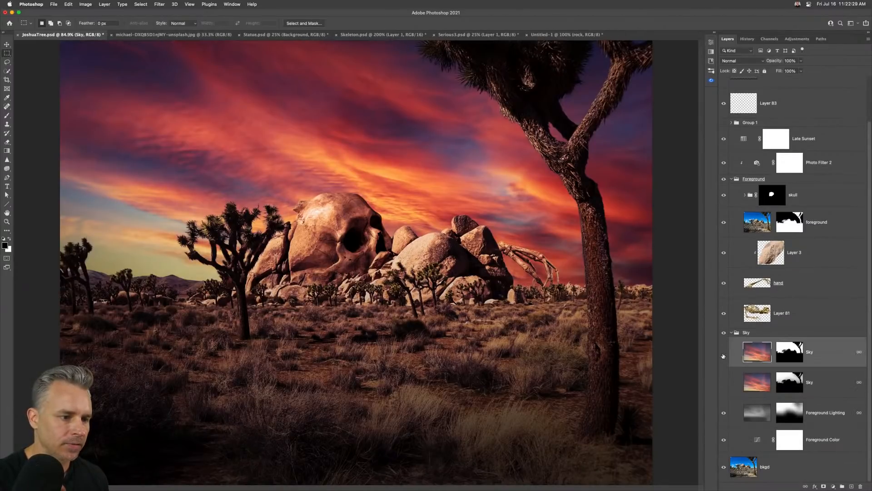
{"action": "left_click", "coordinate": [724, 353]}
{"action": "left_click", "coordinate": [724, 353]}
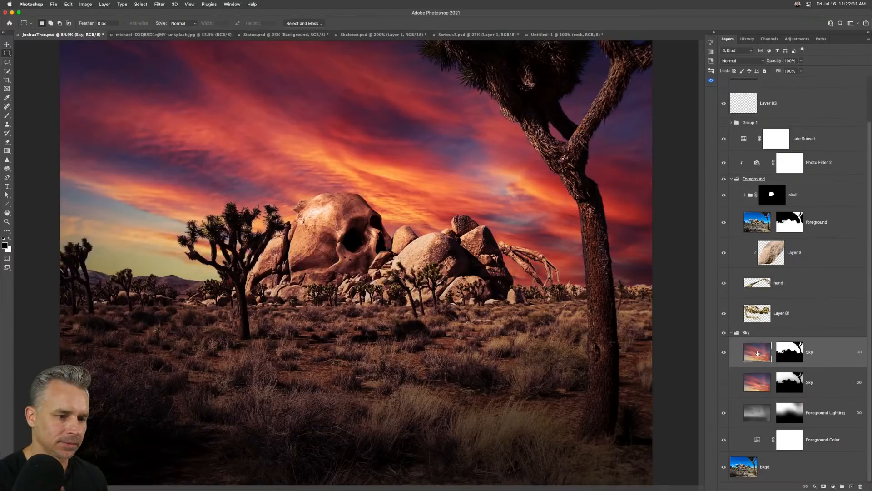
- Scale the linked sky layers to about 111%, rotate them about 8° counterclockwise and reposition them to cover the whole sky
{"action": "key", "text": "super+t"}
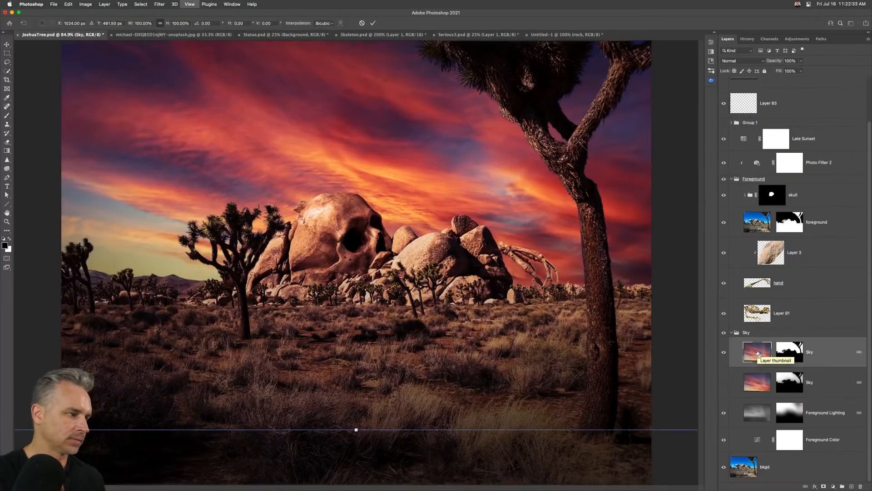
{"action": "key", "text": "super+minus"}
{"action": "key", "text": "super+minus"}
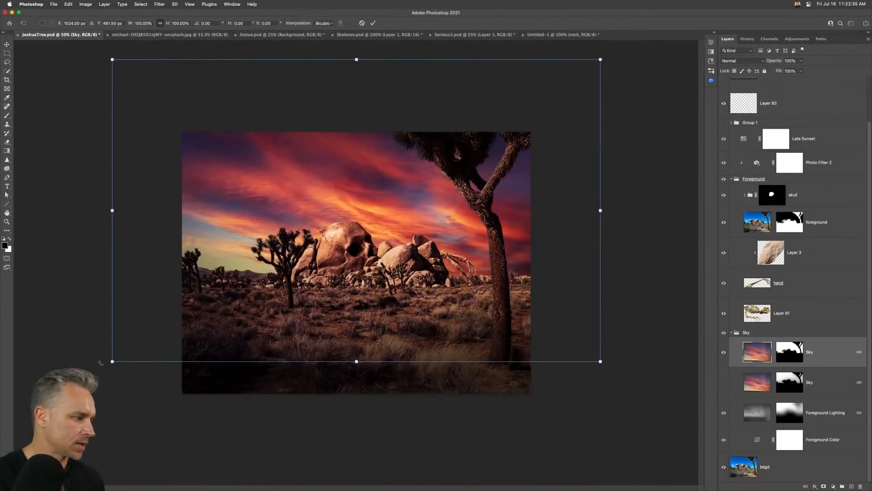
{"action": "left_click_drag", "start_coordinate": [100, 363], "coordinate": [46, 396]}
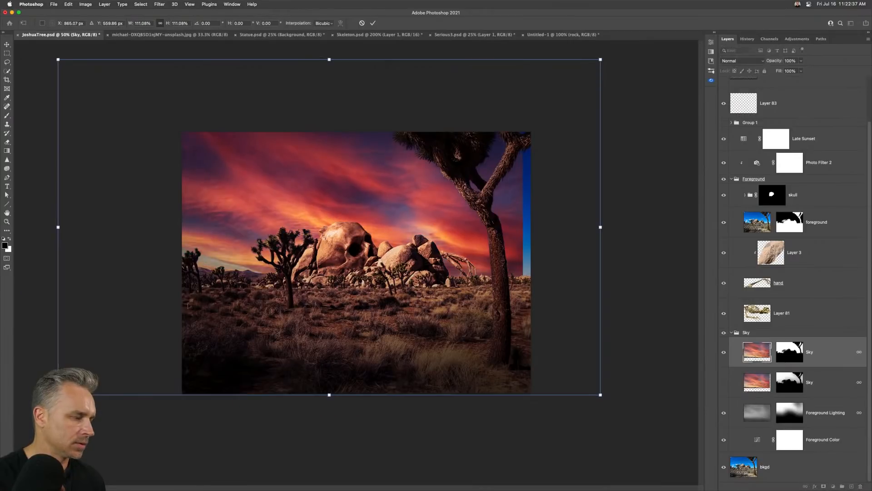
{"action": "left_click_drag", "start_coordinate": [187, 305], "coordinate": [225, 298]}
{"action": "left_click_drag", "start_coordinate": [64, 129], "coordinate": [55, 193]}
{"action": "left_click_drag", "start_coordinate": [218, 200], "coordinate": [223, 195]}
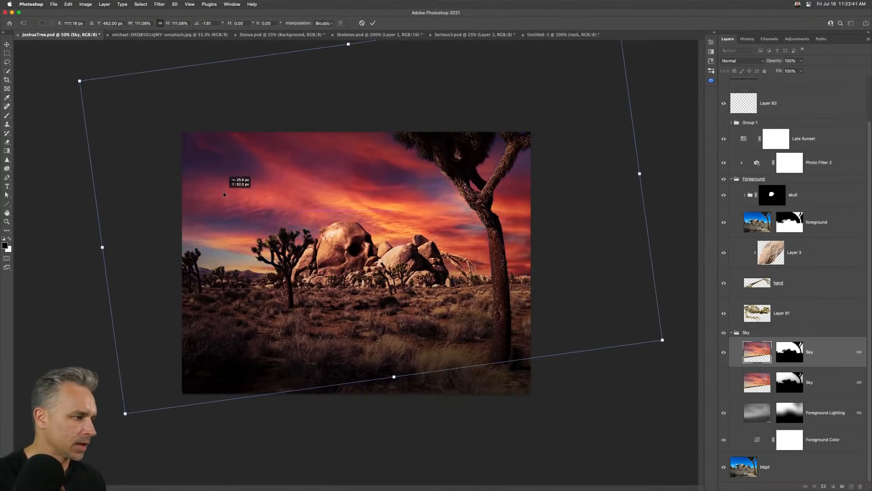
{"action": "mouse_move", "coordinate": [79, 212]}
{"action": "left_mouse_down"}
{"action": "mouse_move", "coordinate": [88, 221]}
{"action": "mouse_move", "coordinate": [79, 208]}
{"action": "left_mouse_up"}
{"action": "left_click_drag", "start_coordinate": [202, 220], "coordinate": [201, 225]}
{"action": "key", "text": "Return"}
{"action": "key", "text": "super+1"}
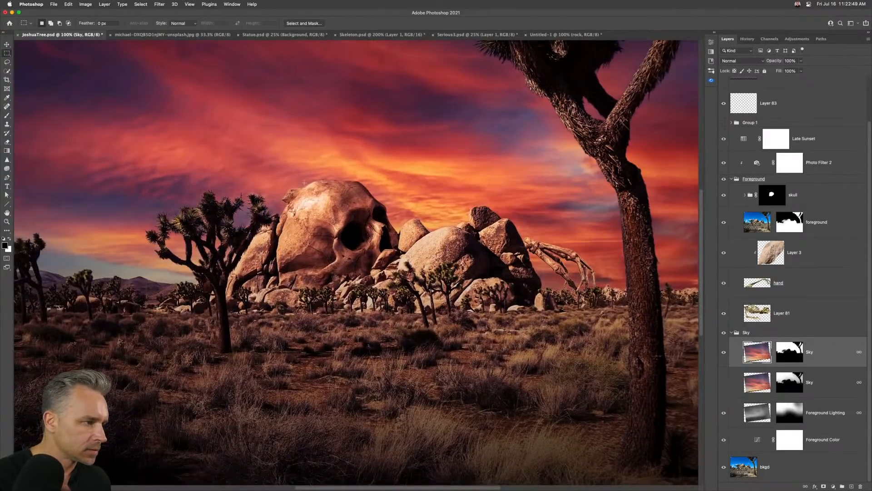
{"action": "key", "text": "super+minus"}
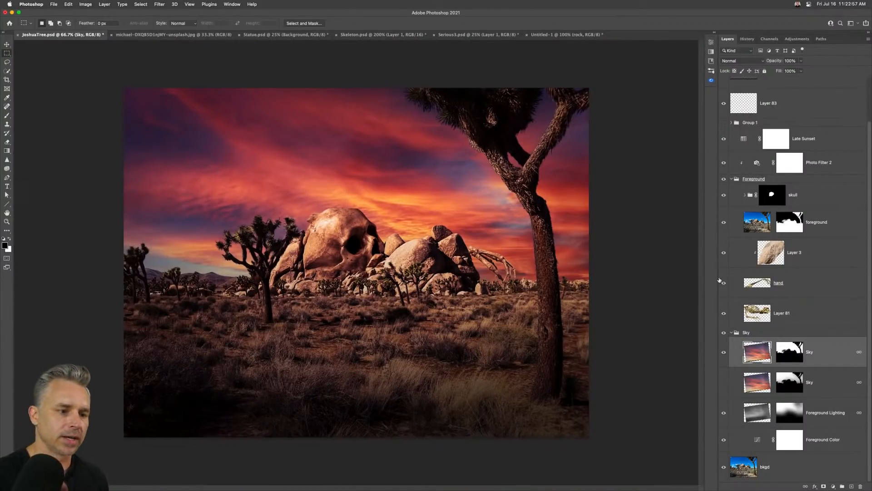
- Collapse the Sky group and paste a merged copy of the entire image as a new layer above Layer 85
{"action": "left_click", "coordinate": [730, 333]}
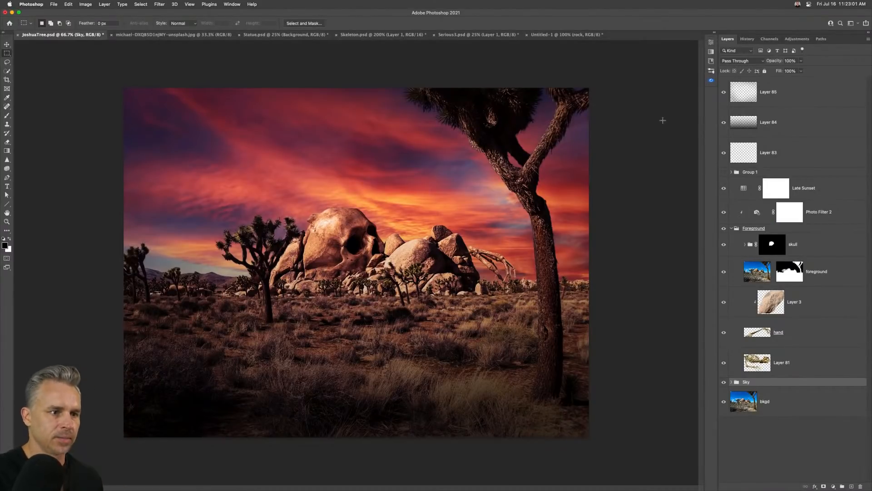
{"action": "left_click", "coordinate": [766, 88]}
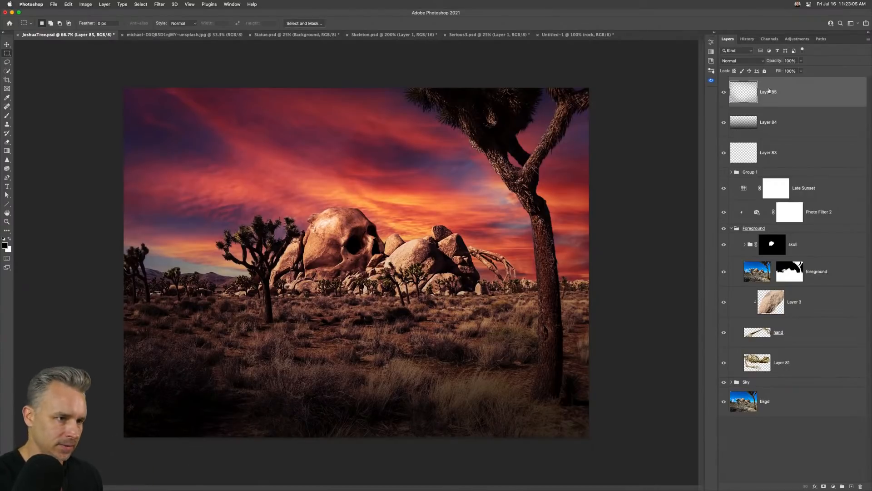
{"action": "key", "text": "super+a"}
{"action": "left_click", "coordinate": [68, 5]}
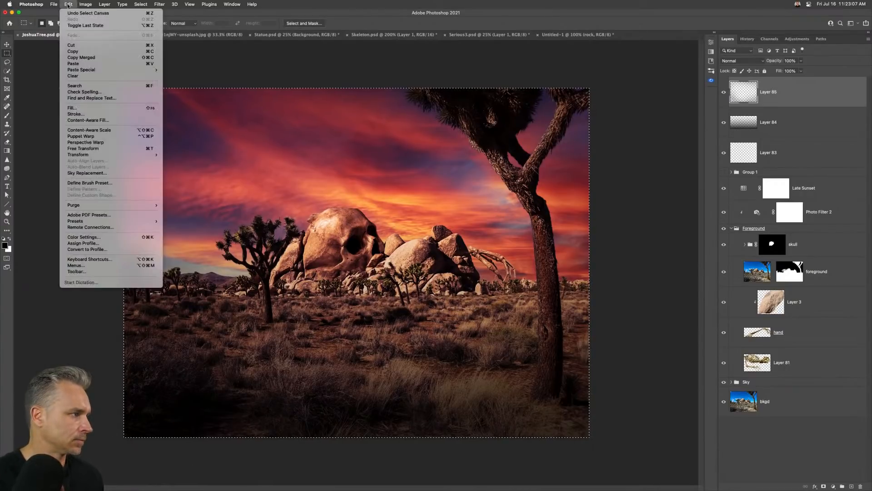
{"action": "left_click", "coordinate": [82, 57]}
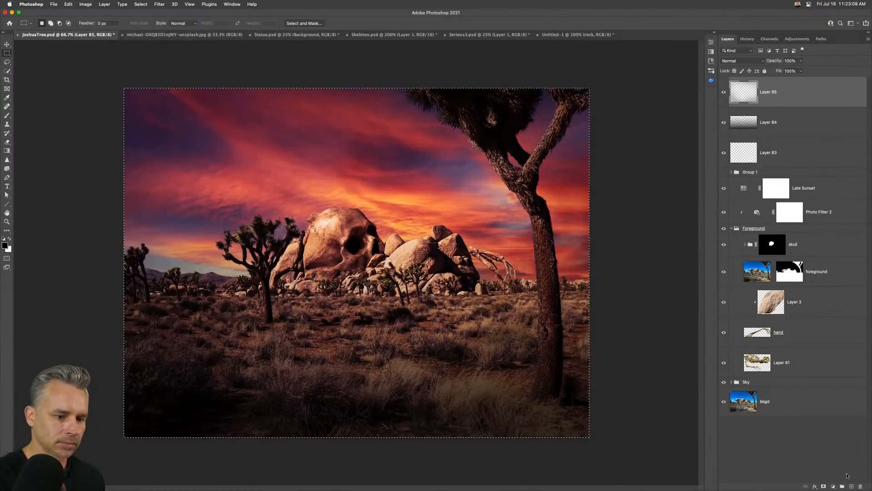
{"action": "key", "text": "super+v"}
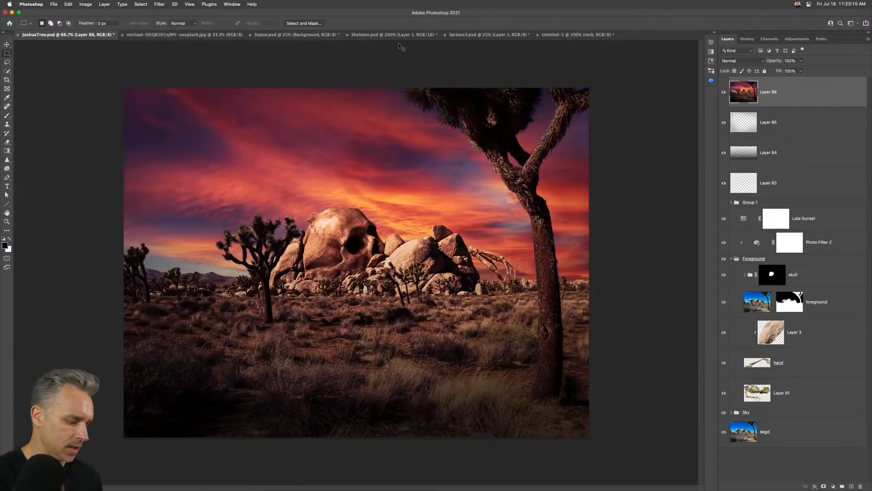
- Convert the merged image layer to a Smart Object and open the Field Blur filter on it
{"action": "key", "text": "super+slash"}
{"action": "left_click", "coordinate": [136, 4]}
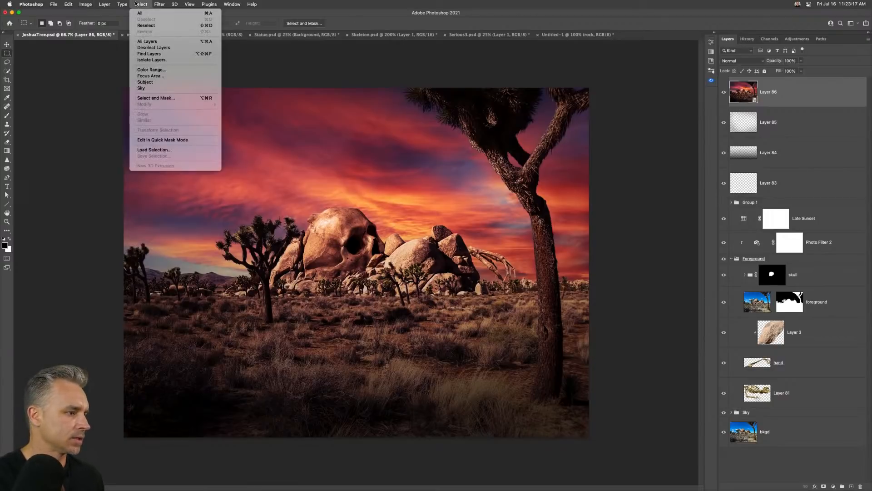
{"action": "mouse_move", "coordinate": [165, 116]}
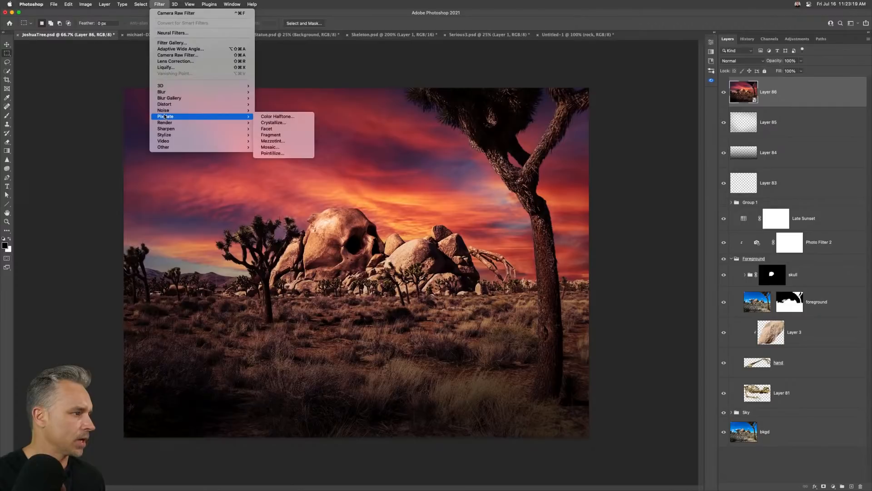
{"action": "mouse_move", "coordinate": [166, 97]}
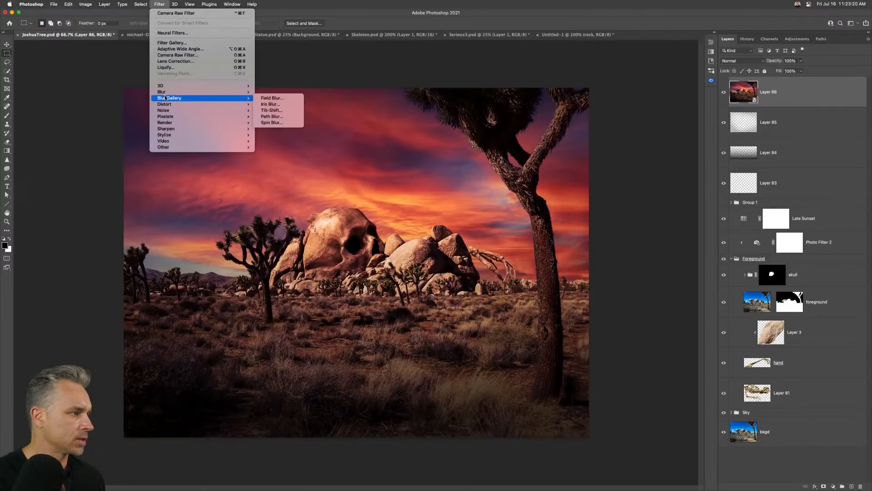
{"action": "left_click", "coordinate": [266, 98]}
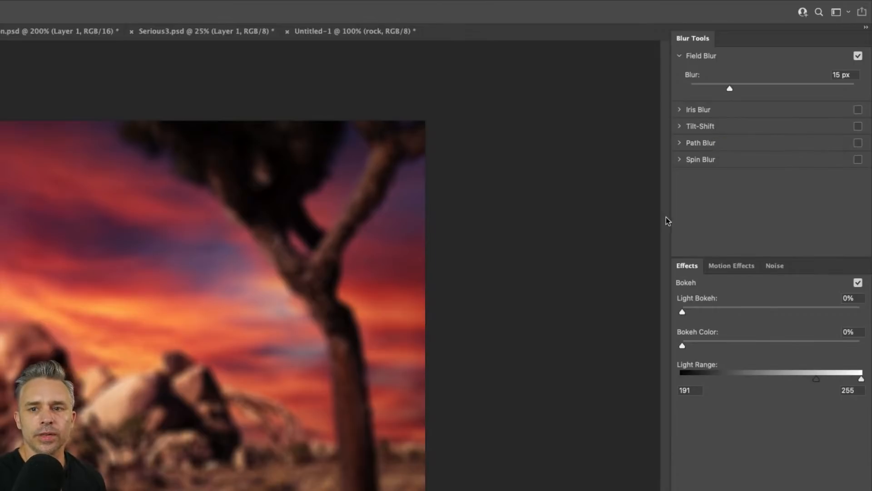
- Replace Field Blur with a Tilt-Shift blur, extend its upper transition line higher into the sky and apply it
{"action": "left_click", "coordinate": [857, 126]}
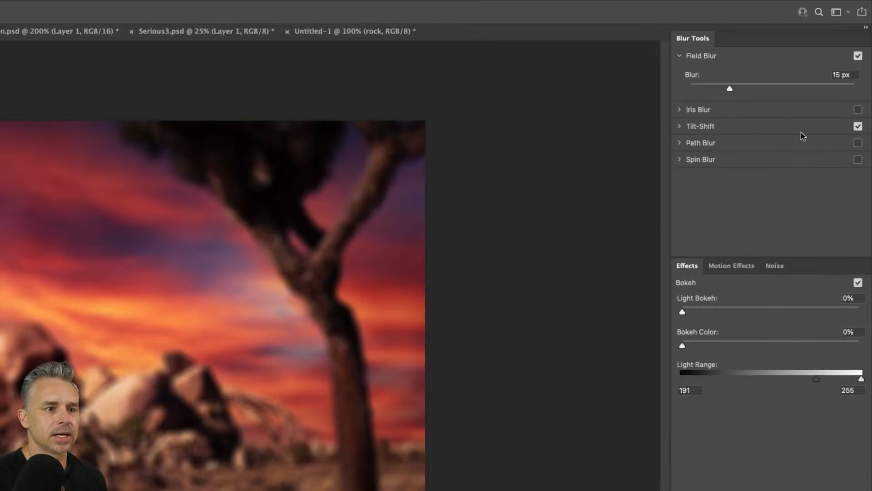
{"action": "left_click", "coordinate": [858, 56]}
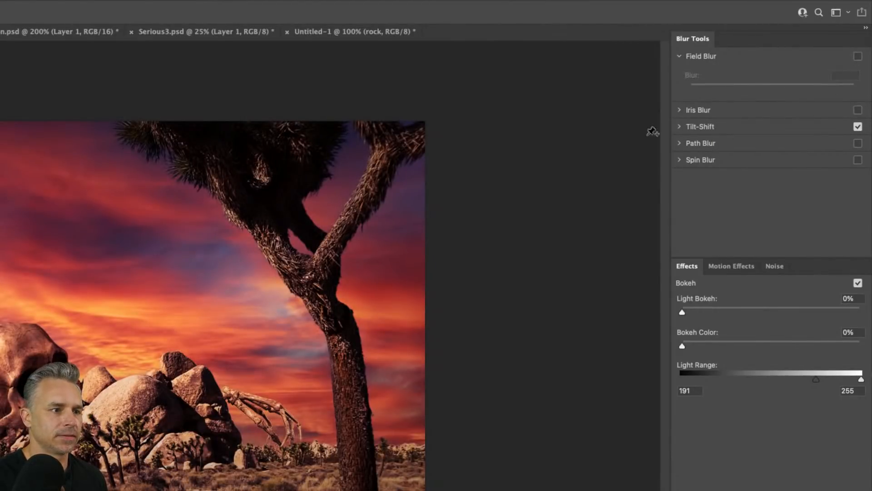
{"action": "left_click", "coordinate": [680, 127]}
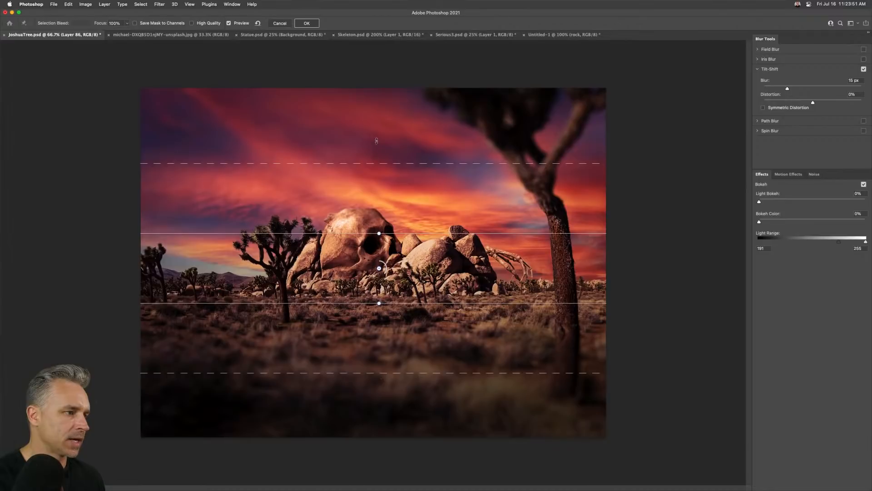
{"action": "left_click_drag", "start_coordinate": [370, 163], "coordinate": [369, 141]}
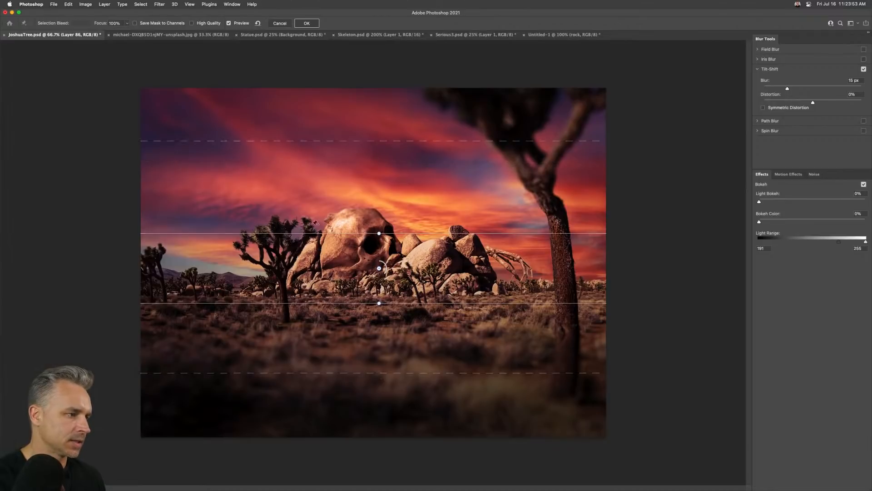
{"action": "key", "text": "Return"}
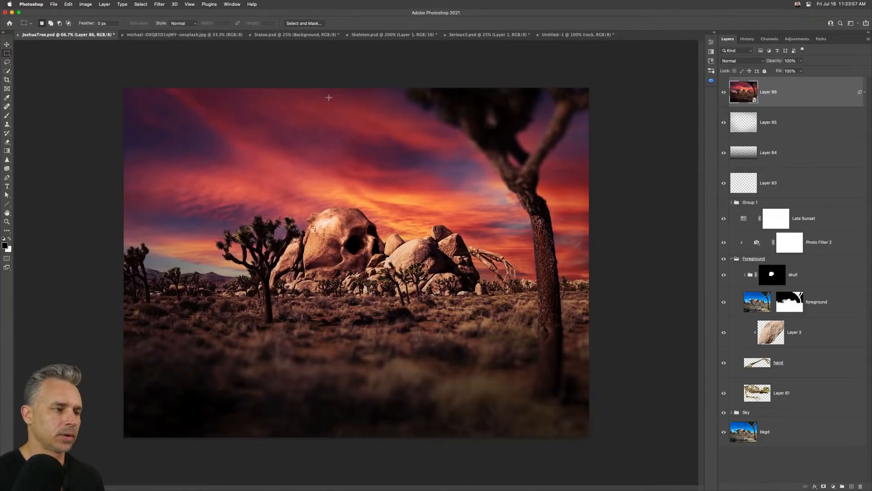
- Delete the Blur Gallery smart filter from Layer 86
{"action": "left_click", "coordinate": [865, 92]}
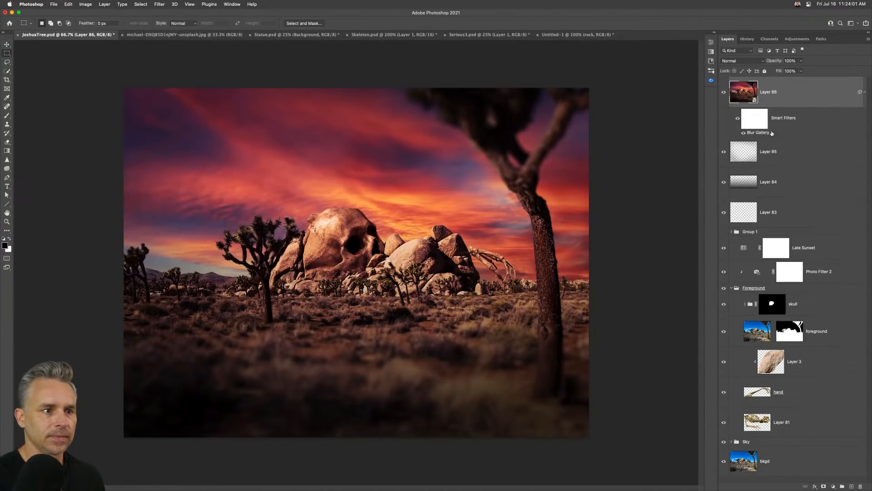
{"action": "left_click_drag", "start_coordinate": [771, 133], "coordinate": [860, 486]}
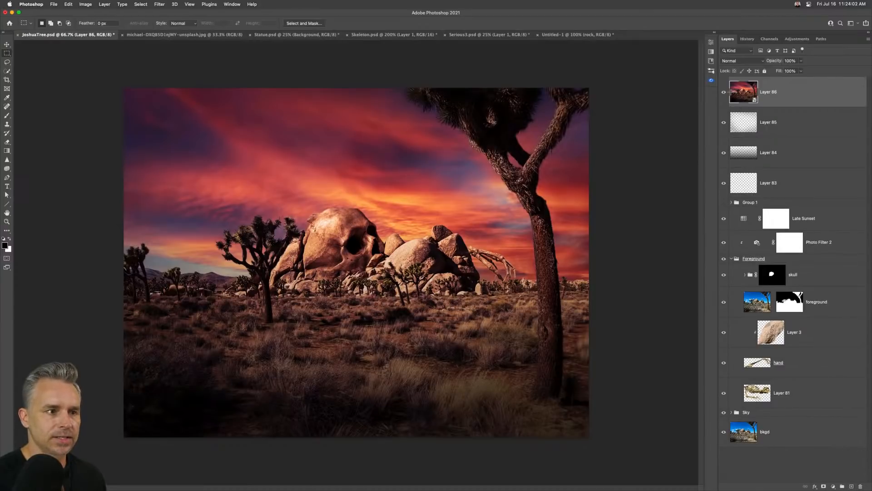
- Apply a 15 px Field Blur to the Layer 86 Smart Object and add a white layer mask to that layer
{"action": "left_click", "coordinate": [166, 4]}
{"action": "mouse_move", "coordinate": [227, 98]}
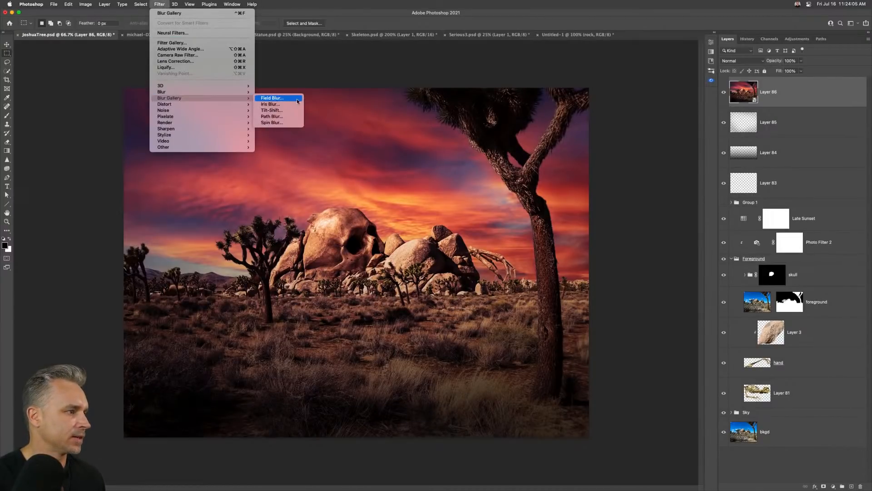
{"action": "left_click", "coordinate": [294, 100]}
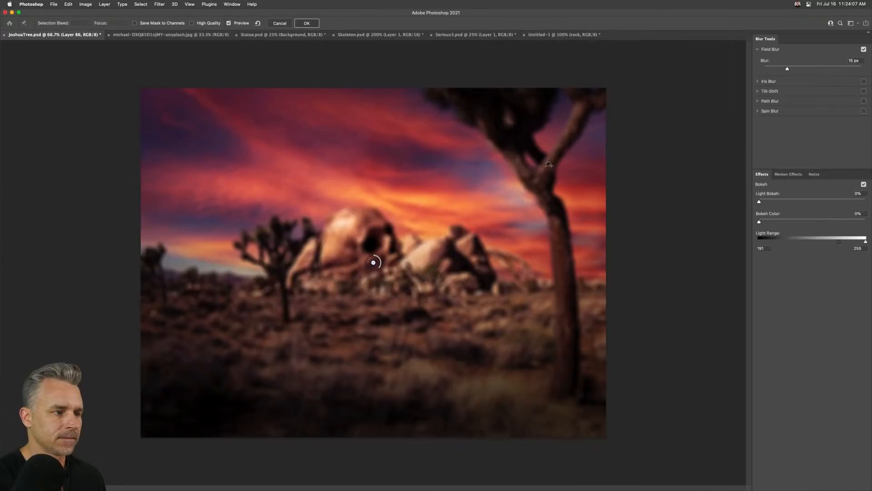
{"action": "left_click", "coordinate": [302, 22]}
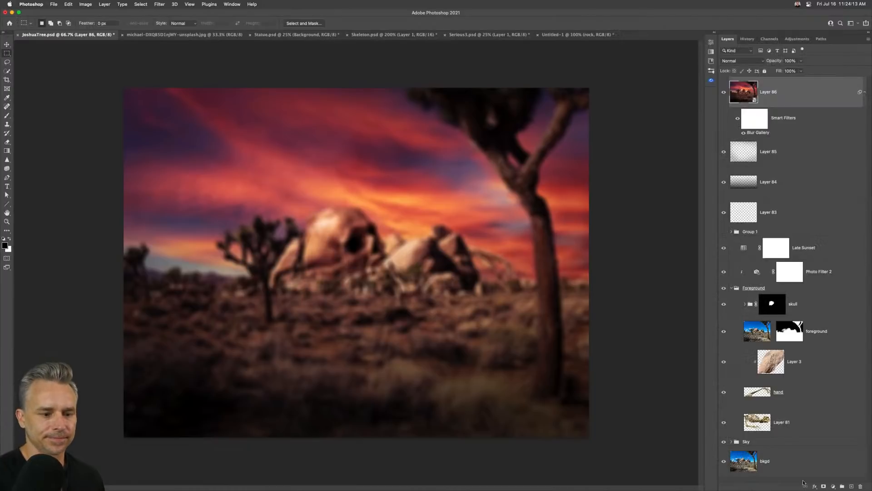
{"action": "left_click", "coordinate": [824, 486]}
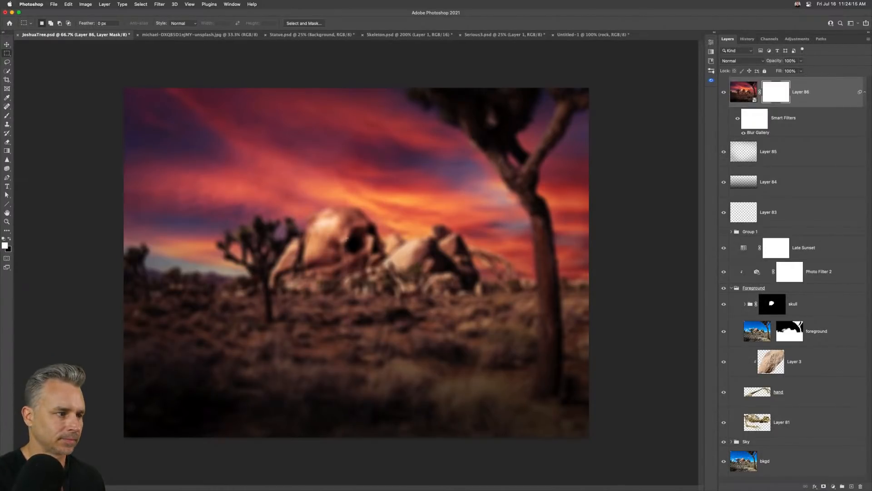
- Paint black on Layer 86's mask over the skull and rocks, reducing the soft brush to 250 px for the small trees at the far-left horizon
{"action": "key", "text": "b"}
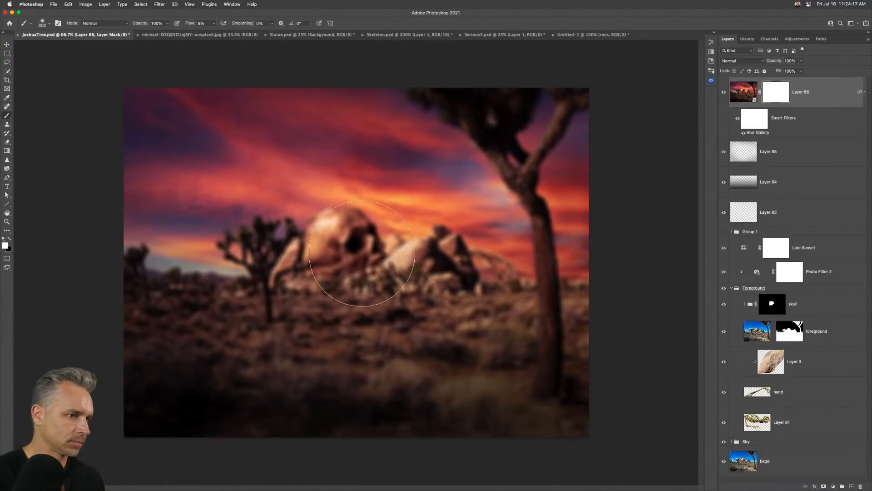
{"action": "left_click", "coordinate": [9, 238]}
{"action": "mouse_move", "coordinate": [365, 272]}
{"action": "left_mouse_down"}
{"action": "mouse_move", "coordinate": [355, 251]}
{"action": "mouse_move", "coordinate": [414, 253]}
{"action": "mouse_move", "coordinate": [305, 250]}
{"action": "mouse_move", "coordinate": [326, 229]}
{"action": "mouse_move", "coordinate": [417, 244]}
{"action": "mouse_move", "coordinate": [196, 242]}
{"action": "mouse_move", "coordinate": [174, 257]}
{"action": "mouse_move", "coordinate": [224, 265]}
{"action": "mouse_move", "coordinate": [162, 262]}
{"action": "mouse_move", "coordinate": [256, 279]}
{"action": "mouse_move", "coordinate": [506, 276]}
{"action": "mouse_move", "coordinate": [315, 280]}
{"action": "mouse_move", "coordinate": [516, 285]}
{"action": "mouse_move", "coordinate": [329, 247]}
{"action": "mouse_move", "coordinate": [508, 261]}
{"action": "mouse_move", "coordinate": [324, 222]}
{"action": "mouse_move", "coordinate": [586, 283]}
{"action": "mouse_move", "coordinate": [567, 247]}
{"action": "mouse_move", "coordinate": [577, 268]}
{"action": "left_mouse_up"}
{"action": "key", "text": "bracketleft"}
{"action": "key", "text": "bracketleft"}
{"action": "key", "text": "bracketleft"}
{"action": "key", "text": "bracketleft"}
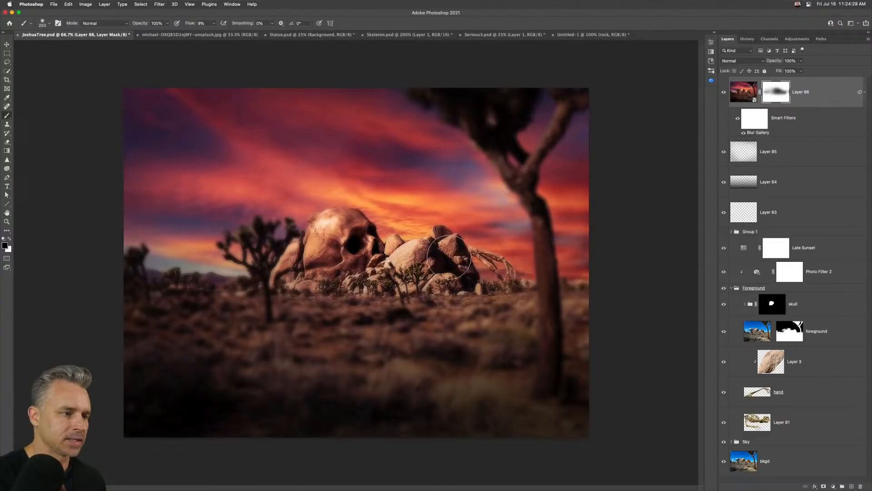
{"action": "mouse_move", "coordinate": [149, 278]}
{"action": "left_mouse_down"}
{"action": "mouse_move", "coordinate": [199, 273]}
{"action": "mouse_move", "coordinate": [136, 273]}
{"action": "mouse_move", "coordinate": [132, 251]}
{"action": "left_mouse_up"}
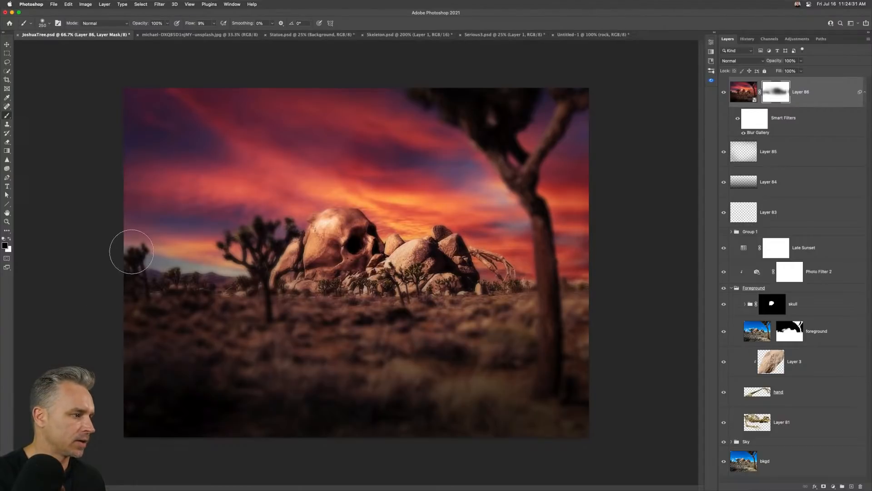
- Enlarge the brush to 700 px and paint black on the mask along the horizon to remove its blur
{"action": "key", "text": "bracketright"}
{"action": "key", "text": "bracketright"}
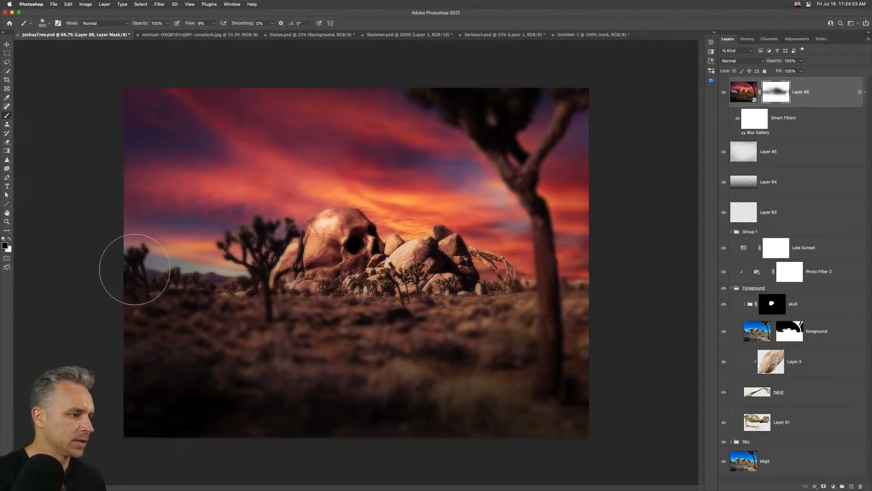
{"action": "key", "text": "bracketright"}
{"action": "key", "text": "bracketright"}
{"action": "key", "text": "bracketright"}
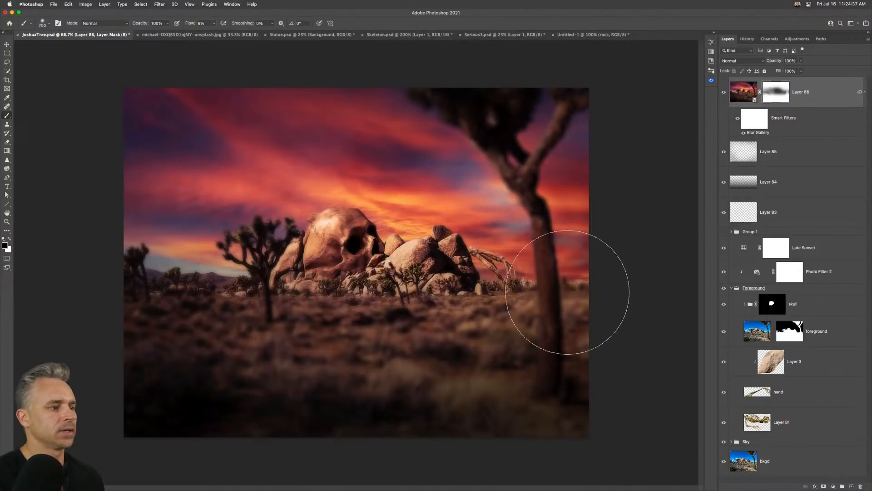
{"action": "left_click_drag", "start_coordinate": [447, 297], "coordinate": [91, 276]}
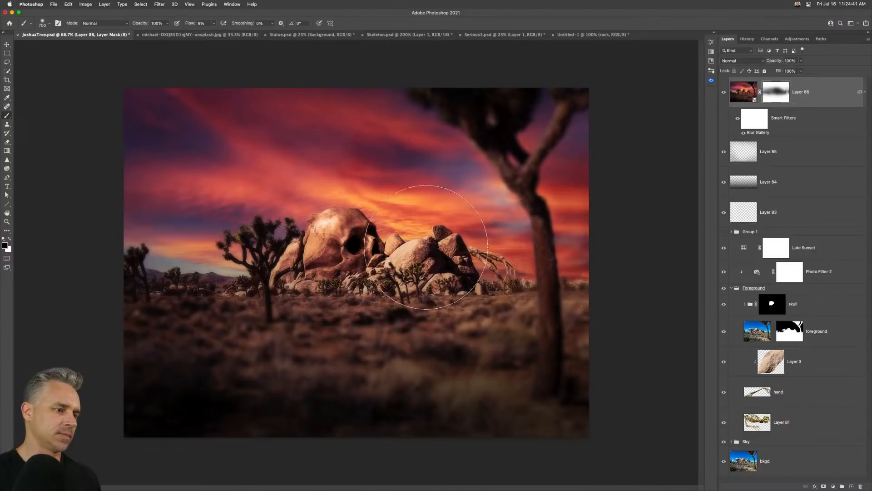
- Paint white on the mask with a 150 px brush to restore the blur on the large foreground tree's trunk, and enlarge the brush to 250 px
{"action": "key", "text": "x"}
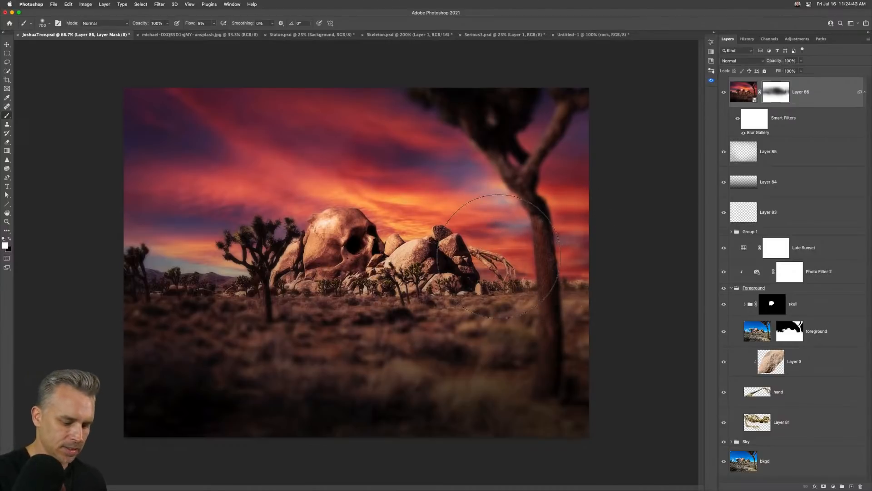
{"action": "key", "text": "bracketleft"}
{"action": "key", "text": "bracketleft"}
{"action": "key", "text": "bracketleft"}
{"action": "key", "text": "bracketleft"}
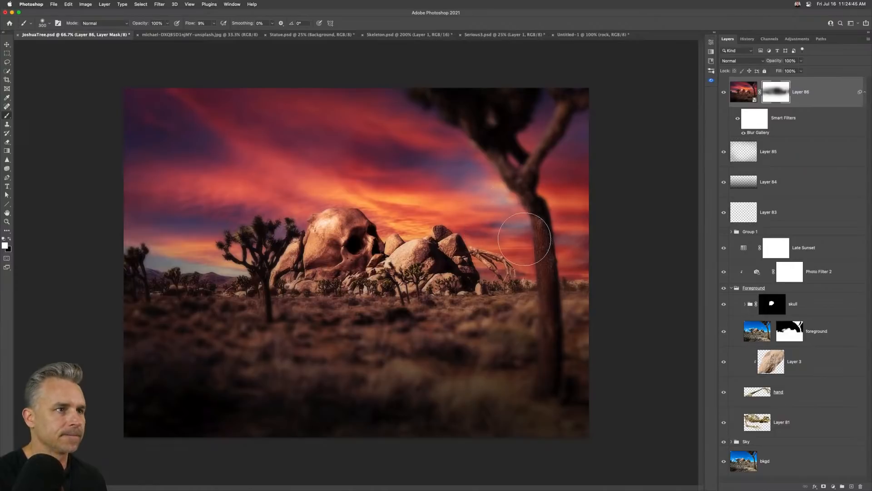
{"action": "key", "text": "bracketleft"}
{"action": "key", "text": "bracketleft"}
{"action": "key", "text": "bracketleft"}
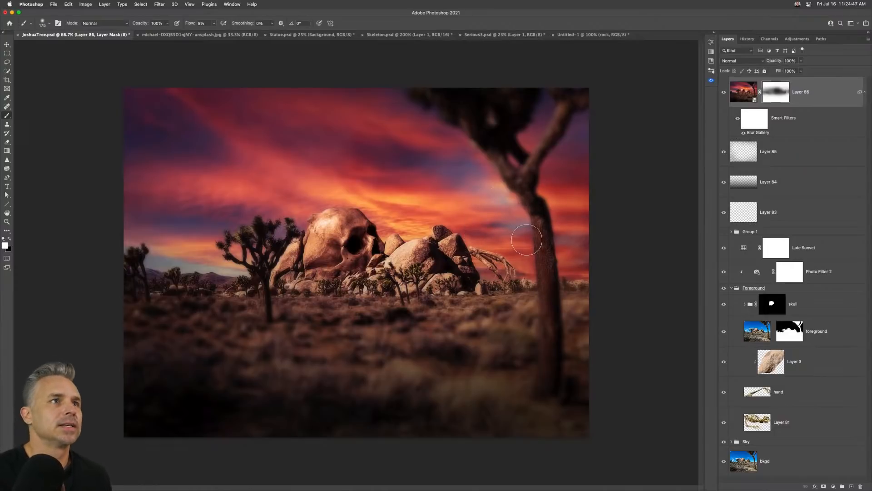
{"action": "key", "text": "bracketleft"}
{"action": "mouse_move", "coordinate": [526, 210]}
{"action": "left_mouse_down"}
{"action": "mouse_move", "coordinate": [538, 234]}
{"action": "mouse_move", "coordinate": [551, 333]}
{"action": "left_mouse_up"}
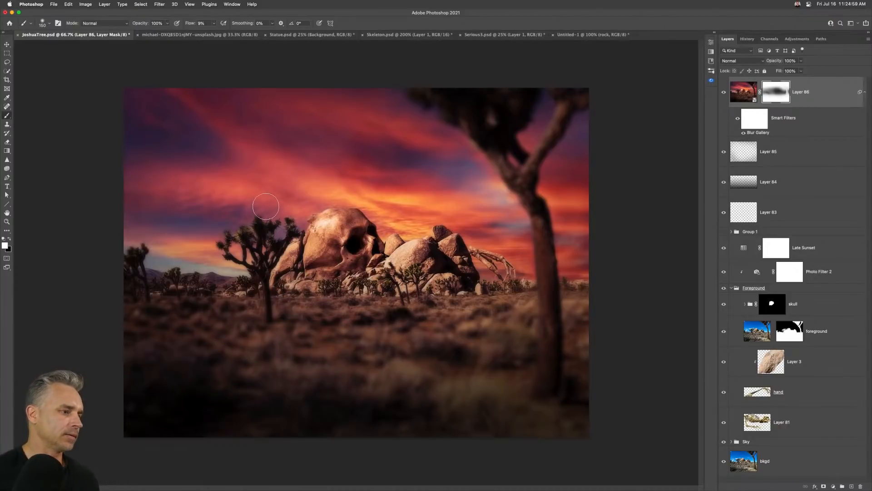
{"action": "key", "text": "bracketright"}
{"action": "key", "text": "bracketright"}
{"action": "key", "text": "bracketright"}
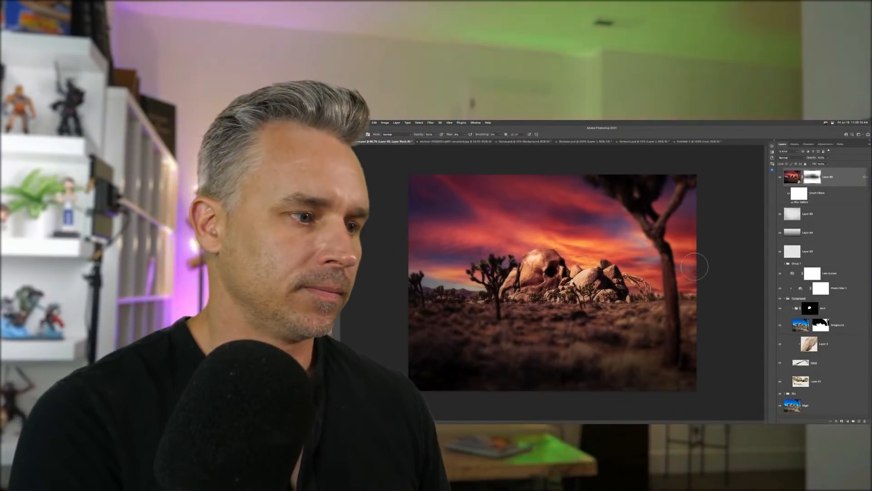
- View the finished composite enlarged in full-screen mode on a black background with all panels hidden
{"action": "key", "text": "super+0"}
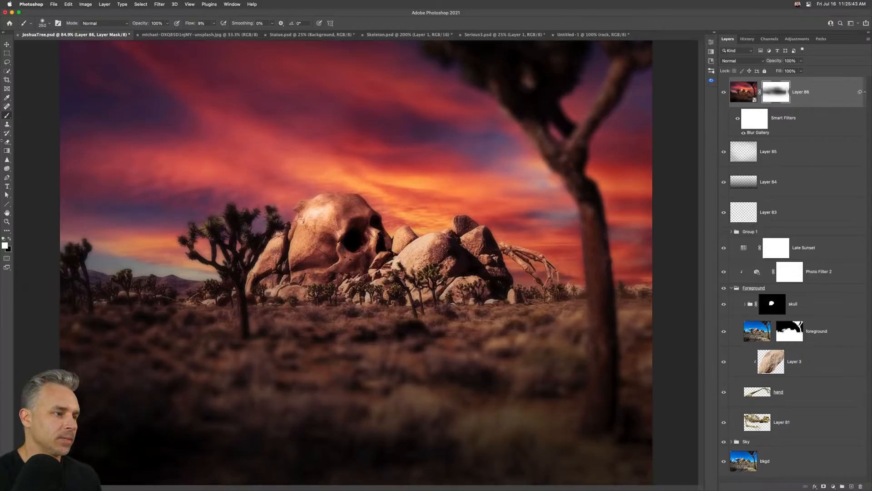
{"action": "left_click", "coordinate": [7, 62]}
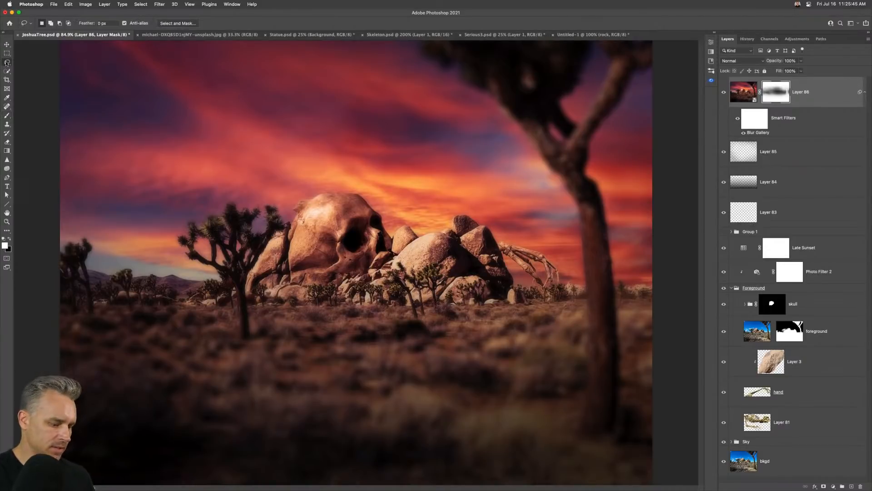
{"action": "key", "text": "f"}
{"action": "key", "text": "f"}
{"action": "key", "text": "F7"}
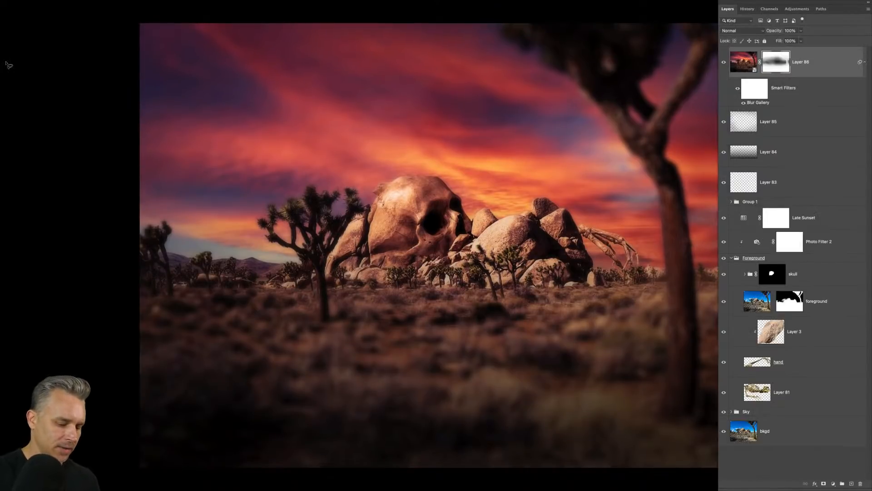
{"action": "key", "text": "super+plus"}
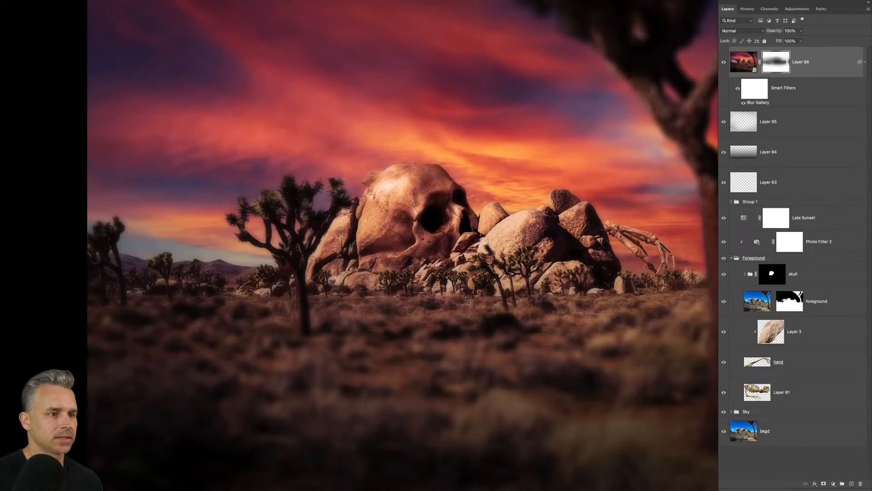
{"action": "key", "text": "Tab"}
{"action": "key", "text": "Tab"}
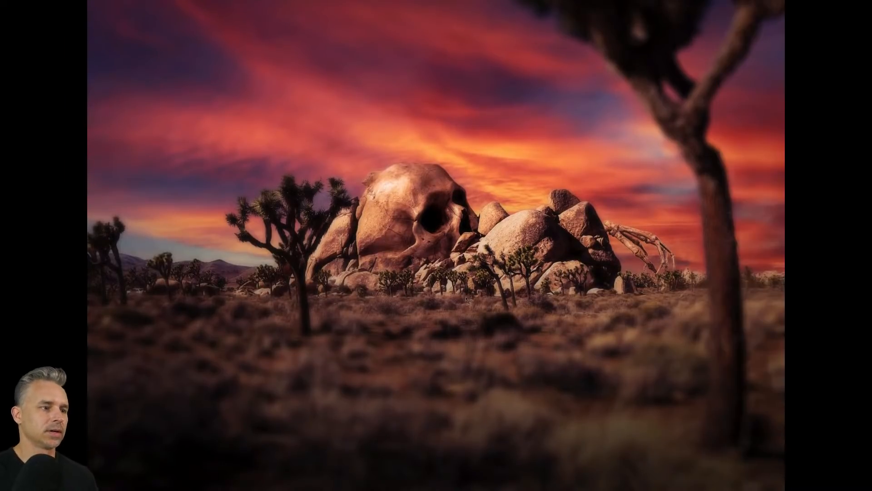